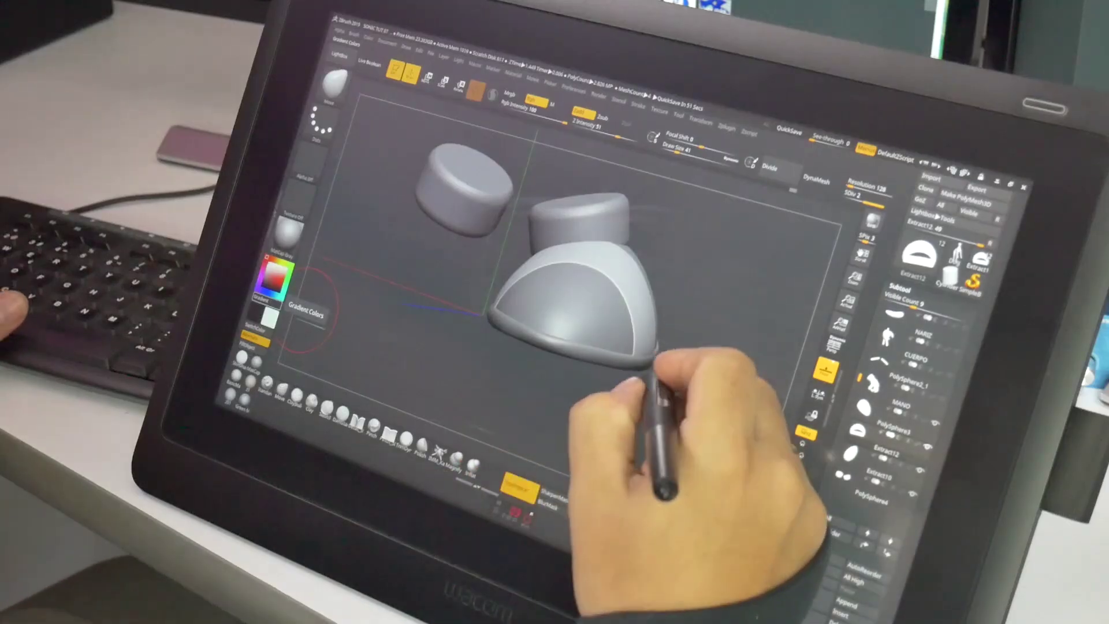
Browse the CUERPO, PolySphere3 and MANO subtools, ending on the Extract12 band subtool.
{"action": "mouse_move", "coordinate": [635, 399]}
{"action": "left_mouse_down"}
{"action": "mouse_move", "coordinate": [609, 428]}
{"action": "mouse_move", "coordinate": [629, 422]}
{"action": "mouse_move", "coordinate": [618, 445]}
{"action": "mouse_move", "coordinate": [644, 462]}
{"action": "mouse_move", "coordinate": [668, 459]}
{"action": "mouse_move", "coordinate": [609, 405]}
{"action": "mouse_move", "coordinate": [574, 433]}
{"action": "mouse_move", "coordinate": [595, 409]}
{"action": "mouse_move", "coordinate": [631, 433]}
{"action": "mouse_move", "coordinate": [695, 439]}
{"action": "mouse_move", "coordinate": [751, 467]}
{"action": "left_mouse_up"}
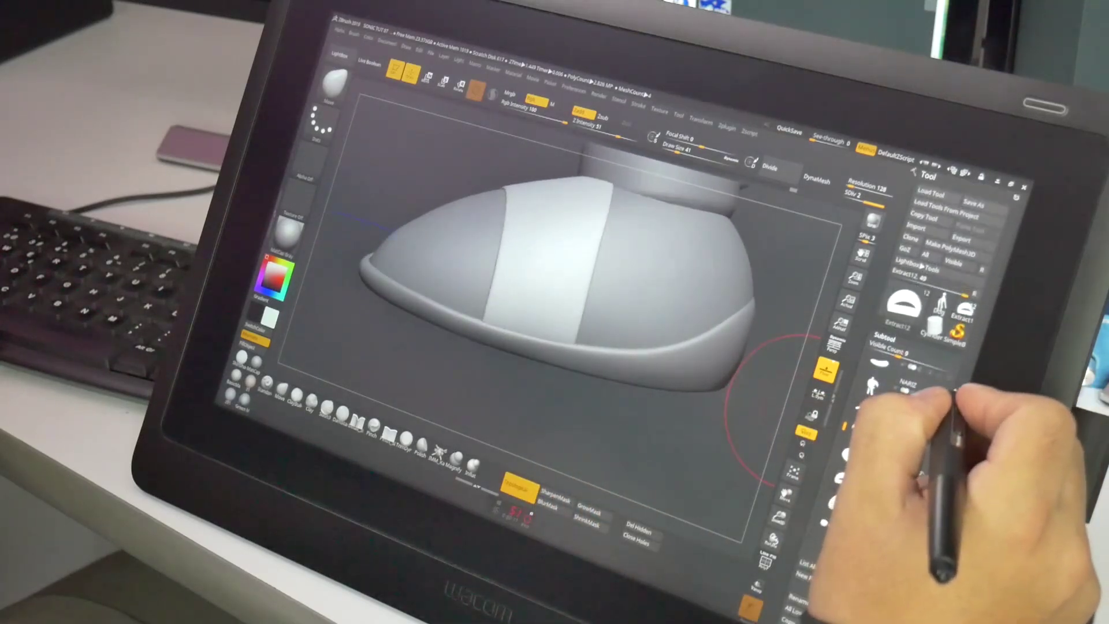
{"action": "left_click", "coordinate": [910, 443]}
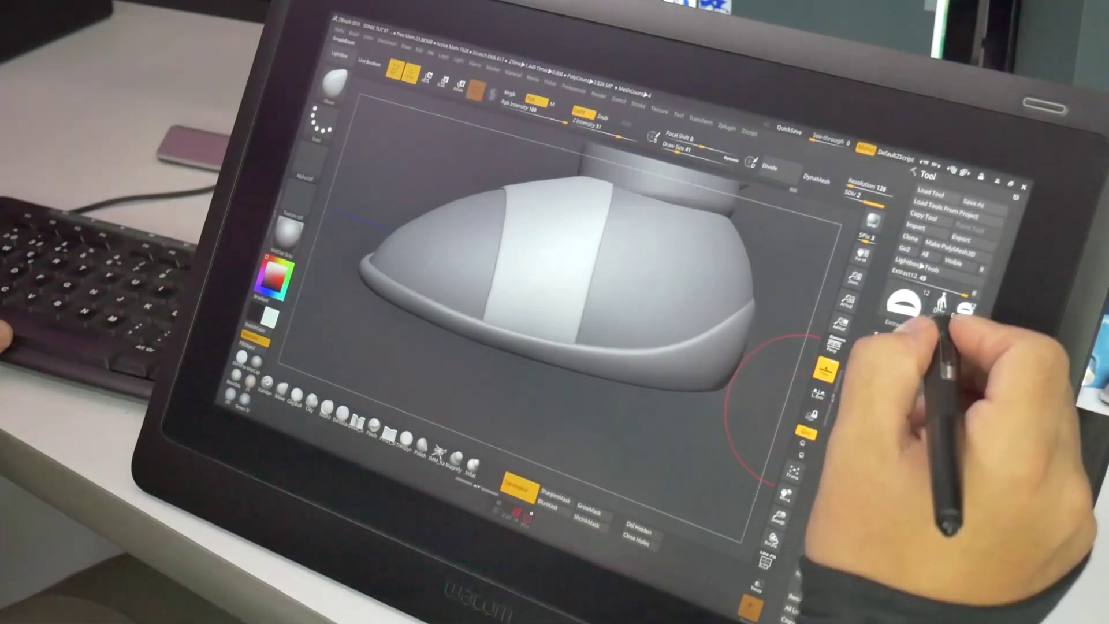
{"action": "left_click", "coordinate": [914, 417]}
{"action": "scroll", "coordinate": [924, 425], "scroll_direction": "down", "scroll_amount": 3}
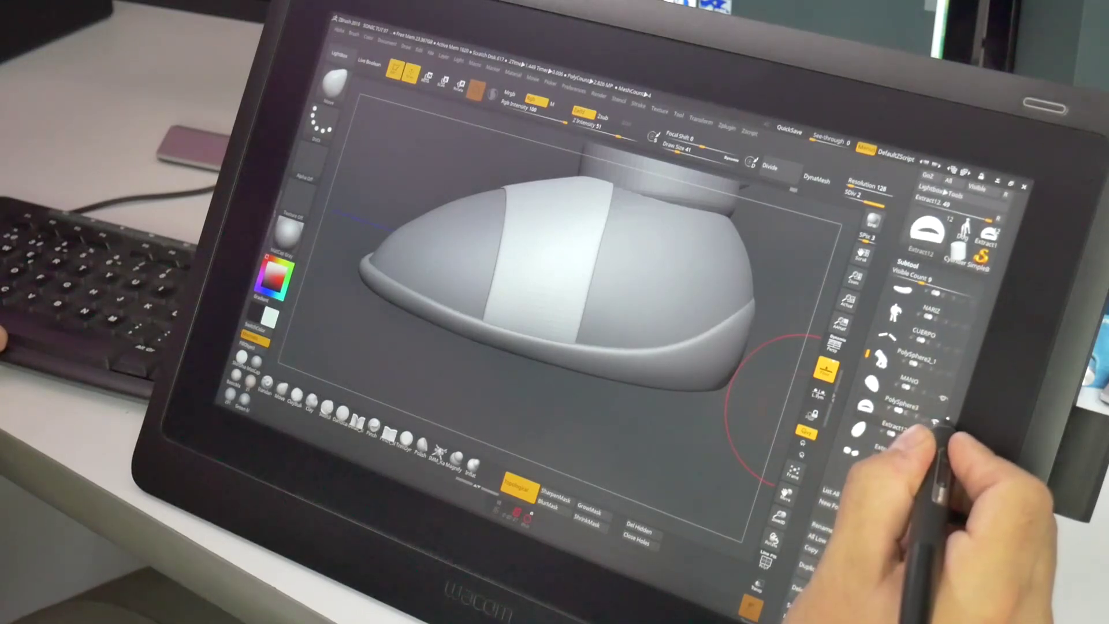
{"action": "left_click", "coordinate": [874, 374]}
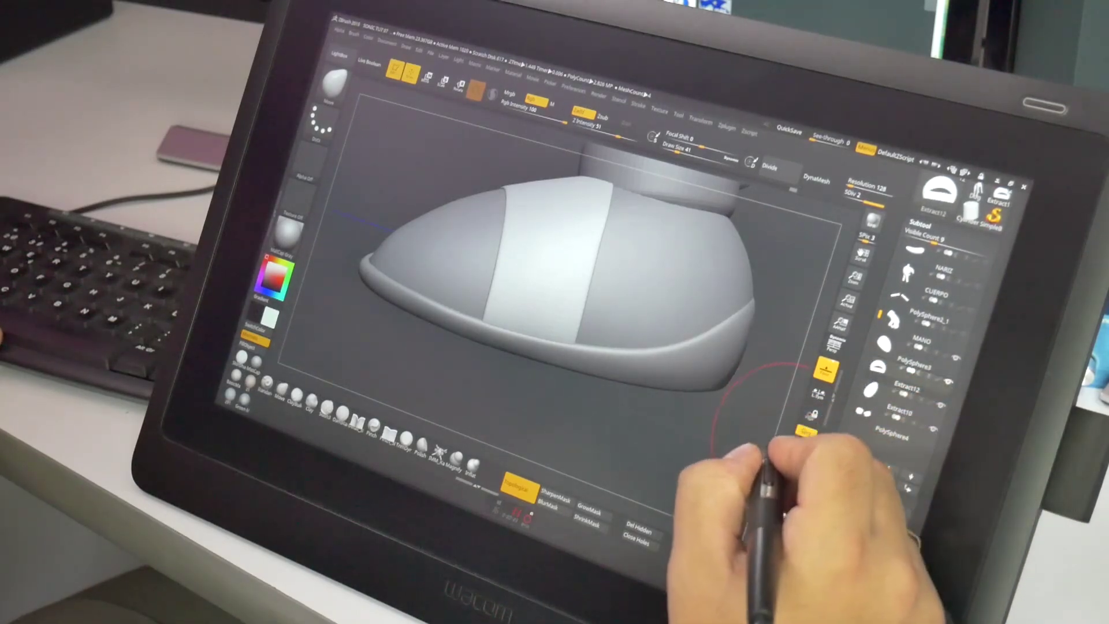
{"action": "left_click_drag", "start_coordinate": [743, 441], "coordinate": [710, 458]}
{"action": "left_click", "coordinate": [904, 343]}
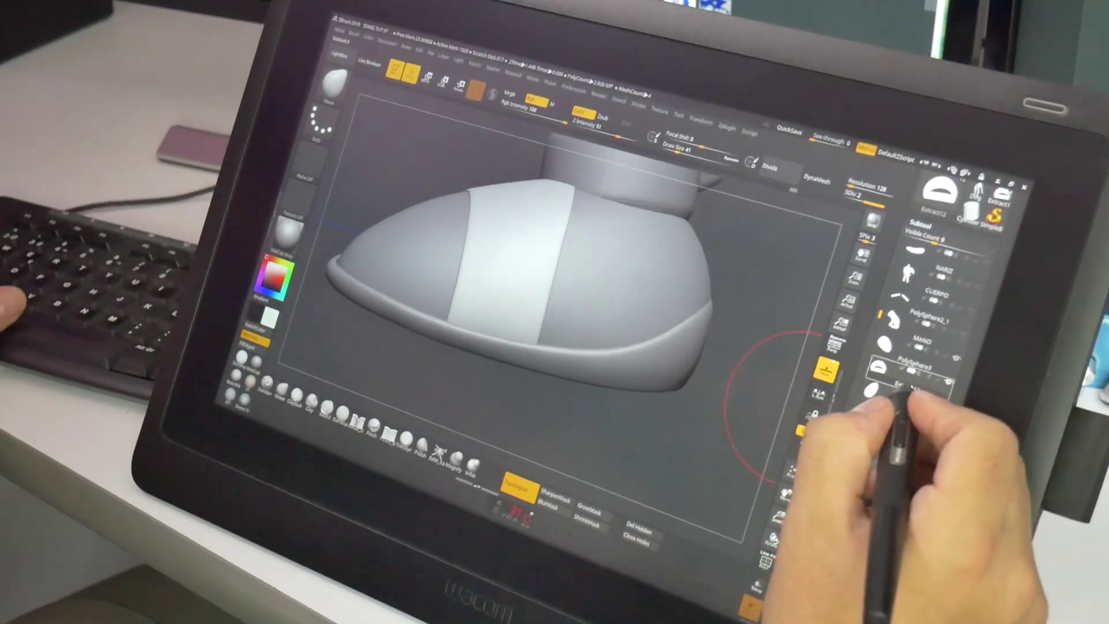
{"action": "left_click_drag", "start_coordinate": [978, 369], "coordinate": [986, 284]}
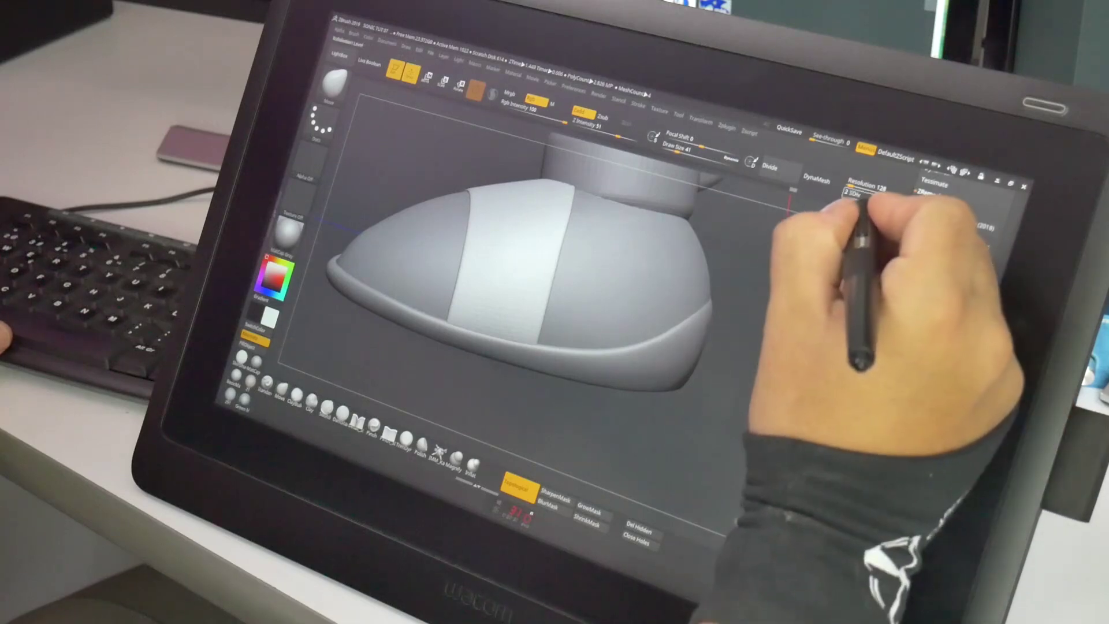
Drop the band subtool's SDiv from 2 to 1 and reveal the ZRemesher settings.
{"action": "left_click", "coordinate": [855, 194]}
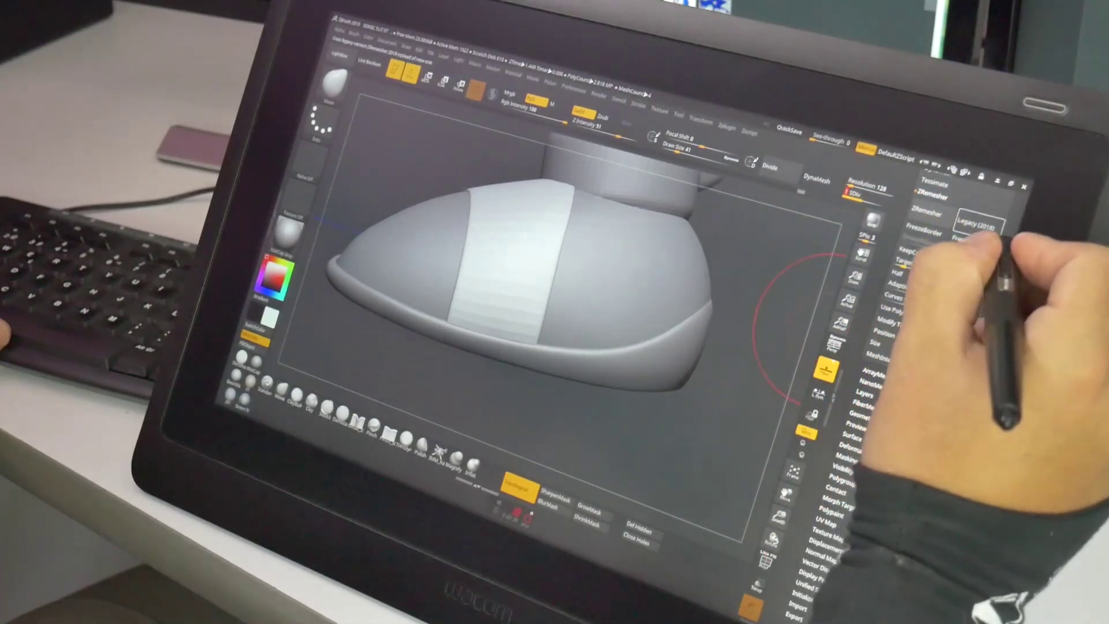
{"action": "left_click_drag", "start_coordinate": [976, 324], "coordinate": [976, 468]}
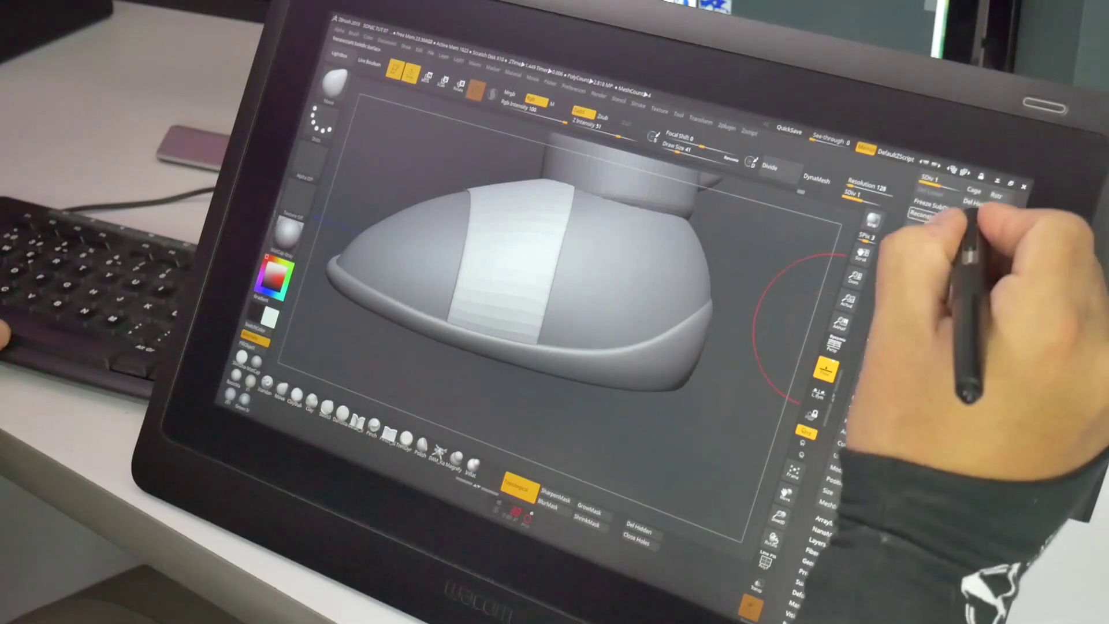
{"action": "left_click_drag", "start_coordinate": [982, 405], "coordinate": [988, 425]}
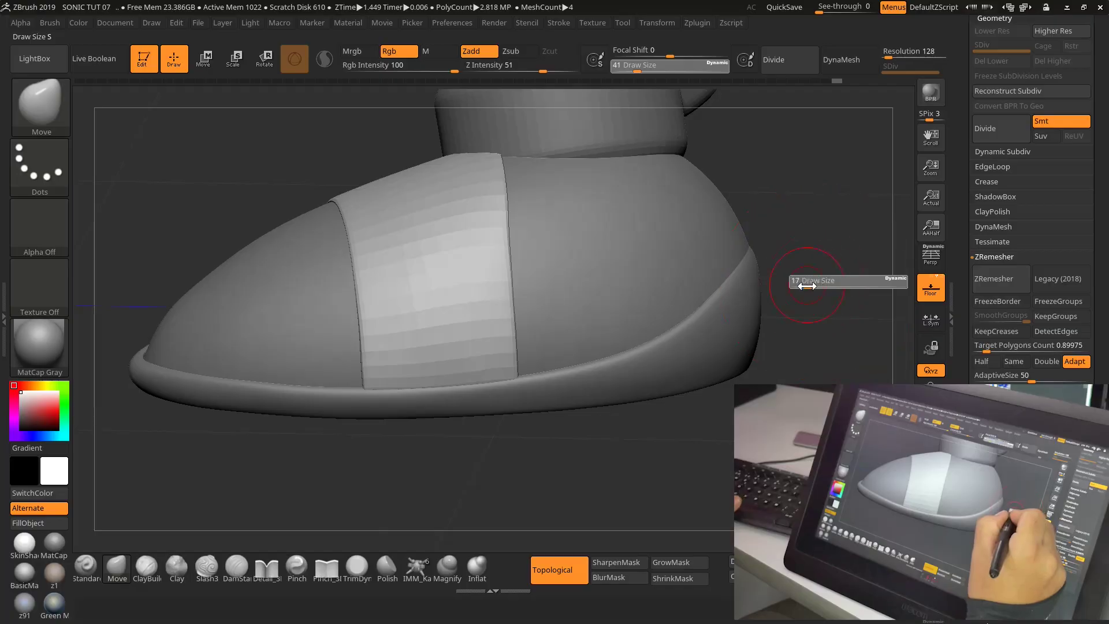
{"action": "mouse_move", "coordinate": [811, 299]}
{"action": "left_mouse_down"}
{"action": "mouse_move", "coordinate": [783, 322]}
{"action": "mouse_move", "coordinate": [776, 362]}
{"action": "mouse_move", "coordinate": [788, 340]}
{"action": "left_mouse_up"}
{"action": "left_click", "coordinate": [40, 104]}
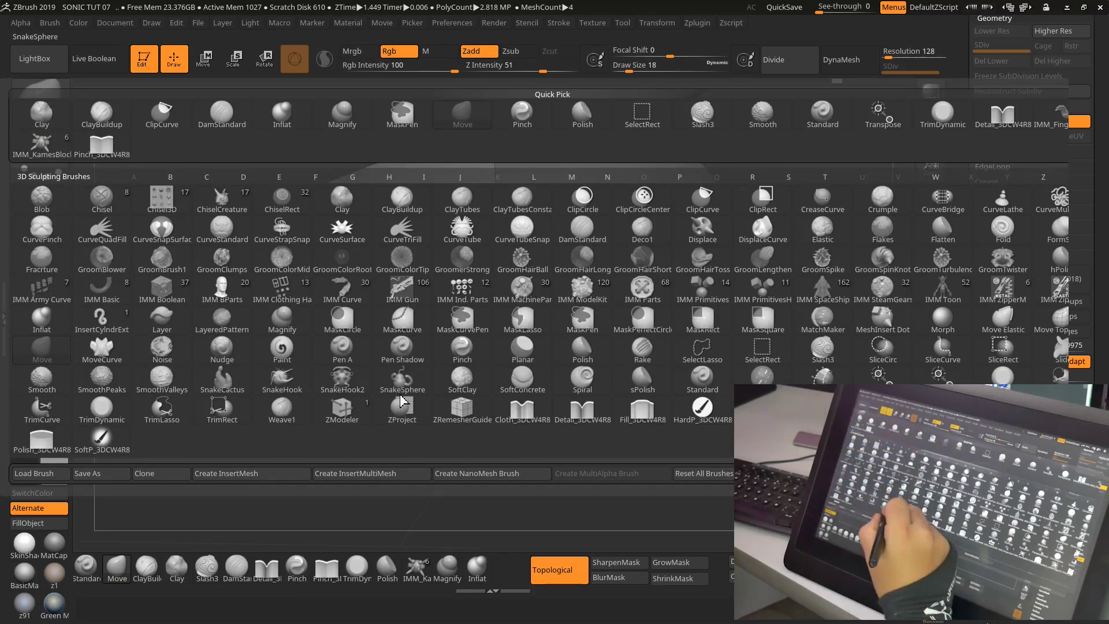
Choose the IMM Primitives brush, turn on polyframe, and trial a cube insert that gets undone.
{"action": "left_click", "coordinate": [714, 298]}
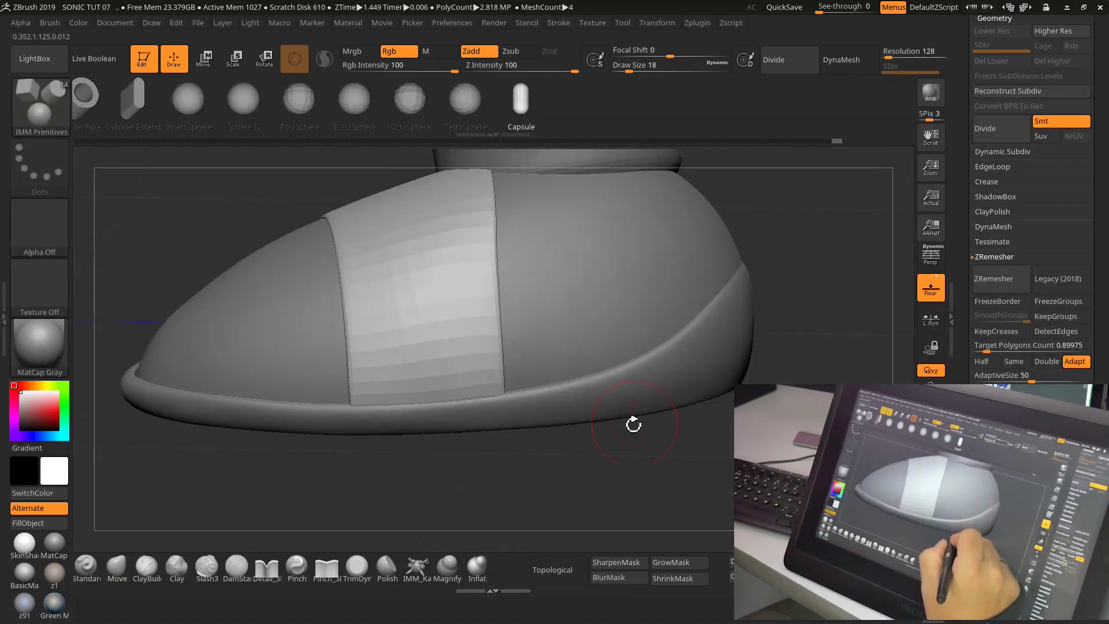
{"action": "left_click_drag", "start_coordinate": [171, 113], "coordinate": [576, 110]}
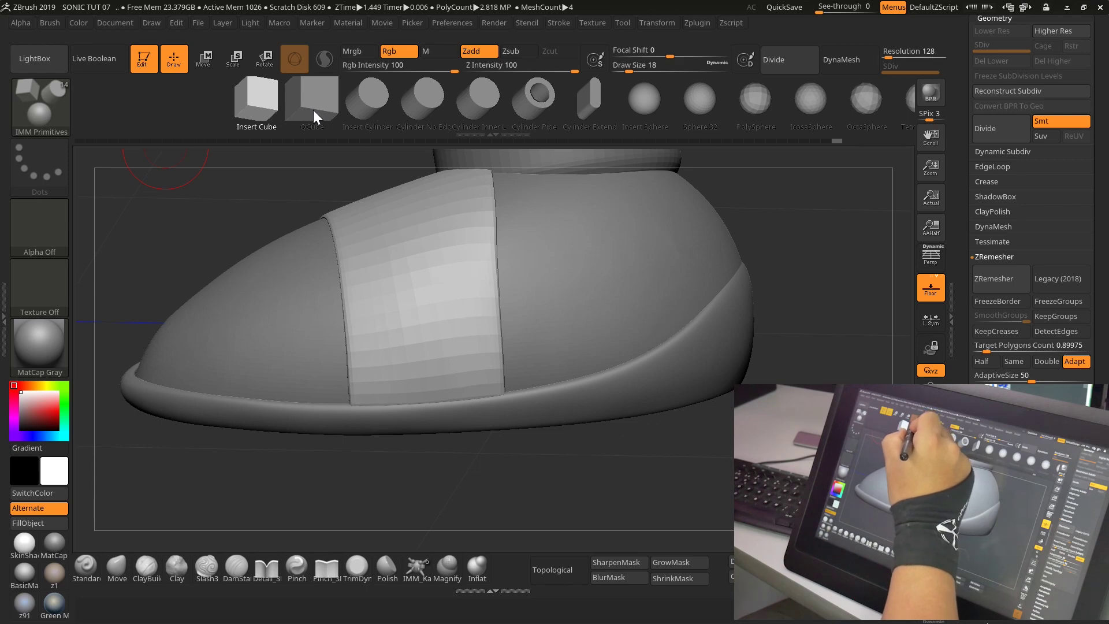
{"action": "left_click_drag", "start_coordinate": [313, 110], "coordinate": [341, 110]}
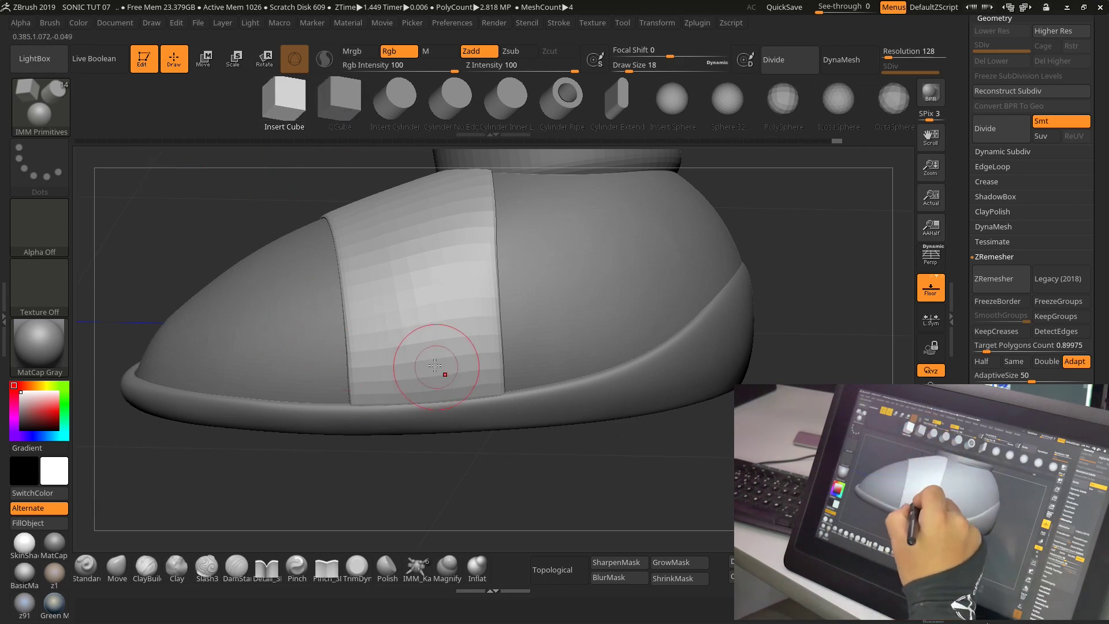
{"action": "key", "text": "shift+f"}
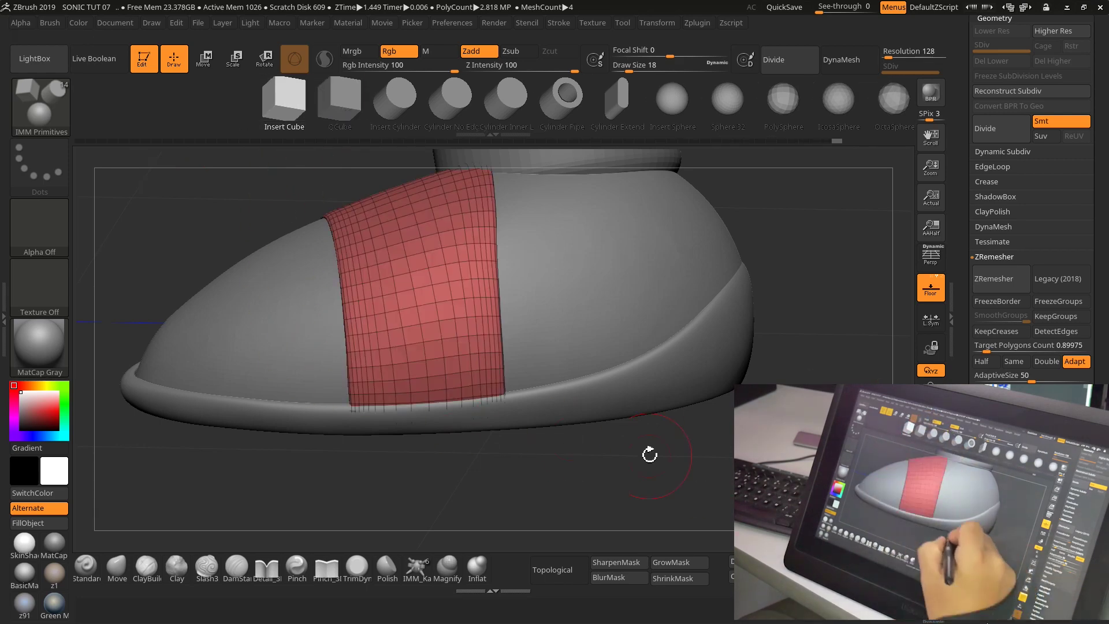
{"action": "left_click_drag", "start_coordinate": [423, 345], "coordinate": [457, 393]}
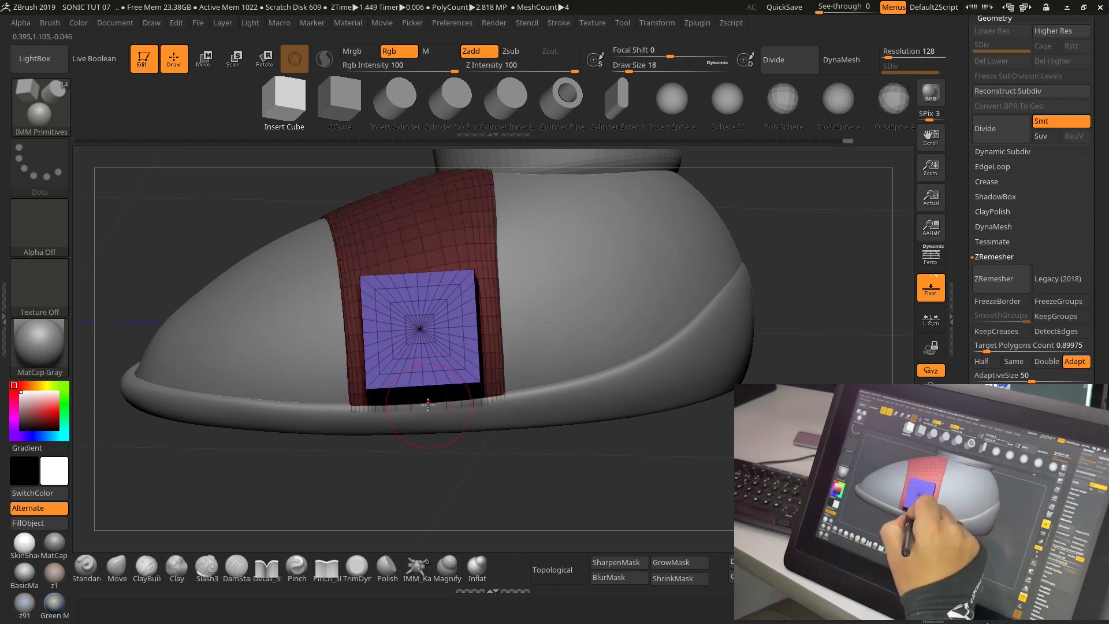
{"action": "left_click_drag", "start_coordinate": [479, 478], "coordinate": [494, 370]}
{"action": "key", "text": "ctrl+z"}
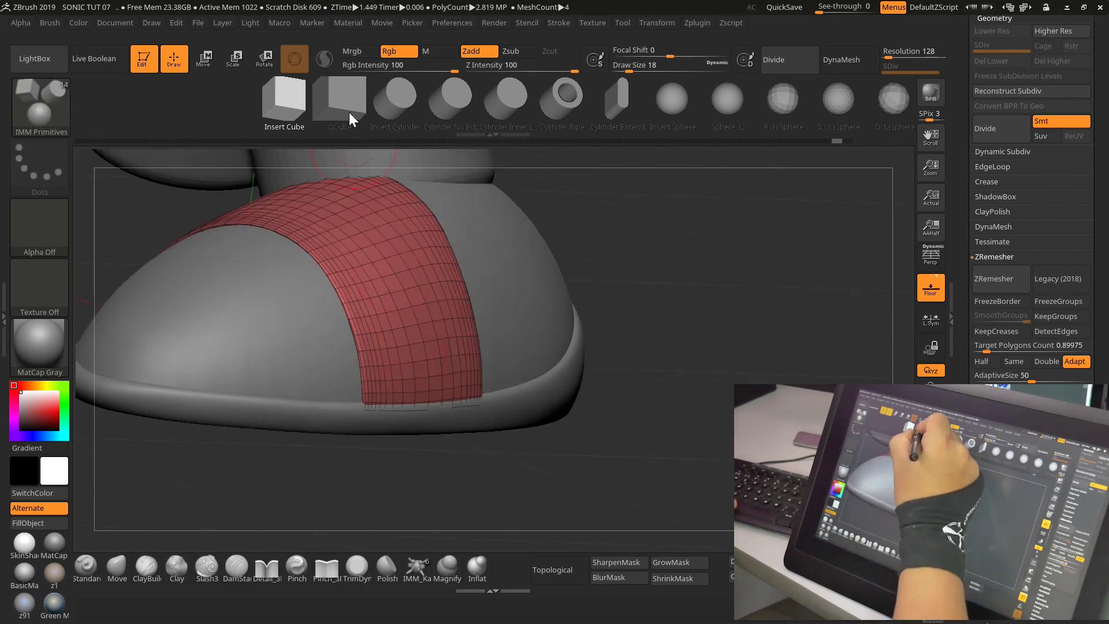
Insert a QCube against the side of the shoe's band.
{"action": "left_click", "coordinate": [349, 114]}
{"action": "left_click_drag", "start_coordinate": [554, 473], "coordinate": [438, 374]}
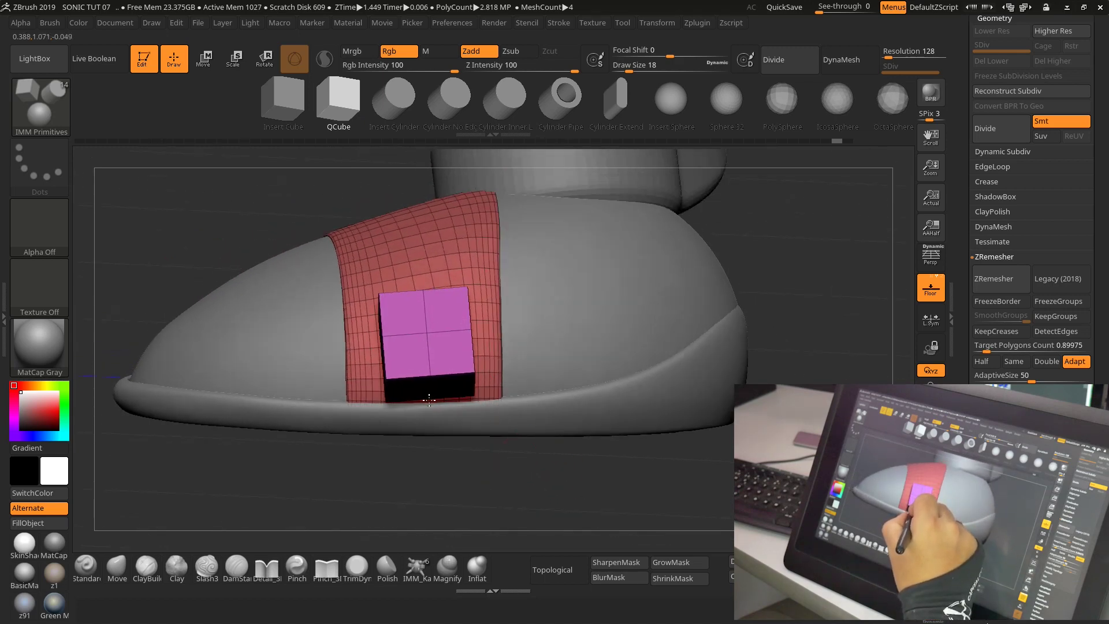
{"action": "left_click_drag", "start_coordinate": [426, 399], "coordinate": [427, 401]}
{"action": "left_click_drag", "start_coordinate": [448, 537], "coordinate": [466, 488]}
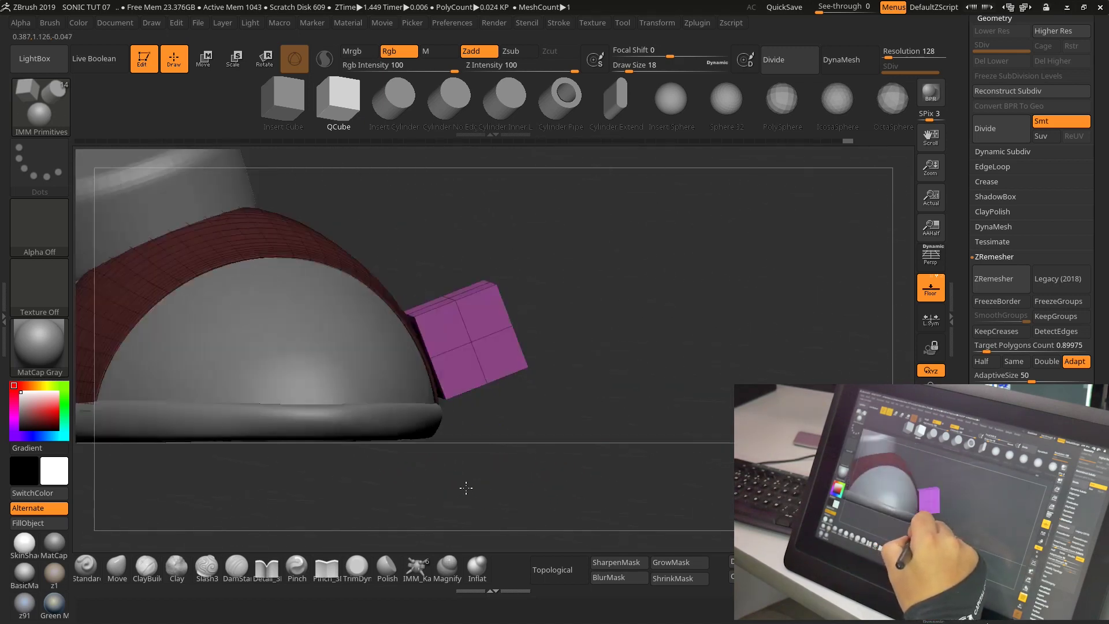
{"action": "mouse_move", "coordinate": [596, 411]}
{"action": "left_mouse_down"}
{"action": "mouse_move", "coordinate": [557, 421]}
{"action": "mouse_move", "coordinate": [639, 425]}
{"action": "mouse_move", "coordinate": [604, 413]}
{"action": "mouse_move", "coordinate": [609, 453]}
{"action": "mouse_move", "coordinate": [622, 374]}
{"action": "left_mouse_up"}
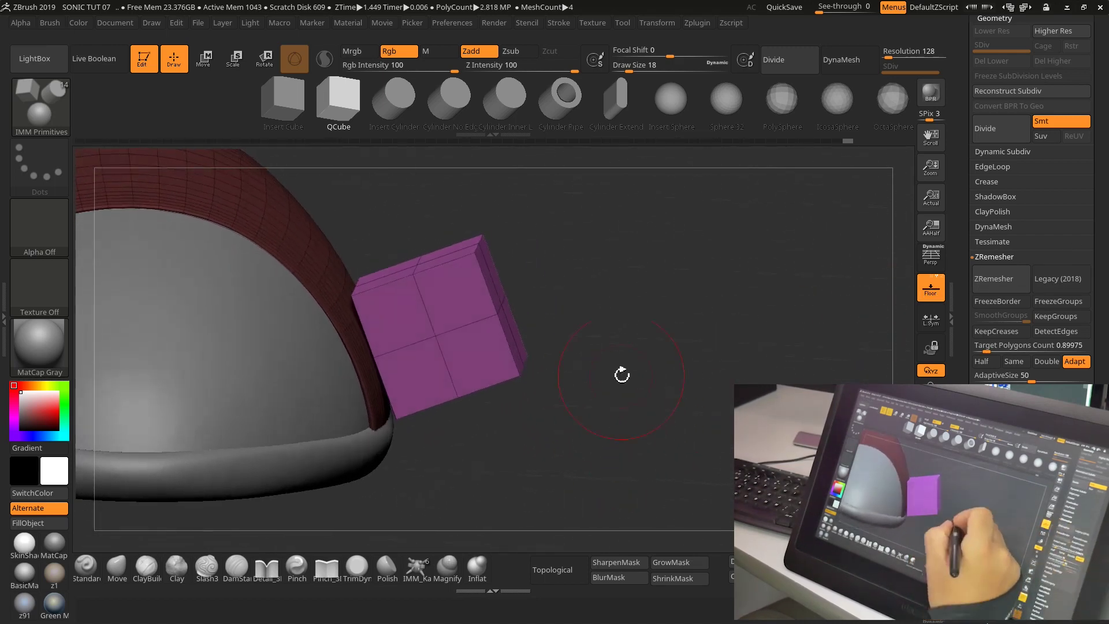
Scale the QCube with the Move transpose into a wide, flat slab on the band.
{"action": "left_click", "coordinate": [206, 60]}
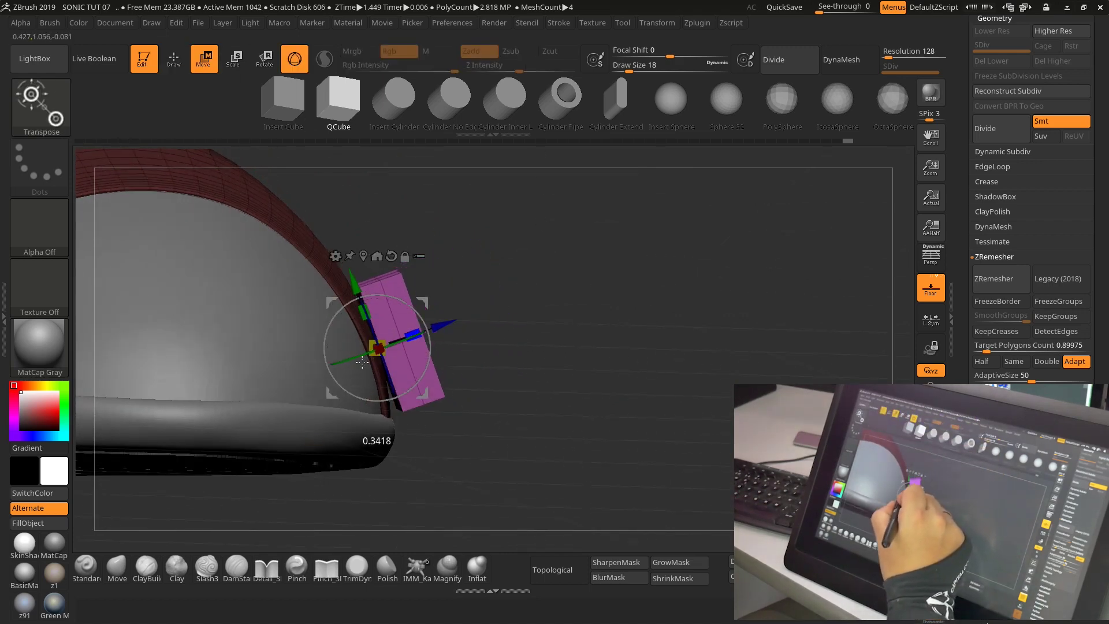
{"action": "mouse_move", "coordinate": [550, 351]}
{"action": "left_mouse_down"}
{"action": "mouse_move", "coordinate": [532, 396]}
{"action": "mouse_move", "coordinate": [564, 441]}
{"action": "mouse_move", "coordinate": [649, 429]}
{"action": "mouse_move", "coordinate": [484, 353]}
{"action": "left_mouse_up"}
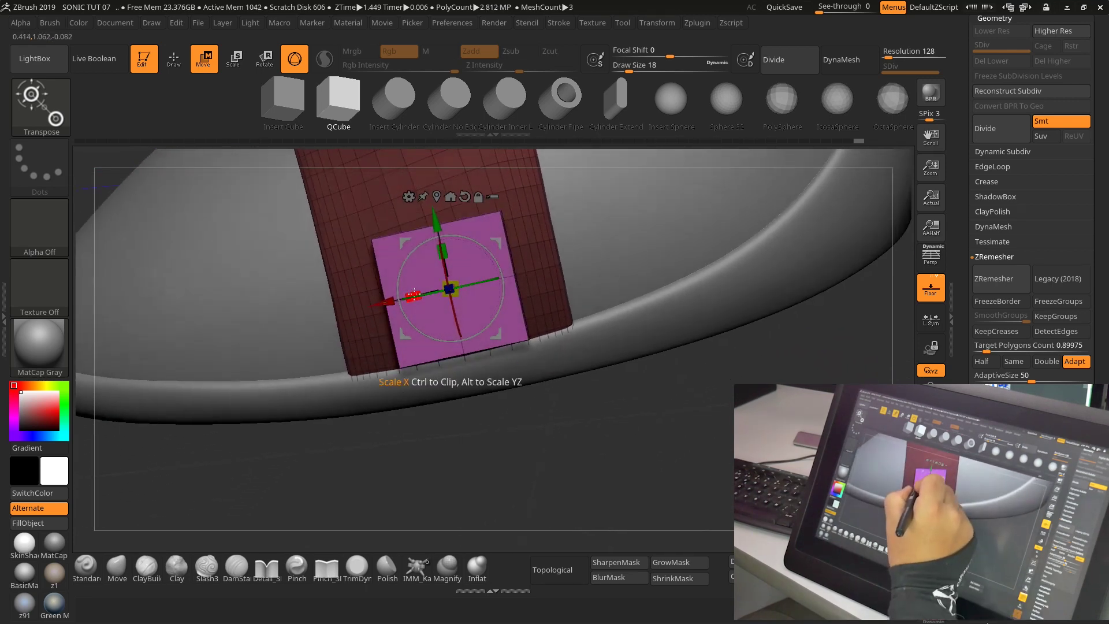
{"action": "left_click_drag", "start_coordinate": [410, 300], "coordinate": [346, 330]}
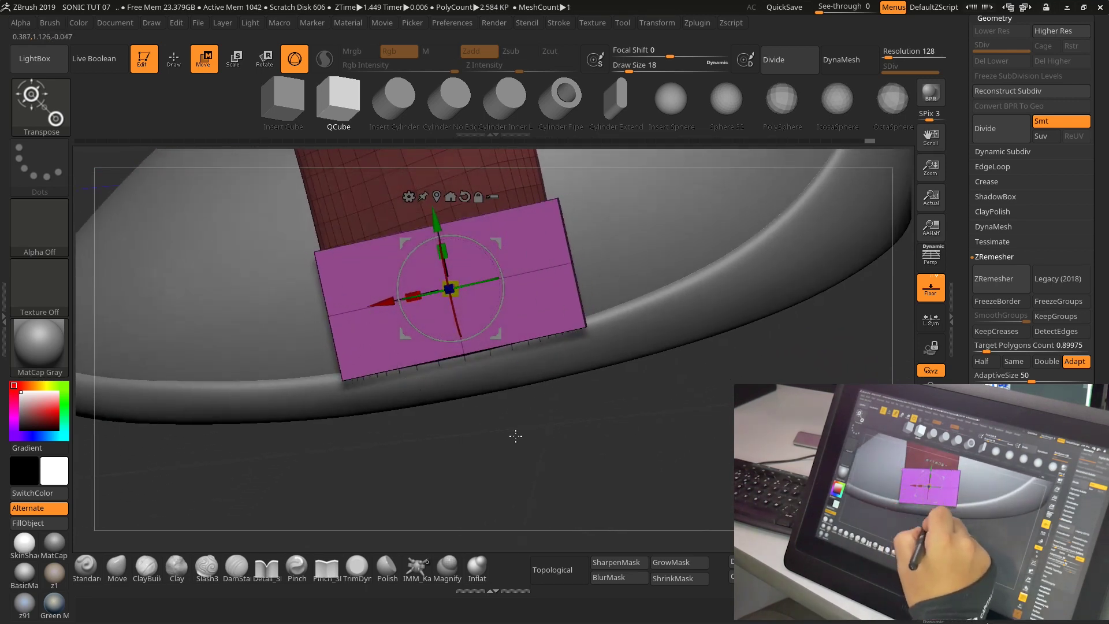
{"action": "left_click_drag", "start_coordinate": [516, 435], "coordinate": [542, 416]}
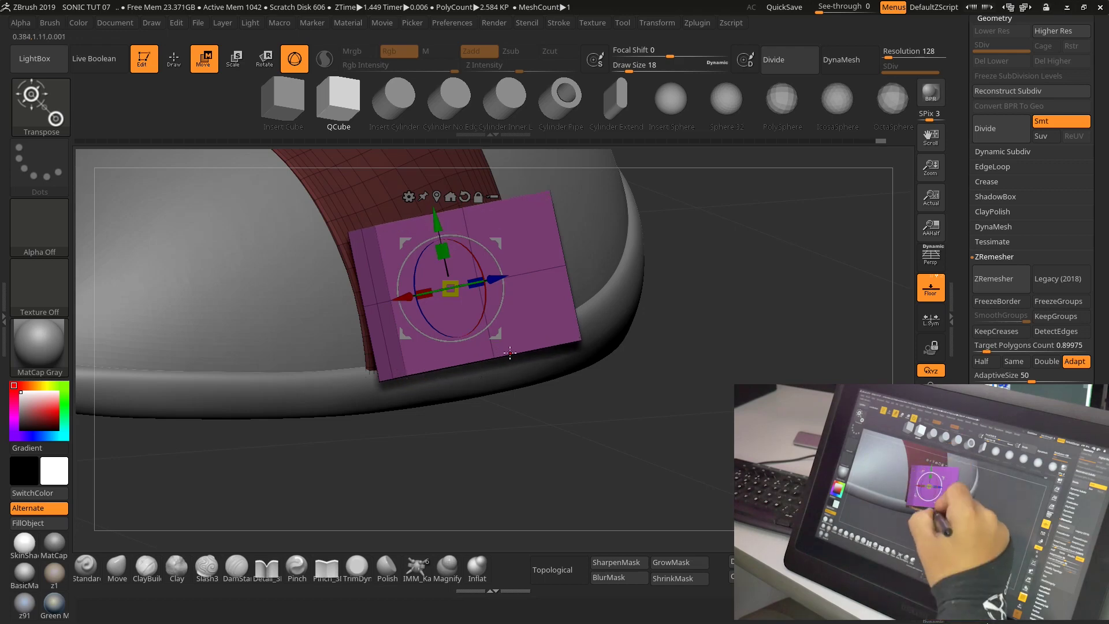
{"action": "mouse_move", "coordinate": [510, 353]}
{"action": "left_mouse_down"}
{"action": "mouse_move", "coordinate": [595, 413]}
{"action": "mouse_move", "coordinate": [601, 389]}
{"action": "mouse_move", "coordinate": [601, 421]}
{"action": "mouse_move", "coordinate": [555, 425]}
{"action": "left_mouse_up"}
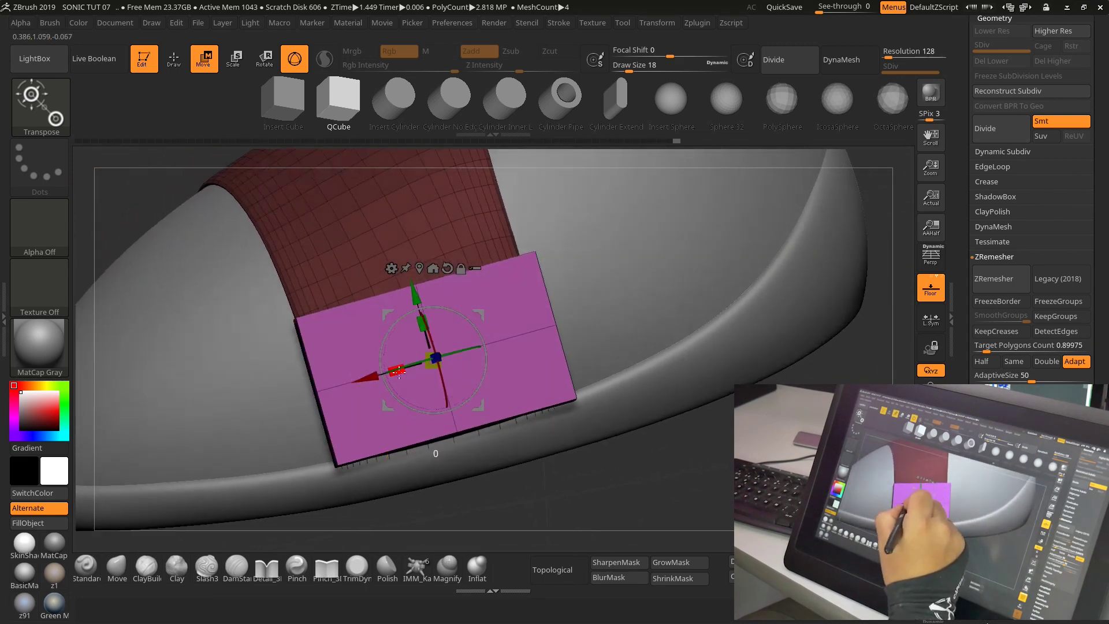
{"action": "left_click_drag", "start_coordinate": [564, 473], "coordinate": [447, 250]}
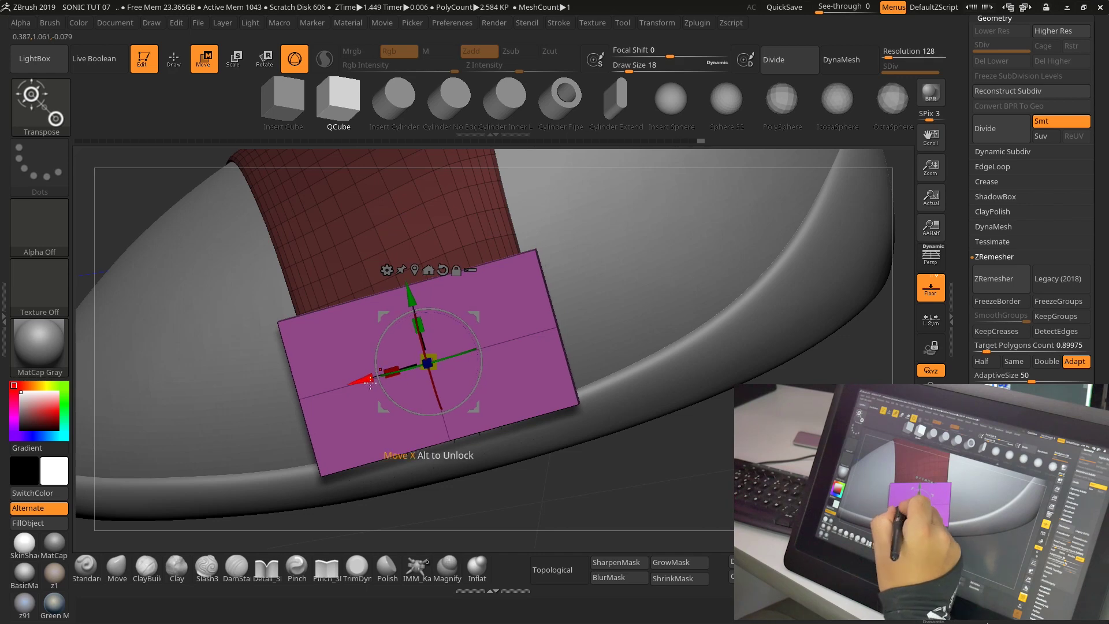
{"action": "mouse_move", "coordinate": [636, 479]}
{"action": "left_mouse_down"}
{"action": "mouse_move", "coordinate": [663, 458]}
{"action": "mouse_move", "coordinate": [626, 482]}
{"action": "mouse_move", "coordinate": [668, 501]}
{"action": "mouse_move", "coordinate": [658, 439]}
{"action": "mouse_move", "coordinate": [636, 462]}
{"action": "left_mouse_up"}
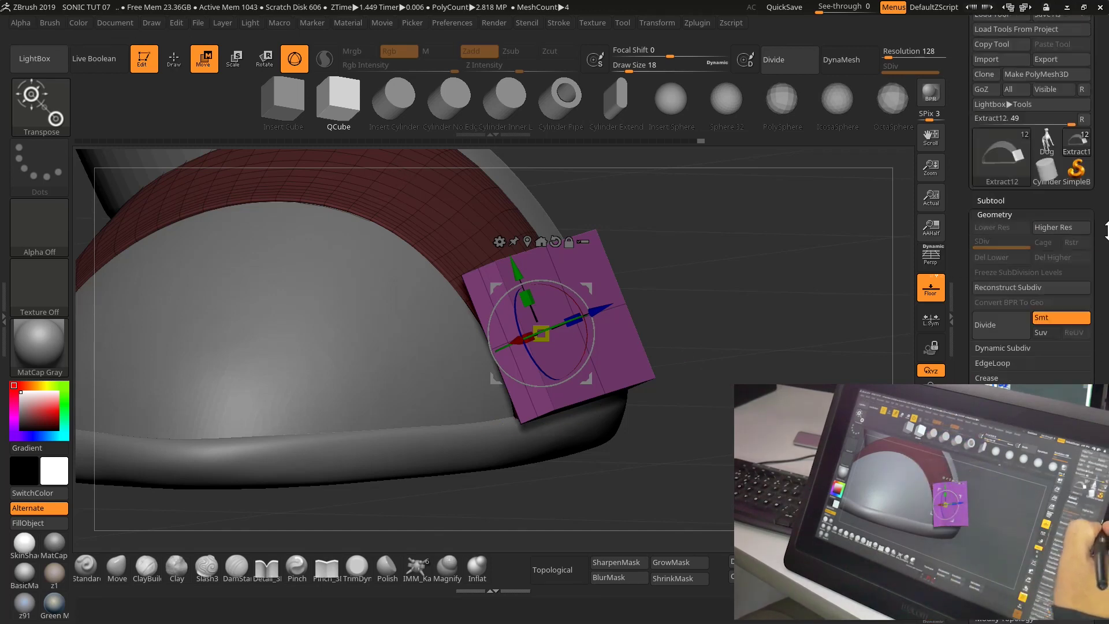
Split the slab into its own Extract13 subtool, select it, and face its broad side.
{"action": "left_click_drag", "start_coordinate": [1106, 141], "coordinate": [1106, 520]}
{"action": "left_click_drag", "start_coordinate": [1098, 376], "coordinate": [1098, 145]}
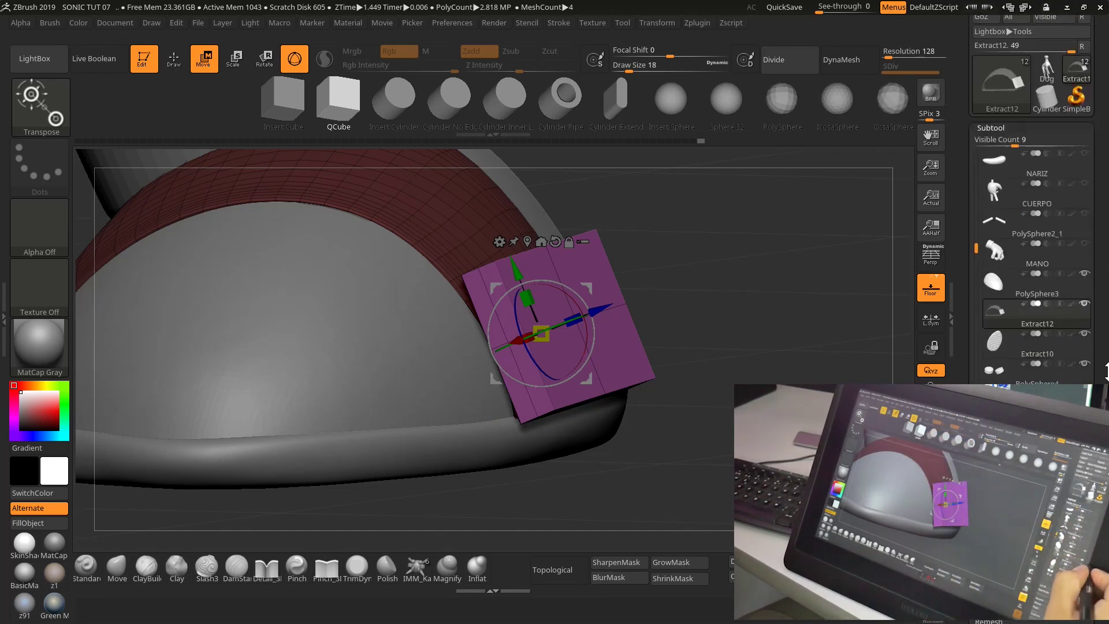
{"action": "left_click", "coordinate": [1002, 192]}
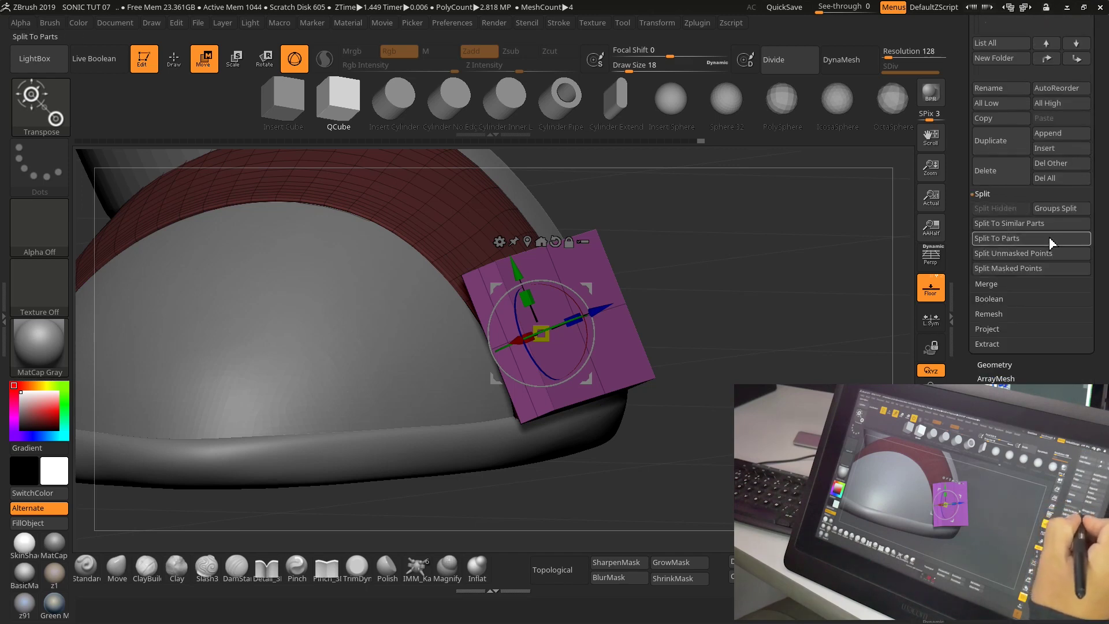
{"action": "left_click", "coordinate": [1017, 254]}
{"action": "left_click_drag", "start_coordinate": [808, 289], "coordinate": [820, 312]}
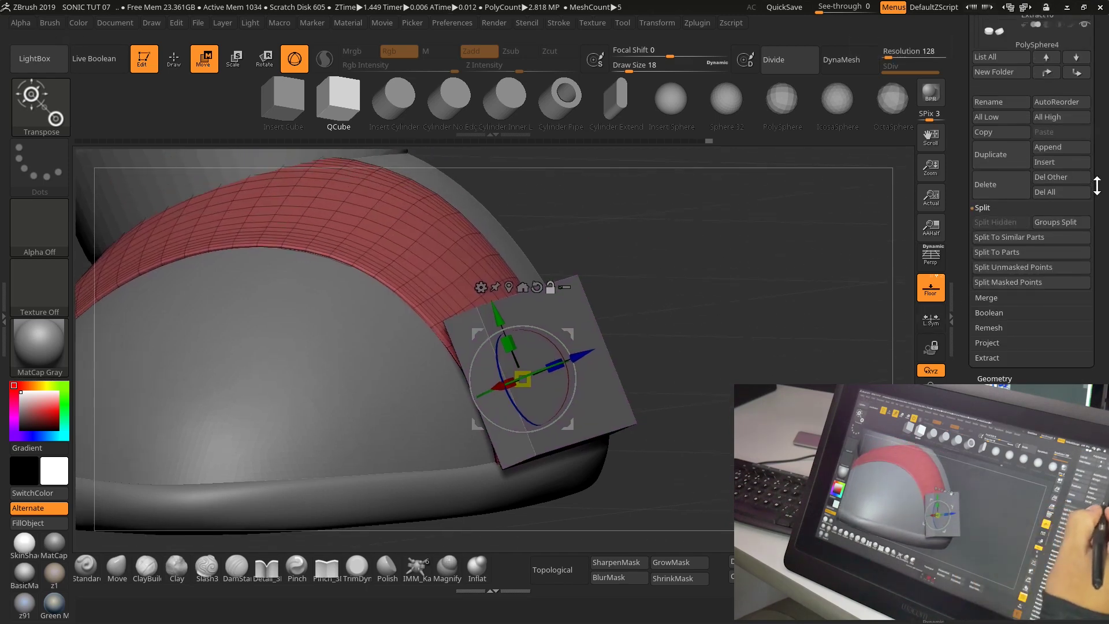
{"action": "left_click_drag", "start_coordinate": [1097, 185], "coordinate": [1096, 360]}
{"action": "left_click", "coordinate": [1008, 157]}
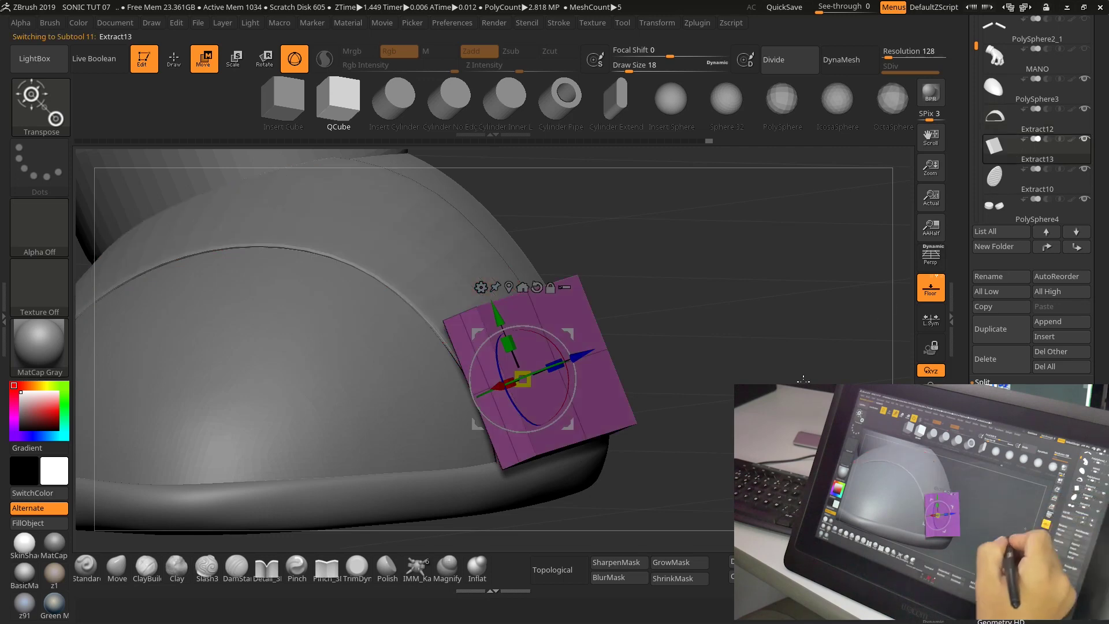
{"action": "left_click_drag", "start_coordinate": [780, 289], "coordinate": [751, 404]}
{"action": "mouse_move", "coordinate": [809, 289]}
{"action": "left_mouse_down"}
{"action": "mouse_move", "coordinate": [848, 197]}
{"action": "mouse_move", "coordinate": [780, 242]}
{"action": "mouse_move", "coordinate": [639, 502]}
{"action": "left_mouse_up"}
Select the ZModeler brush from the brush library.
{"action": "left_click", "coordinate": [39, 105]}
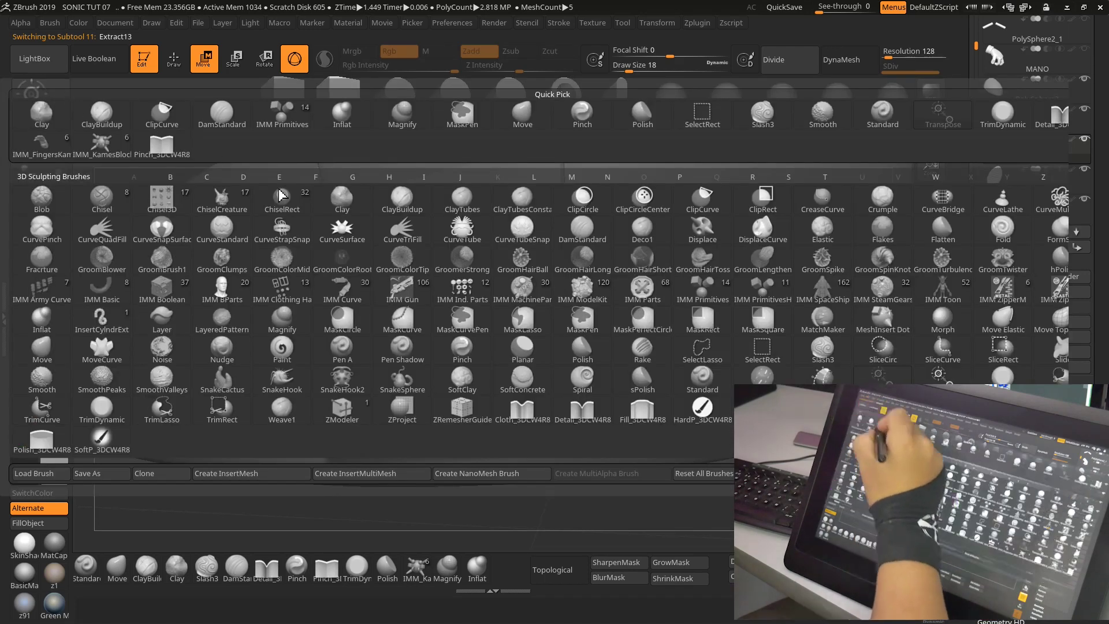
{"action": "left_click", "coordinate": [346, 418]}
{"action": "mouse_move", "coordinate": [755, 570]}
{"action": "left_mouse_down"}
{"action": "mouse_move", "coordinate": [705, 489]}
{"action": "mouse_move", "coordinate": [653, 458]}
{"action": "mouse_move", "coordinate": [691, 487]}
{"action": "mouse_move", "coordinate": [757, 488]}
{"action": "mouse_move", "coordinate": [706, 507]}
{"action": "mouse_move", "coordinate": [724, 484]}
{"action": "left_mouse_up"}
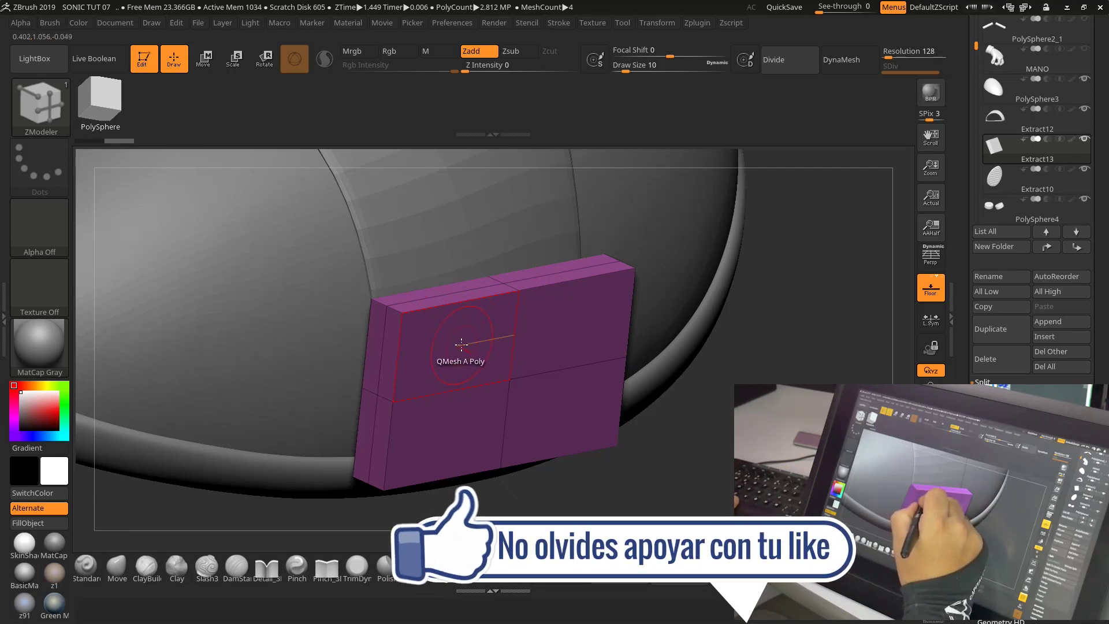
Set ZModeler's edge action to Delete with an EdgeLoop Complete target.
{"action": "key", "text": "space"}
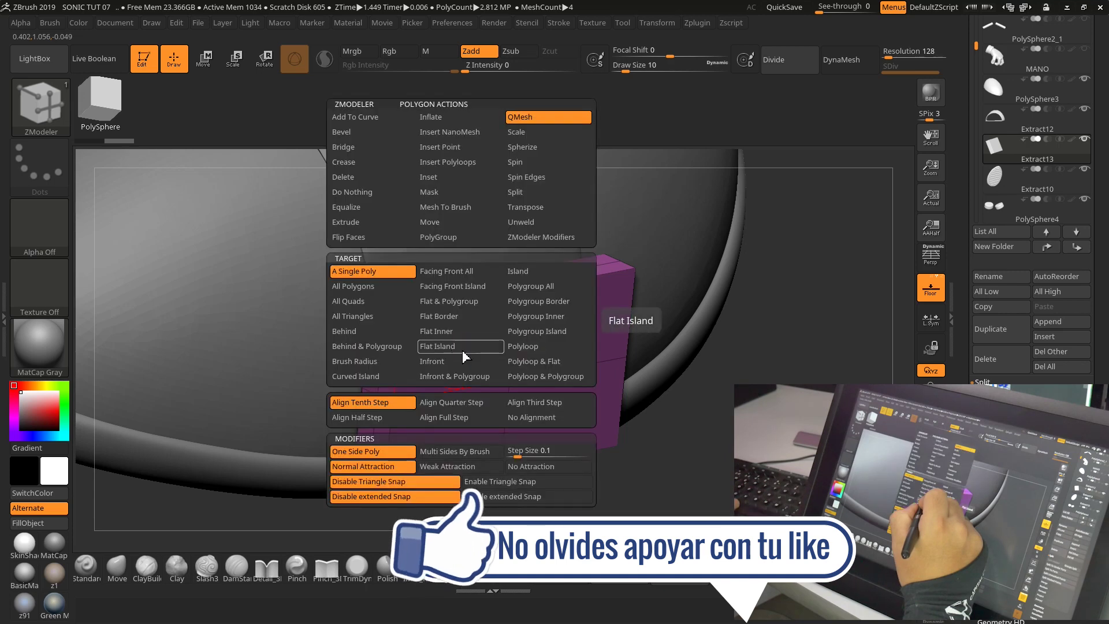
{"action": "left_click", "coordinate": [460, 347]}
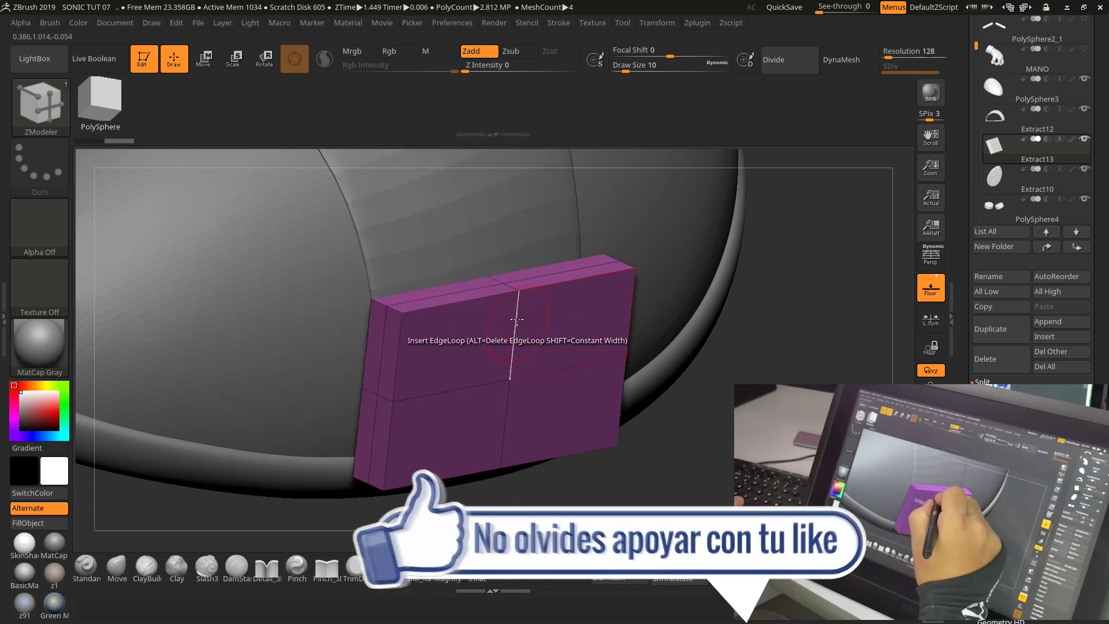
{"action": "key", "text": "space"}
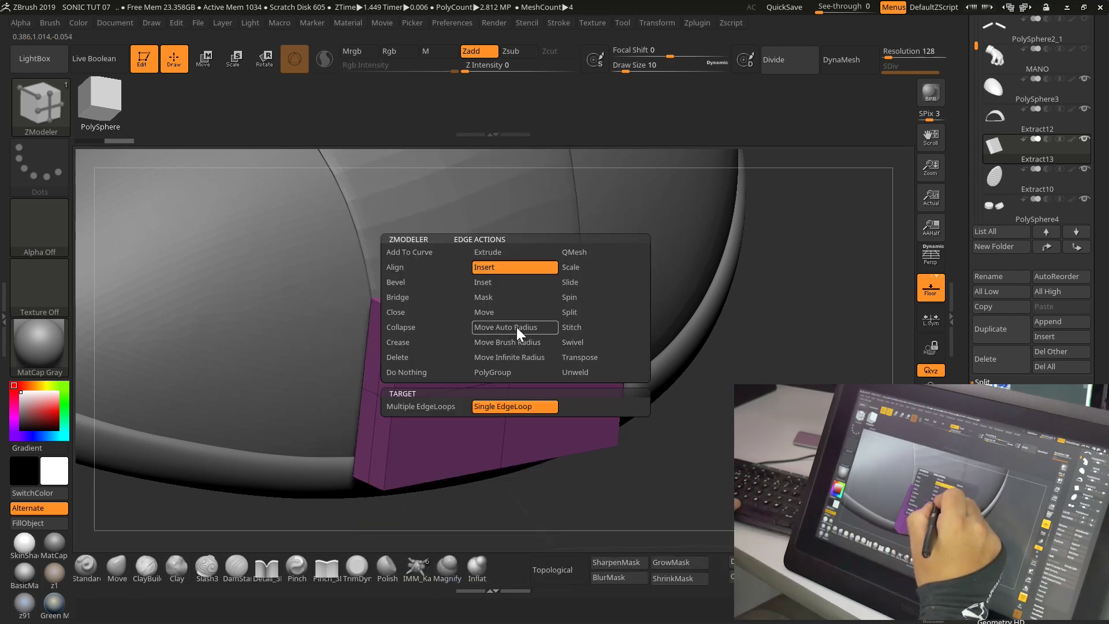
{"action": "key", "text": "space"}
{"action": "key", "text": "space"}
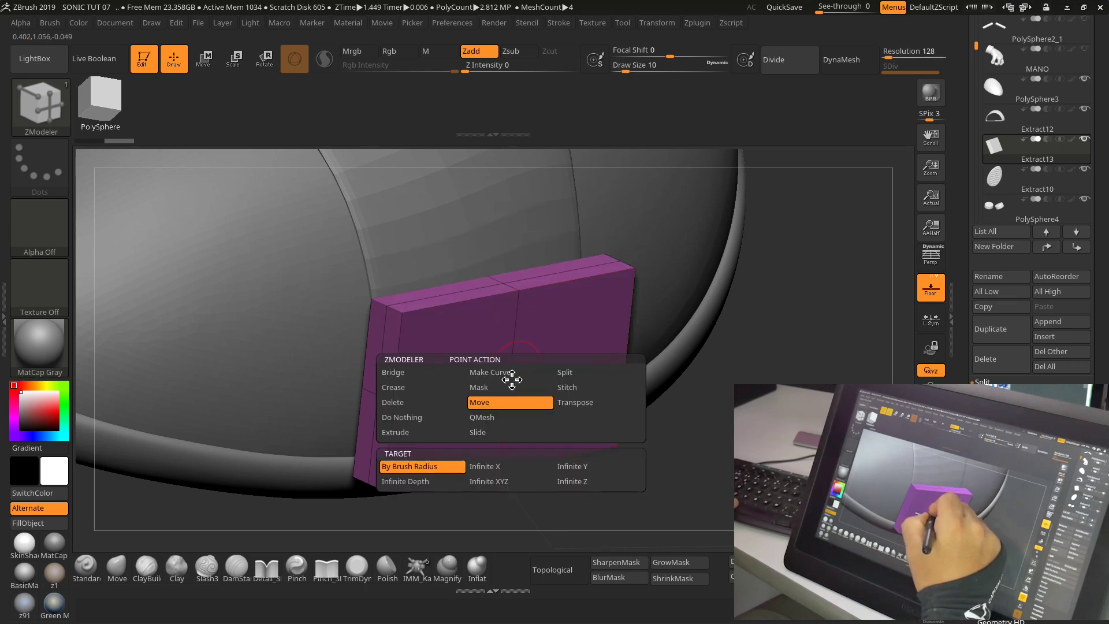
{"action": "key", "text": "space"}
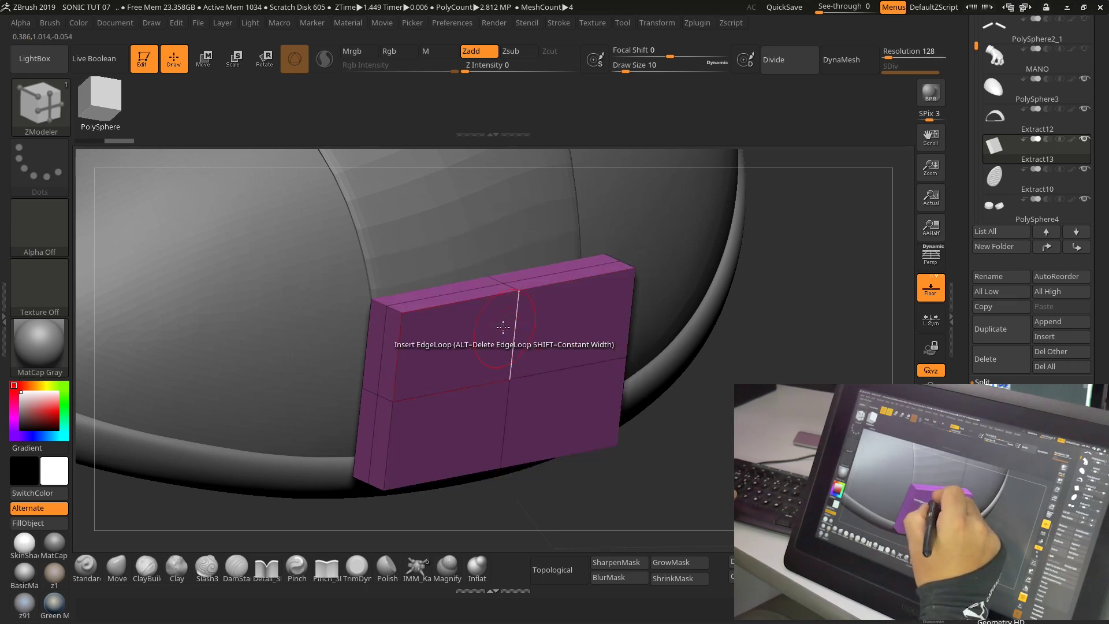
{"action": "left_click_drag", "start_coordinate": [771, 385], "coordinate": [771, 369]}
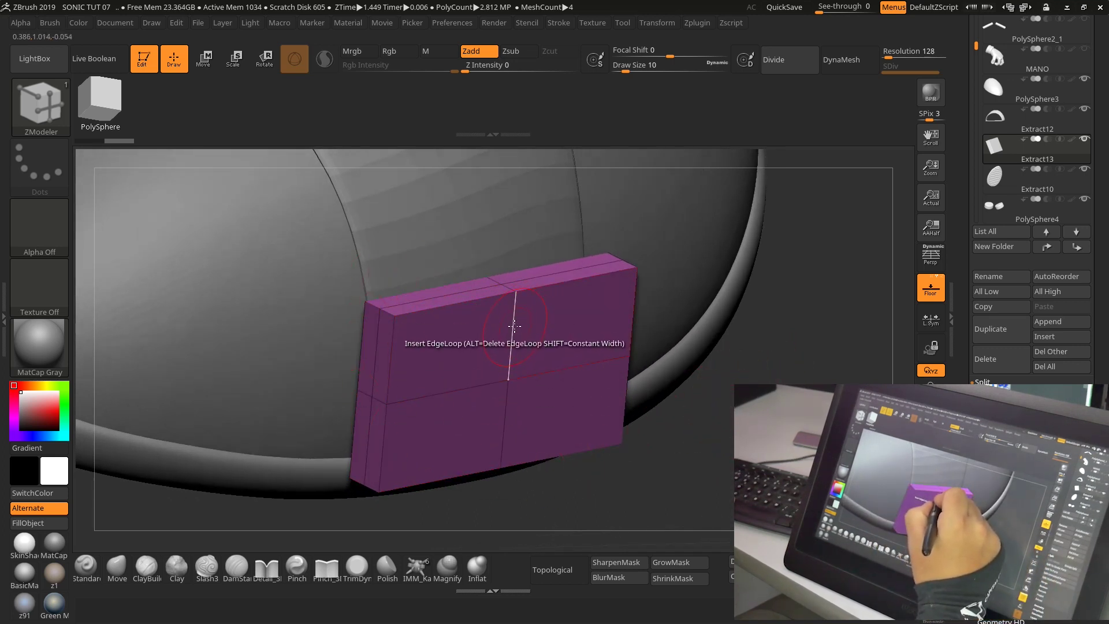
{"action": "key", "text": "space"}
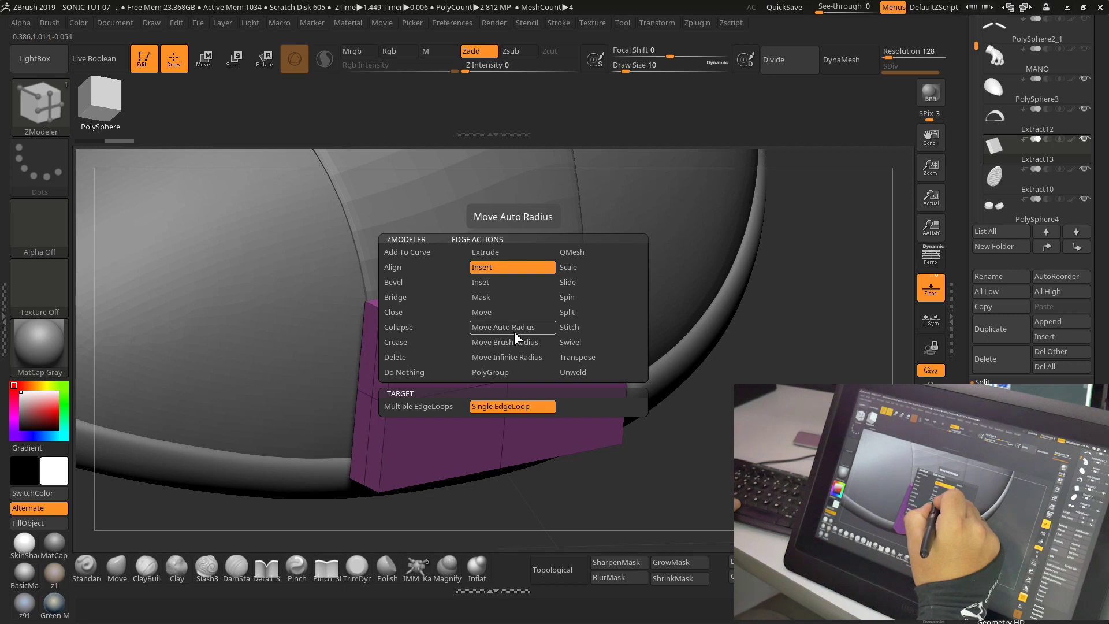
{"action": "left_click", "coordinate": [397, 357]}
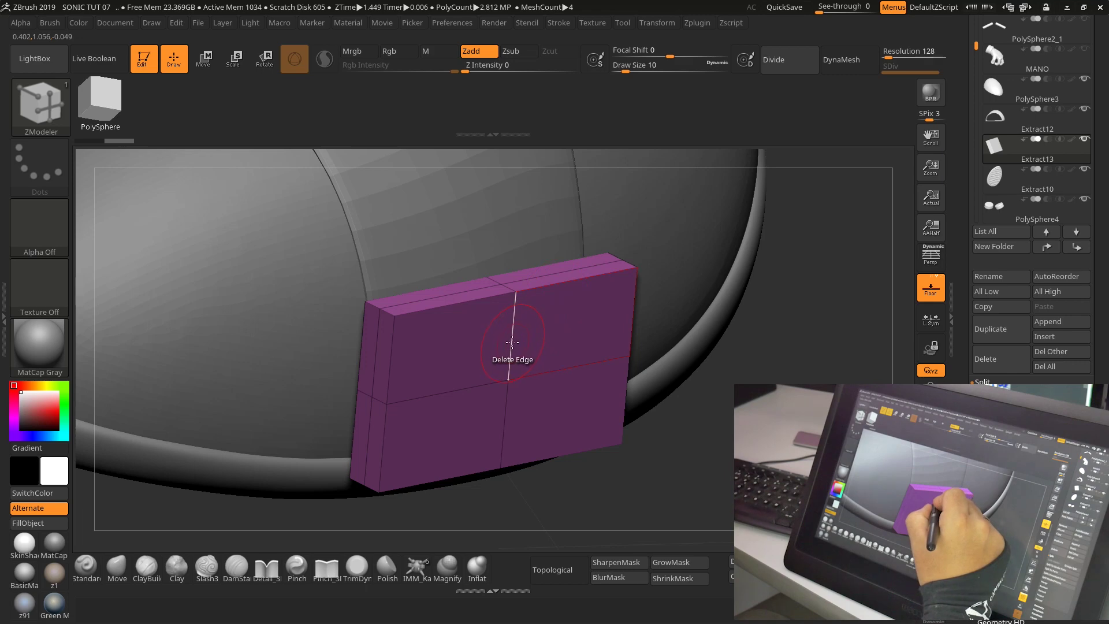
{"action": "key", "text": "space"}
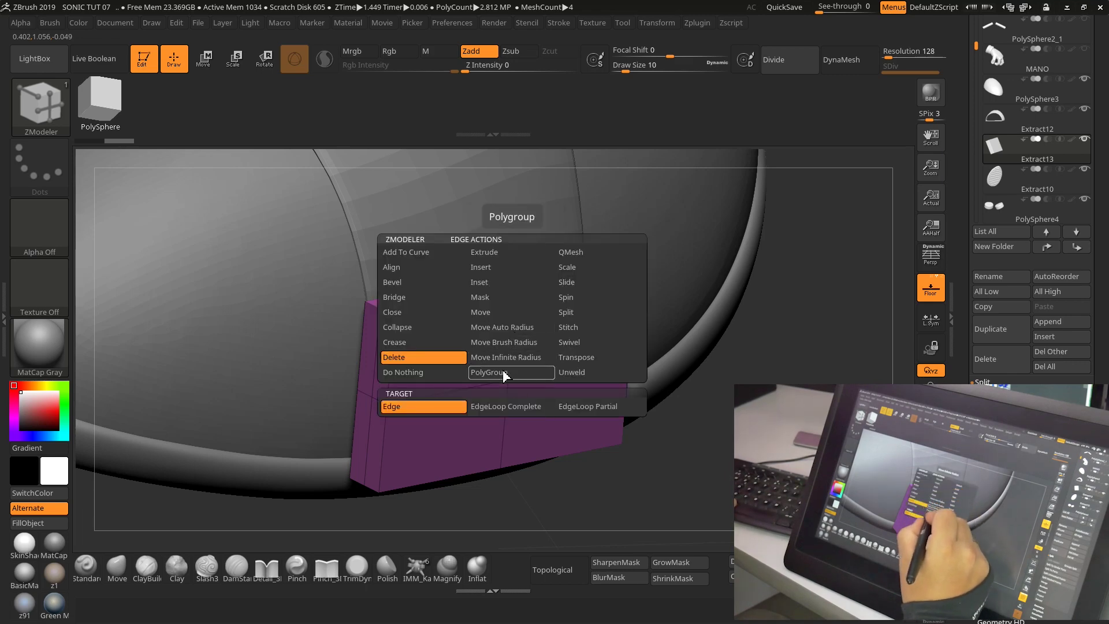
{"action": "left_click", "coordinate": [504, 408]}
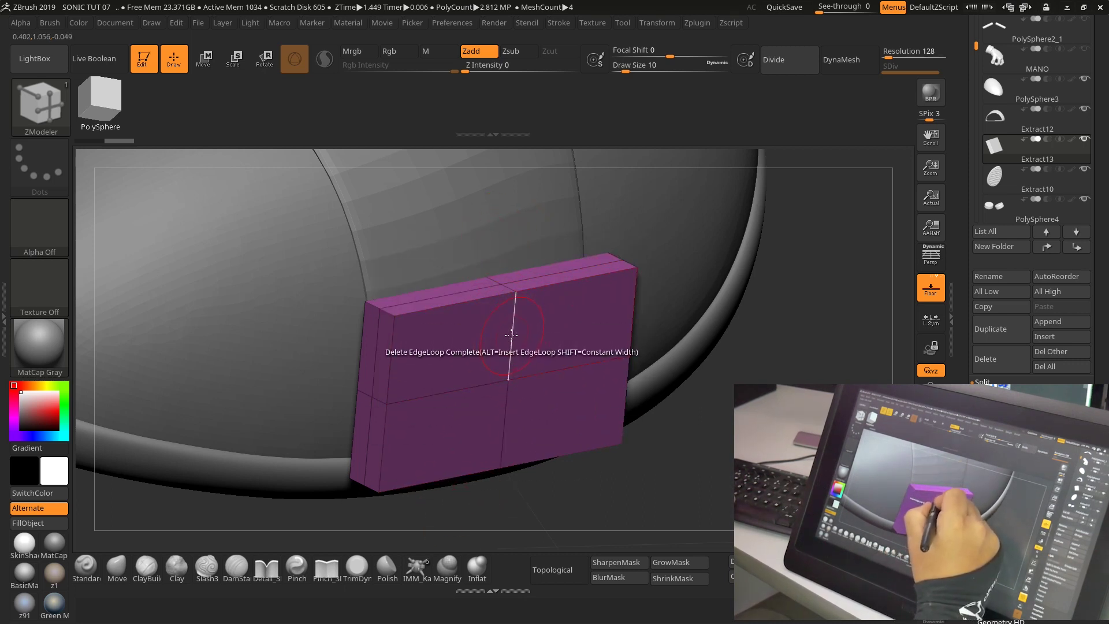
Delete the slab's vertical edge loop, leaving a plain box.
{"action": "left_click_drag", "start_coordinate": [510, 337], "coordinate": [490, 272]}
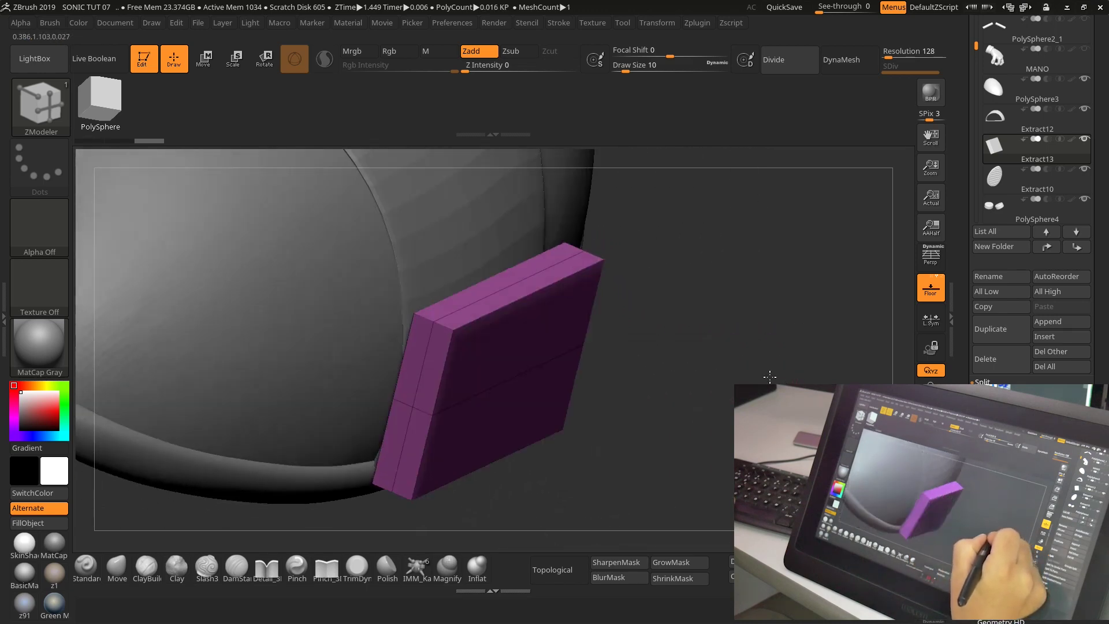
{"action": "left_click_drag", "start_coordinate": [626, 471], "coordinate": [700, 440]}
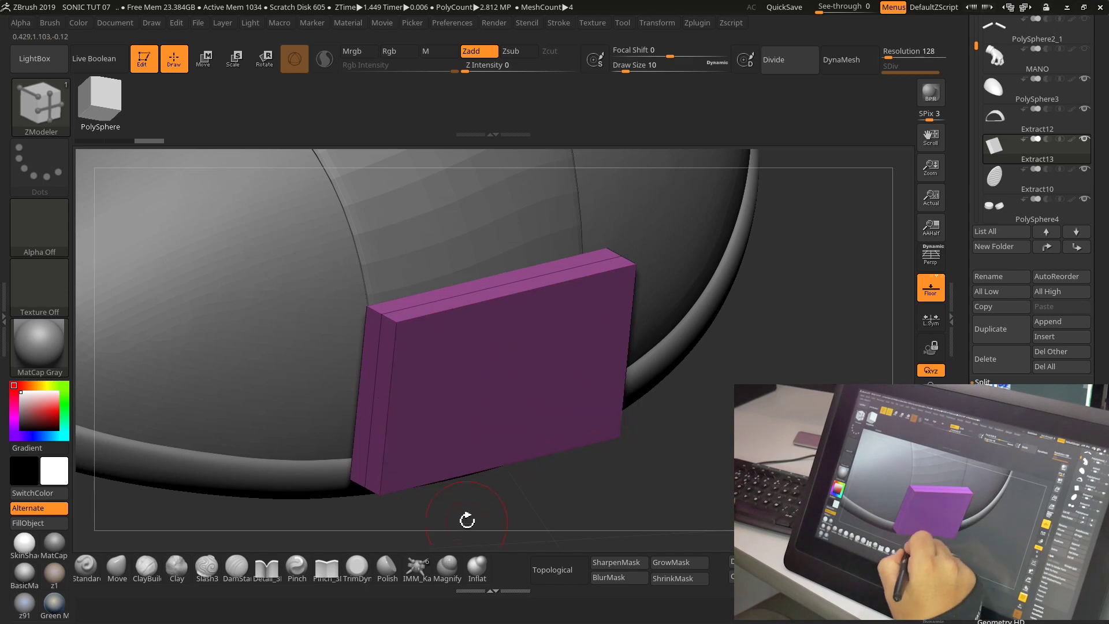
{"action": "left_click_drag", "start_coordinate": [466, 520], "coordinate": [662, 406]}
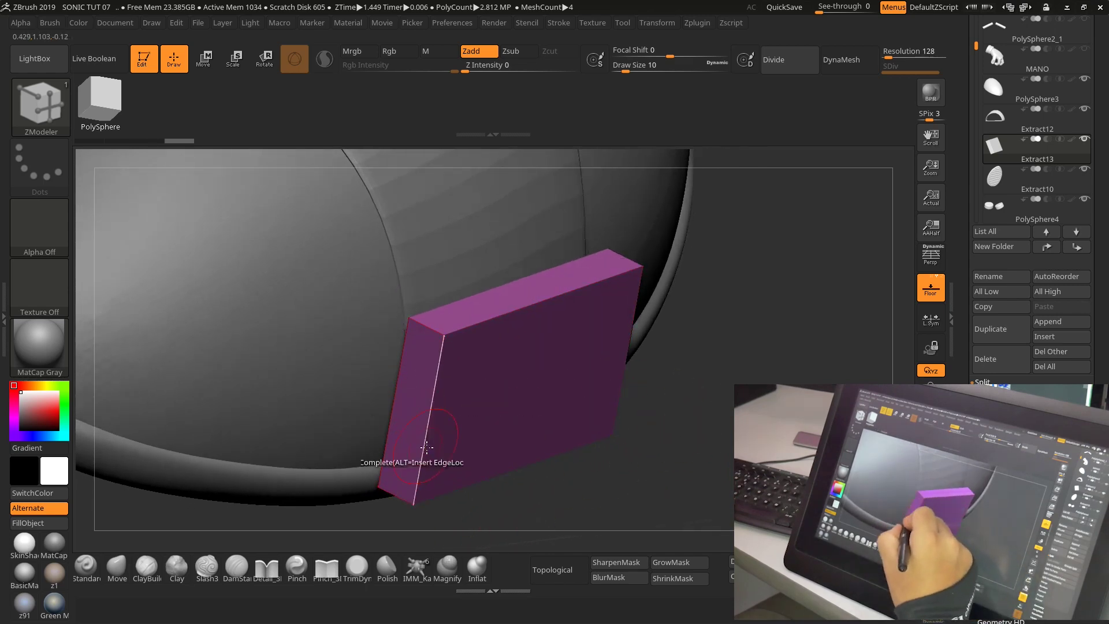
{"action": "left_click_drag", "start_coordinate": [427, 515], "coordinate": [705, 442]}
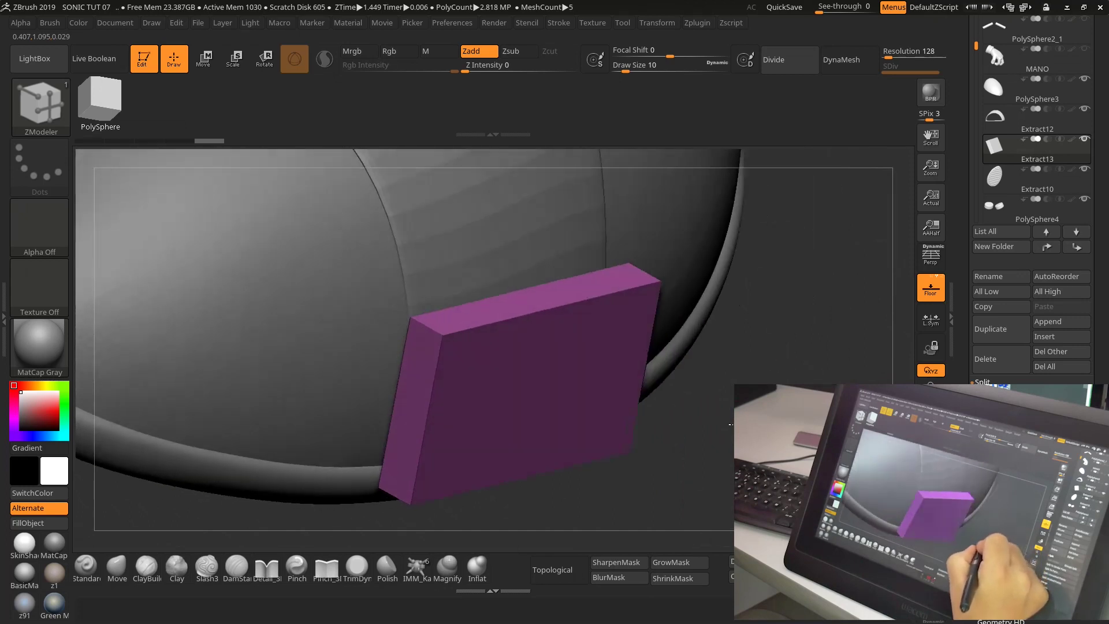
{"action": "mouse_move", "coordinate": [705, 442]}
{"action": "left_mouse_down"}
{"action": "mouse_move", "coordinate": [784, 393]}
{"action": "mouse_move", "coordinate": [710, 400]}
{"action": "left_mouse_up"}
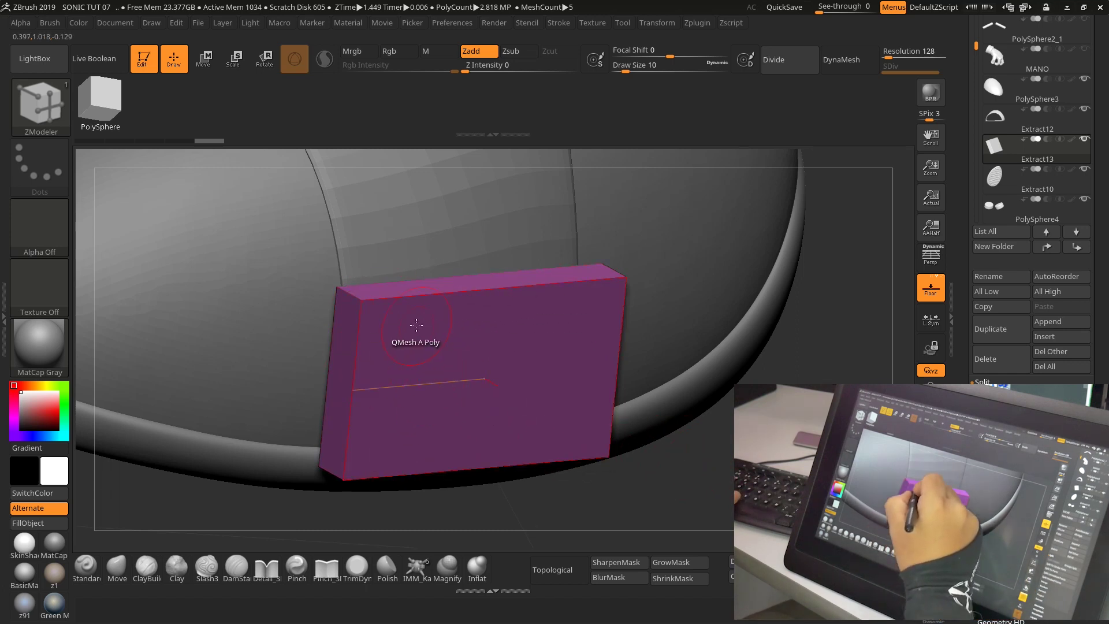
Test Inset on a loop and a single edge, undo both, and return to Insert Edge Loop.
{"action": "key", "text": "space"}
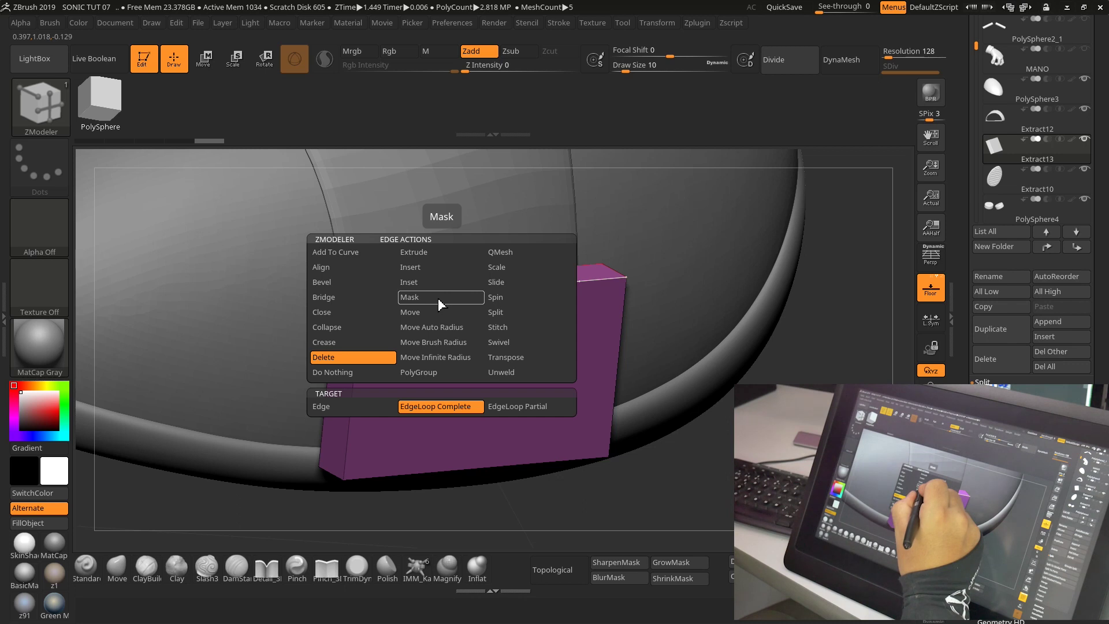
{"action": "left_click", "coordinate": [430, 283]}
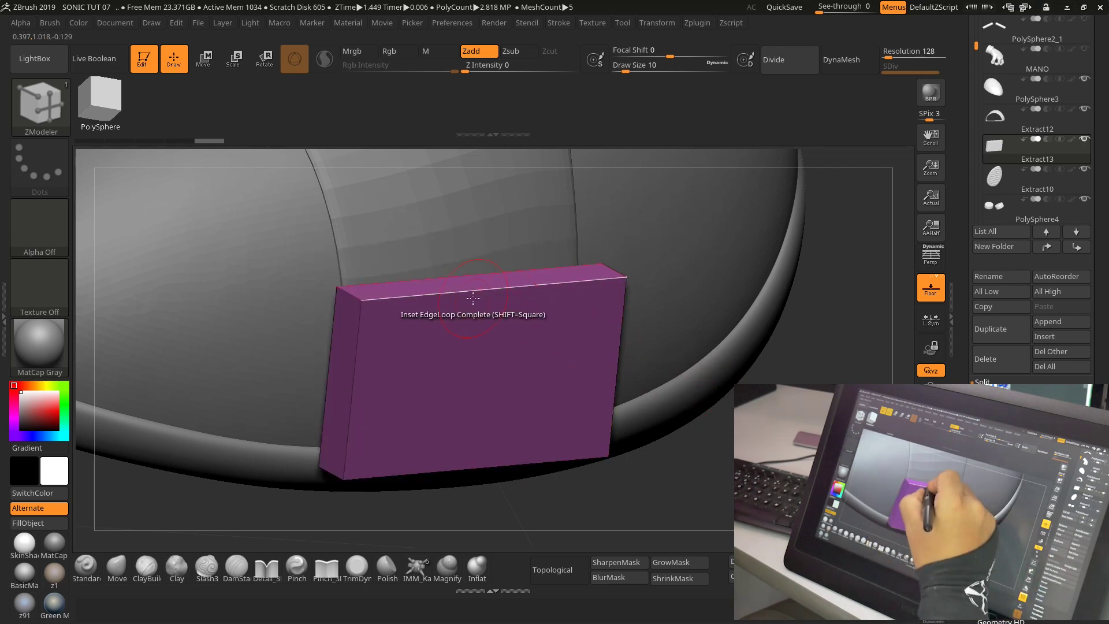
{"action": "left_click", "coordinate": [426, 297]}
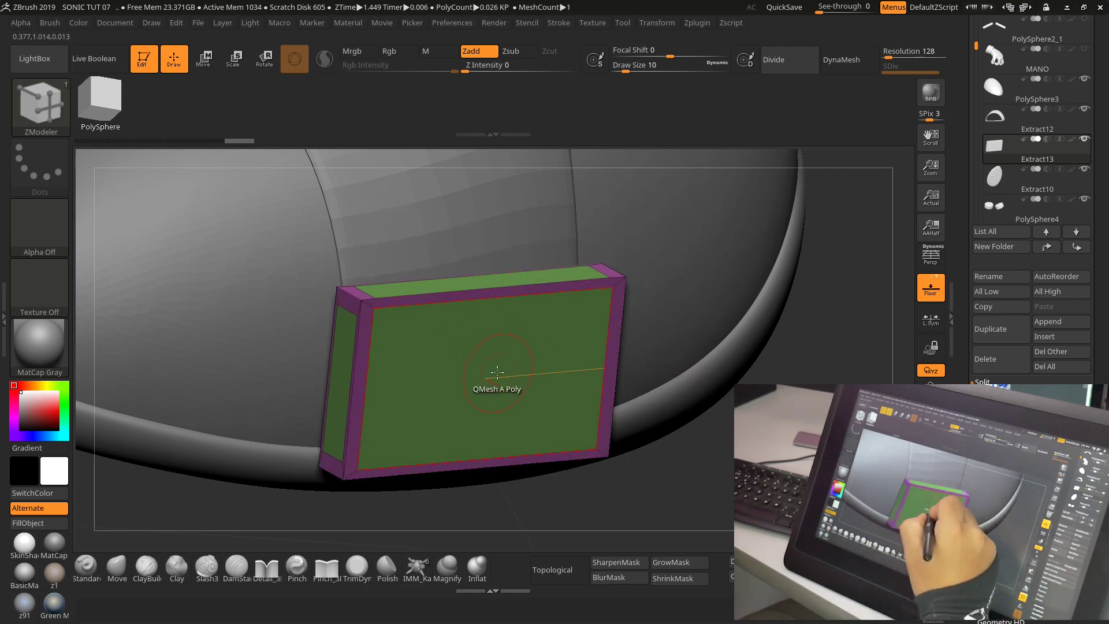
{"action": "key", "text": "ctrl+z"}
{"action": "right_click", "coordinate": [462, 295]}
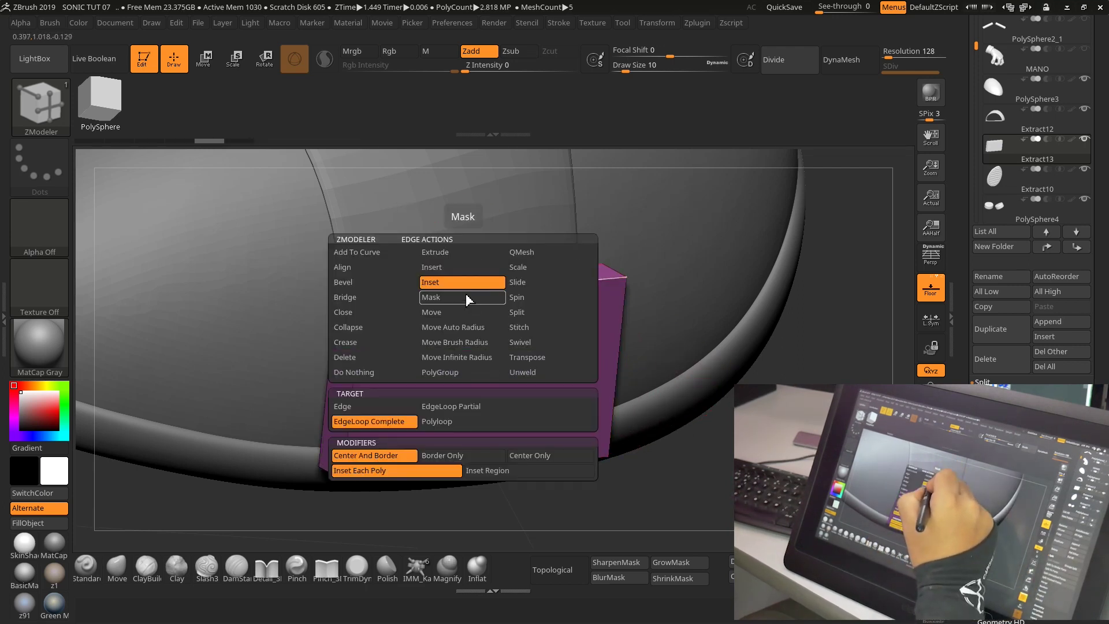
{"action": "left_click", "coordinate": [347, 406]}
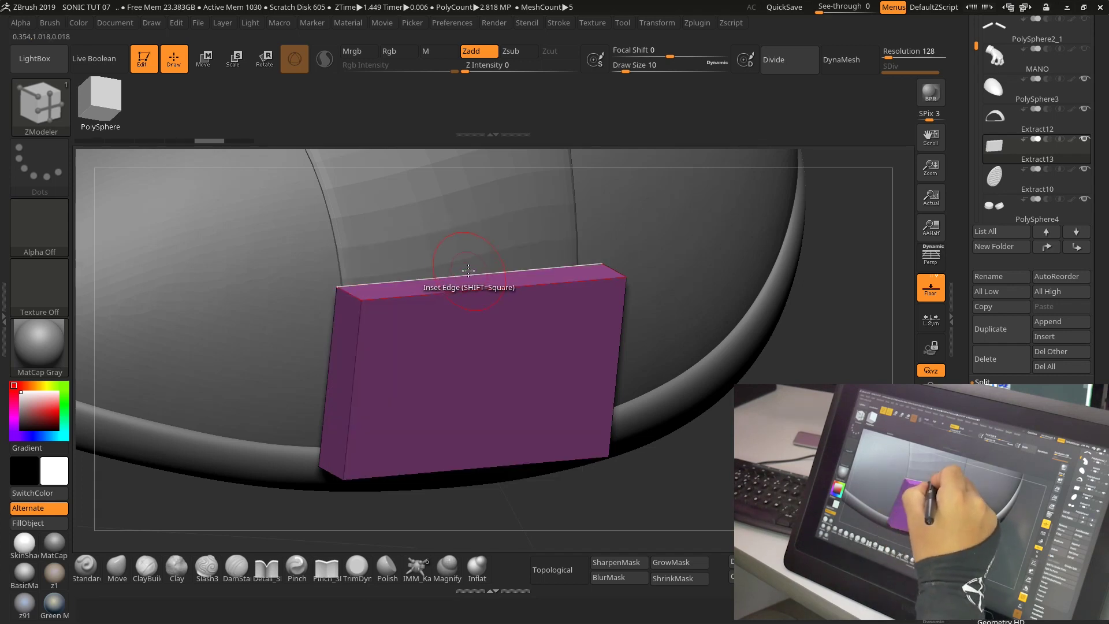
{"action": "left_click_drag", "start_coordinate": [469, 291], "coordinate": [497, 312]}
{"action": "key", "text": "ctrl+z"}
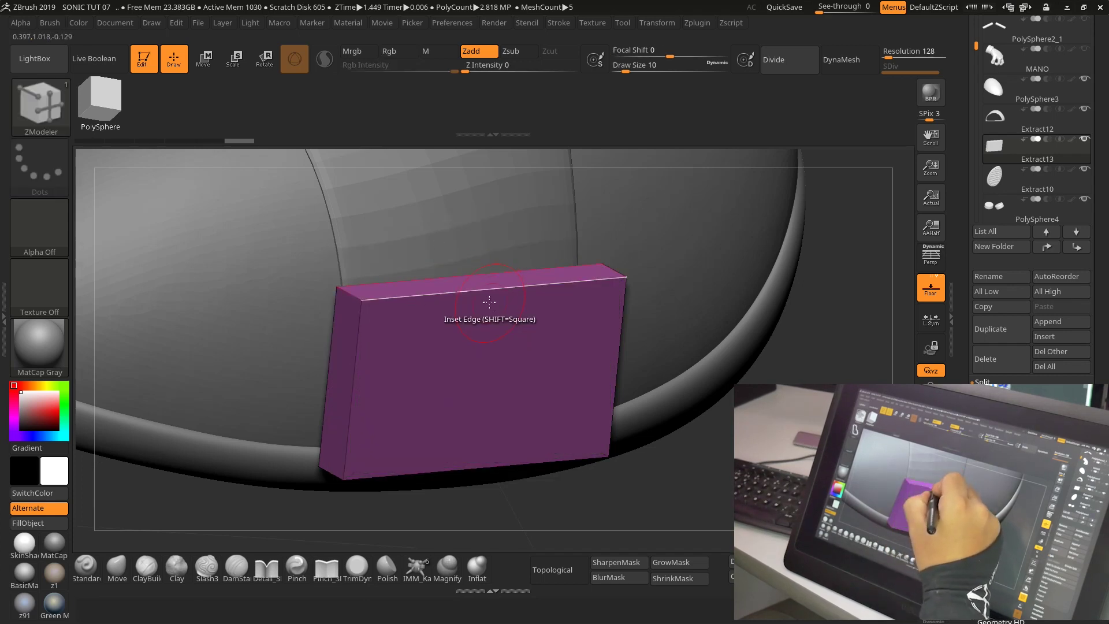
{"action": "right_click", "coordinate": [488, 299]}
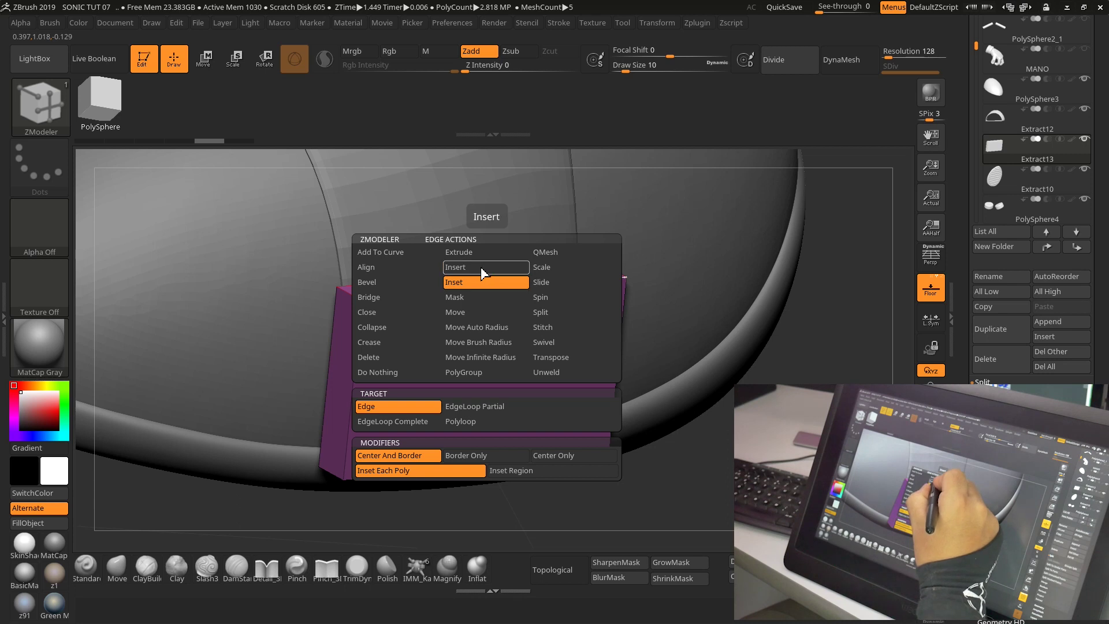
{"action": "left_click", "coordinate": [481, 267]}
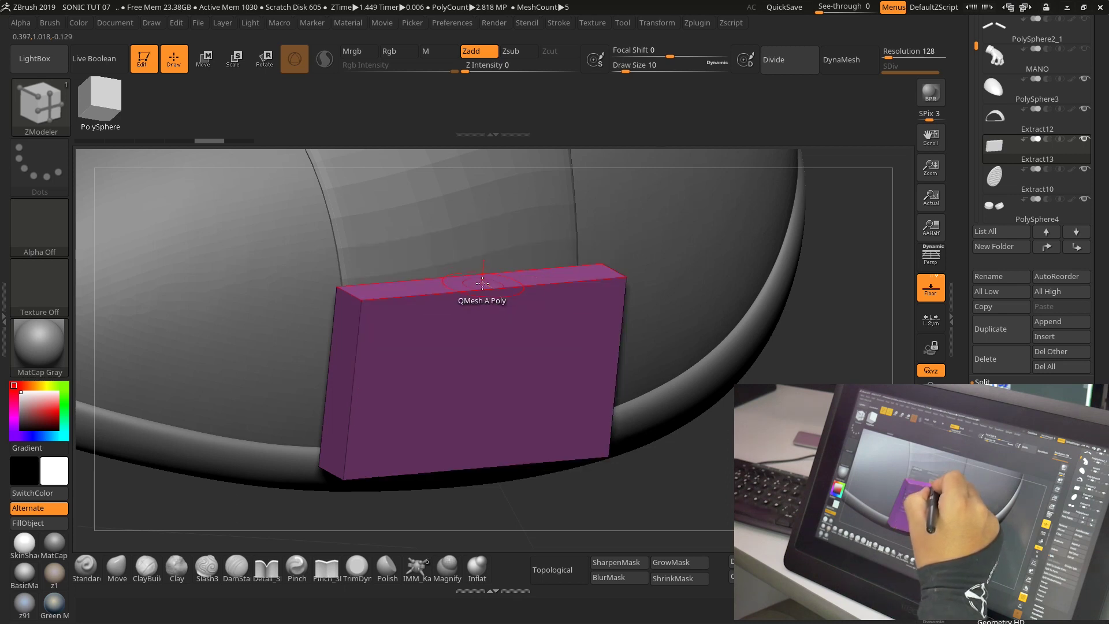
Insert two vertical and two horizontal edge loops, dividing the box into a 3×3 grid.
{"action": "left_click_drag", "start_coordinate": [798, 367], "coordinate": [803, 381]}
{"action": "key", "text": "space"}
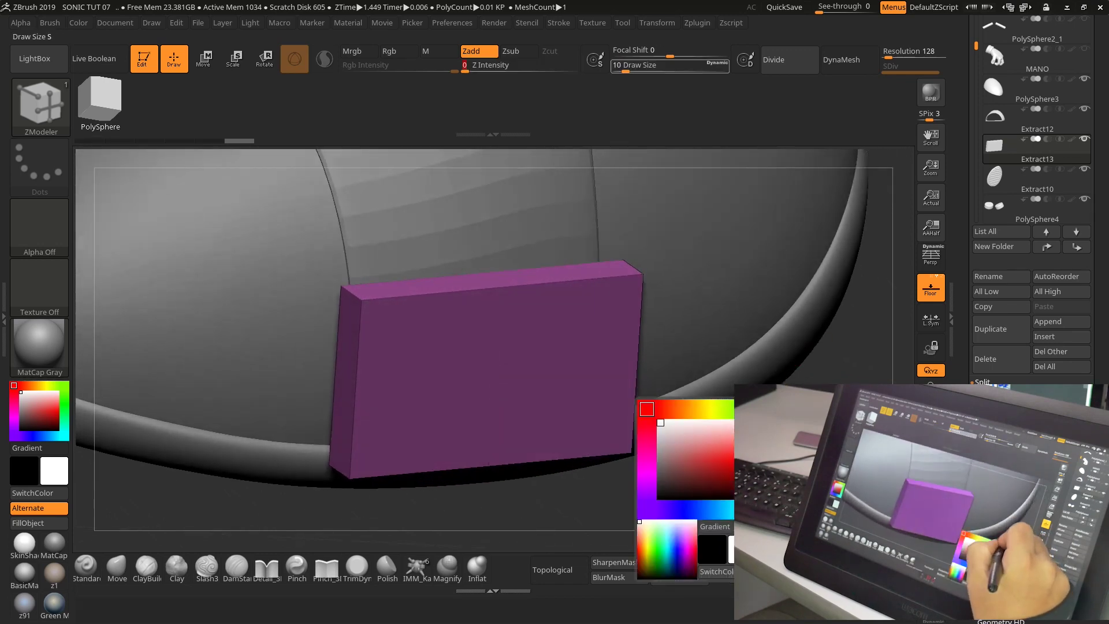
{"action": "key", "text": "w"}
{"action": "key", "text": "space"}
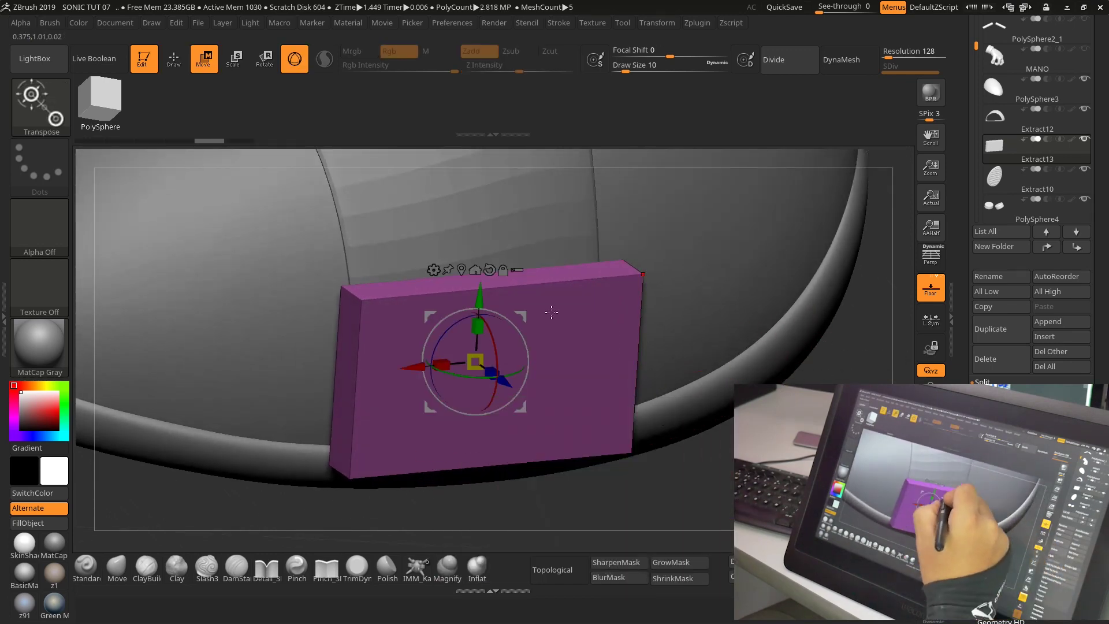
{"action": "key", "text": "q"}
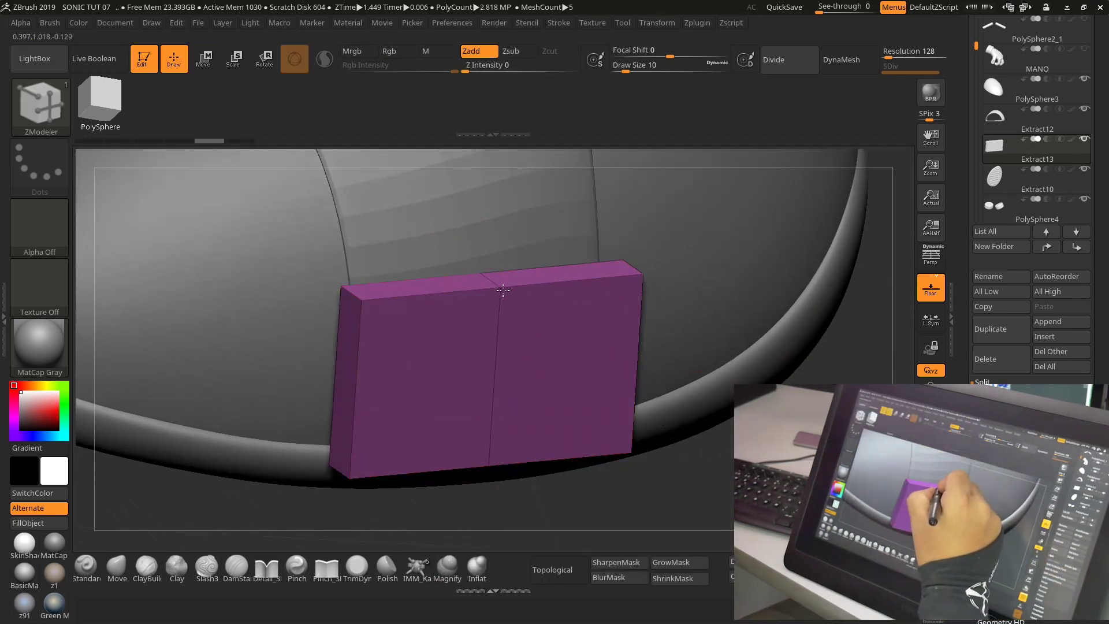
{"action": "left_click", "coordinate": [503, 291]}
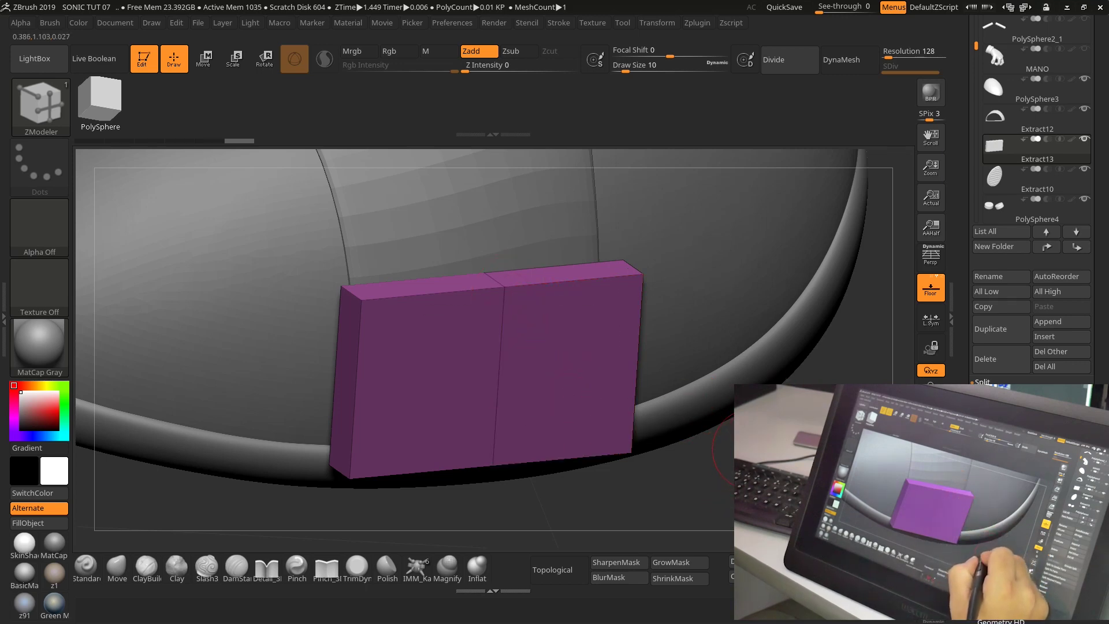
{"action": "left_click_drag", "start_coordinate": [664, 439], "coordinate": [712, 436]}
{"action": "key", "text": "ctrl+z"}
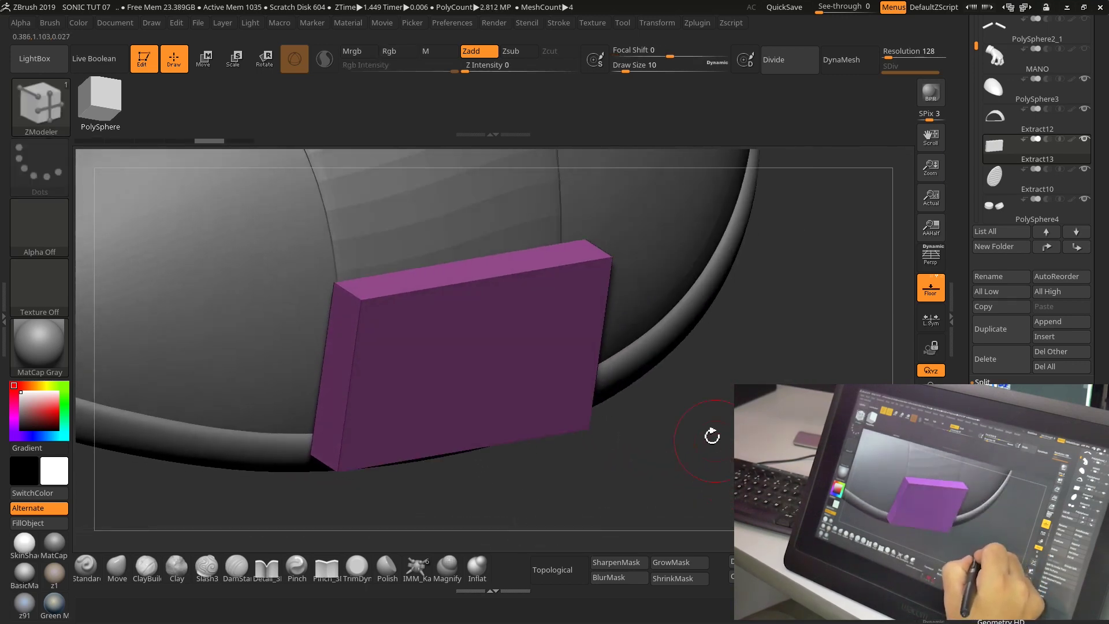
{"action": "left_click", "coordinate": [416, 293]}
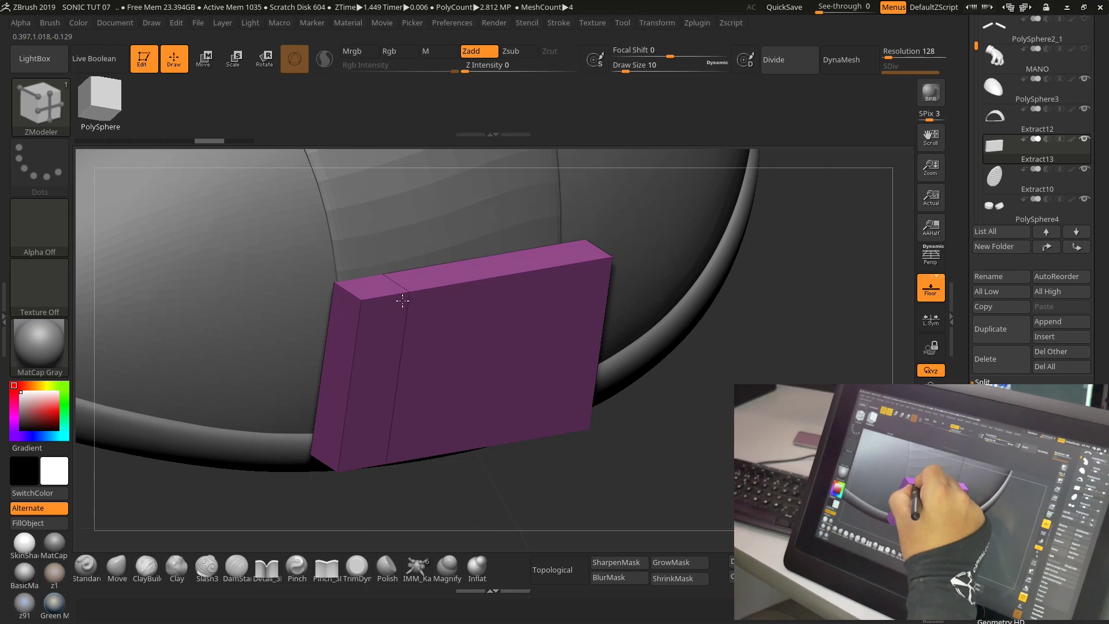
{"action": "left_click_drag", "start_coordinate": [668, 456], "coordinate": [649, 448]}
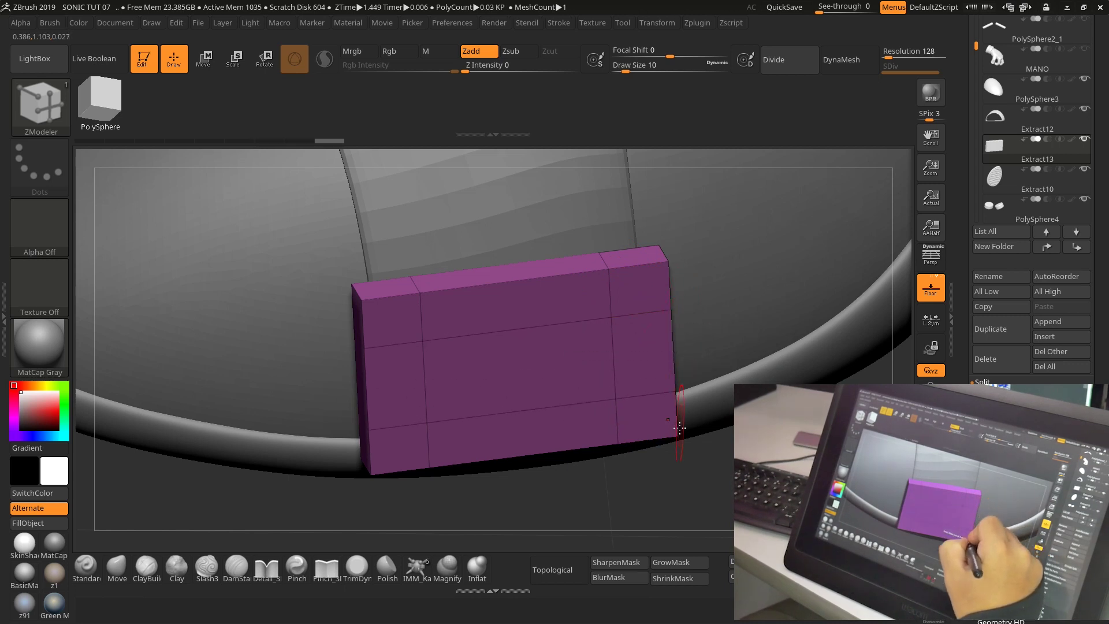
{"action": "mouse_move", "coordinate": [680, 428]}
{"action": "left_mouse_down"}
{"action": "mouse_move", "coordinate": [549, 382]}
{"action": "mouse_move", "coordinate": [612, 375]}
{"action": "mouse_move", "coordinate": [583, 329]}
{"action": "mouse_move", "coordinate": [612, 381]}
{"action": "mouse_move", "coordinate": [555, 396]}
{"action": "left_mouse_up"}
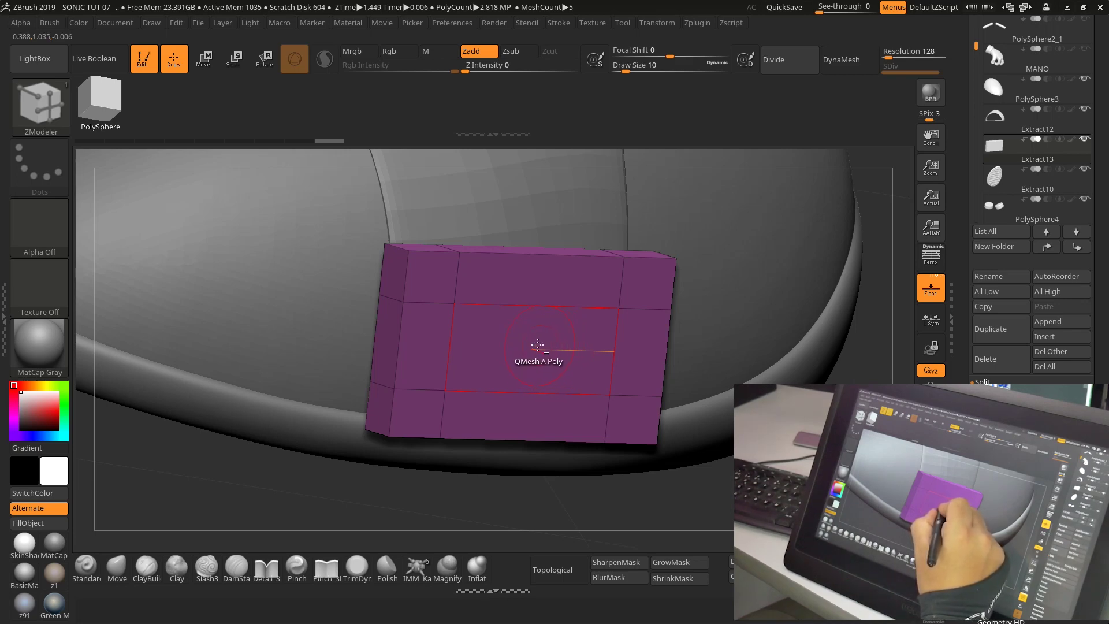
Push the box's centre face inward with QMesh and reduce draw size to 6.
{"action": "left_click_drag", "start_coordinate": [504, 358], "coordinate": [537, 346]}
{"action": "left_click_drag", "start_coordinate": [583, 459], "coordinate": [751, 462]}
{"action": "mouse_move", "coordinate": [616, 443]}
{"action": "left_mouse_down"}
{"action": "mouse_move", "coordinate": [636, 456]}
{"action": "mouse_move", "coordinate": [710, 462]}
{"action": "left_mouse_up"}
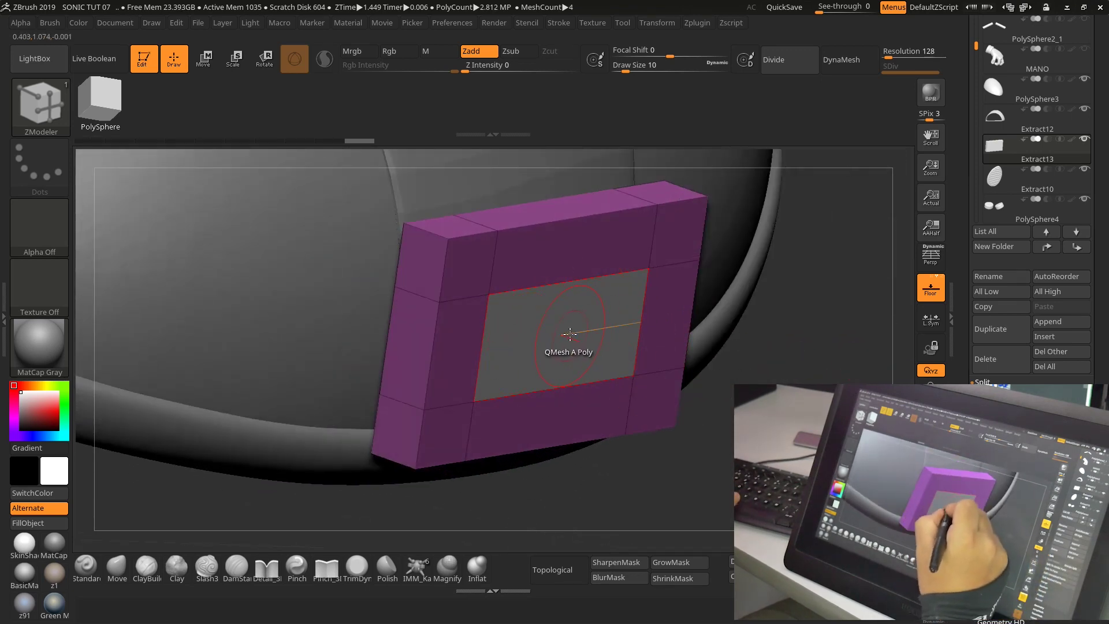
{"action": "left_click_drag", "start_coordinate": [569, 333], "coordinate": [568, 333]}
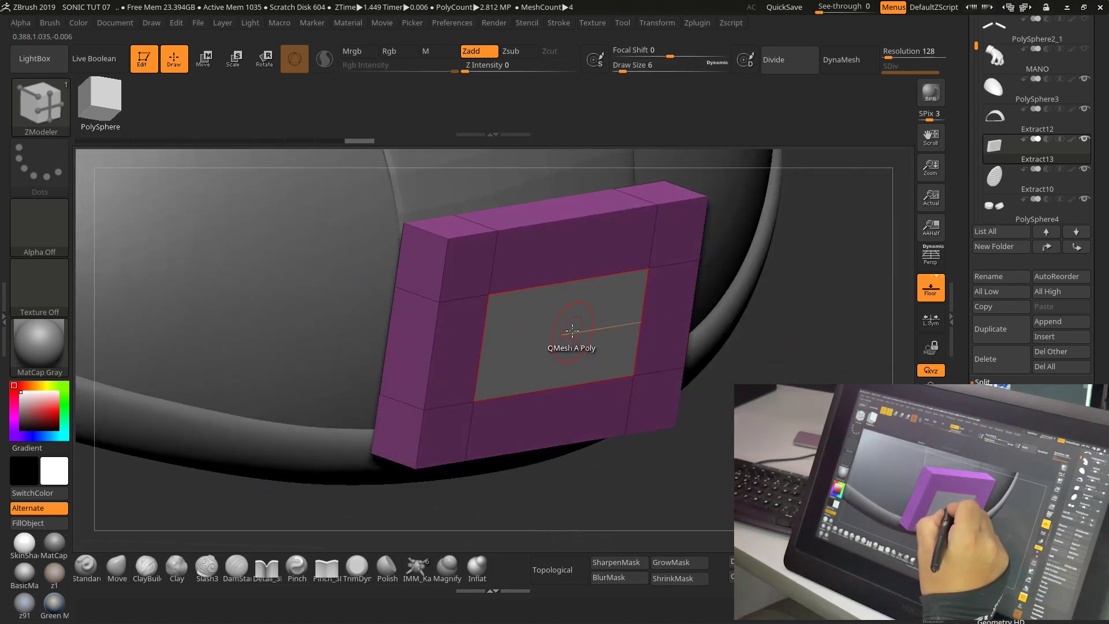
Extrude the inner face inward using Extrude with a Polygroup Island target.
{"action": "key", "text": "space"}
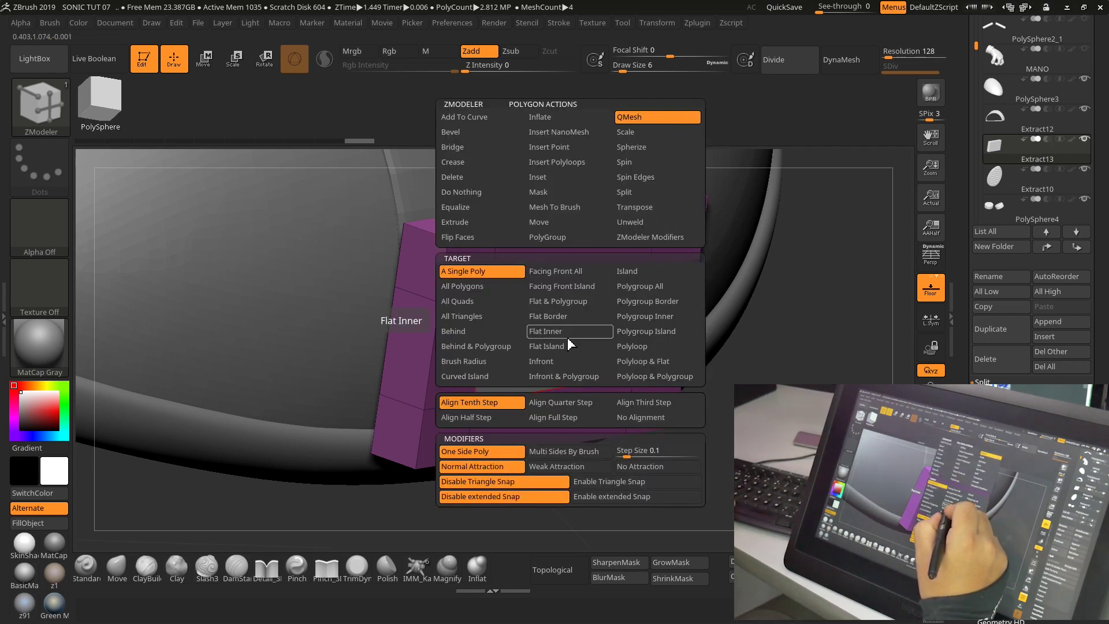
{"action": "left_click", "coordinate": [472, 225]}
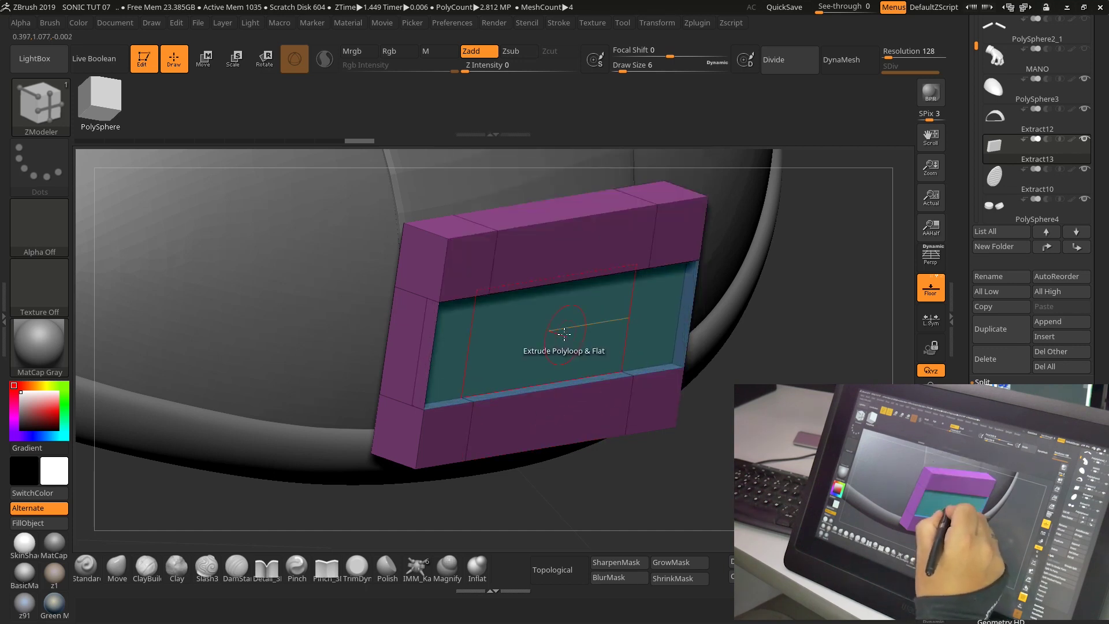
{"action": "key", "text": "space"}
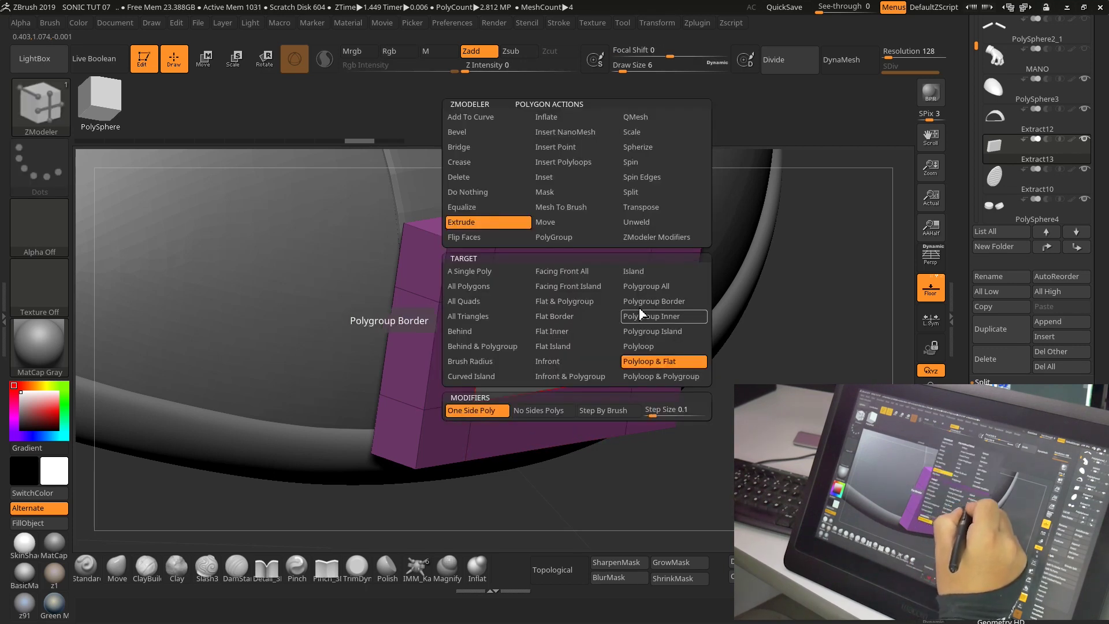
{"action": "left_click", "coordinate": [650, 276]}
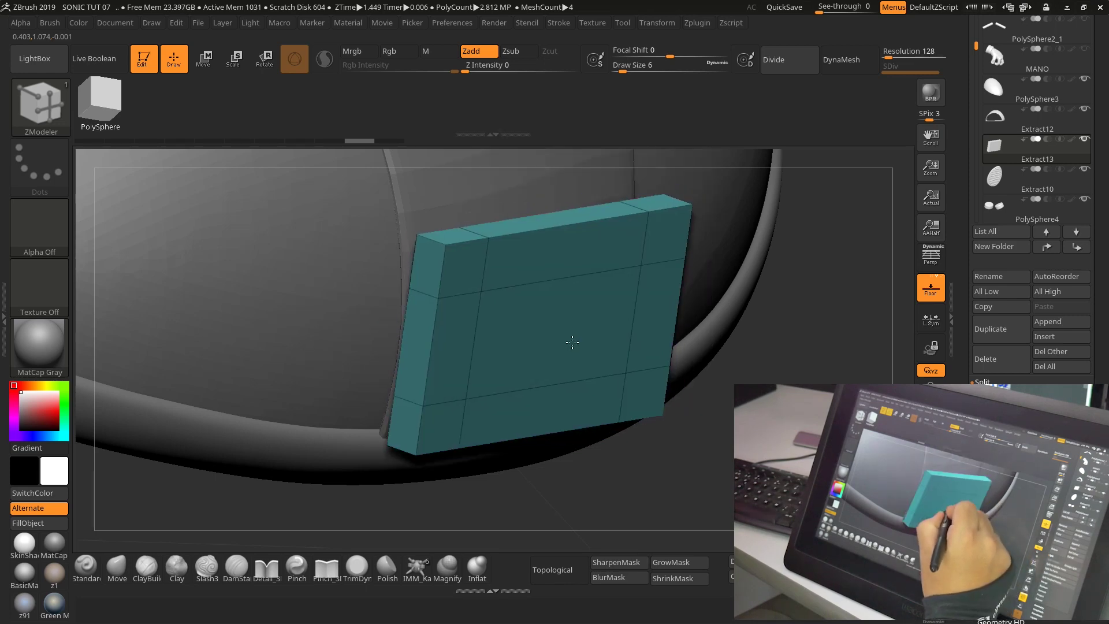
{"action": "key", "text": "space"}
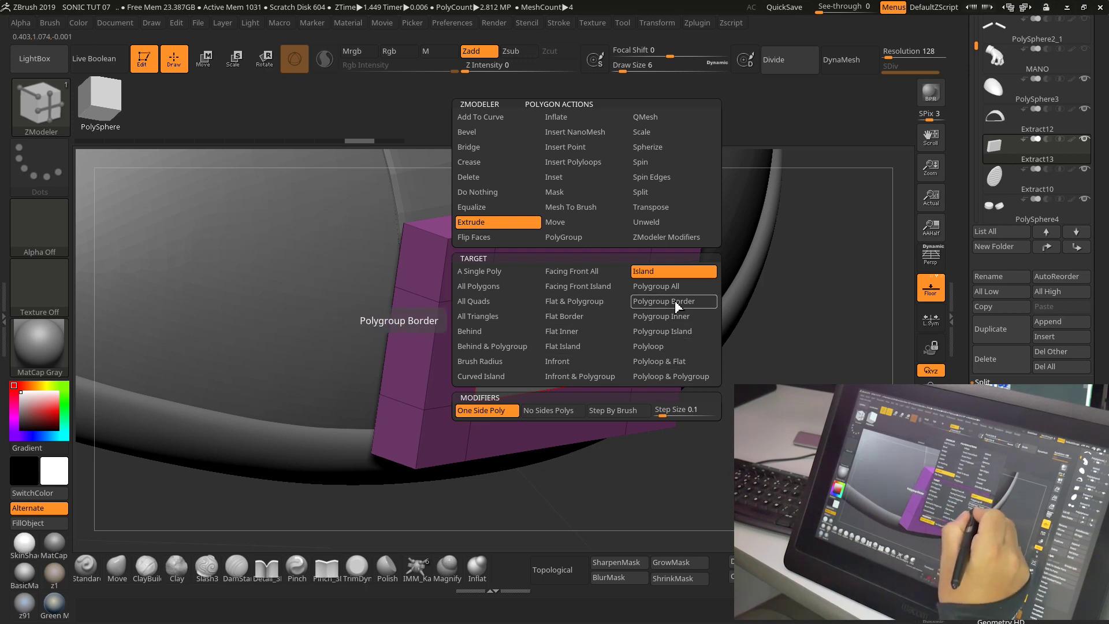
{"action": "left_click", "coordinate": [687, 335]}
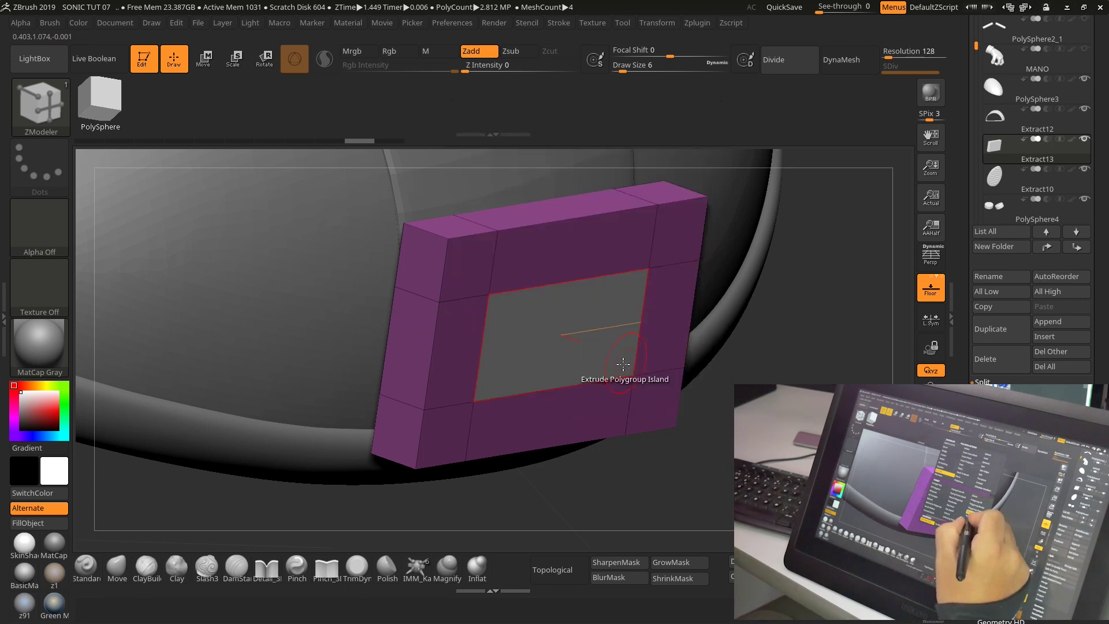
{"action": "mouse_move", "coordinate": [578, 374]}
{"action": "left_mouse_down"}
{"action": "mouse_move", "coordinate": [567, 329]}
{"action": "mouse_move", "coordinate": [469, 376]}
{"action": "left_mouse_up"}
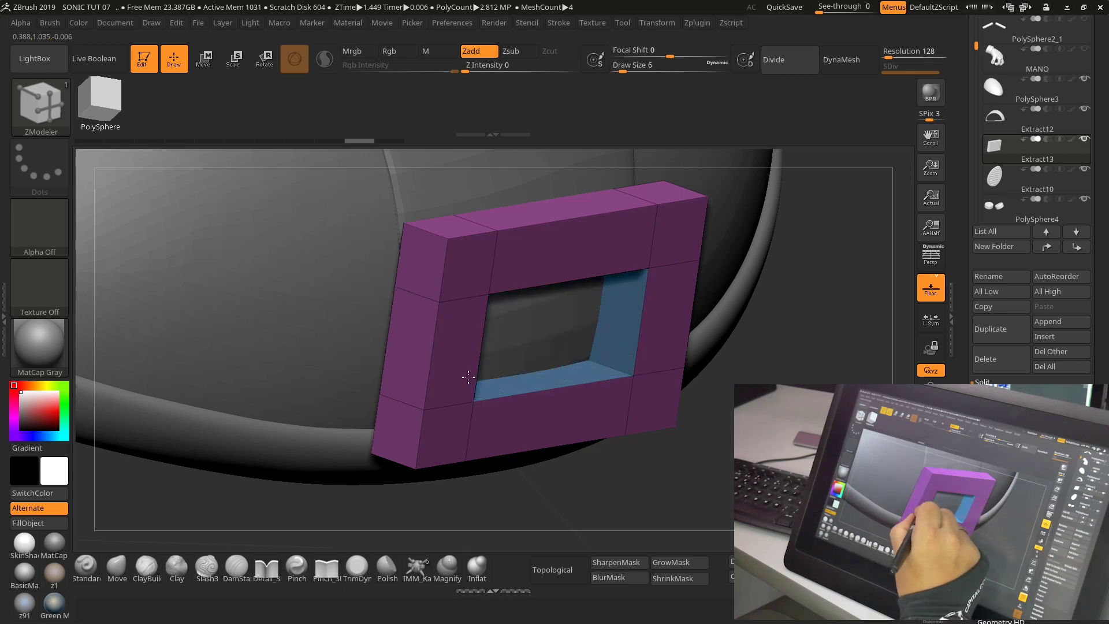
{"action": "left_click_drag", "start_coordinate": [722, 346], "coordinate": [757, 382]}
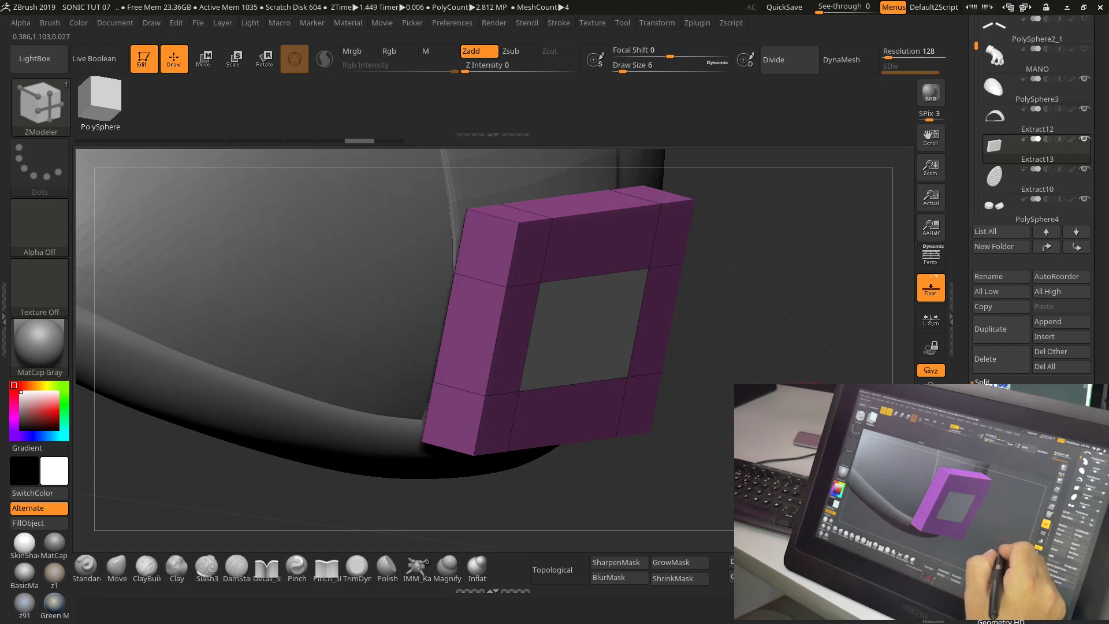
{"action": "left_click_drag", "start_coordinate": [808, 335], "coordinate": [877, 279]}
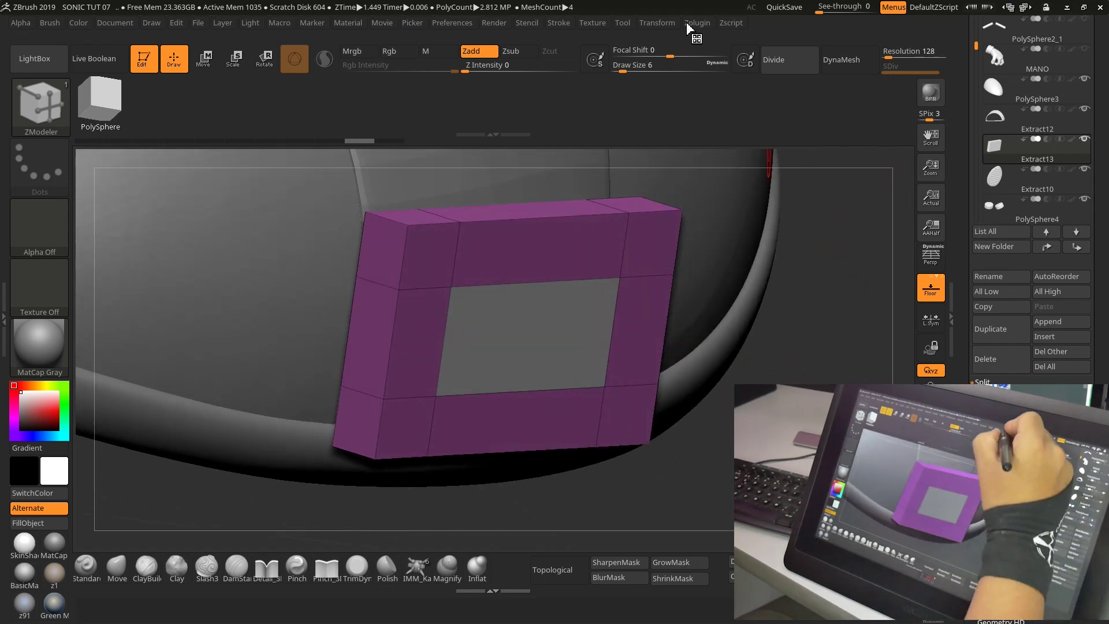
Isolate the frame with Zplugin > Solo.
{"action": "left_click", "coordinate": [690, 23]}
{"action": "left_click", "coordinate": [703, 250]}
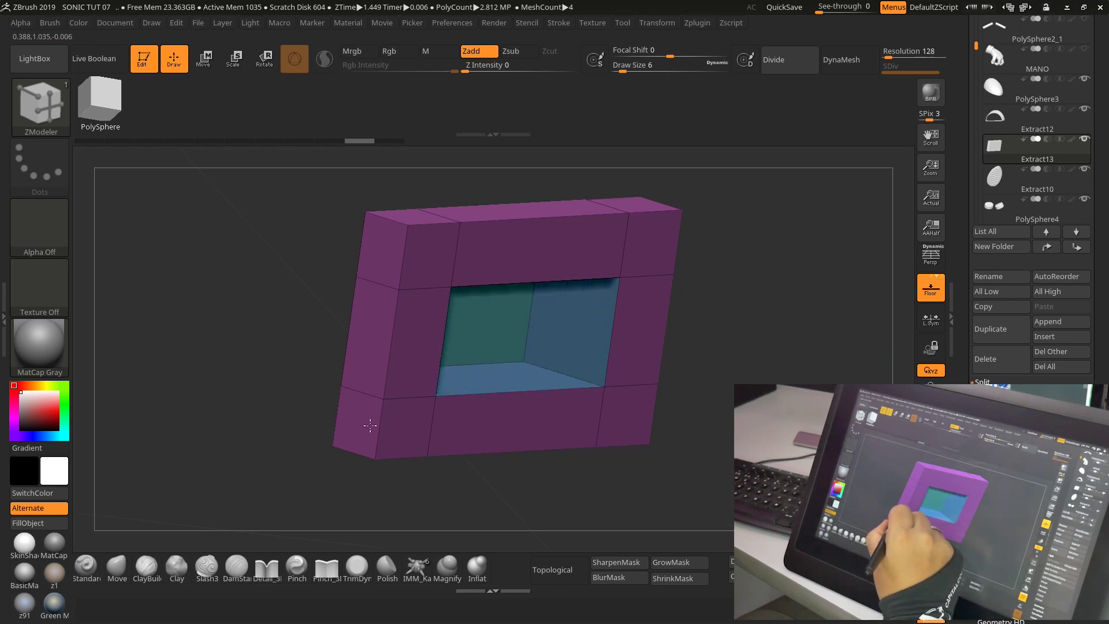
{"action": "mouse_move", "coordinate": [747, 341]}
{"action": "left_mouse_down"}
{"action": "mouse_move", "coordinate": [737, 339]}
{"action": "mouse_move", "coordinate": [791, 347]}
{"action": "mouse_move", "coordinate": [797, 354]}
{"action": "mouse_move", "coordinate": [775, 359]}
{"action": "mouse_move", "coordinate": [785, 382]}
{"action": "left_mouse_up"}
QMesh the centre face through to open the hole, then group all front faces into one PolyGroup.
{"action": "key", "text": "space"}
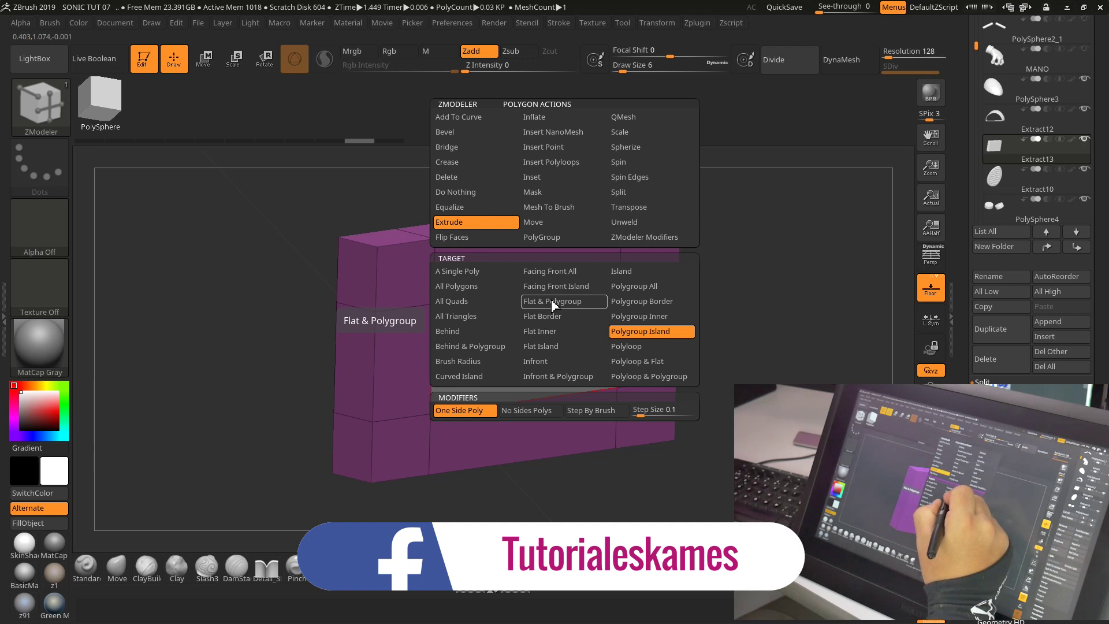
{"action": "left_click", "coordinate": [630, 117]}
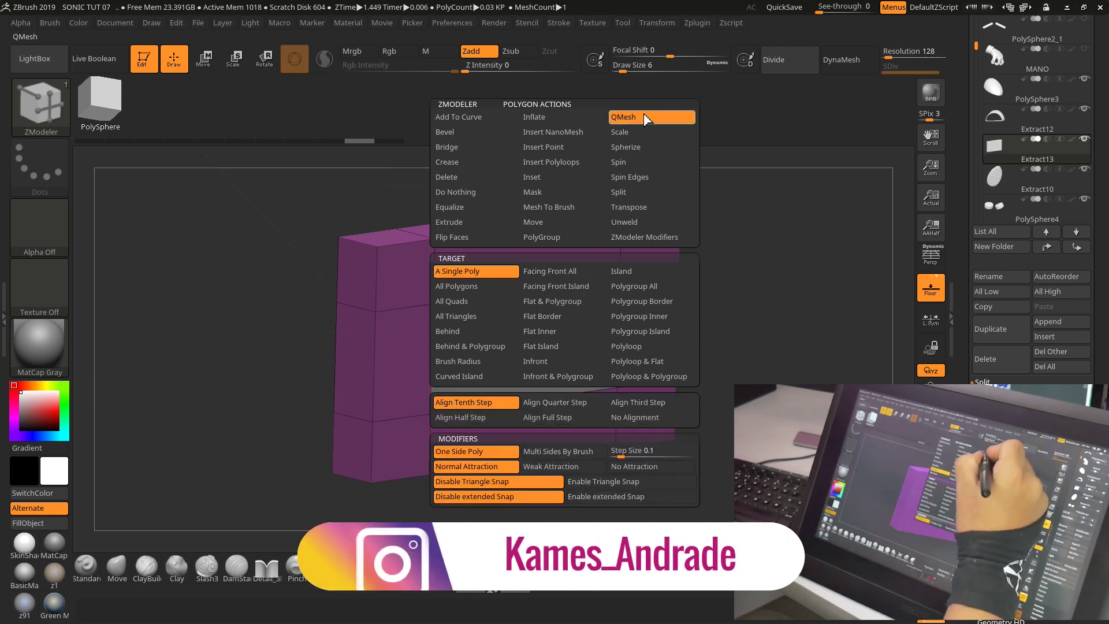
{"action": "left_click_drag", "start_coordinate": [571, 339], "coordinate": [488, 382]}
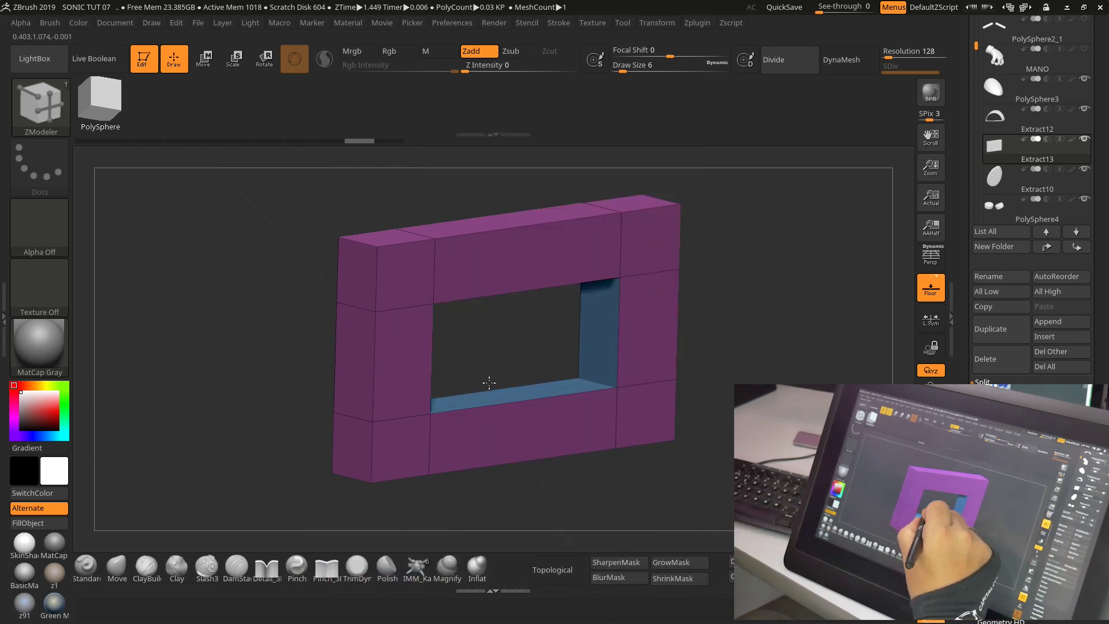
{"action": "mouse_move", "coordinate": [717, 345]}
{"action": "left_mouse_down"}
{"action": "mouse_move", "coordinate": [753, 346]}
{"action": "mouse_move", "coordinate": [760, 314]}
{"action": "mouse_move", "coordinate": [701, 396]}
{"action": "mouse_move", "coordinate": [736, 375]}
{"action": "mouse_move", "coordinate": [748, 352]}
{"action": "mouse_move", "coordinate": [751, 369]}
{"action": "mouse_move", "coordinate": [766, 375]}
{"action": "mouse_move", "coordinate": [745, 370]}
{"action": "mouse_move", "coordinate": [774, 364]}
{"action": "mouse_move", "coordinate": [764, 368]}
{"action": "mouse_move", "coordinate": [762, 339]}
{"action": "left_mouse_up"}
{"action": "mouse_move", "coordinate": [652, 253]}
{"action": "left_mouse_down"}
{"action": "mouse_move", "coordinate": [653, 404]}
{"action": "mouse_move", "coordinate": [384, 410]}
{"action": "mouse_move", "coordinate": [384, 243]}
{"action": "mouse_move", "coordinate": [508, 260]}
{"action": "mouse_move", "coordinate": [577, 254]}
{"action": "left_mouse_up"}
{"action": "left_click_drag", "start_coordinate": [766, 376], "coordinate": [766, 369]}
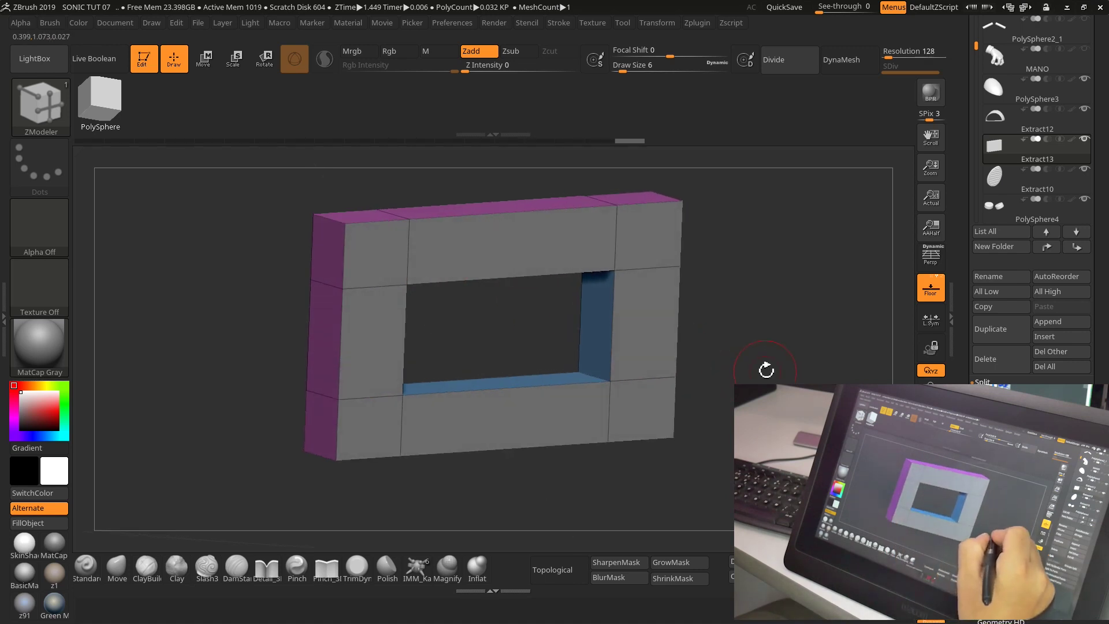
Switch the ZModeler polygon action to Inset and inset every front panel of the frame.
{"action": "right_click", "coordinate": [545, 245]}
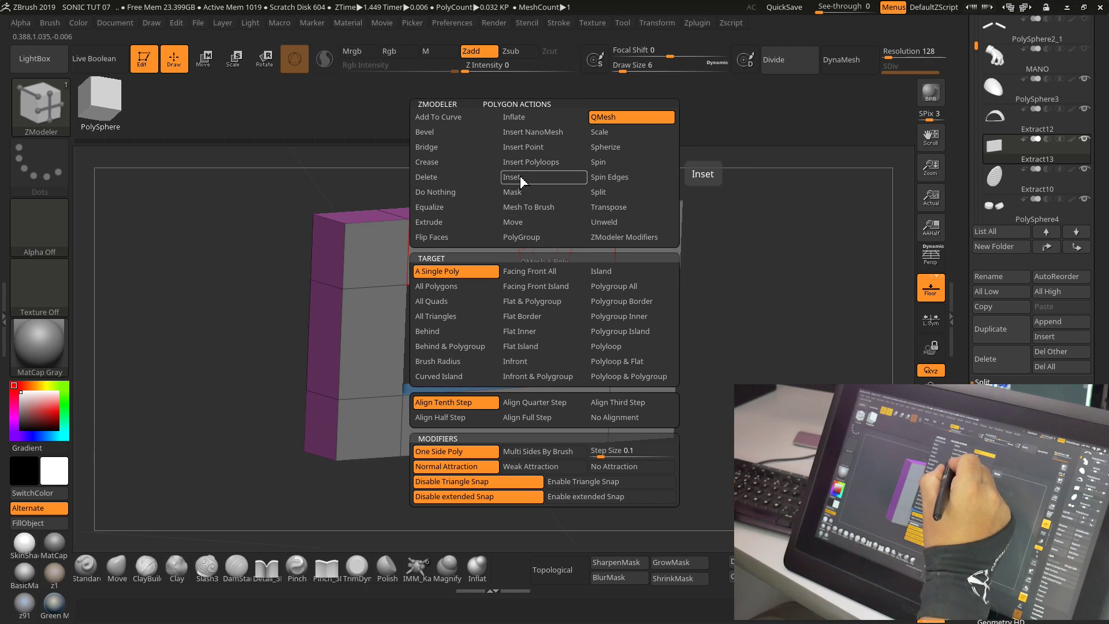
{"action": "left_click", "coordinate": [520, 178]}
{"action": "left_click_drag", "start_coordinate": [527, 250], "coordinate": [526, 251]}
Set the Inset action's modifier to Border Only.
{"action": "right_click", "coordinate": [527, 248]}
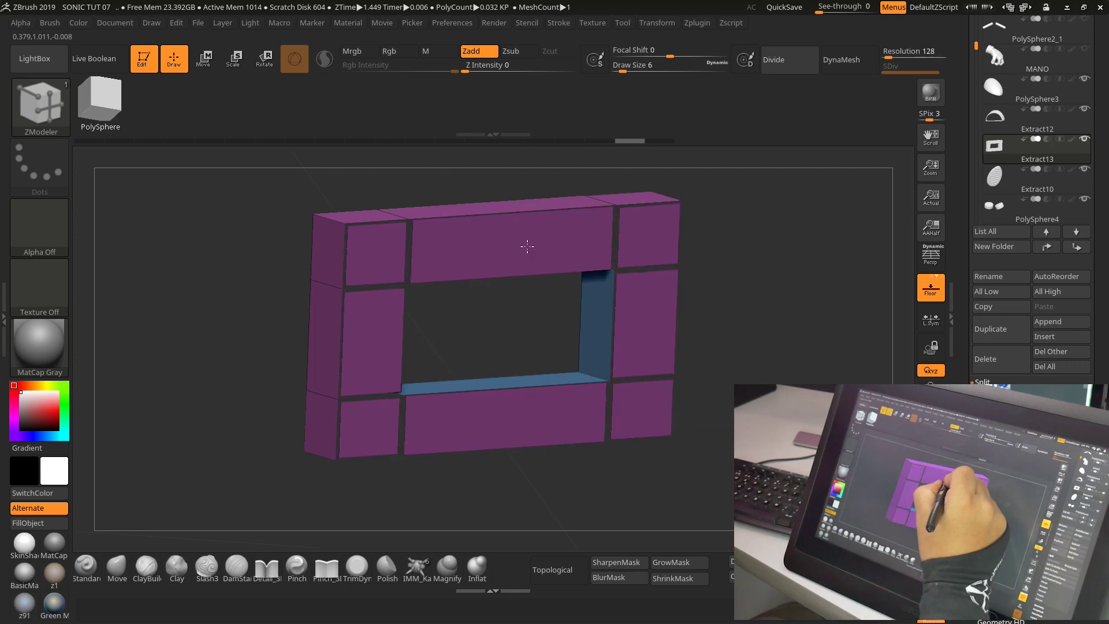
{"action": "right_click", "coordinate": [533, 249]}
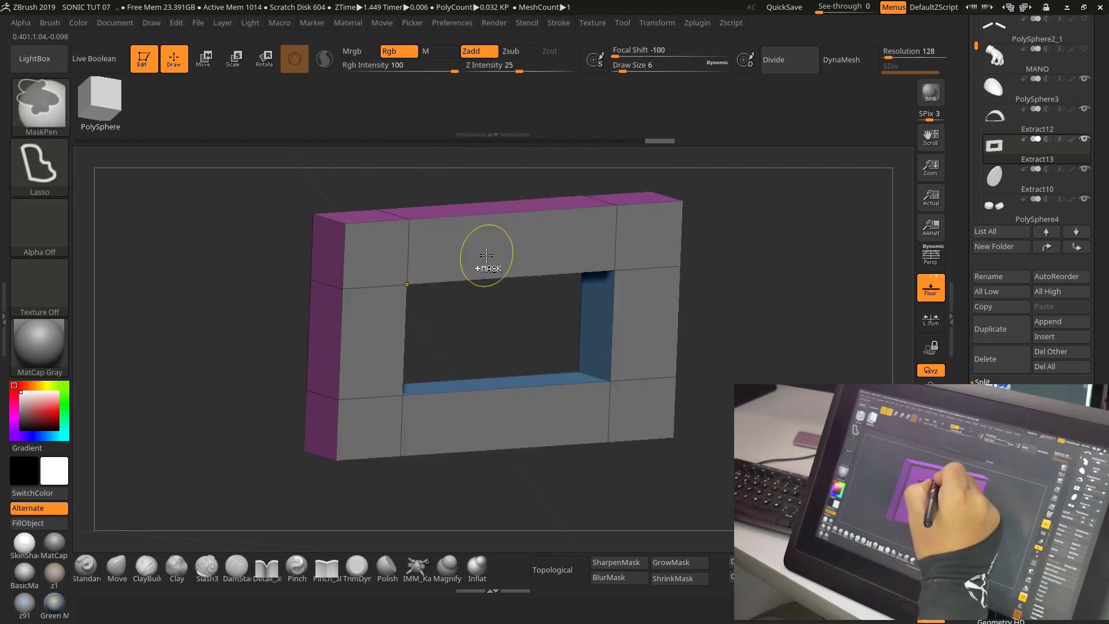
{"action": "right_click", "coordinate": [509, 247]}
{"action": "left_click", "coordinate": [488, 410]}
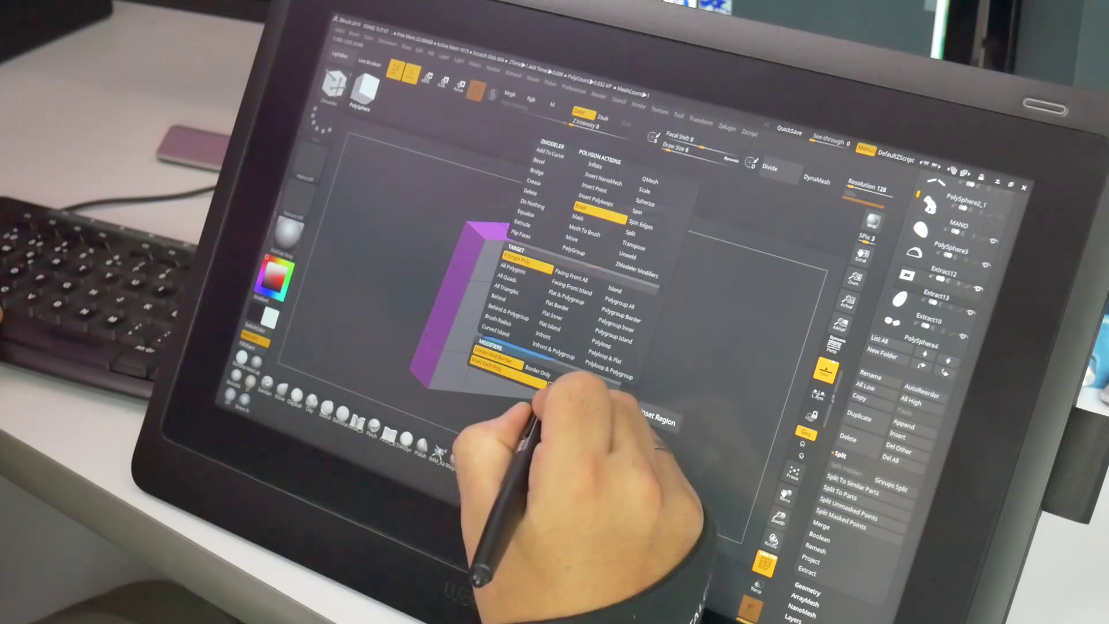
Set the Inset Region modifier and inset a border frame into the front face.
{"action": "left_click", "coordinate": [548, 382]}
{"action": "left_click_drag", "start_coordinate": [630, 369], "coordinate": [560, 276]}
{"action": "mouse_move", "coordinate": [664, 404]}
{"action": "left_mouse_down"}
{"action": "mouse_move", "coordinate": [688, 389]}
{"action": "mouse_move", "coordinate": [648, 397]}
{"action": "mouse_move", "coordinate": [696, 367]}
{"action": "mouse_move", "coordinate": [653, 413]}
{"action": "mouse_move", "coordinate": [683, 380]}
{"action": "mouse_move", "coordinate": [550, 273]}
{"action": "left_mouse_up"}
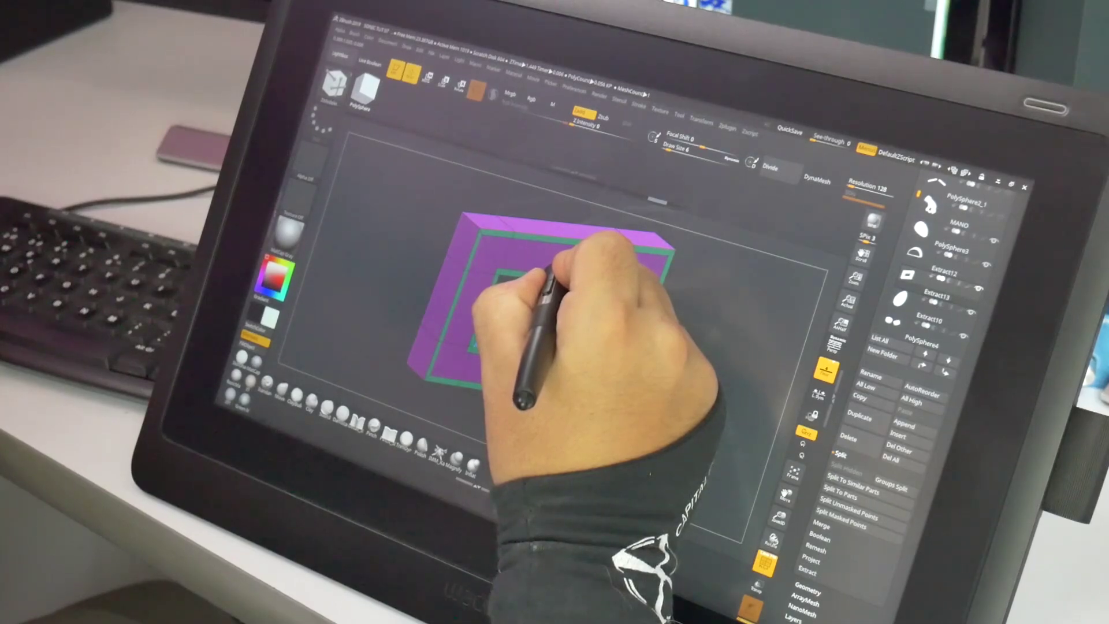
{"action": "mouse_move", "coordinate": [549, 272]}
{"action": "left_mouse_down"}
{"action": "mouse_move", "coordinate": [594, 346]}
{"action": "mouse_move", "coordinate": [668, 396]}
{"action": "mouse_move", "coordinate": [560, 263]}
{"action": "left_mouse_up"}
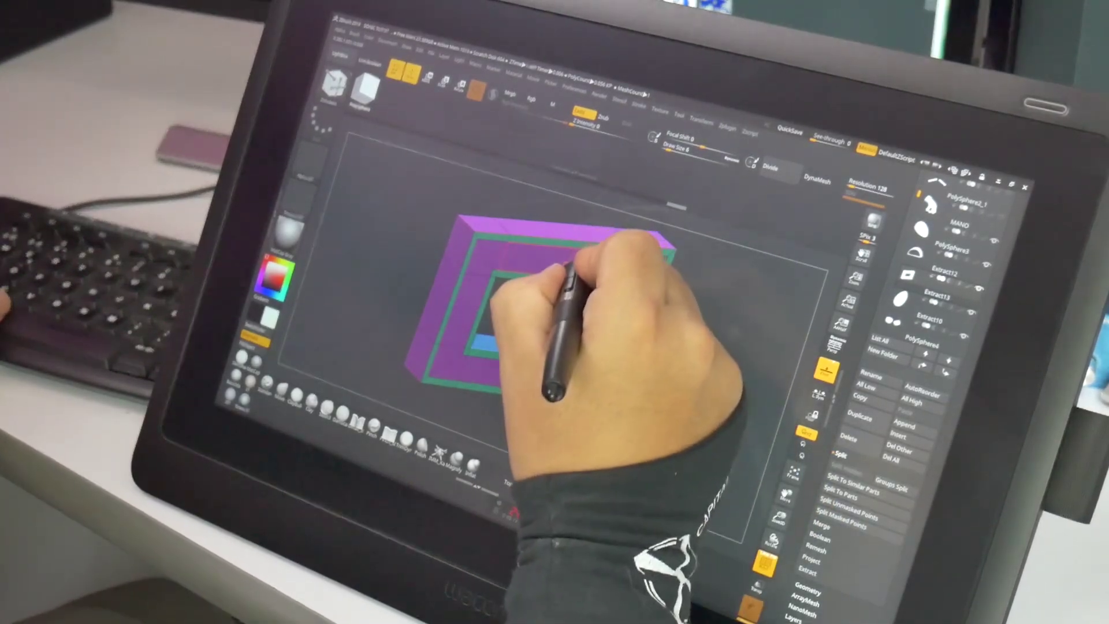
Set the polygon action to Move, targeting Polygroup Island with Align To Normal.
{"action": "key", "text": "space"}
{"action": "left_click", "coordinate": [572, 238]}
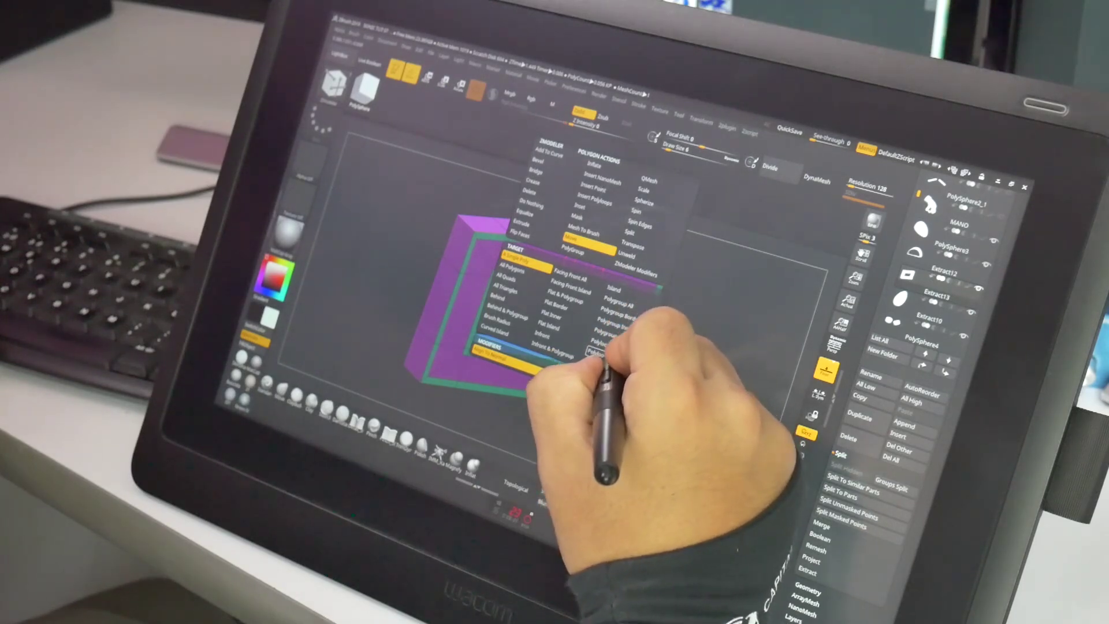
{"action": "left_click", "coordinate": [603, 332]}
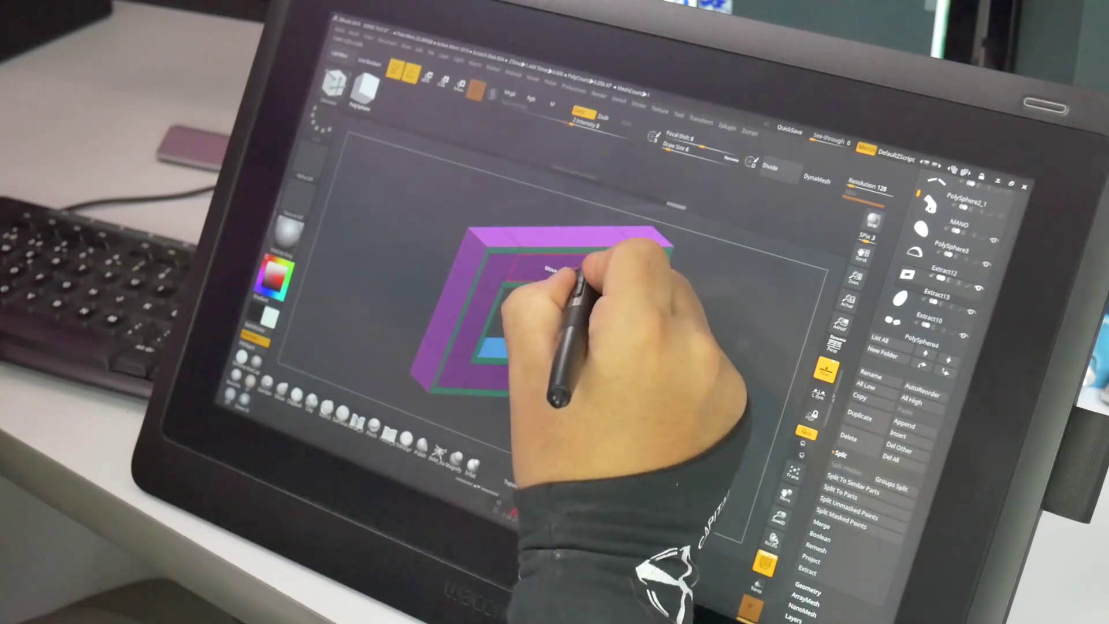
{"action": "mouse_move", "coordinate": [589, 281]}
{"action": "left_mouse_down"}
{"action": "mouse_move", "coordinate": [682, 321]}
{"action": "mouse_move", "coordinate": [674, 367]}
{"action": "mouse_move", "coordinate": [652, 367]}
{"action": "mouse_move", "coordinate": [707, 342]}
{"action": "mouse_move", "coordinate": [682, 346]}
{"action": "mouse_move", "coordinate": [673, 372]}
{"action": "mouse_move", "coordinate": [649, 371]}
{"action": "mouse_move", "coordinate": [700, 349]}
{"action": "mouse_move", "coordinate": [701, 371]}
{"action": "mouse_move", "coordinate": [664, 375]}
{"action": "mouse_move", "coordinate": [699, 321]}
{"action": "mouse_move", "coordinate": [700, 359]}
{"action": "mouse_move", "coordinate": [681, 371]}
{"action": "mouse_move", "coordinate": [673, 332]}
{"action": "mouse_move", "coordinate": [726, 371]}
{"action": "mouse_move", "coordinate": [693, 349]}
{"action": "mouse_move", "coordinate": [718, 357]}
{"action": "mouse_move", "coordinate": [644, 371]}
{"action": "mouse_move", "coordinate": [656, 335]}
{"action": "mouse_move", "coordinate": [656, 371]}
{"action": "mouse_move", "coordinate": [606, 471]}
{"action": "mouse_move", "coordinate": [526, 352]}
{"action": "mouse_move", "coordinate": [614, 286]}
{"action": "mouse_move", "coordinate": [705, 507]}
{"action": "mouse_move", "coordinate": [582, 508]}
{"action": "left_mouse_up"}
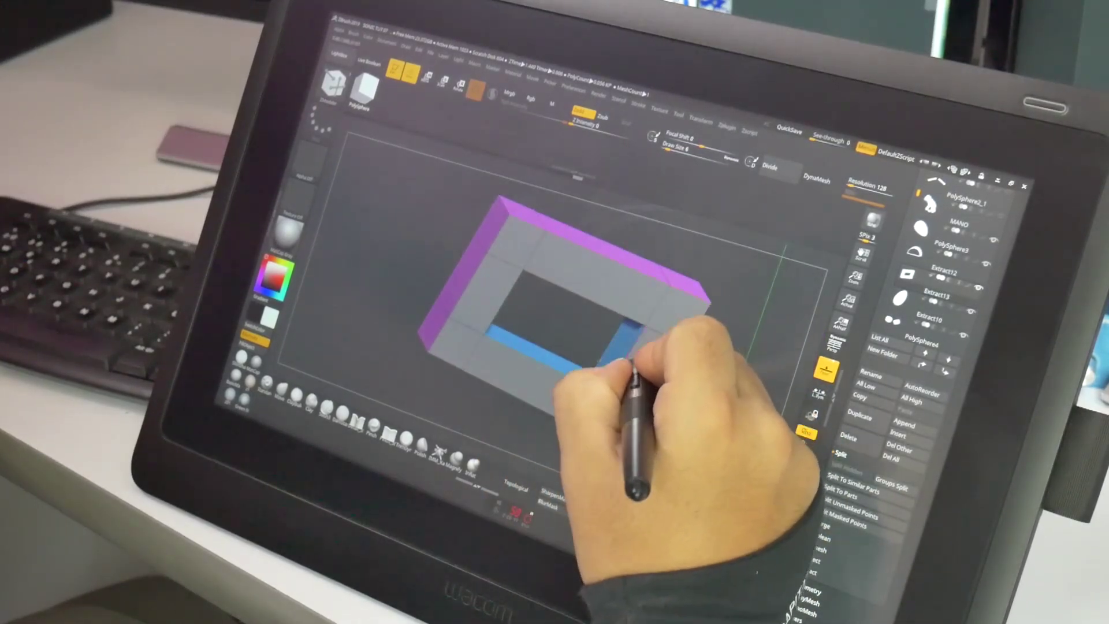
{"action": "mouse_move", "coordinate": [649, 408]}
{"action": "left_mouse_down"}
{"action": "mouse_move", "coordinate": [664, 441]}
{"action": "mouse_move", "coordinate": [624, 371]}
{"action": "left_mouse_up"}
{"action": "key", "text": "space"}
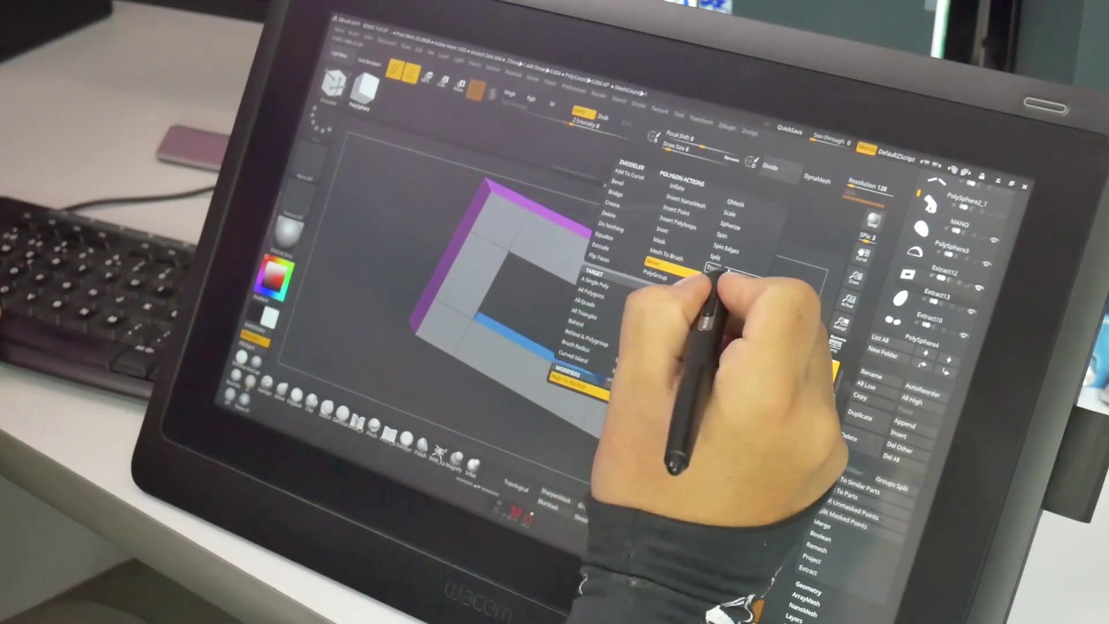
{"action": "left_click", "coordinate": [713, 269]}
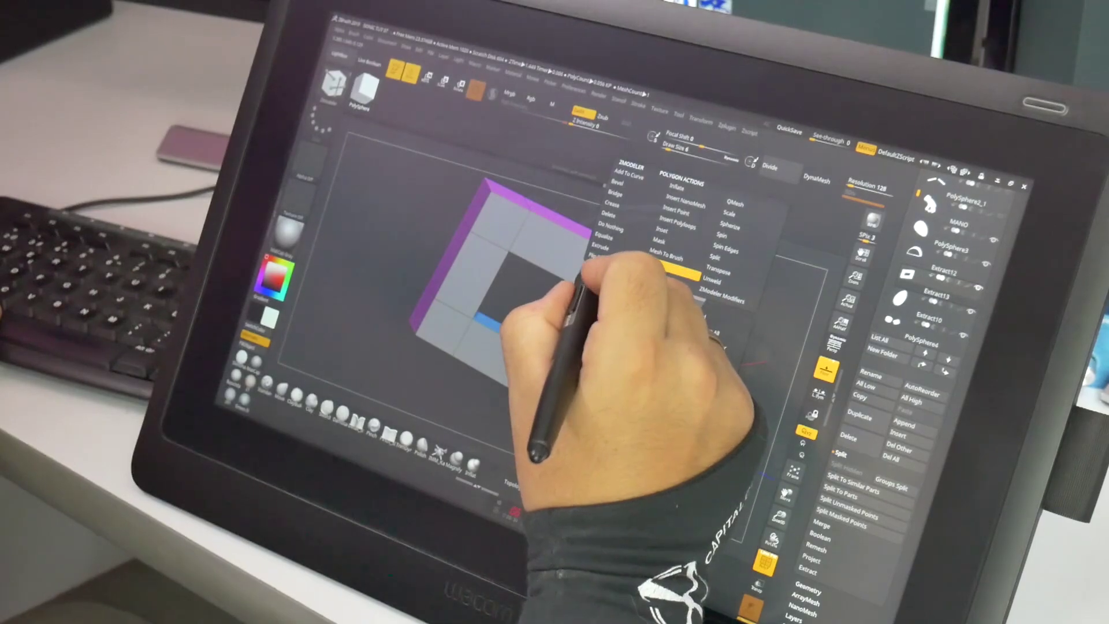
{"action": "left_click", "coordinate": [660, 240]}
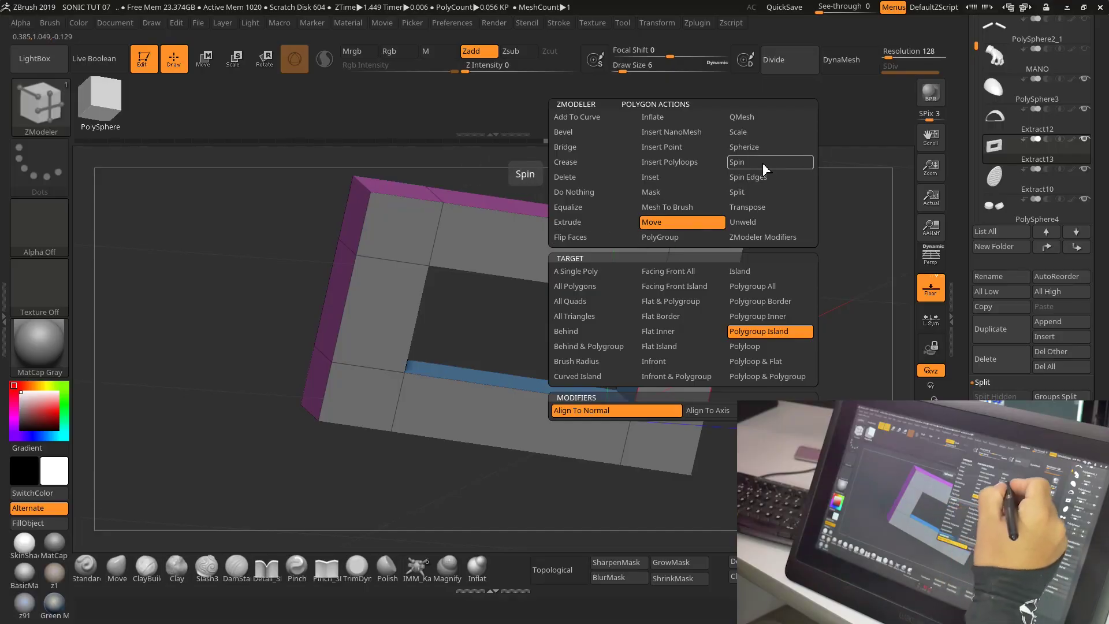
Confirm the polygon action and orbit the frame to inspect its inset depth.
{"action": "left_click", "coordinate": [751, 132]}
{"action": "mouse_move", "coordinate": [810, 223]}
{"action": "left_mouse_down"}
{"action": "mouse_move", "coordinate": [844, 287]}
{"action": "mouse_move", "coordinate": [726, 268]}
{"action": "mouse_move", "coordinate": [741, 265]}
{"action": "left_mouse_up"}
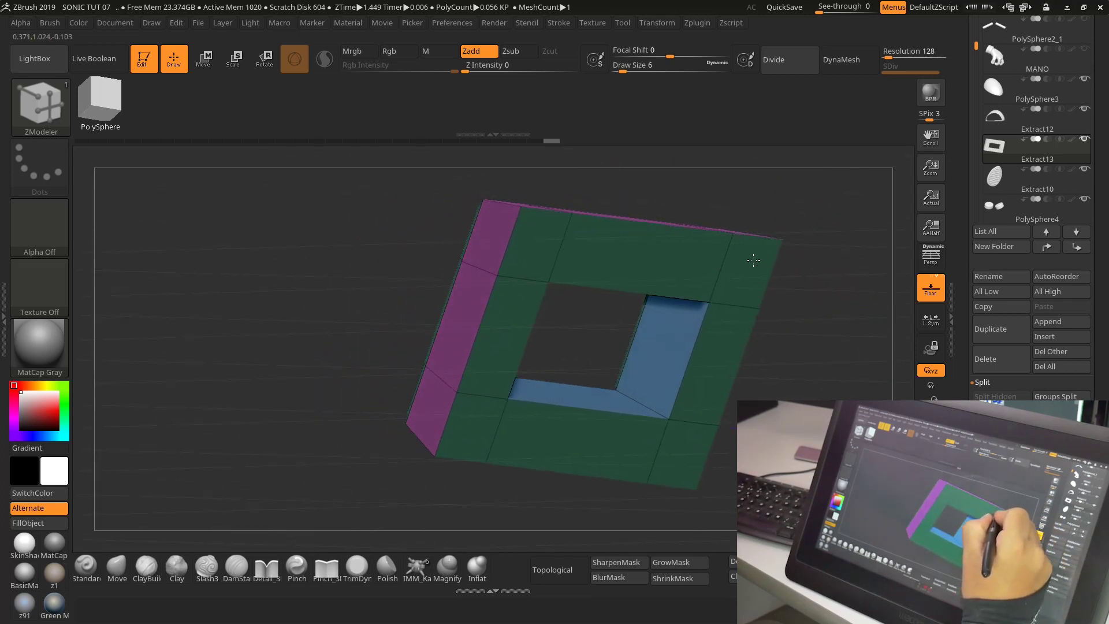
{"action": "mouse_move", "coordinate": [802, 298]}
{"action": "left_mouse_down"}
{"action": "mouse_move", "coordinate": [768, 367]}
{"action": "mouse_move", "coordinate": [726, 364]}
{"action": "mouse_move", "coordinate": [565, 421]}
{"action": "mouse_move", "coordinate": [768, 396]}
{"action": "mouse_move", "coordinate": [821, 375]}
{"action": "mouse_move", "coordinate": [851, 391]}
{"action": "mouse_move", "coordinate": [792, 329]}
{"action": "mouse_move", "coordinate": [827, 392]}
{"action": "left_mouse_up"}
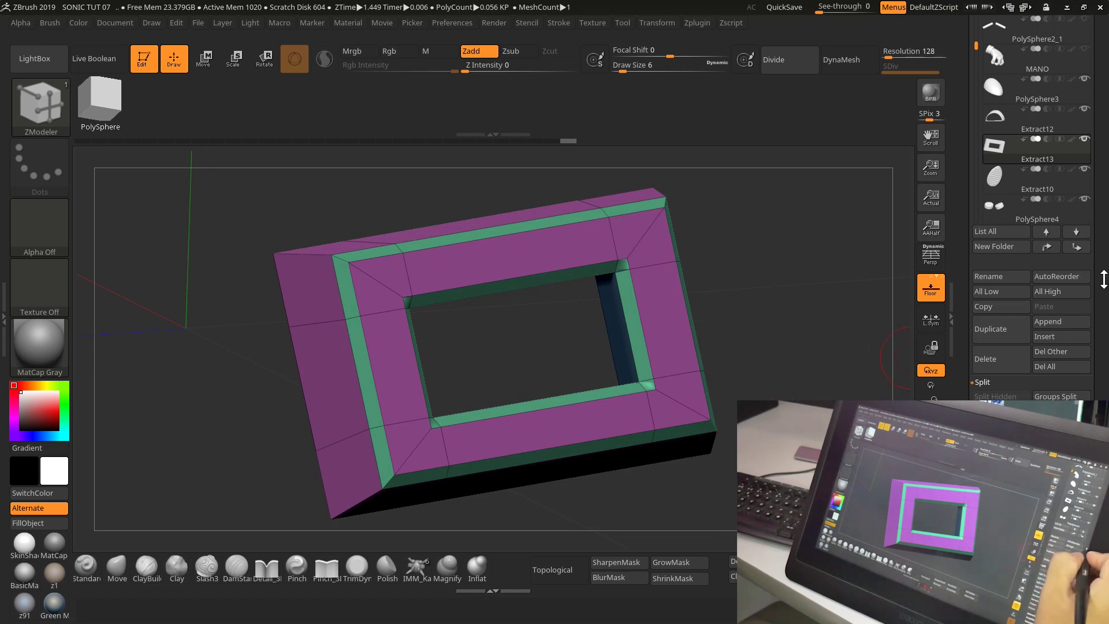
{"action": "mouse_move", "coordinate": [1103, 279]}
{"action": "left_mouse_down"}
{"action": "mouse_move", "coordinate": [1100, 206]}
{"action": "mouse_move", "coordinate": [1106, 305]}
{"action": "mouse_move", "coordinate": [1087, 269]}
{"action": "left_mouse_up"}
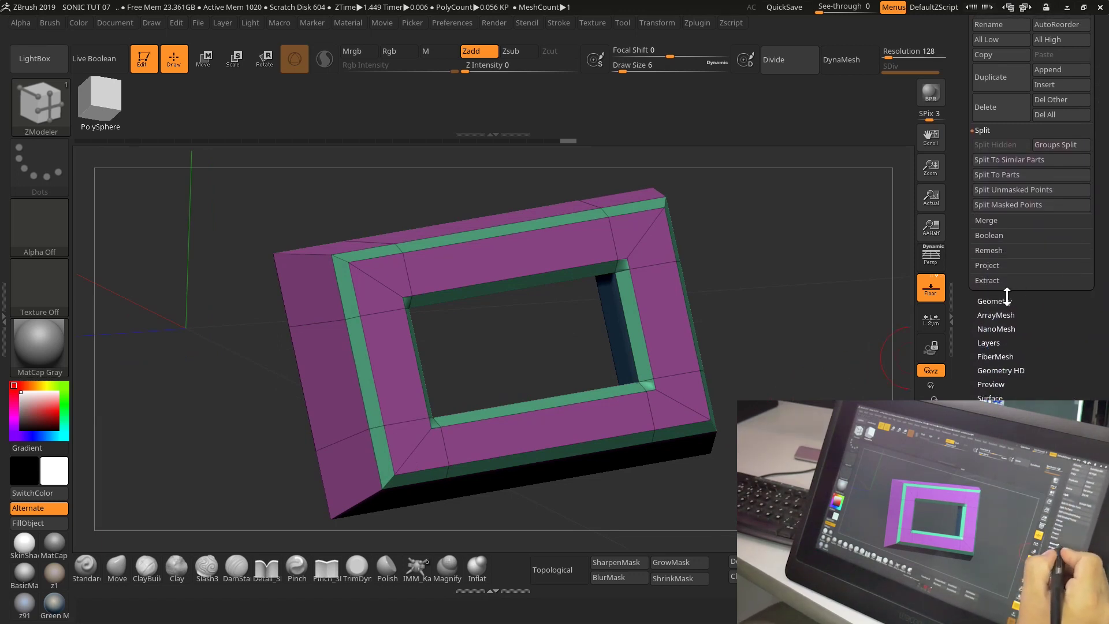
{"action": "mouse_move", "coordinate": [1028, 295]}
{"action": "left_mouse_down"}
{"action": "mouse_move", "coordinate": [1089, 304]}
{"action": "mouse_move", "coordinate": [1061, 245]}
{"action": "mouse_move", "coordinate": [1073, 335]}
{"action": "left_mouse_up"}
Preview the frame with Dynamic Subdiv in Tool > Geometry, then turn it off again.
{"action": "left_click", "coordinate": [995, 280]}
{"action": "left_click", "coordinate": [1008, 157]}
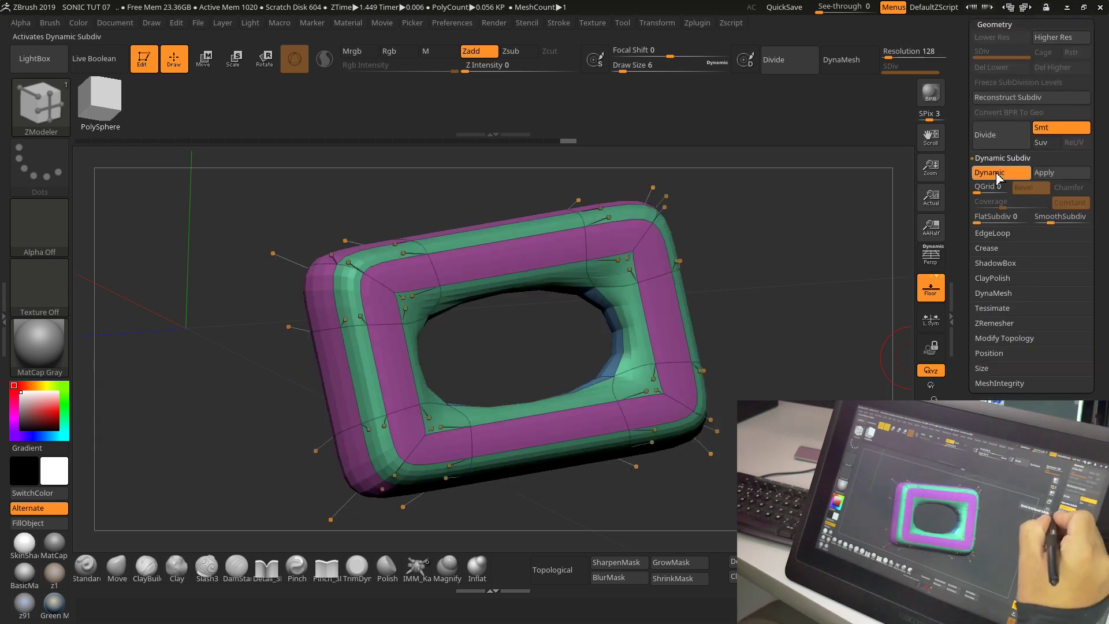
{"action": "left_click_drag", "start_coordinate": [772, 374], "coordinate": [659, 255]}
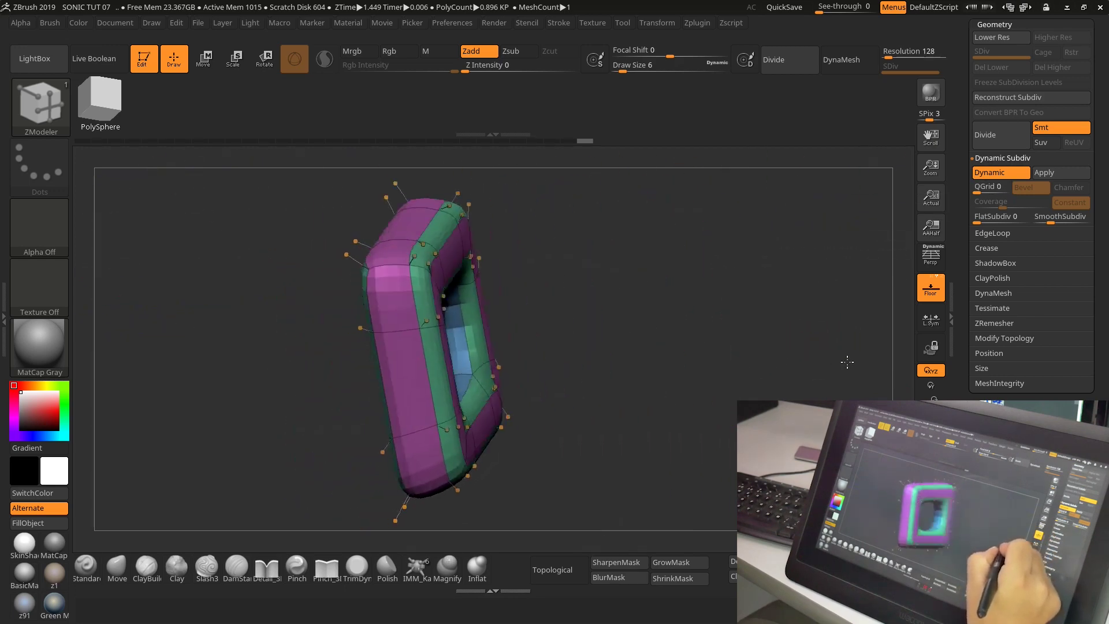
{"action": "mouse_move", "coordinate": [733, 361]}
{"action": "left_mouse_down"}
{"action": "mouse_move", "coordinate": [653, 376]}
{"action": "mouse_move", "coordinate": [742, 366]}
{"action": "mouse_move", "coordinate": [740, 315]}
{"action": "left_mouse_up"}
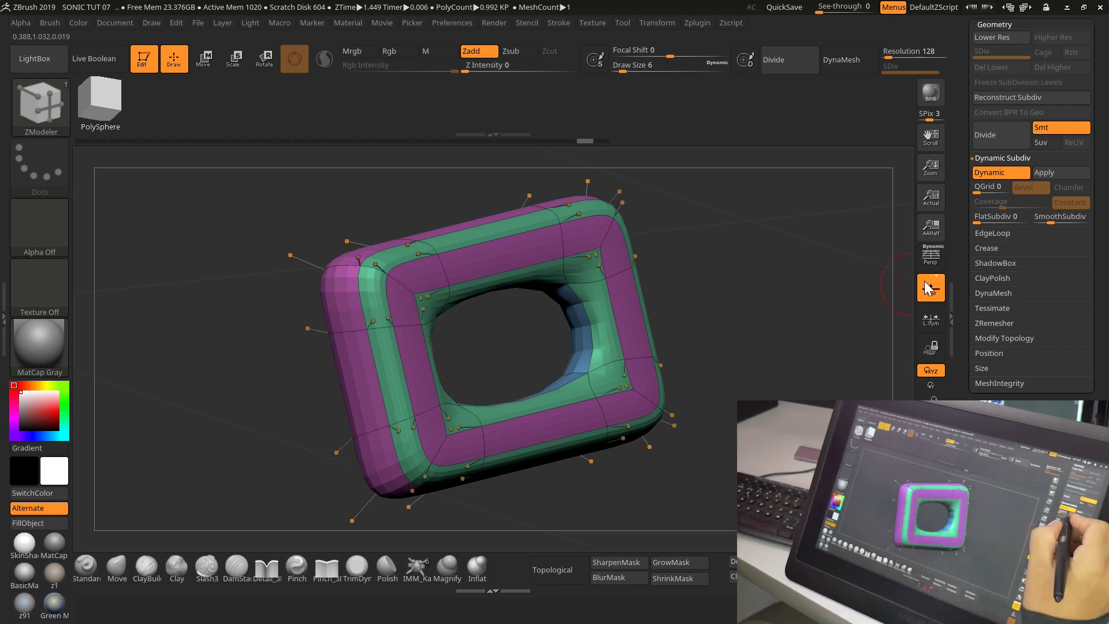
{"action": "key", "text": "shift+d"}
{"action": "mouse_move", "coordinate": [776, 279]}
{"action": "left_mouse_down"}
{"action": "mouse_move", "coordinate": [774, 327]}
{"action": "mouse_move", "coordinate": [724, 320]}
{"action": "left_mouse_up"}
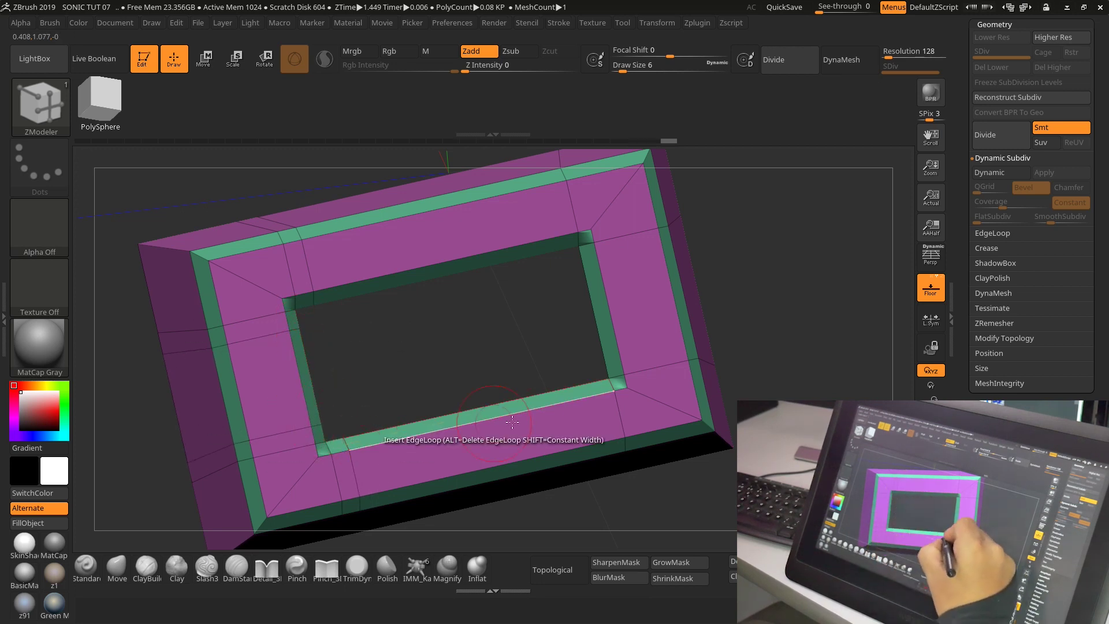
Undo a stray bottom-bar scale and add edge loops across the right and top bars.
{"action": "left_click_drag", "start_coordinate": [589, 397], "coordinate": [593, 396]}
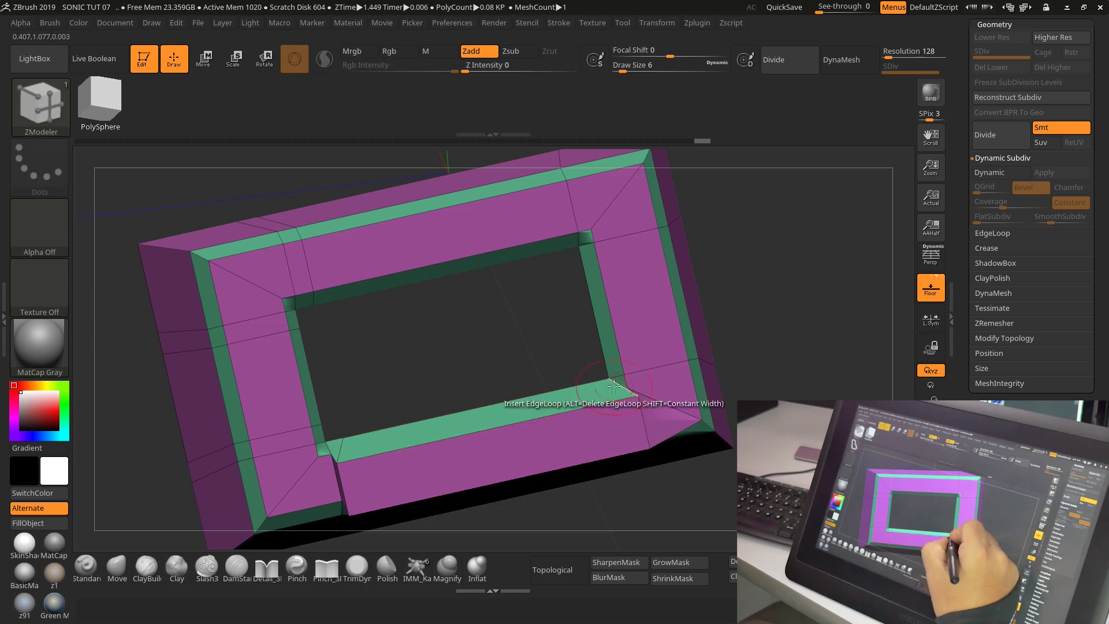
{"action": "key", "text": "ctrl+z"}
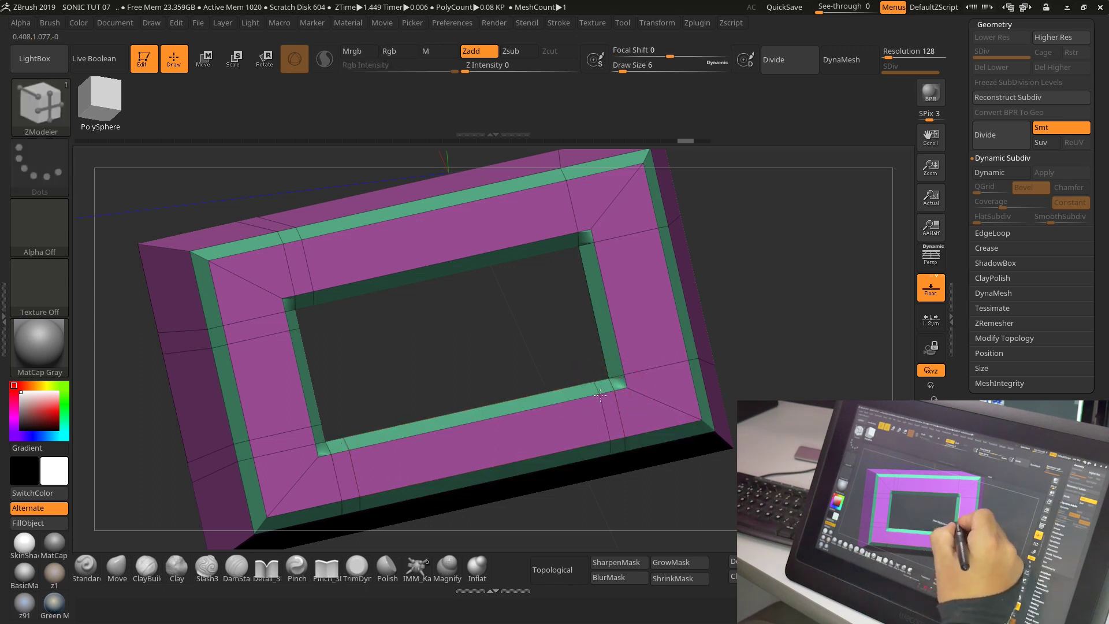
{"action": "left_click", "coordinate": [618, 349]}
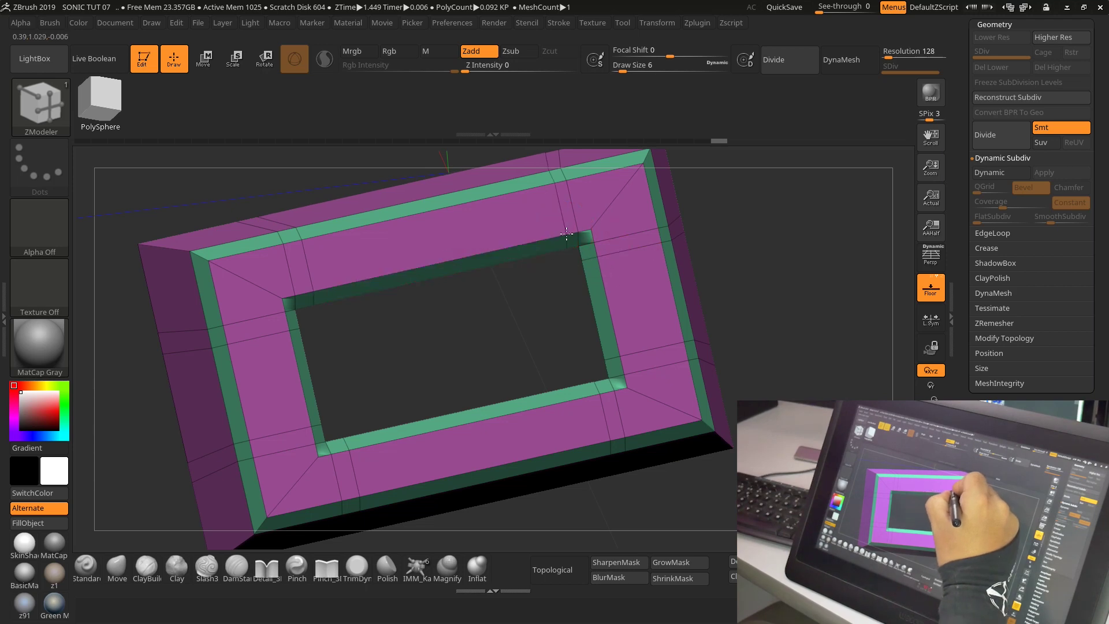
{"action": "left_click_drag", "start_coordinate": [572, 248], "coordinate": [489, 311]}
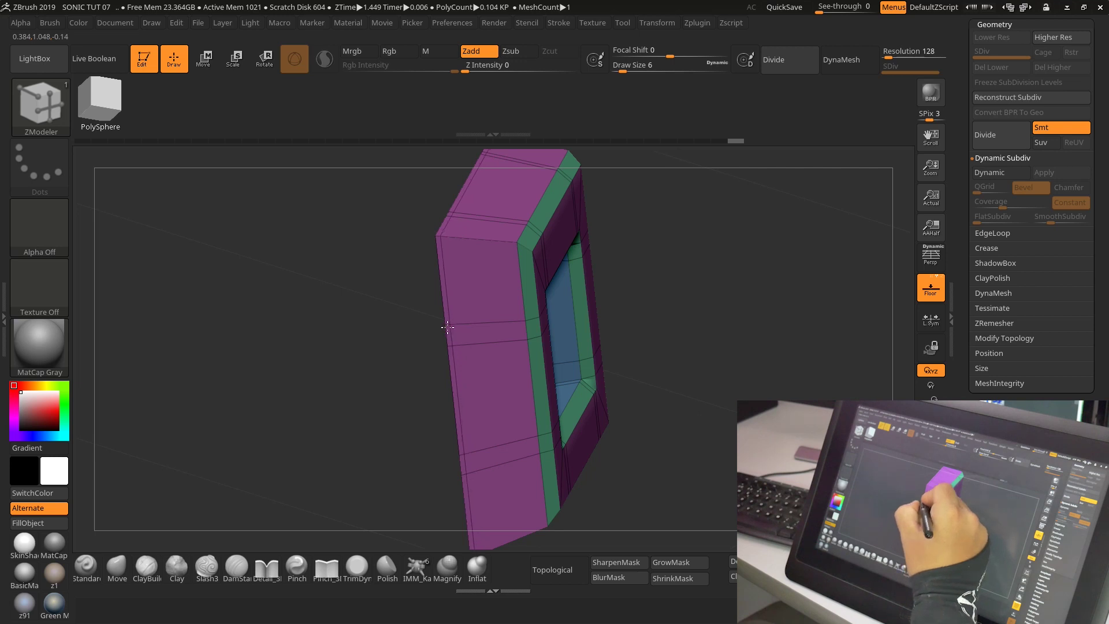
{"action": "mouse_move", "coordinate": [656, 309]}
{"action": "left_mouse_down"}
{"action": "mouse_move", "coordinate": [669, 322]}
{"action": "mouse_move", "coordinate": [639, 329]}
{"action": "mouse_move", "coordinate": [578, 272]}
{"action": "mouse_move", "coordinate": [676, 309]}
{"action": "mouse_move", "coordinate": [619, 369]}
{"action": "left_mouse_up"}
{"action": "left_click", "coordinate": [569, 267]}
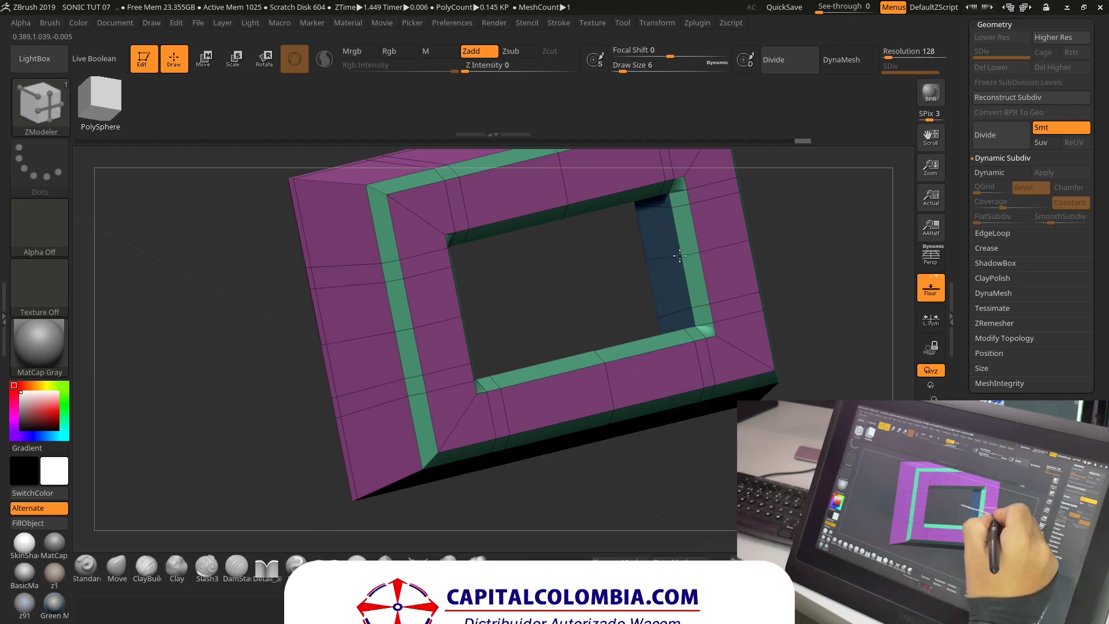
Add an edge loop on the inner face and check the Dynamic Subdiv smoothed corners.
{"action": "mouse_move", "coordinate": [803, 289]}
{"action": "left_mouse_down"}
{"action": "mouse_move", "coordinate": [857, 390]}
{"action": "mouse_move", "coordinate": [901, 358]}
{"action": "left_mouse_up"}
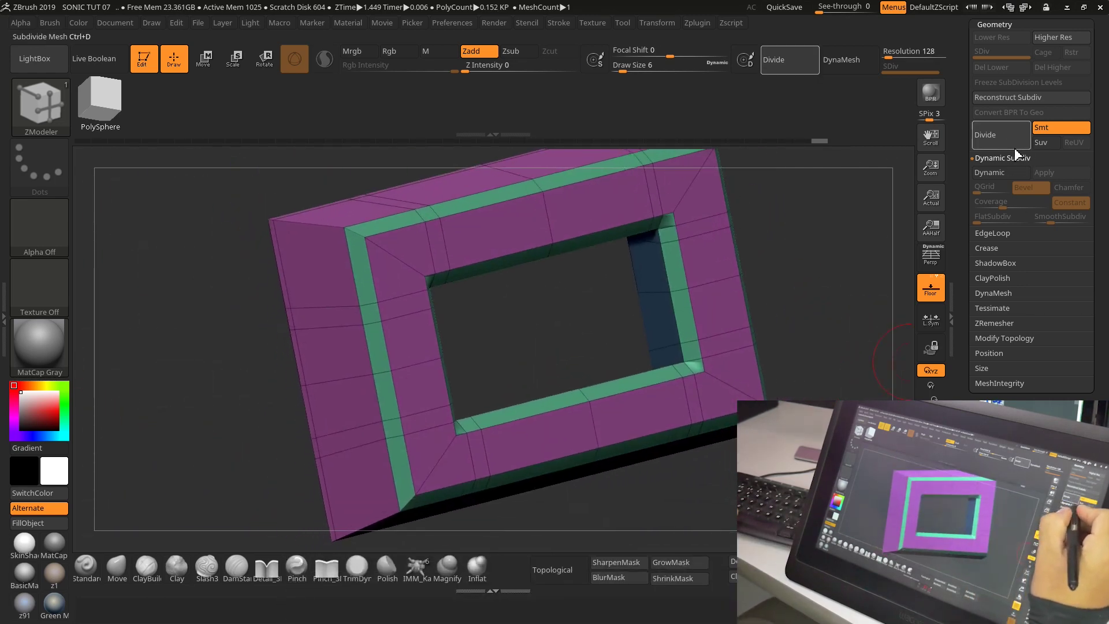
{"action": "left_click", "coordinate": [1001, 173]}
{"action": "mouse_move", "coordinate": [820, 301]}
{"action": "left_mouse_down"}
{"action": "mouse_move", "coordinate": [849, 324]}
{"action": "mouse_move", "coordinate": [810, 364]}
{"action": "mouse_move", "coordinate": [811, 293]}
{"action": "mouse_move", "coordinate": [834, 304]}
{"action": "mouse_move", "coordinate": [808, 300]}
{"action": "mouse_move", "coordinate": [846, 392]}
{"action": "left_mouse_up"}
{"action": "left_click", "coordinate": [998, 173]}
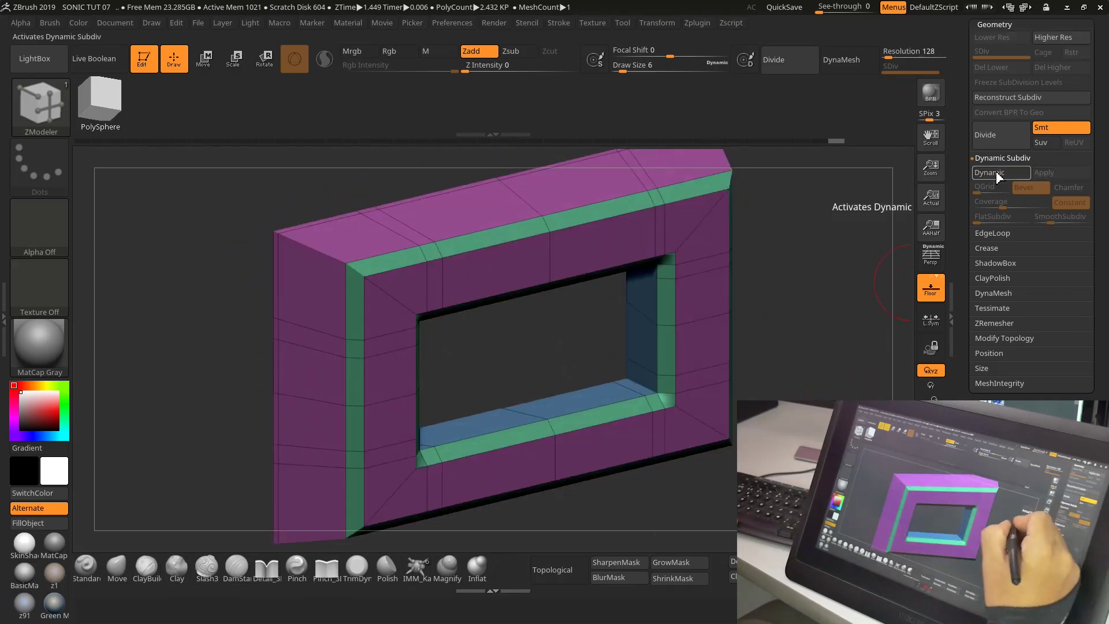
{"action": "left_click_drag", "start_coordinate": [817, 294], "coordinate": [614, 333]}
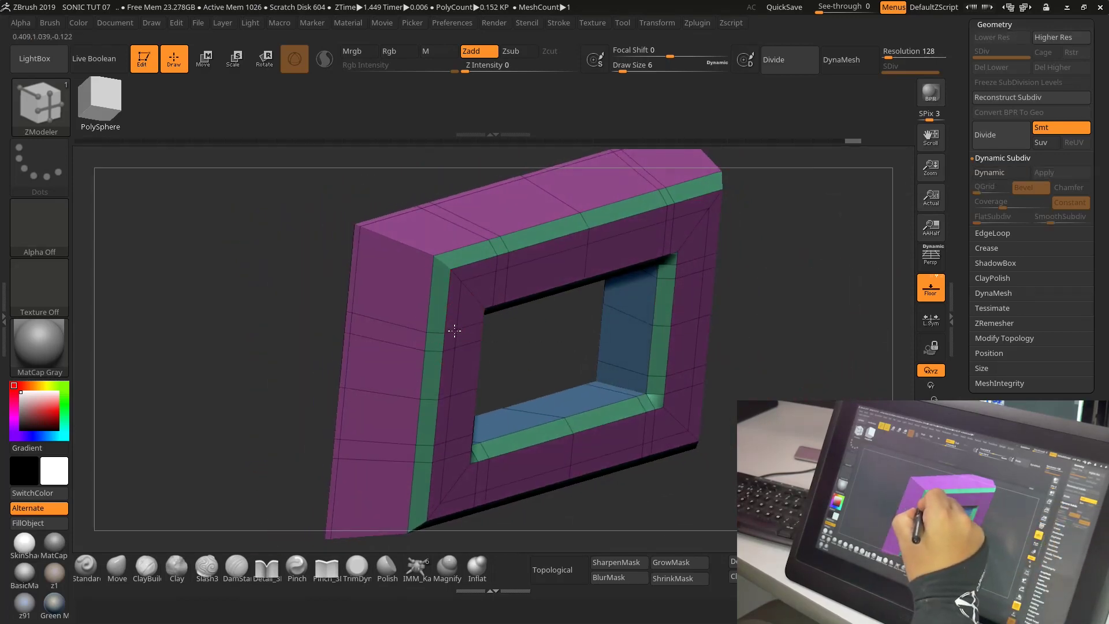
{"action": "left_click", "coordinate": [423, 333]}
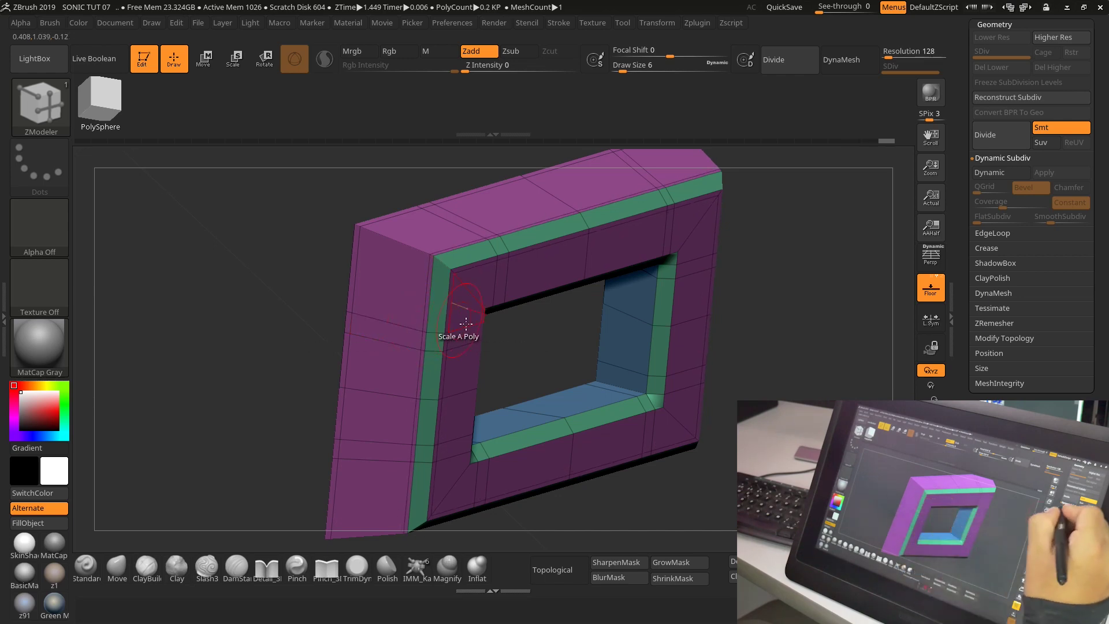
{"action": "left_click", "coordinate": [995, 176]}
{"action": "mouse_move", "coordinate": [774, 358]}
{"action": "left_mouse_down"}
{"action": "mouse_move", "coordinate": [792, 344]}
{"action": "mouse_move", "coordinate": [787, 371]}
{"action": "mouse_move", "coordinate": [436, 278]}
{"action": "left_mouse_up"}
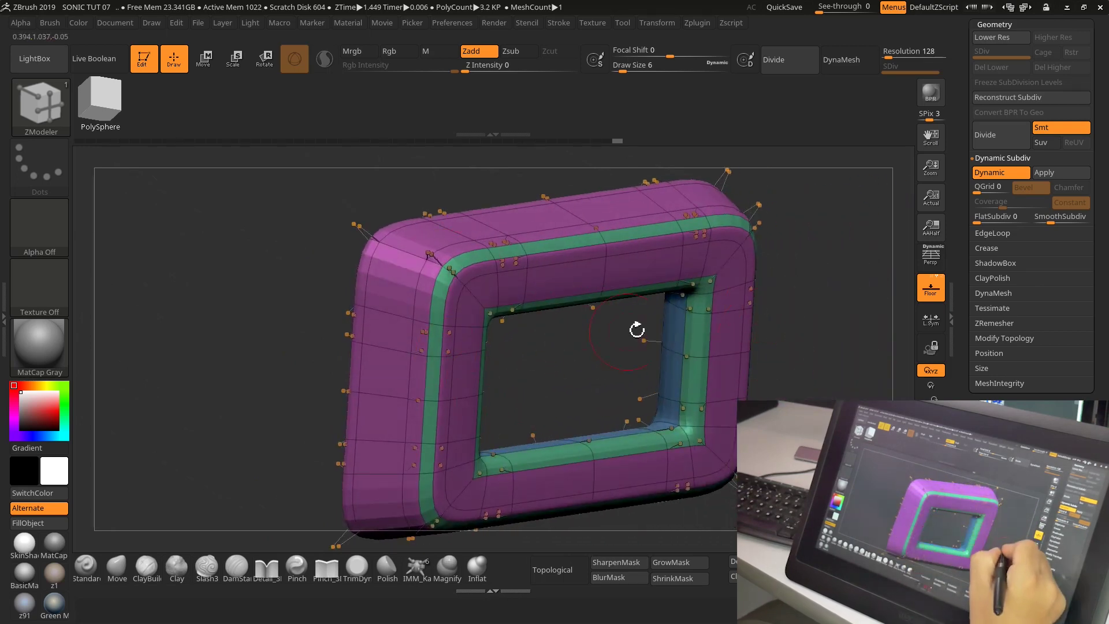
{"action": "mouse_move", "coordinate": [637, 330]}
{"action": "left_mouse_down"}
{"action": "mouse_move", "coordinate": [802, 387]}
{"action": "mouse_move", "coordinate": [872, 324]}
{"action": "left_mouse_up"}
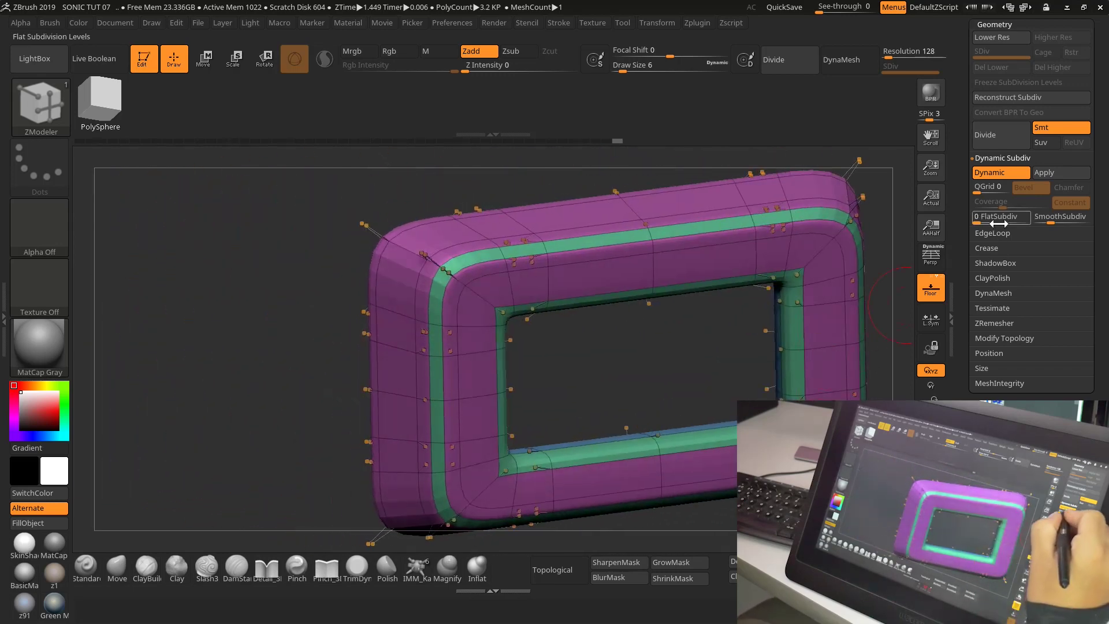
Orbit the faceted frame, then re-enable Dynamic Subdiv to view it top-down.
{"action": "key", "text": "shift+d"}
{"action": "left_click_drag", "start_coordinate": [652, 531], "coordinate": [797, 384]}
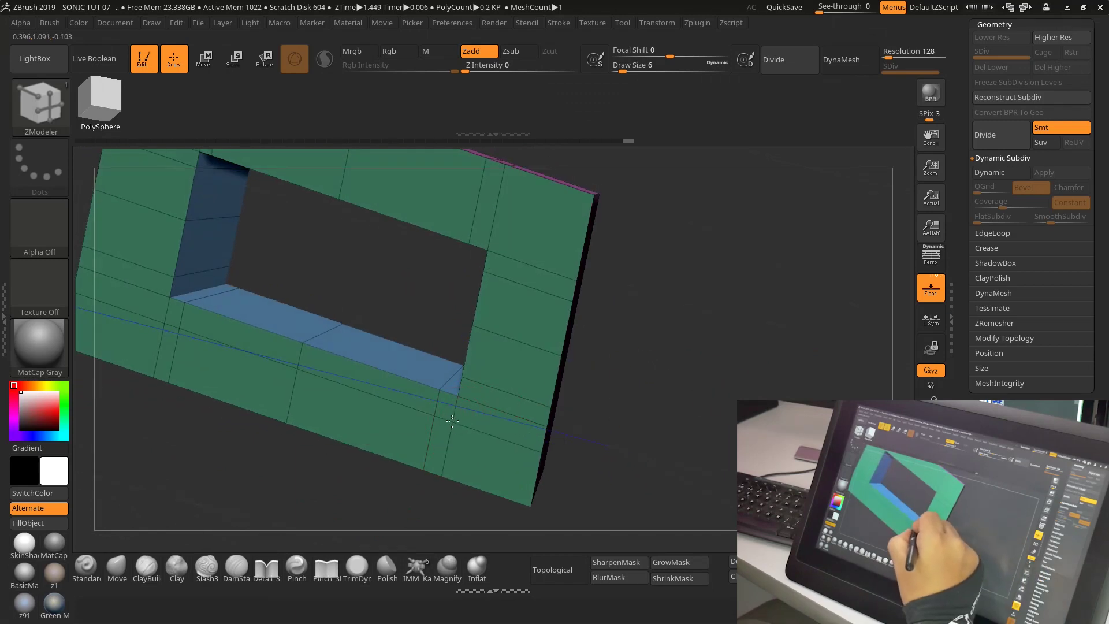
{"action": "mouse_move", "coordinate": [566, 416]}
{"action": "left_mouse_down"}
{"action": "mouse_move", "coordinate": [681, 376]}
{"action": "mouse_move", "coordinate": [621, 383]}
{"action": "left_mouse_up"}
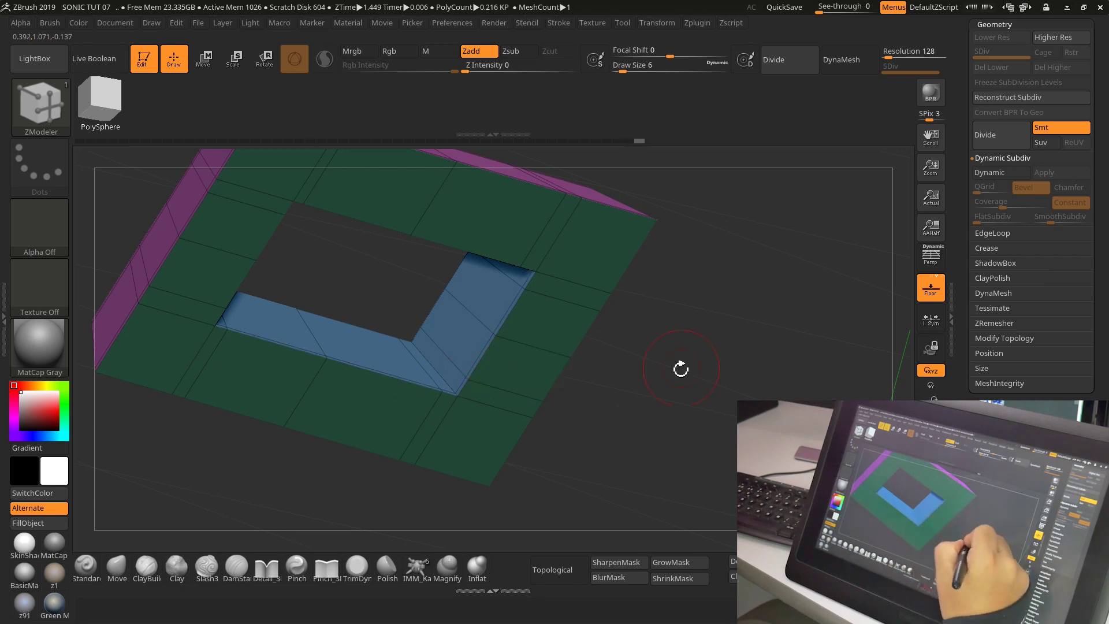
{"action": "mouse_move", "coordinate": [681, 369]}
{"action": "left_mouse_down"}
{"action": "mouse_move", "coordinate": [696, 408]}
{"action": "mouse_move", "coordinate": [611, 373]}
{"action": "mouse_move", "coordinate": [669, 397]}
{"action": "mouse_move", "coordinate": [570, 372]}
{"action": "left_mouse_up"}
{"action": "mouse_move", "coordinate": [706, 189]}
{"action": "left_mouse_down"}
{"action": "mouse_move", "coordinate": [912, 299]}
{"action": "mouse_move", "coordinate": [867, 306]}
{"action": "left_mouse_up"}
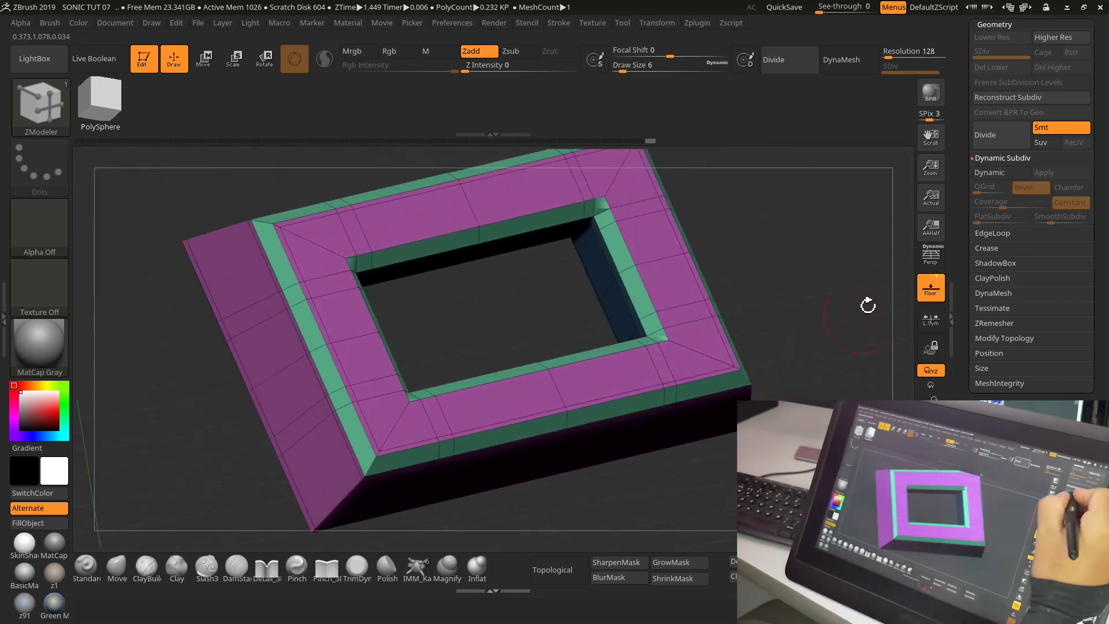
{"action": "left_click", "coordinate": [989, 172]}
{"action": "left_click_drag", "start_coordinate": [787, 346], "coordinate": [809, 317]}
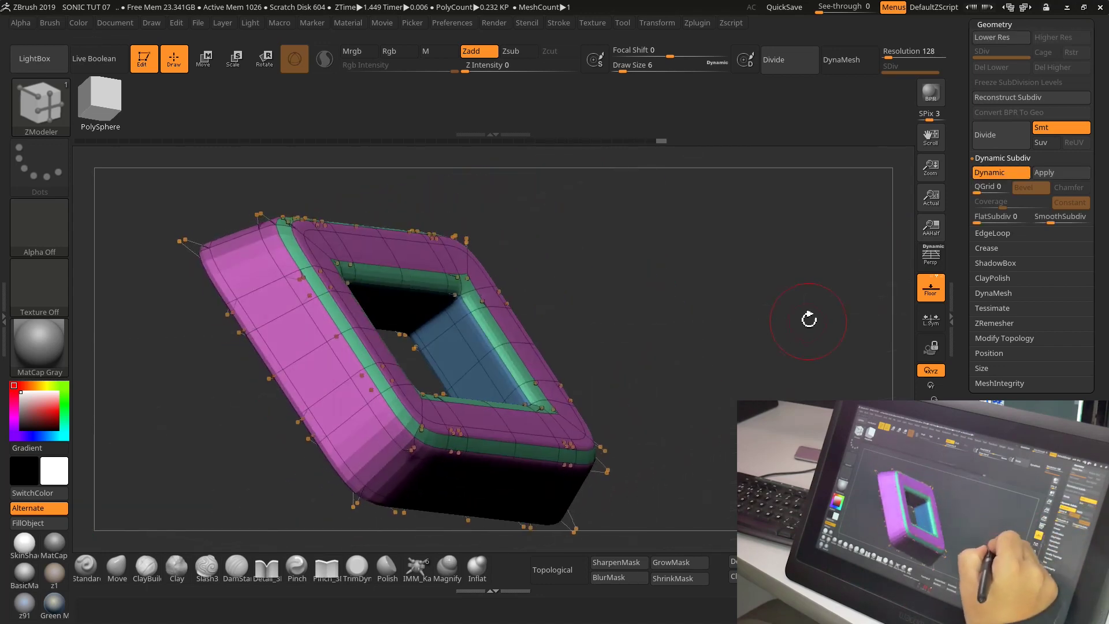
{"action": "left_click_drag", "start_coordinate": [780, 462], "coordinate": [867, 520]}
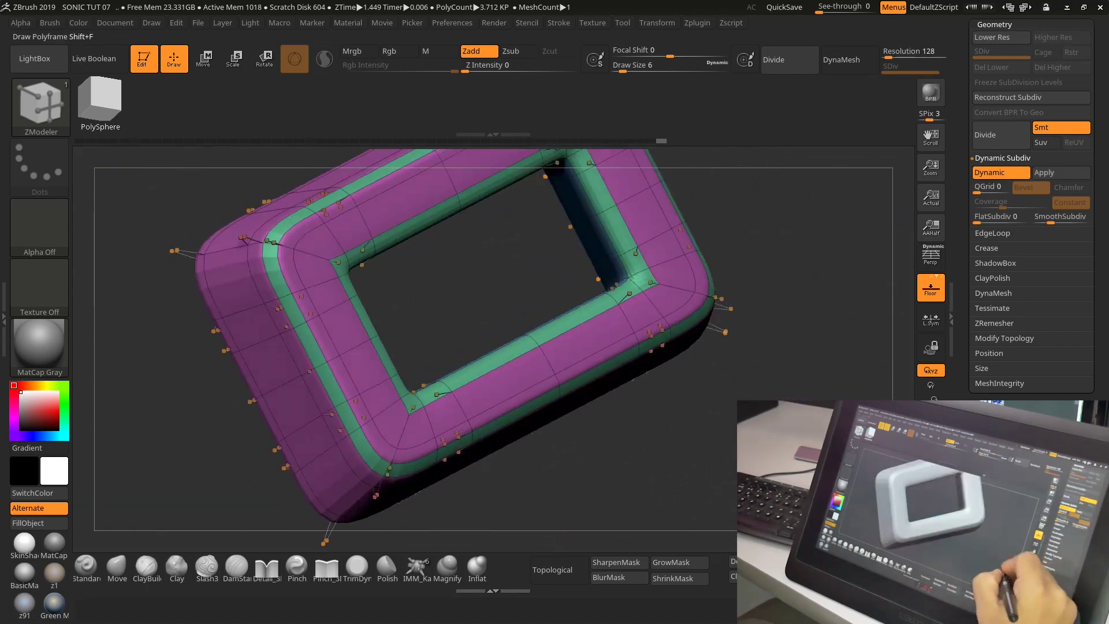
Hide Polyframe, turn Dynamic Subdiv off, set Actual size and zoom in with Polyframe shown.
{"action": "key", "text": "shift+f"}
{"action": "mouse_move", "coordinate": [647, 422]}
{"action": "left_mouse_down"}
{"action": "mouse_move", "coordinate": [711, 379]}
{"action": "mouse_move", "coordinate": [674, 436]}
{"action": "mouse_move", "coordinate": [621, 462]}
{"action": "mouse_move", "coordinate": [688, 388]}
{"action": "mouse_move", "coordinate": [689, 411]}
{"action": "mouse_move", "coordinate": [666, 414]}
{"action": "mouse_move", "coordinate": [698, 433]}
{"action": "mouse_move", "coordinate": [684, 491]}
{"action": "mouse_move", "coordinate": [688, 441]}
{"action": "mouse_move", "coordinate": [676, 428]}
{"action": "mouse_move", "coordinate": [688, 438]}
{"action": "mouse_move", "coordinate": [488, 394]}
{"action": "left_mouse_up"}
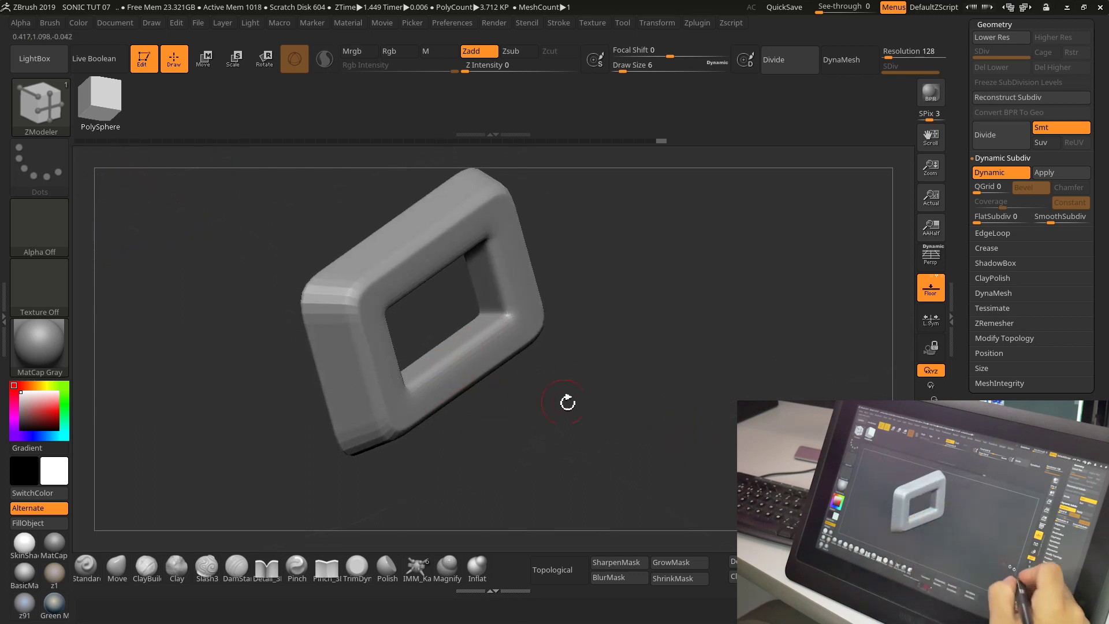
{"action": "left_click", "coordinate": [1001, 172]}
{"action": "left_click", "coordinate": [931, 197]}
{"action": "left_click_drag", "start_coordinate": [600, 387], "coordinate": [912, 365], "text": "alt"}
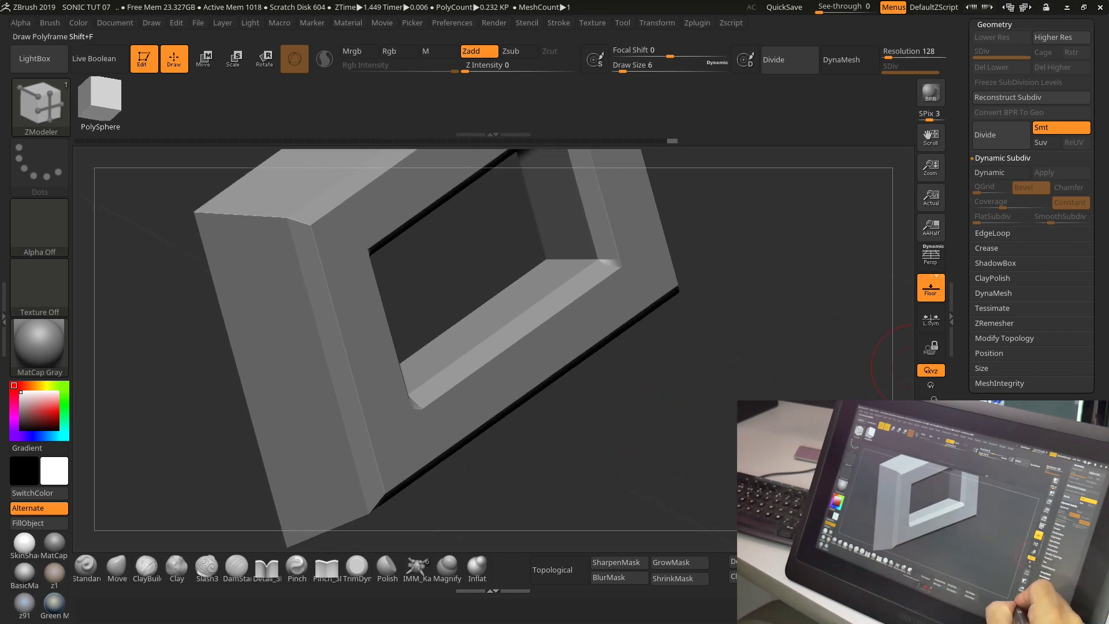
{"action": "key", "text": "shift+f"}
{"action": "mouse_move", "coordinate": [693, 376]}
{"action": "left_mouse_down", "text": "alt"}
{"action": "mouse_move", "coordinate": [598, 413]}
{"action": "mouse_move", "coordinate": [623, 427]}
{"action": "left_mouse_up", "text": "alt"}
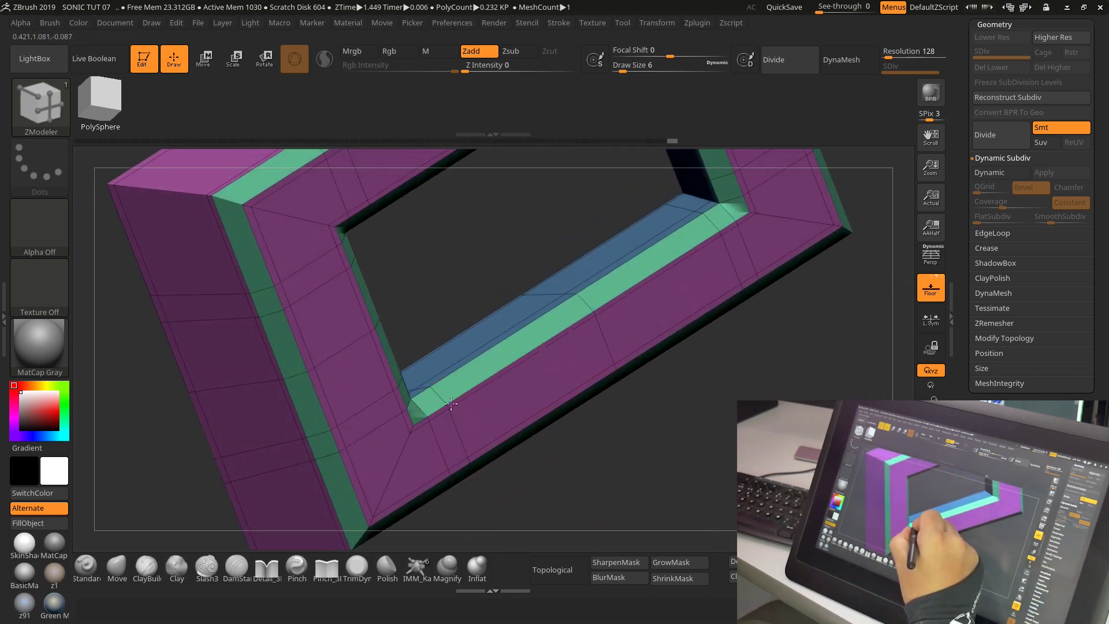
Add an inner-channel edge loop, check it smoothed, then hide Polyframe and turn Dynamic off.
{"action": "mouse_move", "coordinate": [545, 408]}
{"action": "left_mouse_down"}
{"action": "mouse_move", "coordinate": [607, 309]}
{"action": "mouse_move", "coordinate": [685, 372]}
{"action": "mouse_move", "coordinate": [619, 310]}
{"action": "left_mouse_up"}
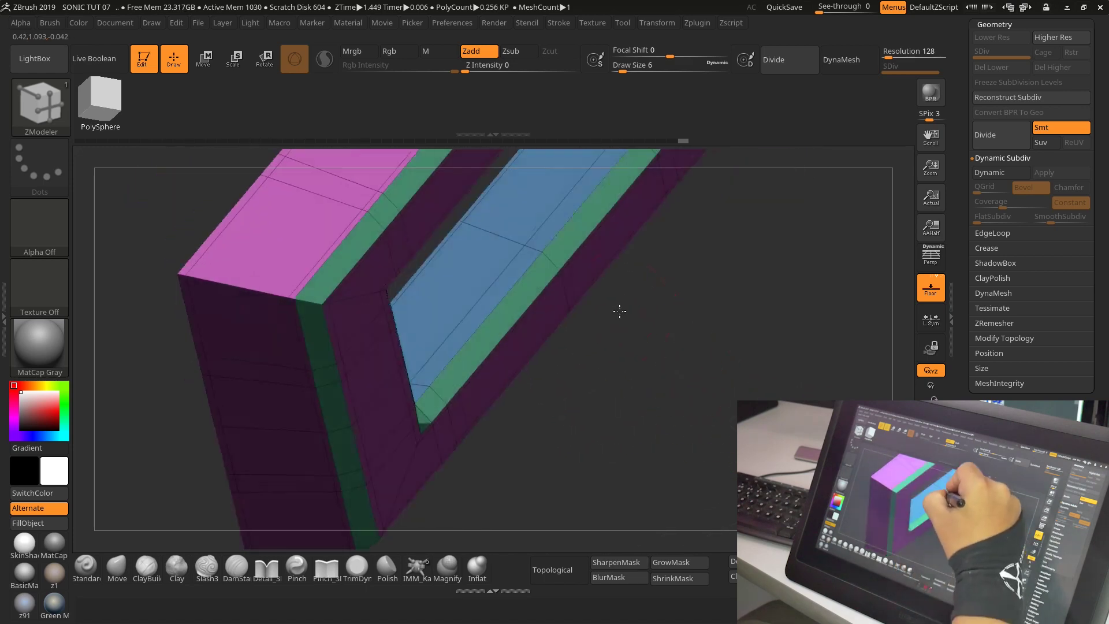
{"action": "left_click", "coordinate": [542, 250]}
{"action": "left_click_drag", "start_coordinate": [671, 386], "coordinate": [688, 373]}
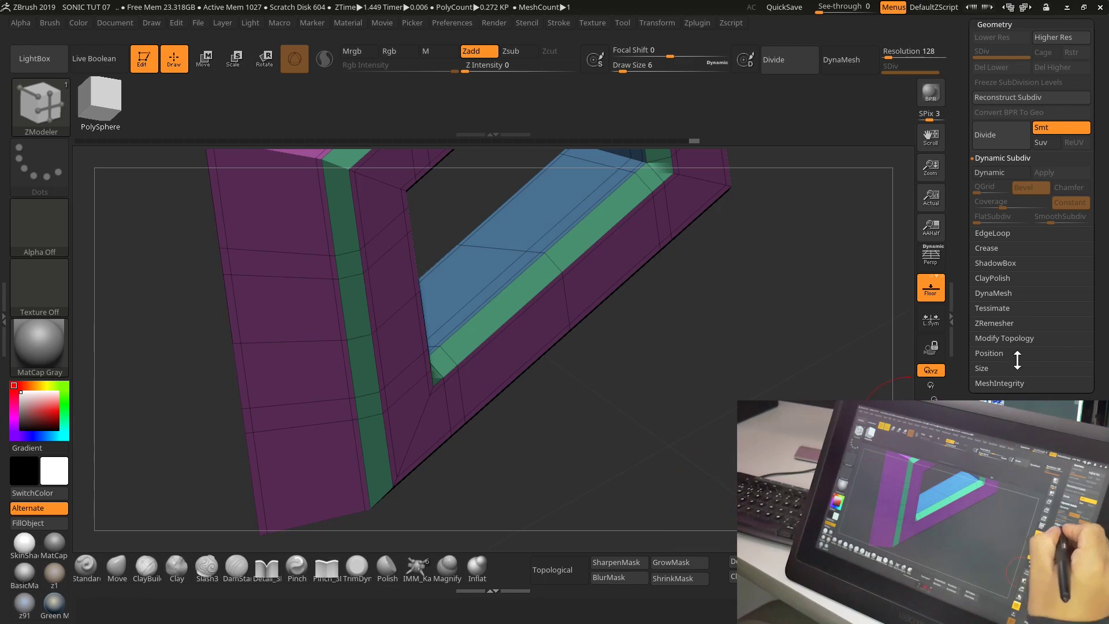
{"action": "left_click", "coordinate": [990, 172]}
{"action": "mouse_move", "coordinate": [878, 497]}
{"action": "left_mouse_down"}
{"action": "mouse_move", "coordinate": [695, 459]}
{"action": "mouse_move", "coordinate": [854, 271]}
{"action": "left_mouse_up"}
{"action": "key", "text": "shift+f"}
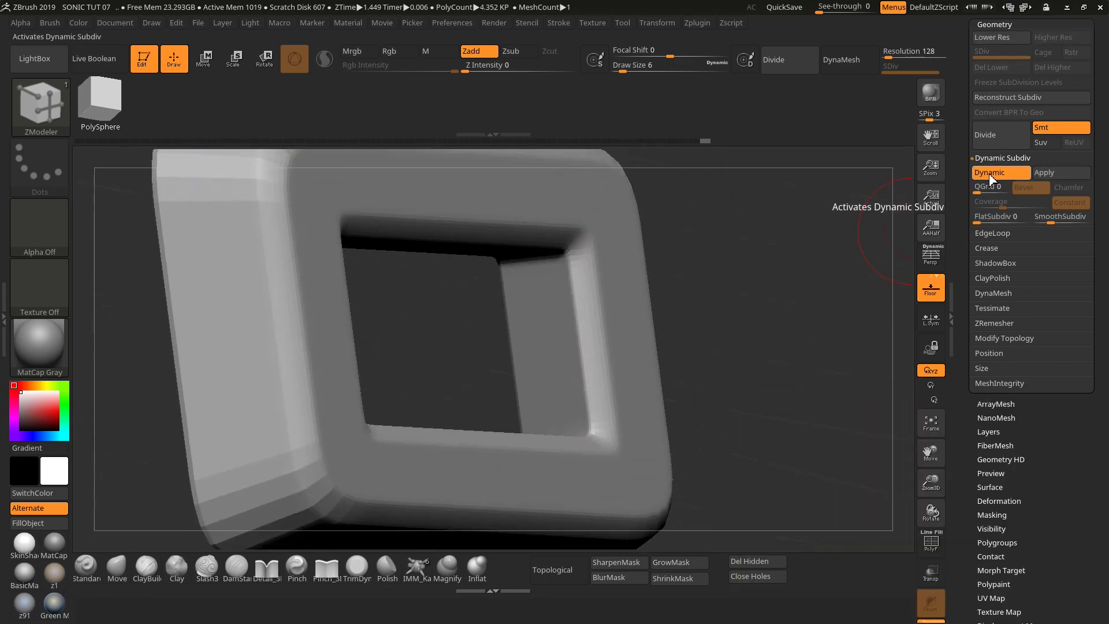
{"action": "left_click", "coordinate": [994, 173]}
{"action": "mouse_move", "coordinate": [782, 372]}
{"action": "left_mouse_down"}
{"action": "mouse_move", "coordinate": [703, 366]}
{"action": "mouse_move", "coordinate": [725, 403]}
{"action": "mouse_move", "coordinate": [817, 368]}
{"action": "left_mouse_up"}
{"action": "scroll", "coordinate": [1066, 264], "scroll_direction": "up", "scroll_amount": 5}
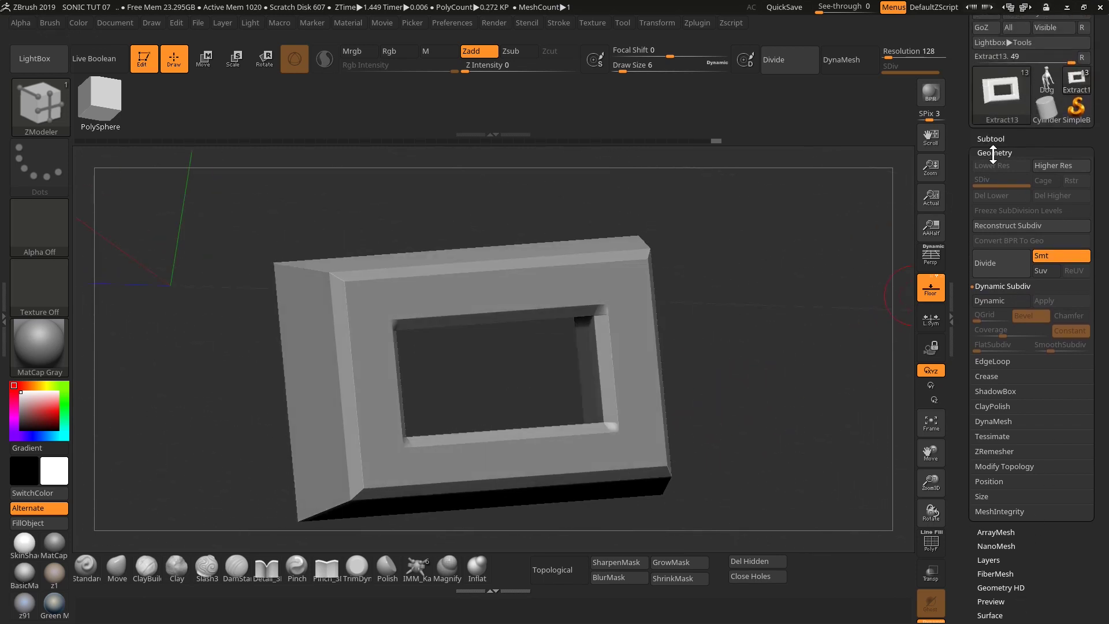
Turn off Solo in the Transform menu and orbit to check the buckle on the shoe.
{"action": "left_click", "coordinate": [993, 152]}
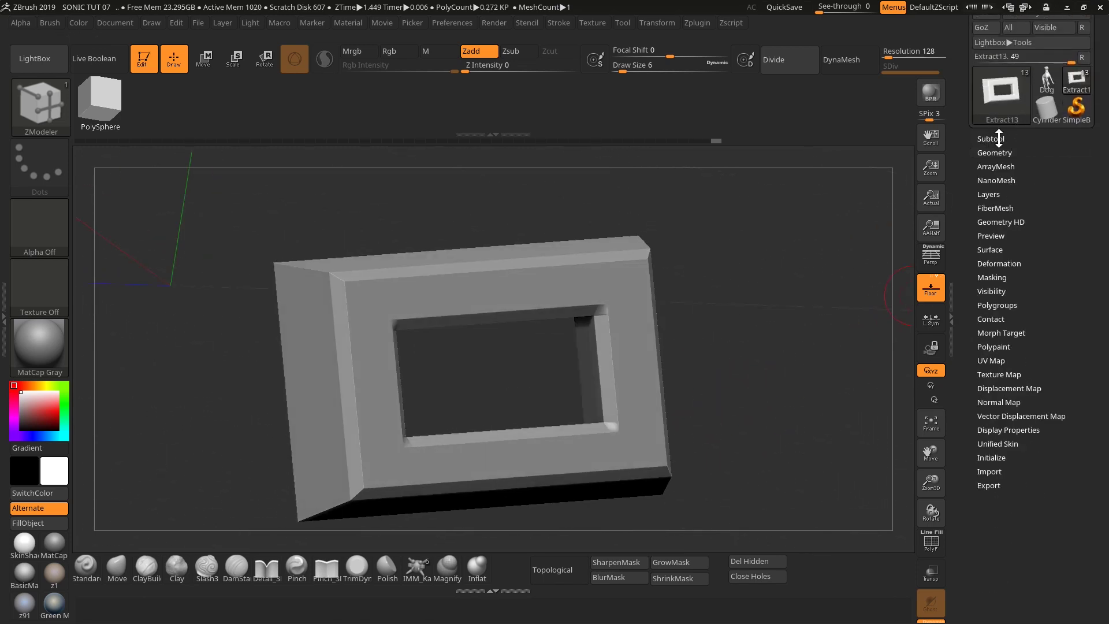
{"action": "left_click", "coordinate": [658, 22]}
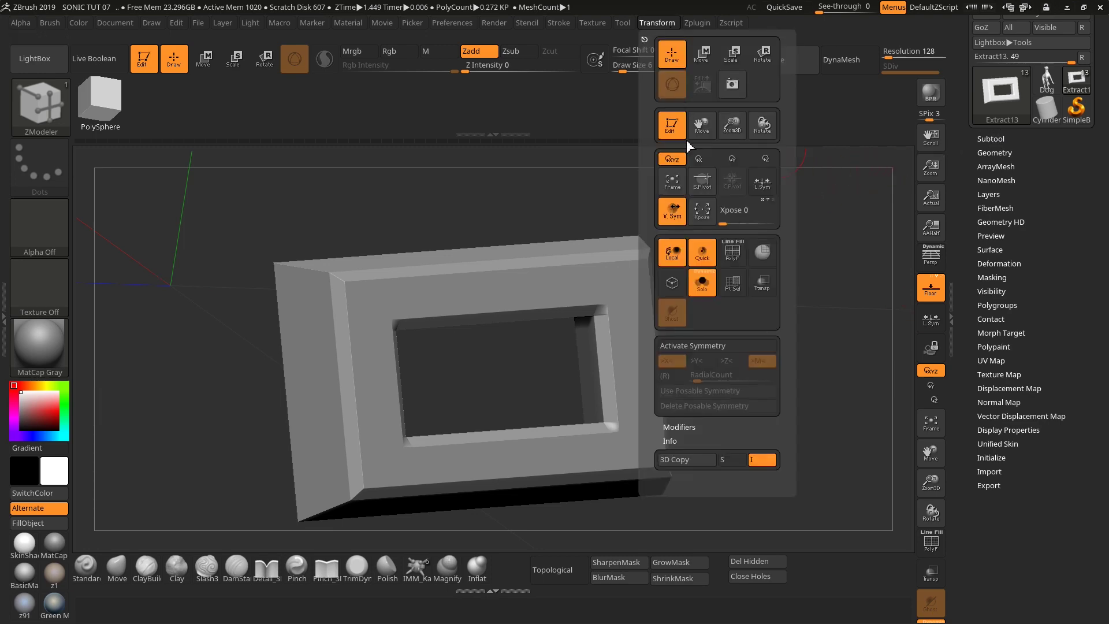
{"action": "left_click", "coordinate": [732, 283]}
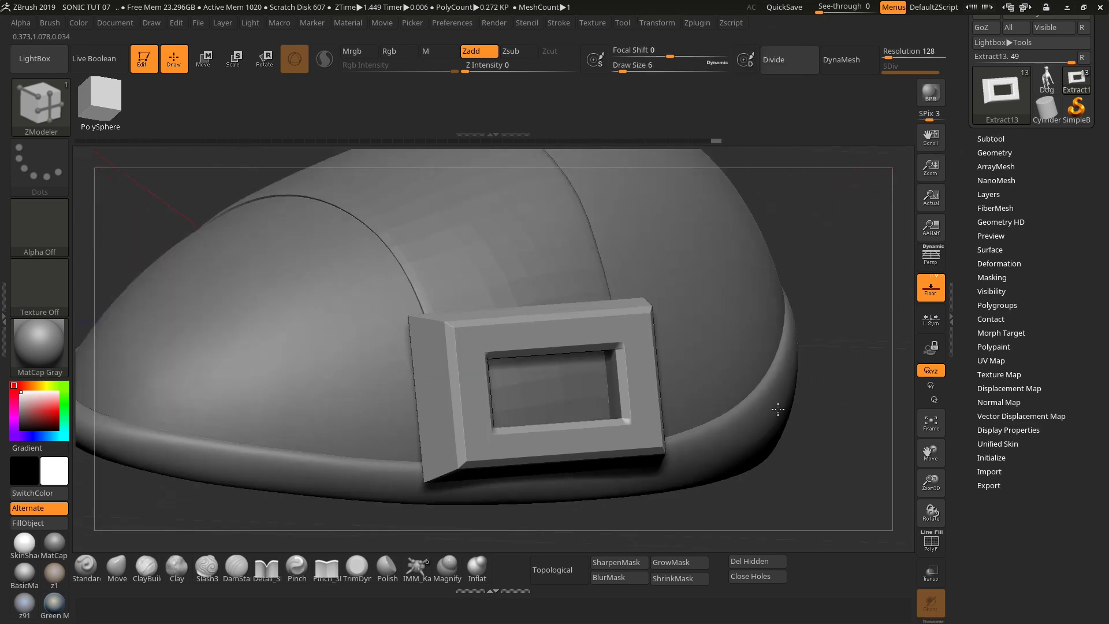
{"action": "mouse_move", "coordinate": [777, 409]}
{"action": "left_mouse_down"}
{"action": "mouse_move", "coordinate": [801, 393]}
{"action": "mouse_move", "coordinate": [816, 579]}
{"action": "mouse_move", "coordinate": [826, 337]}
{"action": "mouse_move", "coordinate": [812, 475]}
{"action": "mouse_move", "coordinate": [849, 448]}
{"action": "left_mouse_up"}
{"action": "mouse_move", "coordinate": [879, 268]}
{"action": "left_mouse_down"}
{"action": "mouse_move", "coordinate": [892, 397]}
{"action": "mouse_move", "coordinate": [830, 475]}
{"action": "mouse_move", "coordinate": [795, 436]}
{"action": "mouse_move", "coordinate": [635, 384]}
{"action": "mouse_move", "coordinate": [483, 382]}
{"action": "left_mouse_up"}
{"action": "mouse_move", "coordinate": [641, 462]}
{"action": "left_mouse_down"}
{"action": "mouse_move", "coordinate": [648, 485]}
{"action": "mouse_move", "coordinate": [658, 387]}
{"action": "mouse_move", "coordinate": [767, 411]}
{"action": "mouse_move", "coordinate": [788, 401]}
{"action": "mouse_move", "coordinate": [790, 331]}
{"action": "left_mouse_up"}
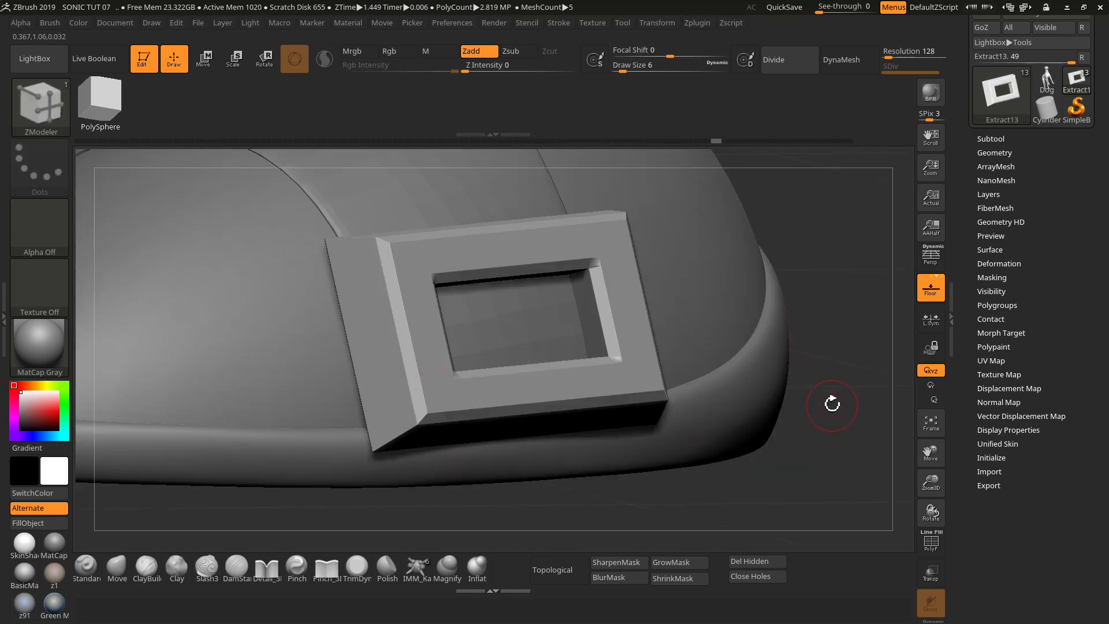
Divide the buckle once in Tool > Geometry to reach level 2, then orbit to view it.
{"action": "mouse_move", "coordinate": [832, 404]}
{"action": "left_mouse_down"}
{"action": "mouse_move", "coordinate": [788, 435]}
{"action": "mouse_move", "coordinate": [808, 497]}
{"action": "mouse_move", "coordinate": [850, 451]}
{"action": "mouse_move", "coordinate": [747, 503]}
{"action": "mouse_move", "coordinate": [693, 505]}
{"action": "mouse_move", "coordinate": [740, 425]}
{"action": "mouse_move", "coordinate": [760, 458]}
{"action": "mouse_move", "coordinate": [743, 409]}
{"action": "mouse_move", "coordinate": [715, 463]}
{"action": "mouse_move", "coordinate": [753, 505]}
{"action": "mouse_move", "coordinate": [767, 495]}
{"action": "left_mouse_up"}
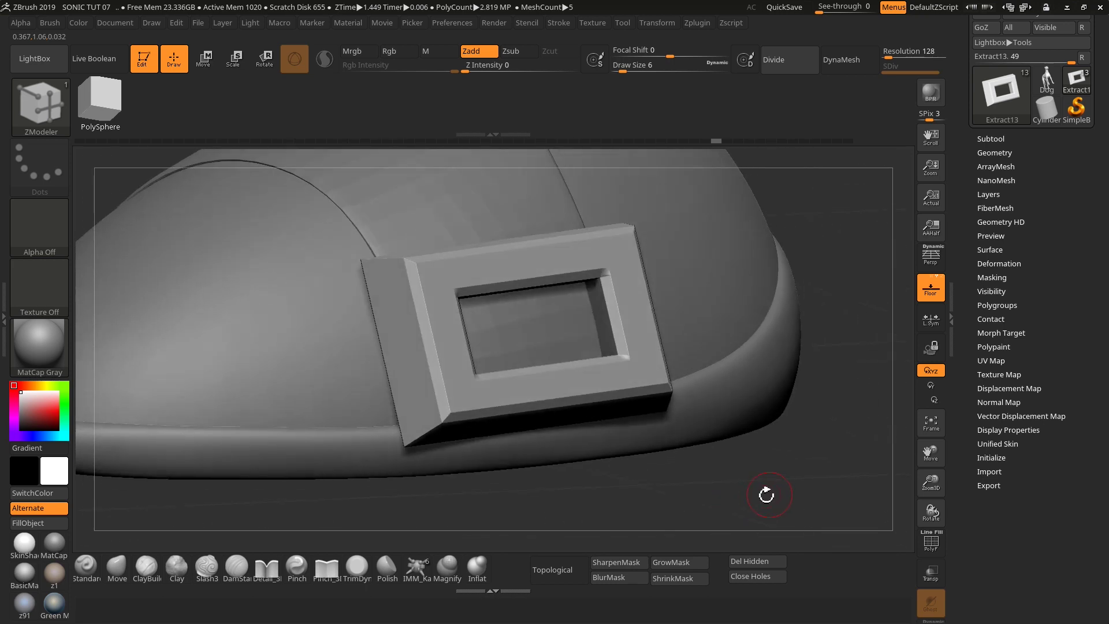
{"action": "mouse_move", "coordinate": [1040, 186]}
{"action": "left_mouse_down"}
{"action": "mouse_move", "coordinate": [1067, 204]}
{"action": "mouse_move", "coordinate": [1066, 219]}
{"action": "left_mouse_up"}
{"action": "left_click", "coordinate": [991, 176]}
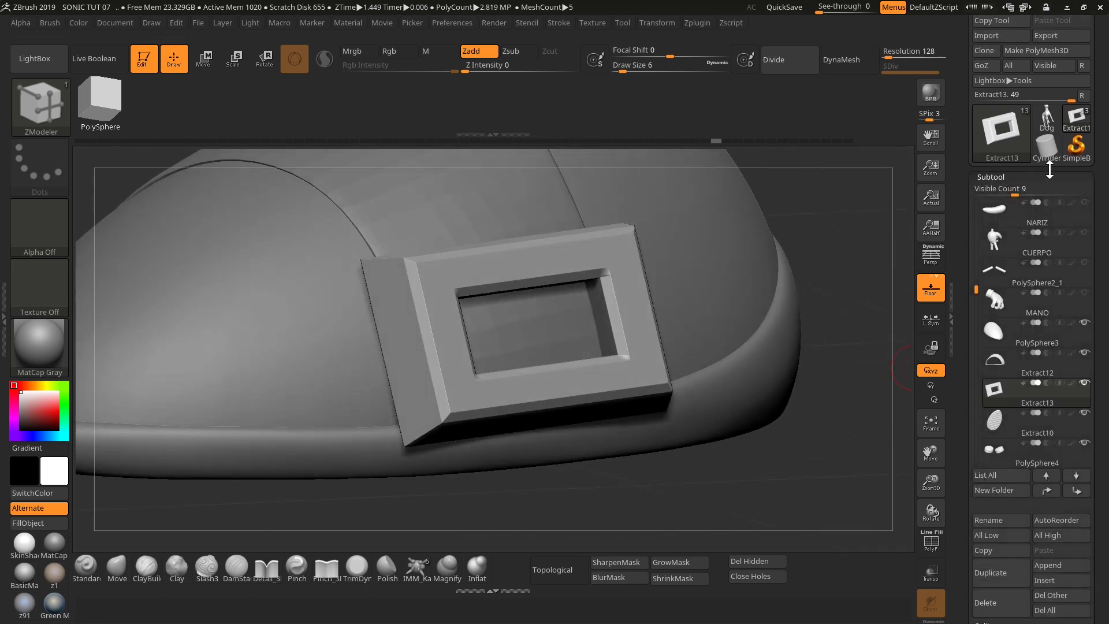
{"action": "left_click", "coordinate": [1000, 175]}
{"action": "left_click", "coordinate": [788, 64]}
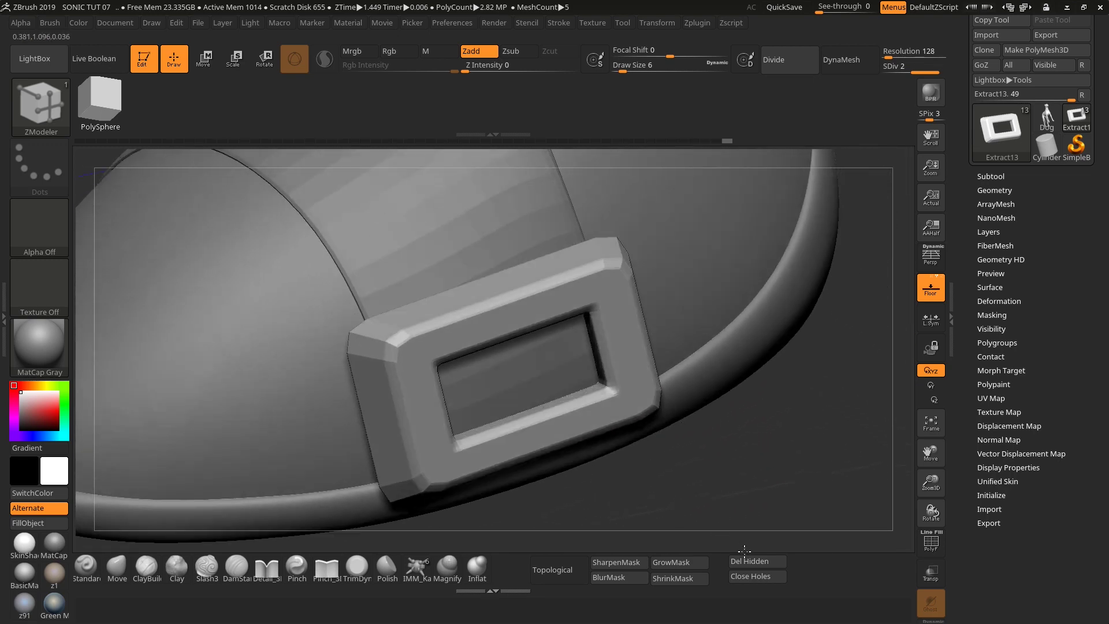
{"action": "left_click_drag", "start_coordinate": [752, 508], "coordinate": [750, 451]}
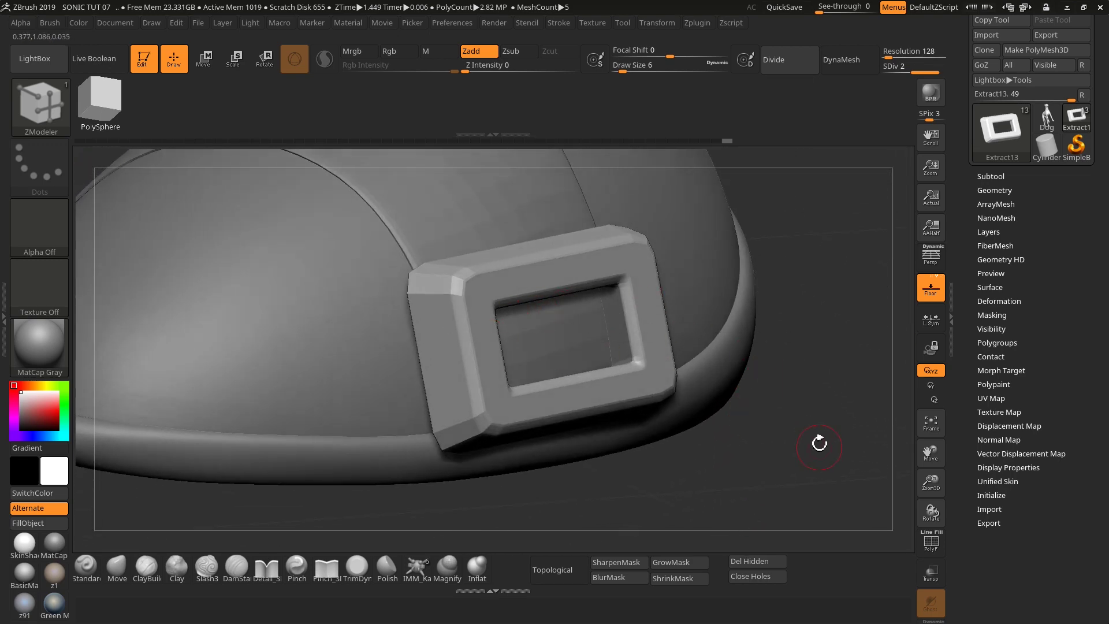
{"action": "left_click_drag", "start_coordinate": [819, 444], "coordinate": [792, 508]}
Select the buckle subtool, switch to the Scale gizmo, and attempt a Bend Arc deformer.
{"action": "left_click", "coordinate": [639, 375], "text": "alt"}
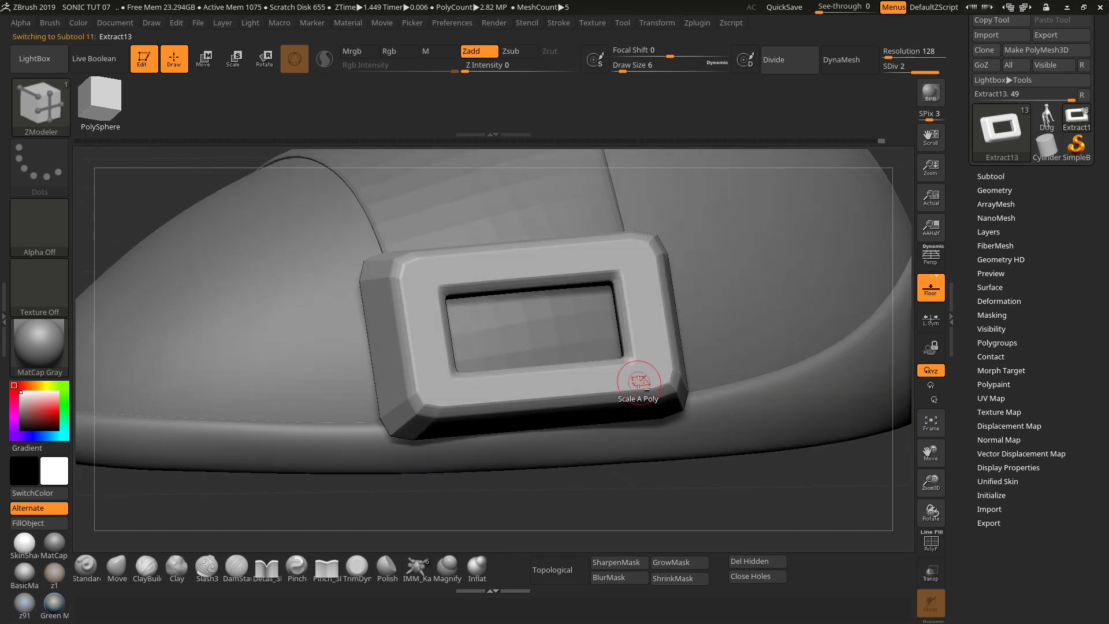
{"action": "left_click_drag", "start_coordinate": [647, 516], "coordinate": [667, 474]}
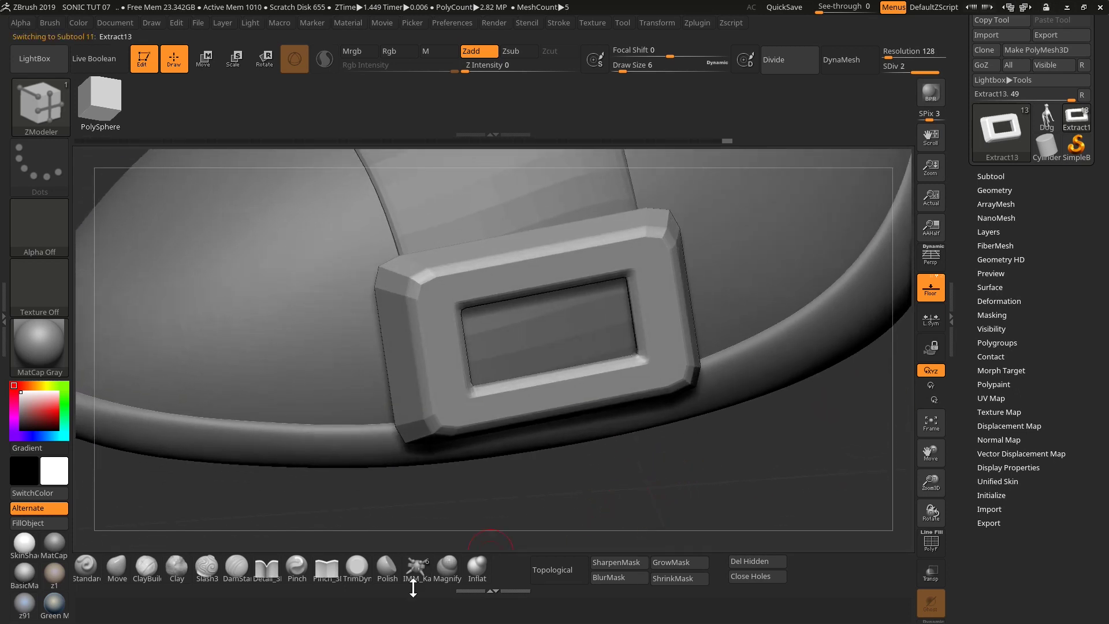
{"action": "left_click", "coordinate": [235, 60]}
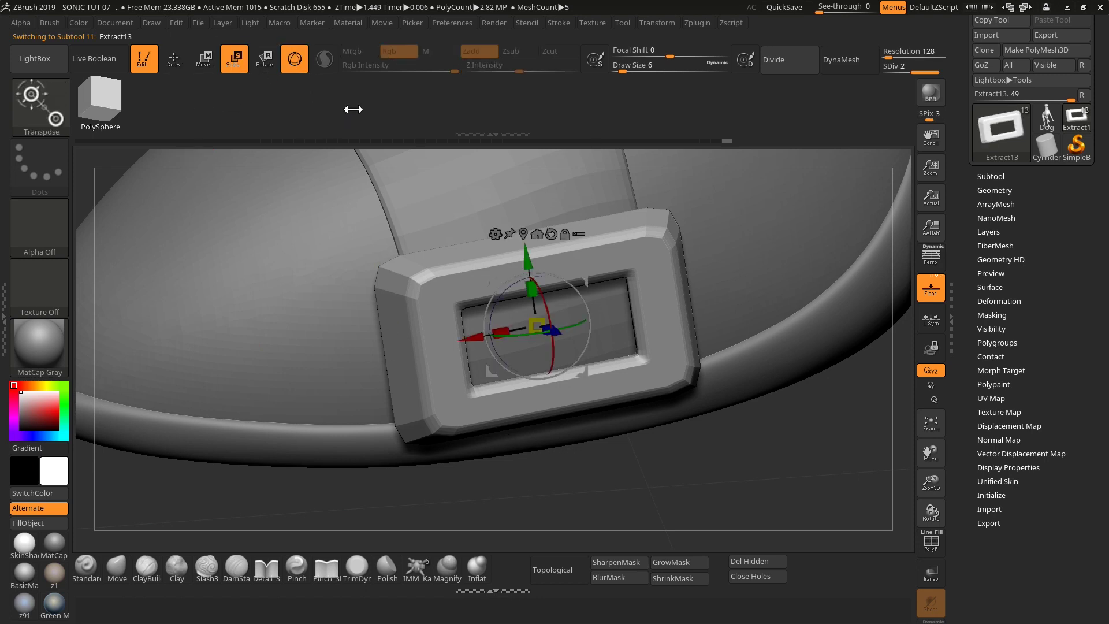
{"action": "mouse_move", "coordinate": [678, 452]}
{"action": "left_mouse_down"}
{"action": "mouse_move", "coordinate": [698, 485]}
{"action": "mouse_move", "coordinate": [736, 493]}
{"action": "mouse_move", "coordinate": [703, 495]}
{"action": "mouse_move", "coordinate": [643, 442]}
{"action": "left_mouse_up"}
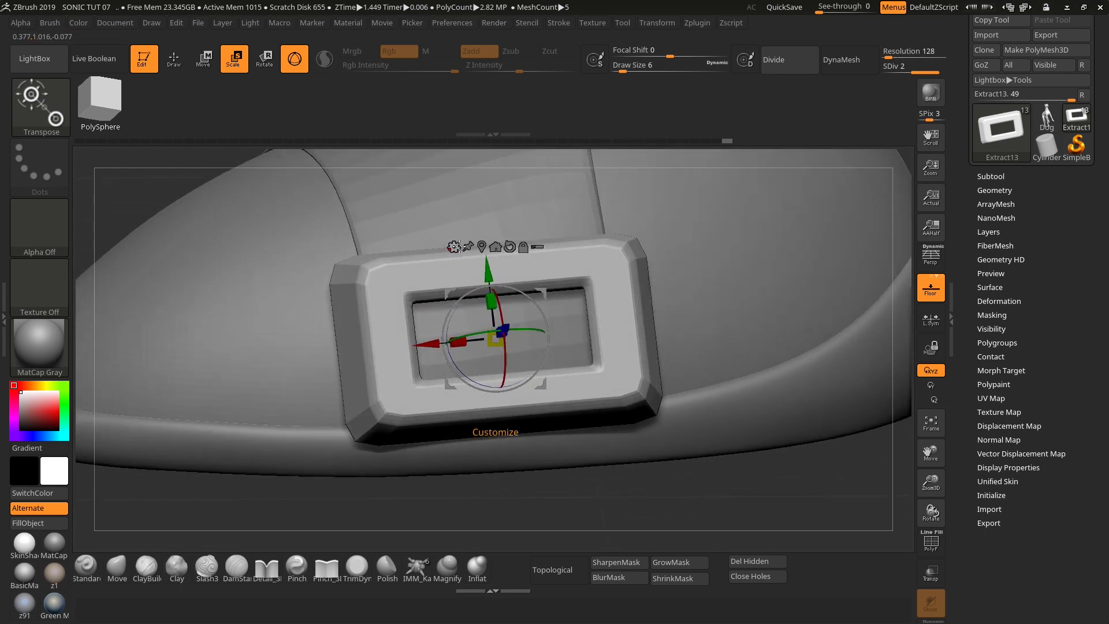
{"action": "left_click", "coordinate": [454, 247]}
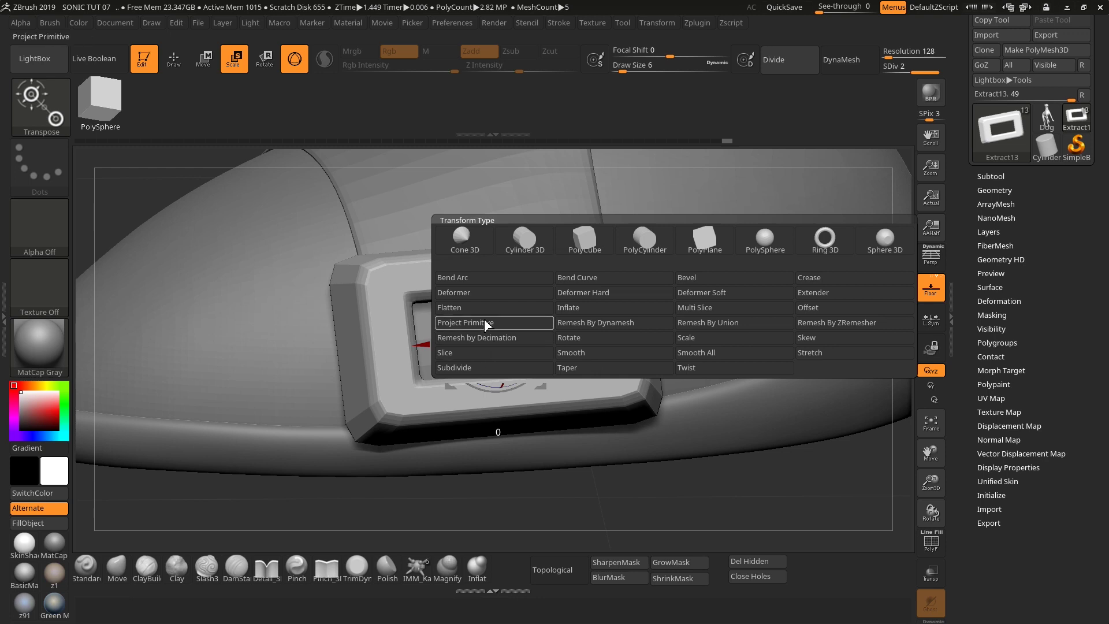
{"action": "left_click", "coordinate": [482, 282]}
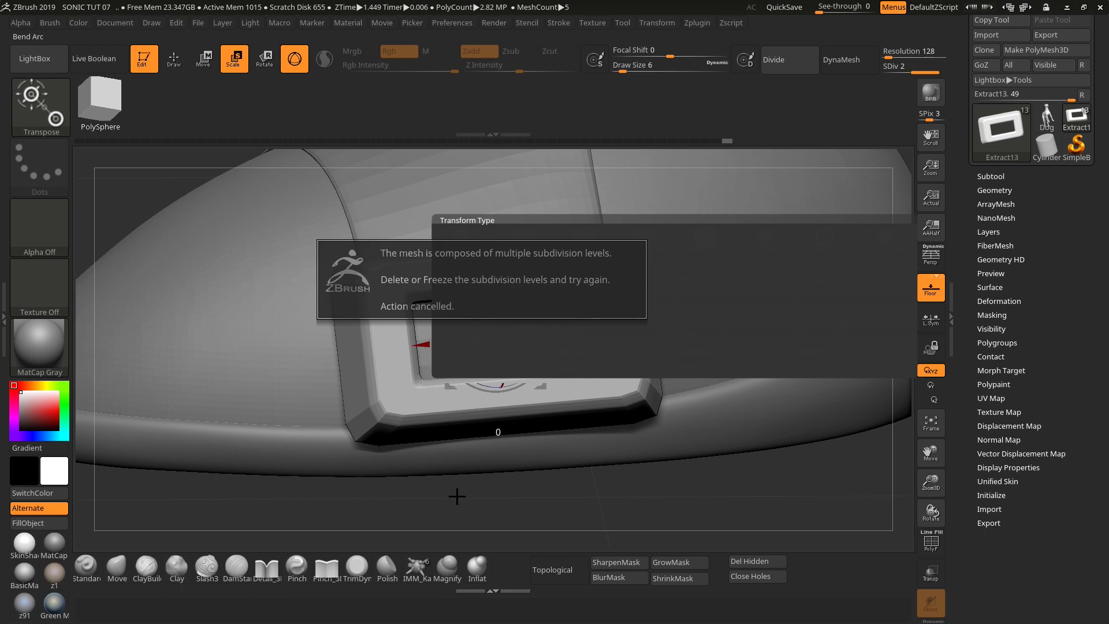
Drop the buckle to its lowest level and Del Higher to remove its subdivisions.
{"action": "left_click", "coordinate": [995, 190]}
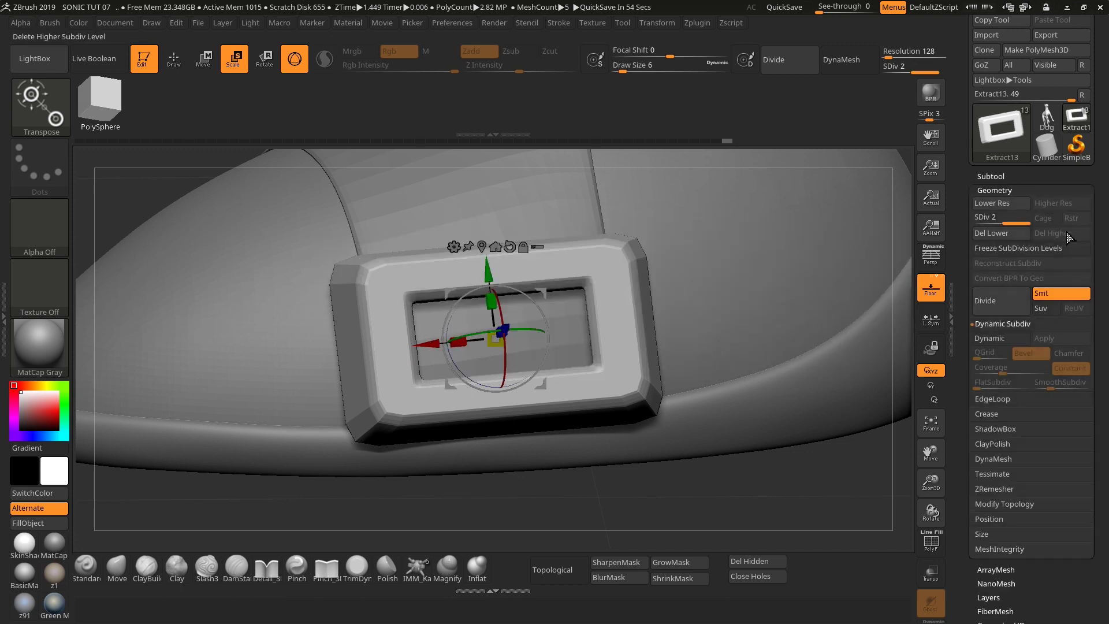
{"action": "left_click_drag", "start_coordinate": [1016, 218], "coordinate": [982, 218]}
{"action": "left_click", "coordinate": [1057, 237]}
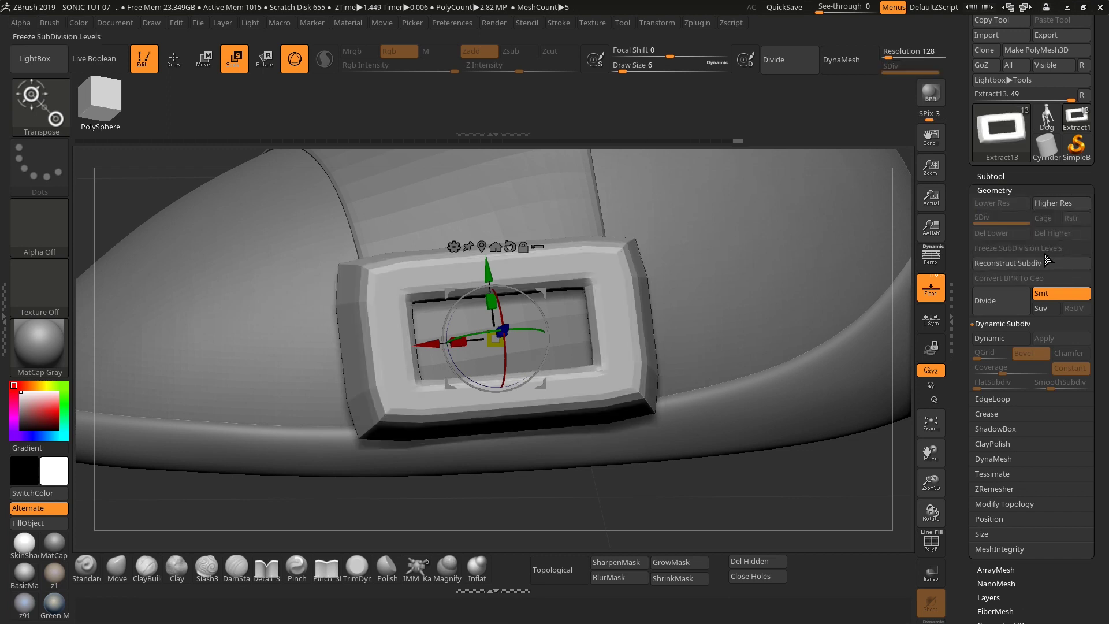
{"action": "left_click", "coordinate": [1006, 190]}
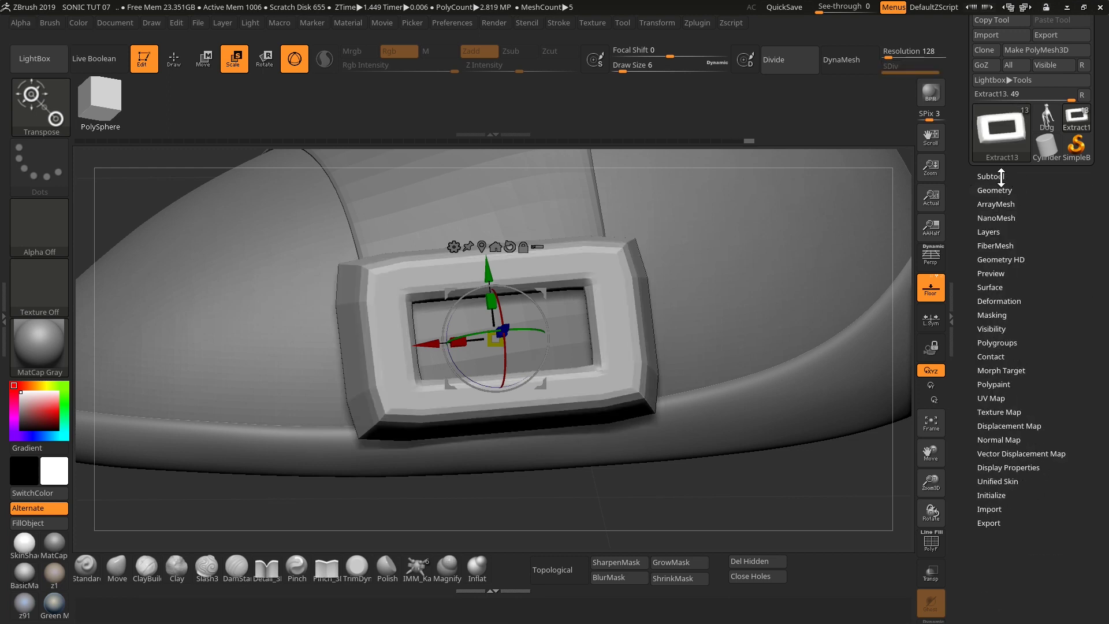
{"action": "left_click", "coordinate": [1000, 190]}
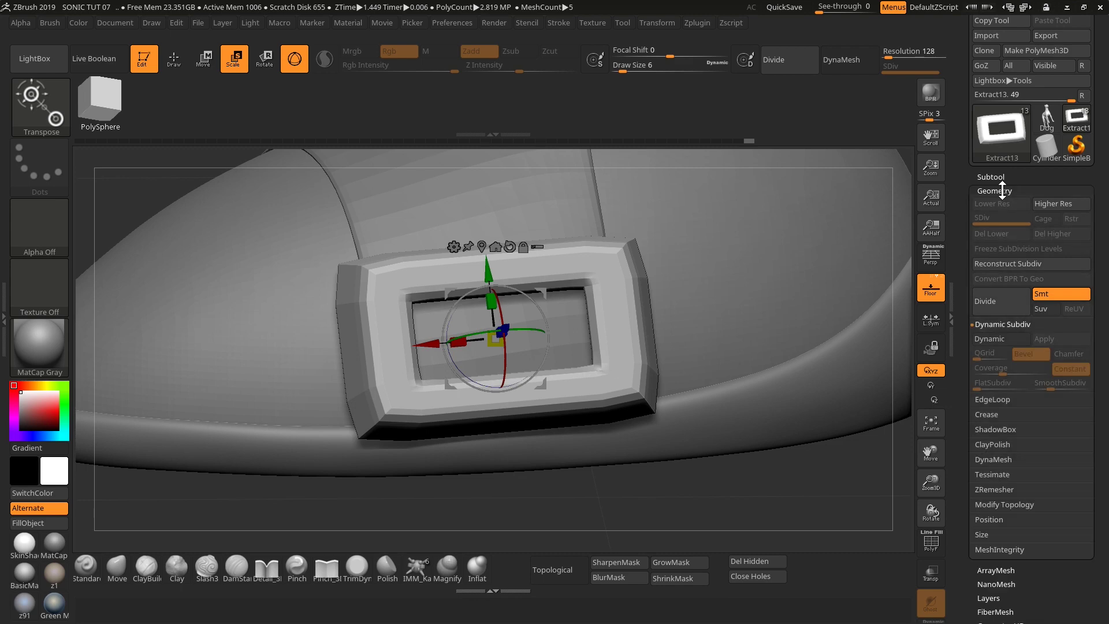
{"action": "left_click", "coordinate": [1000, 190]}
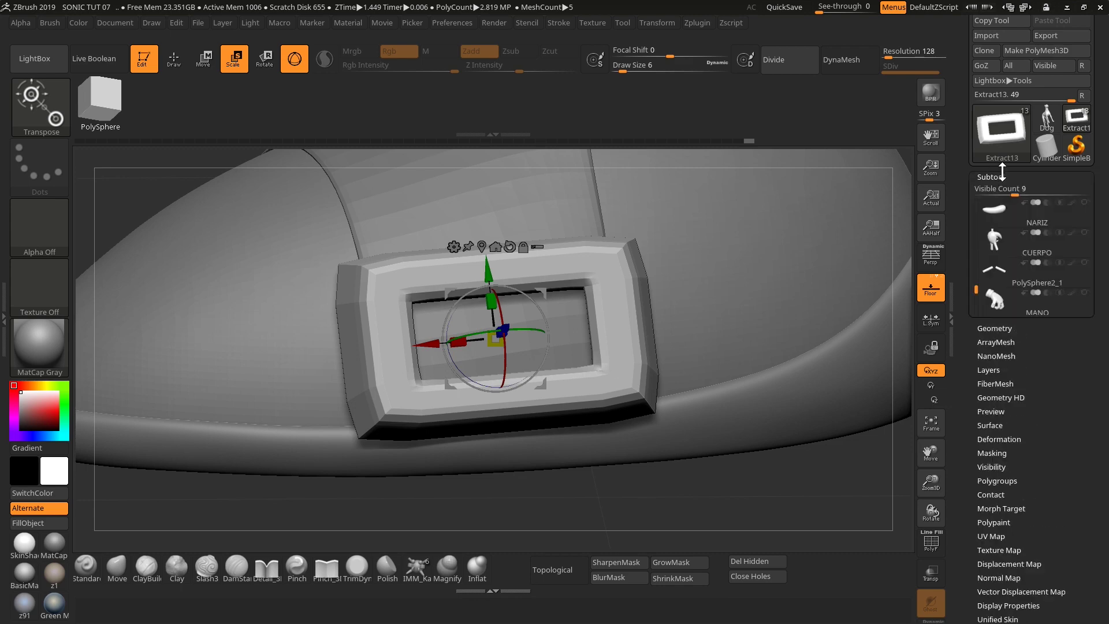
{"action": "left_click_drag", "start_coordinate": [1102, 292], "coordinate": [1106, 223]}
{"action": "left_click", "coordinate": [991, 33]}
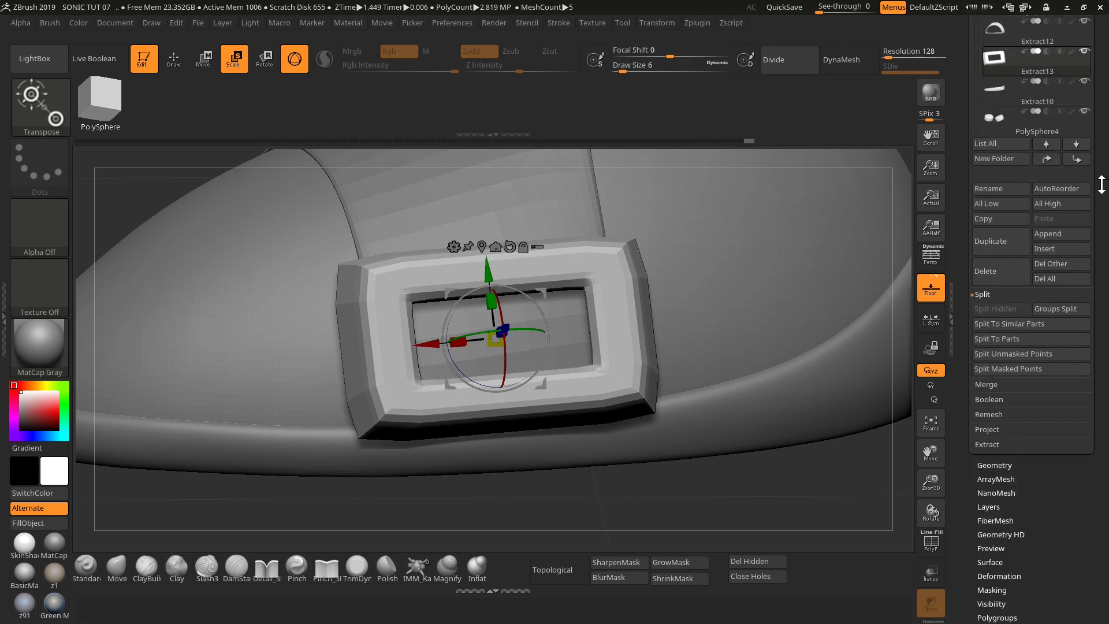
Enable Dynamic Subdiv and show Polyframe to view the smoothed buckle's polygroups.
{"action": "left_click", "coordinate": [991, 78]}
{"action": "key", "text": "shift+f"}
{"action": "left_click", "coordinate": [993, 228]}
{"action": "mouse_move", "coordinate": [805, 431]}
{"action": "left_mouse_down"}
{"action": "mouse_move", "coordinate": [797, 404]}
{"action": "mouse_move", "coordinate": [751, 439]}
{"action": "left_mouse_up"}
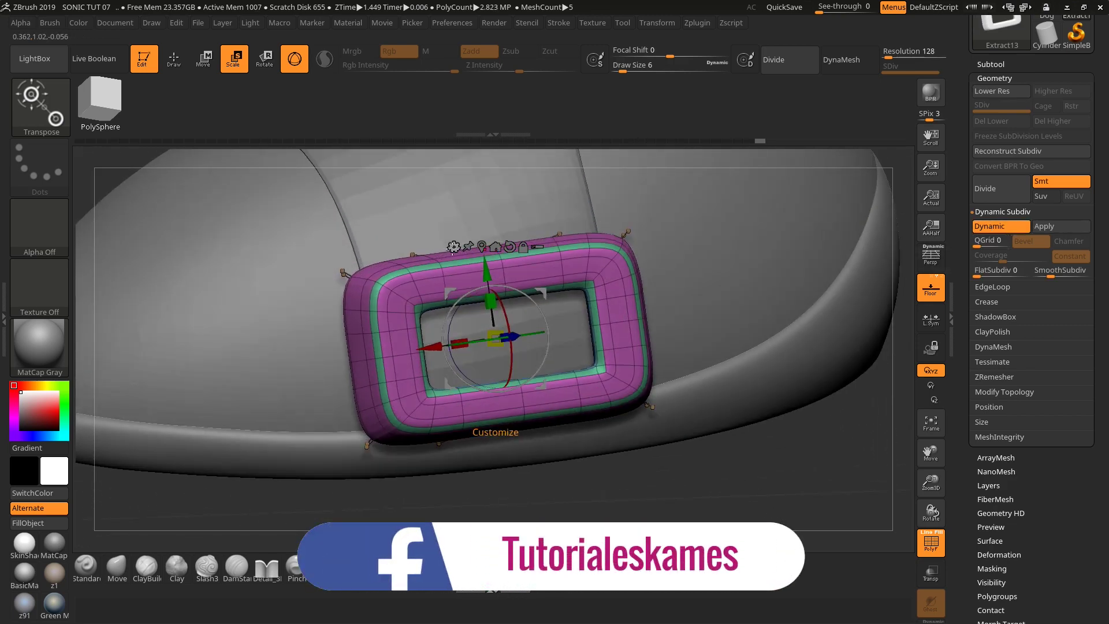
Switch the gizmo to Move and add a Bend Arc deformer to the buckle.
{"action": "left_click_drag", "start_coordinate": [901, 231], "coordinate": [903, 196]}
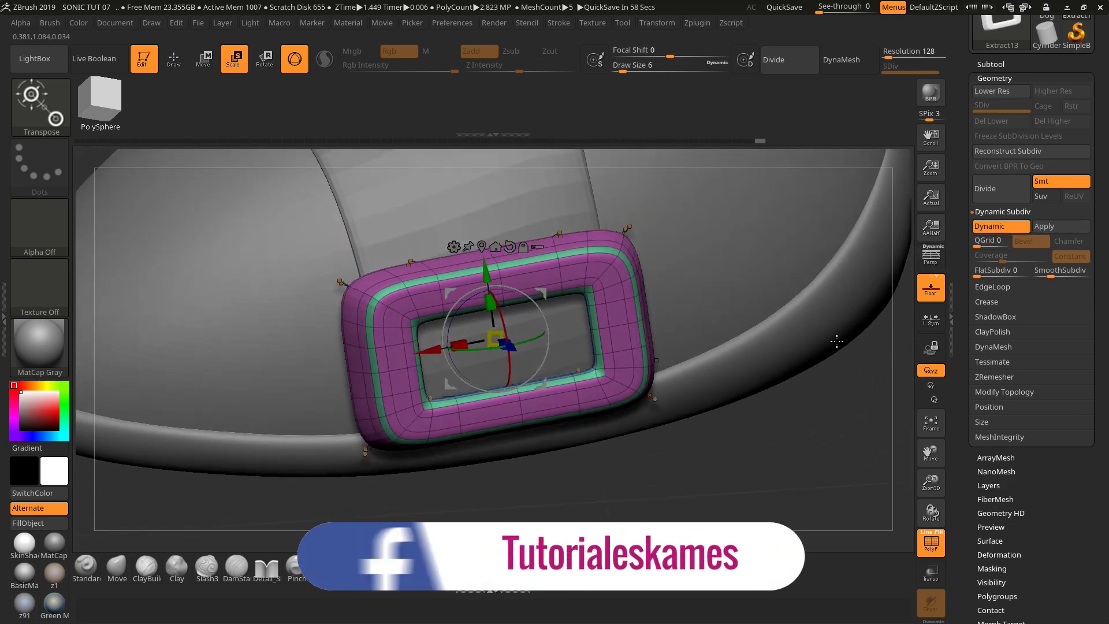
{"action": "left_click", "coordinate": [192, 68]}
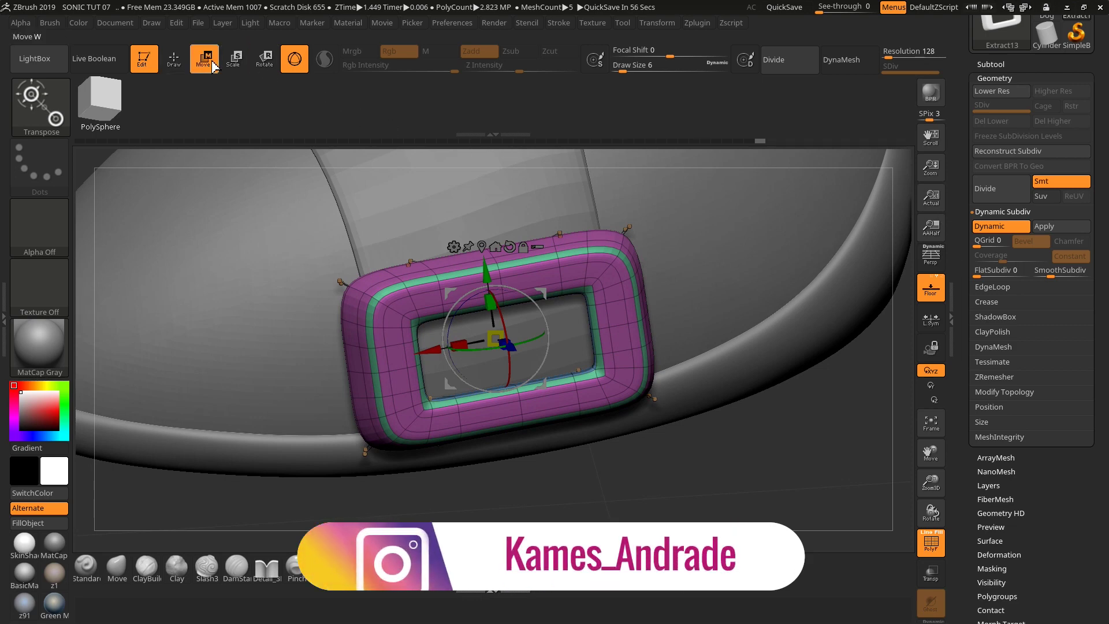
{"action": "left_click_drag", "start_coordinate": [601, 514], "coordinate": [607, 478]}
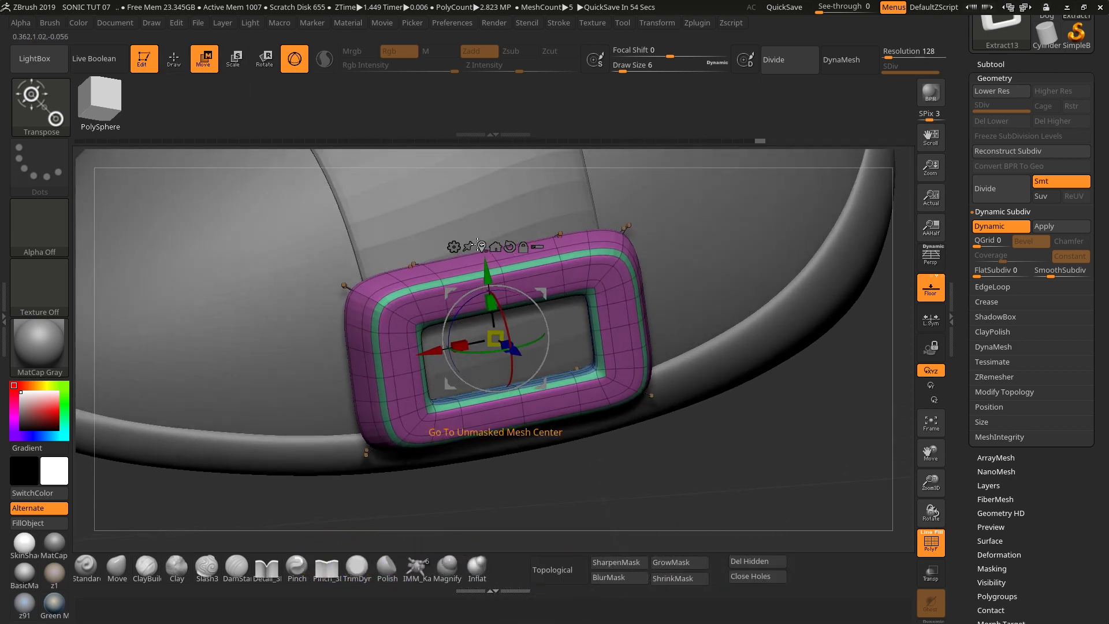
{"action": "left_click", "coordinate": [454, 247]}
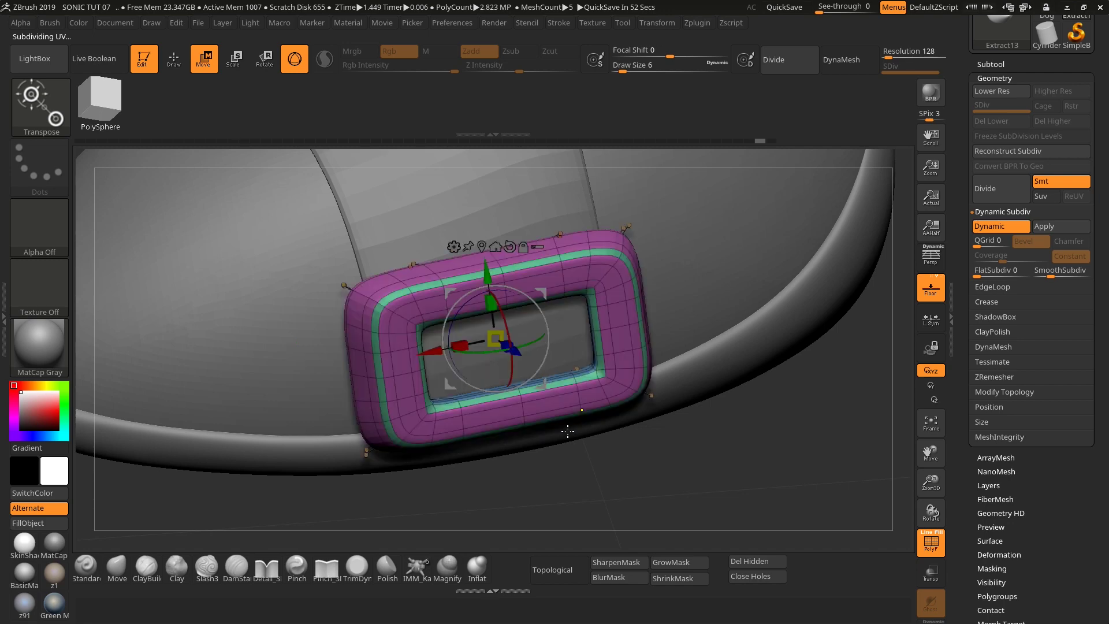
{"action": "left_click", "coordinate": [454, 246]}
{"action": "left_click", "coordinate": [461, 288]}
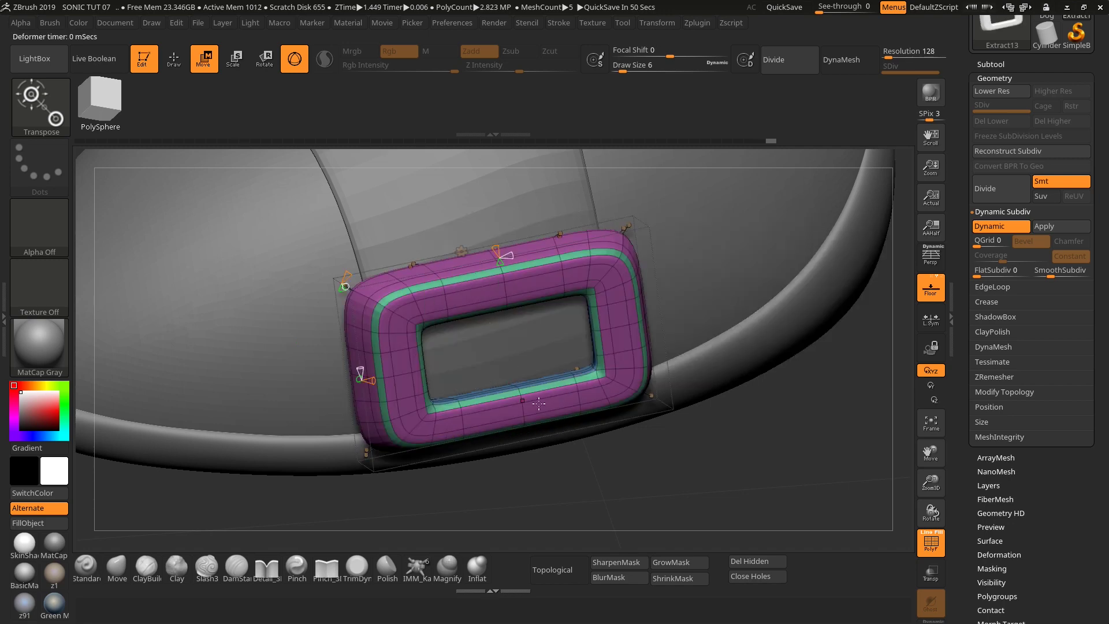
Orbit around the bent ring to check how it sits against the shoe body.
{"action": "mouse_move", "coordinate": [578, 439]}
{"action": "left_mouse_down"}
{"action": "mouse_move", "coordinate": [704, 449]}
{"action": "mouse_move", "coordinate": [648, 428]}
{"action": "left_mouse_up"}
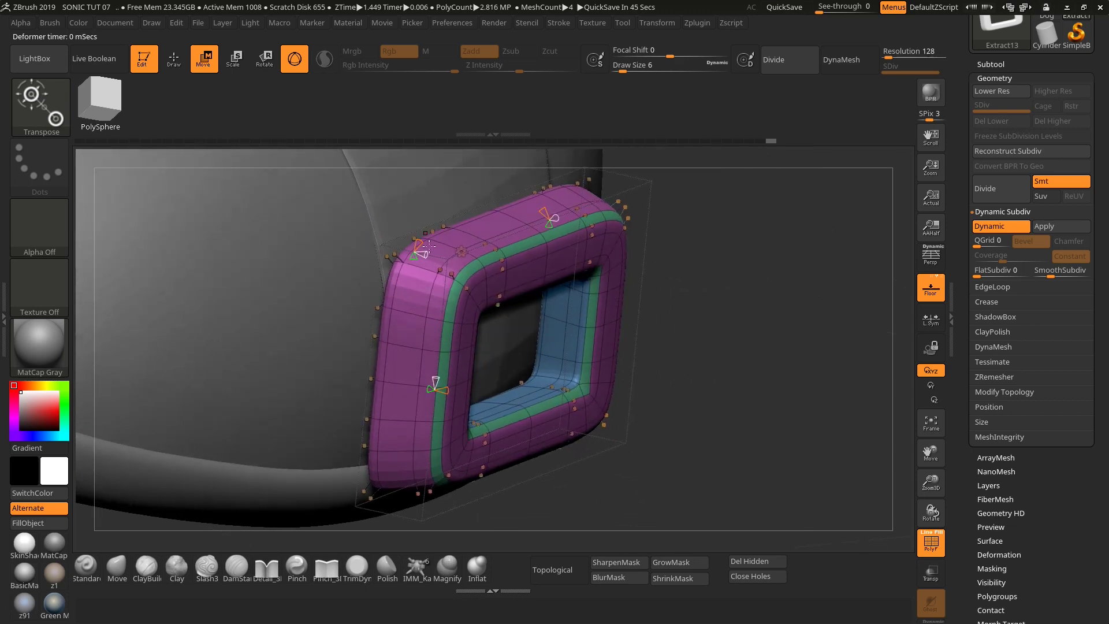
{"action": "left_click_drag", "start_coordinate": [697, 373], "coordinate": [710, 414]}
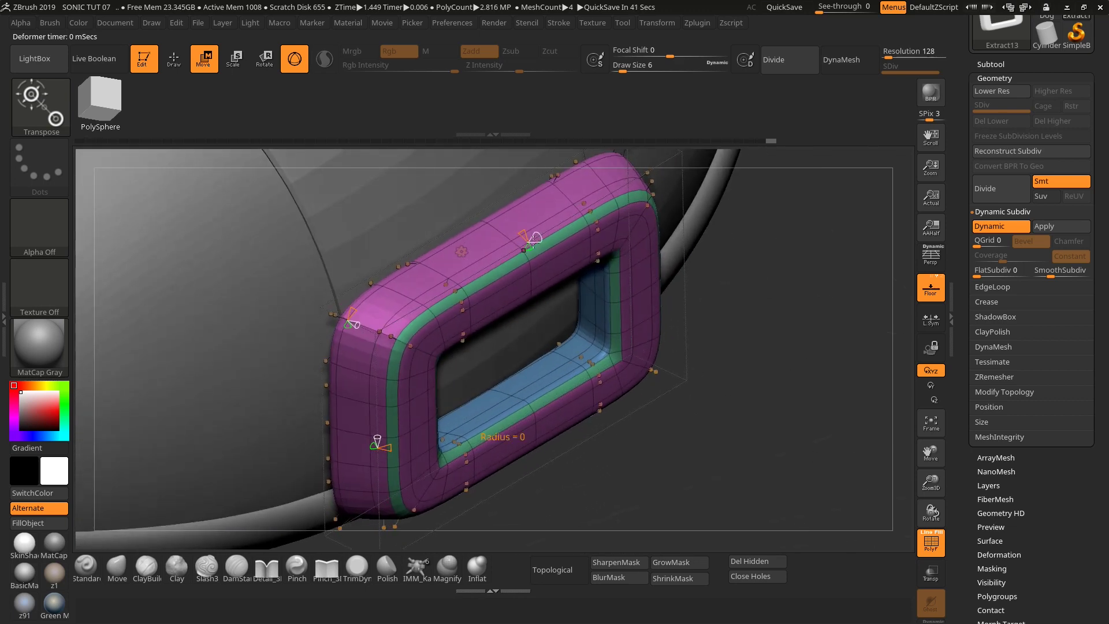
{"action": "left_click_drag", "start_coordinate": [761, 355], "coordinate": [771, 342]}
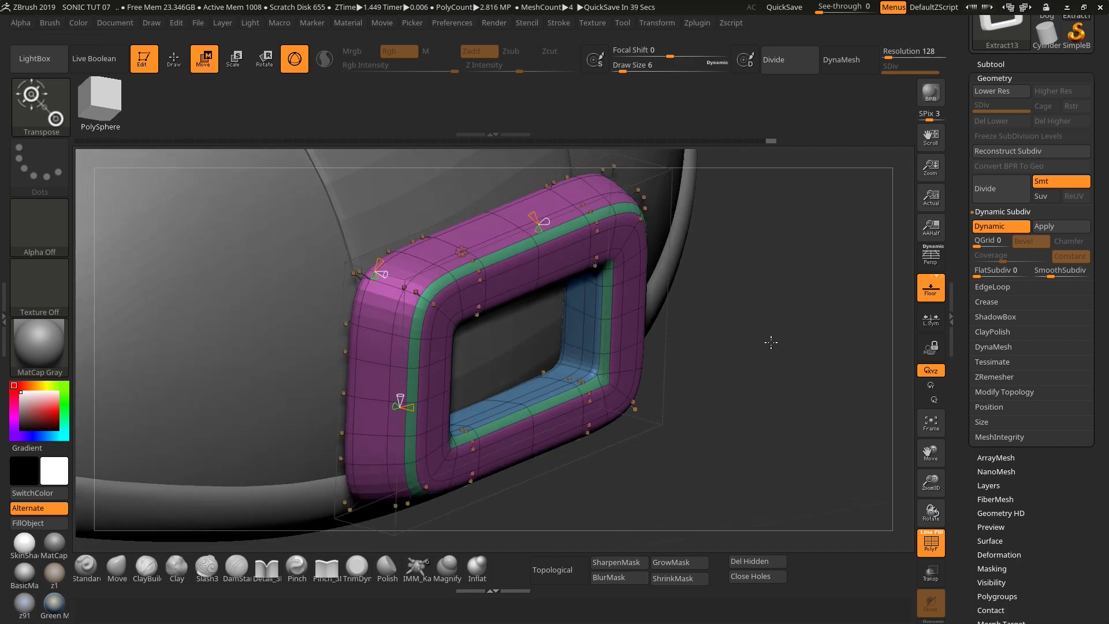
{"action": "mouse_move", "coordinate": [590, 438]}
{"action": "left_mouse_down"}
{"action": "mouse_move", "coordinate": [740, 374]}
{"action": "mouse_move", "coordinate": [740, 401]}
{"action": "mouse_move", "coordinate": [747, 366]}
{"action": "mouse_move", "coordinate": [726, 390]}
{"action": "mouse_move", "coordinate": [688, 399]}
{"action": "mouse_move", "coordinate": [703, 386]}
{"action": "mouse_move", "coordinate": [716, 480]}
{"action": "mouse_move", "coordinate": [693, 456]}
{"action": "left_mouse_up"}
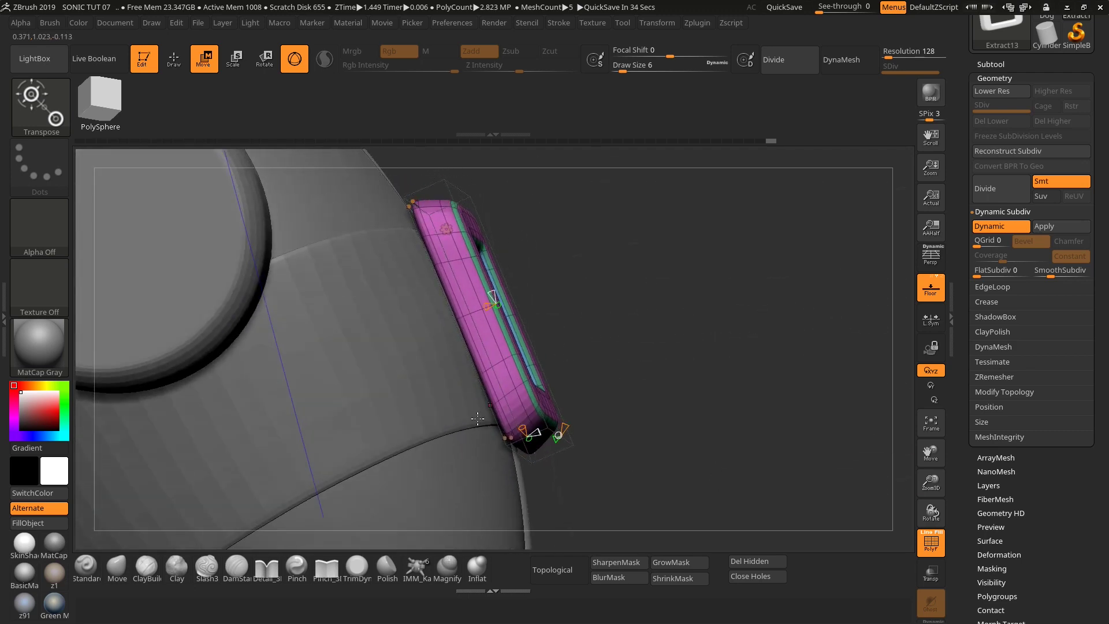
{"action": "mouse_move", "coordinate": [623, 444]}
{"action": "left_mouse_down"}
{"action": "mouse_move", "coordinate": [710, 393]}
{"action": "mouse_move", "coordinate": [743, 341]}
{"action": "mouse_move", "coordinate": [741, 399]}
{"action": "mouse_move", "coordinate": [861, 215]}
{"action": "mouse_move", "coordinate": [715, 262]}
{"action": "mouse_move", "coordinate": [616, 324]}
{"action": "mouse_move", "coordinate": [663, 337]}
{"action": "mouse_move", "coordinate": [636, 441]}
{"action": "mouse_move", "coordinate": [647, 401]}
{"action": "mouse_move", "coordinate": [506, 432]}
{"action": "mouse_move", "coordinate": [489, 413]}
{"action": "left_mouse_up"}
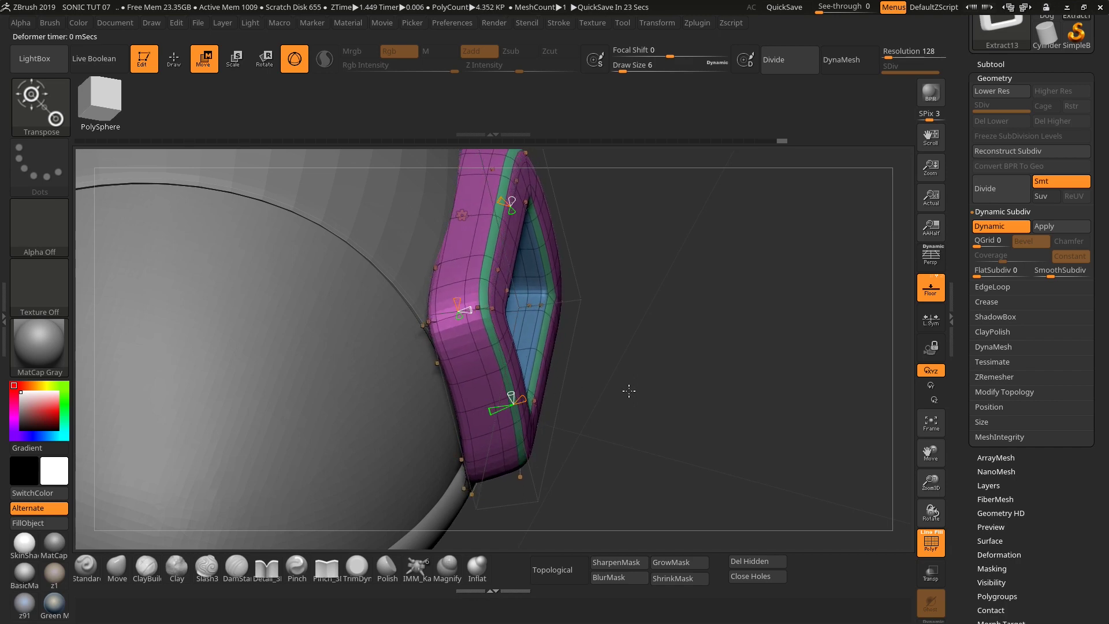
Bend and tilt the buckle ring with the Gizmo deformer, undoing a bad bend.
{"action": "mouse_move", "coordinate": [626, 389]}
{"action": "left_mouse_down"}
{"action": "mouse_move", "coordinate": [662, 351]}
{"action": "mouse_move", "coordinate": [641, 364]}
{"action": "mouse_move", "coordinate": [427, 191]}
{"action": "left_mouse_up"}
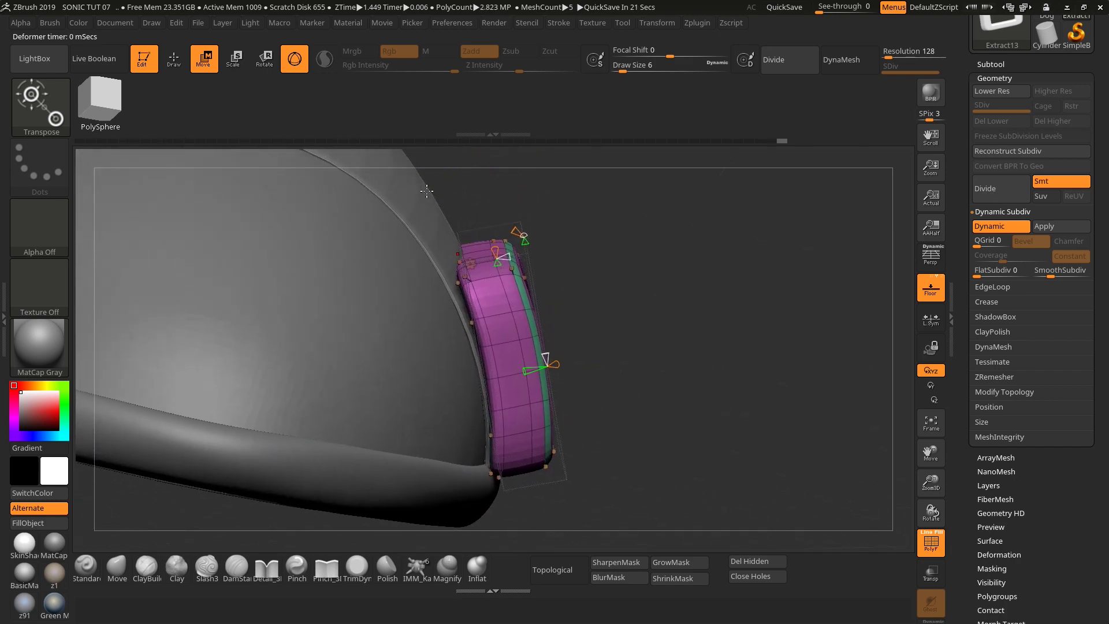
{"action": "mouse_move", "coordinate": [567, 390]}
{"action": "left_mouse_down"}
{"action": "mouse_move", "coordinate": [439, 369]}
{"action": "mouse_move", "coordinate": [627, 391]}
{"action": "left_mouse_up"}
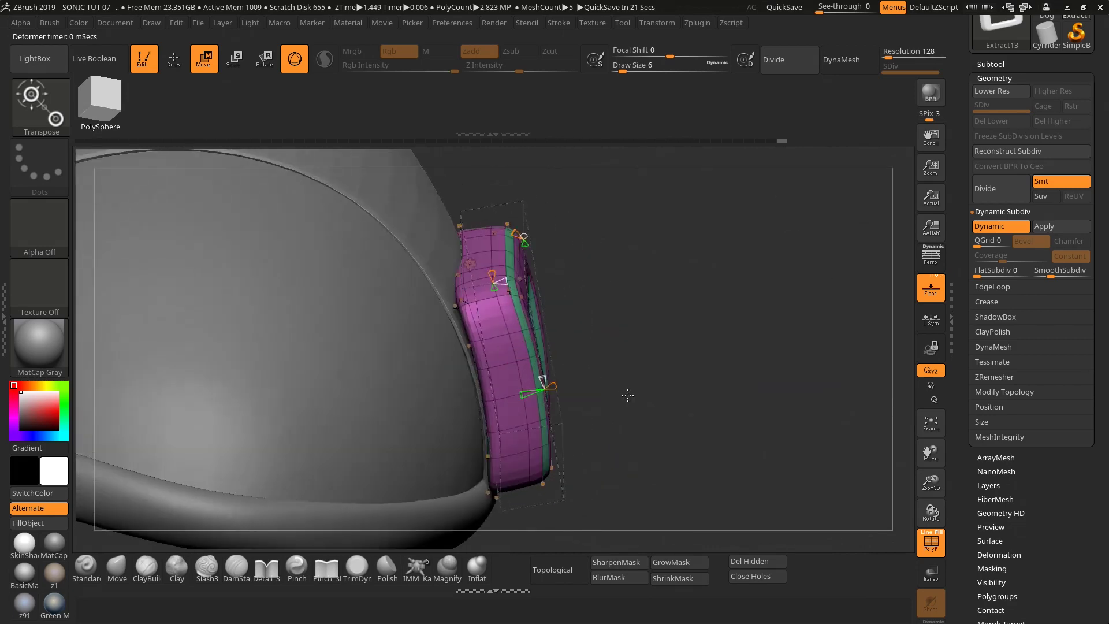
{"action": "mouse_move", "coordinate": [549, 370]}
{"action": "left_mouse_down"}
{"action": "mouse_move", "coordinate": [520, 392]}
{"action": "mouse_move", "coordinate": [557, 387]}
{"action": "left_mouse_up"}
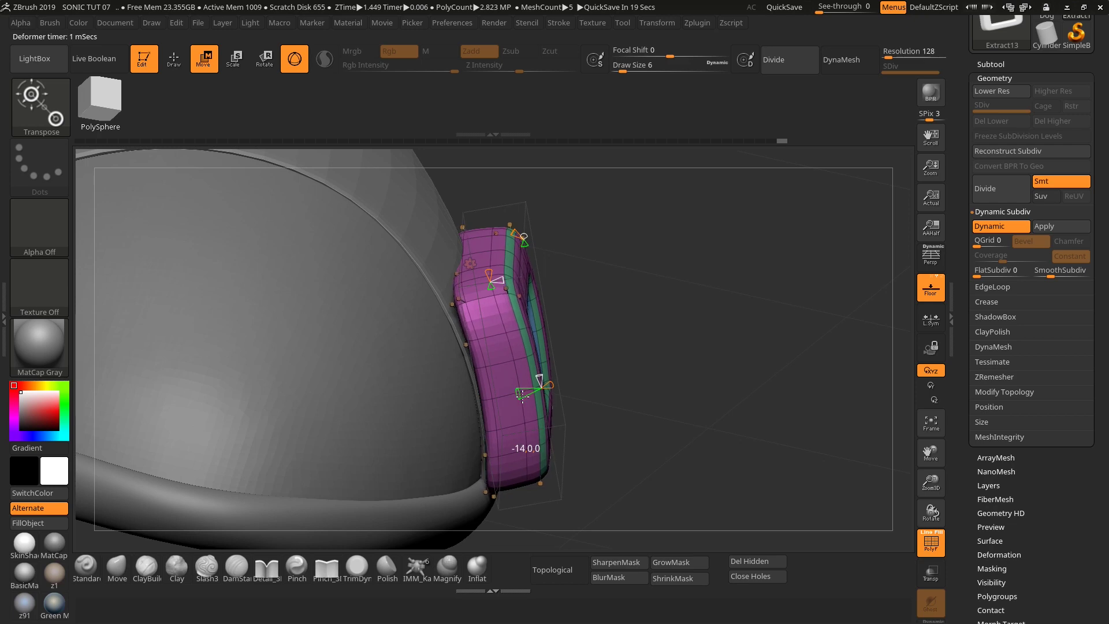
{"action": "mouse_move", "coordinate": [647, 387]}
{"action": "left_mouse_down"}
{"action": "mouse_move", "coordinate": [674, 379]}
{"action": "mouse_move", "coordinate": [688, 426]}
{"action": "mouse_move", "coordinate": [678, 397]}
{"action": "mouse_move", "coordinate": [737, 371]}
{"action": "mouse_move", "coordinate": [753, 349]}
{"action": "left_mouse_up"}
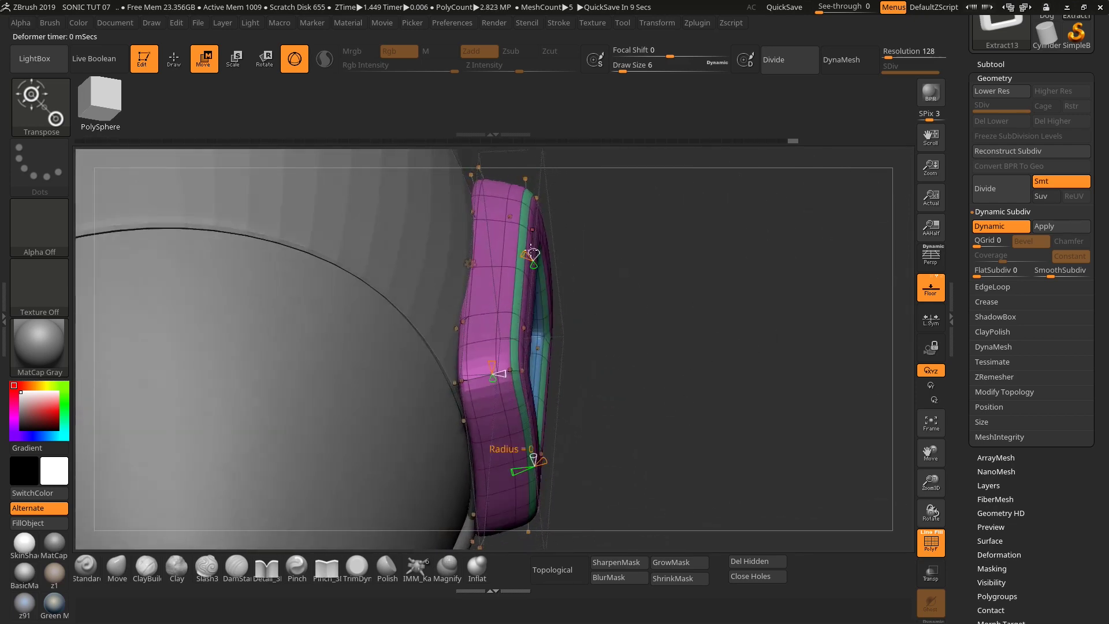
{"action": "left_click_drag", "start_coordinate": [524, 255], "coordinate": [574, 254]}
{"action": "key", "text": "ctrl+z"}
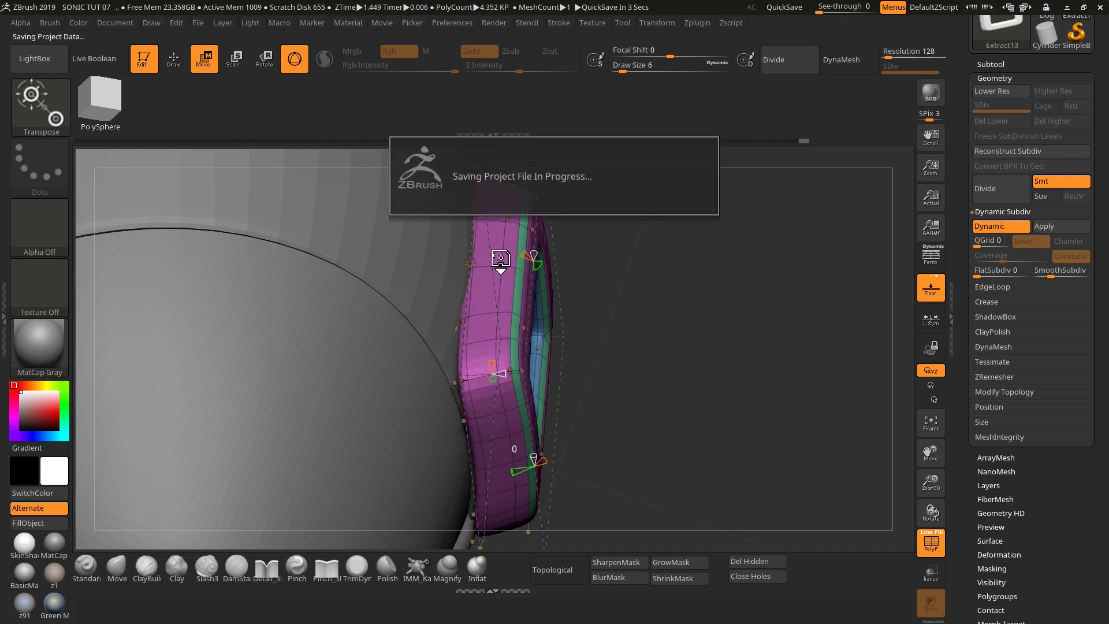
Rebend the buckle ring to -90 and orbit to check its curve along the shoe.
{"action": "mouse_move", "coordinate": [670, 366]}
{"action": "left_mouse_down"}
{"action": "mouse_move", "coordinate": [688, 364]}
{"action": "mouse_move", "coordinate": [678, 344]}
{"action": "mouse_move", "coordinate": [722, 322]}
{"action": "mouse_move", "coordinate": [624, 252]}
{"action": "left_mouse_up"}
{"action": "left_click_drag", "start_coordinate": [527, 208], "coordinate": [496, 211]}
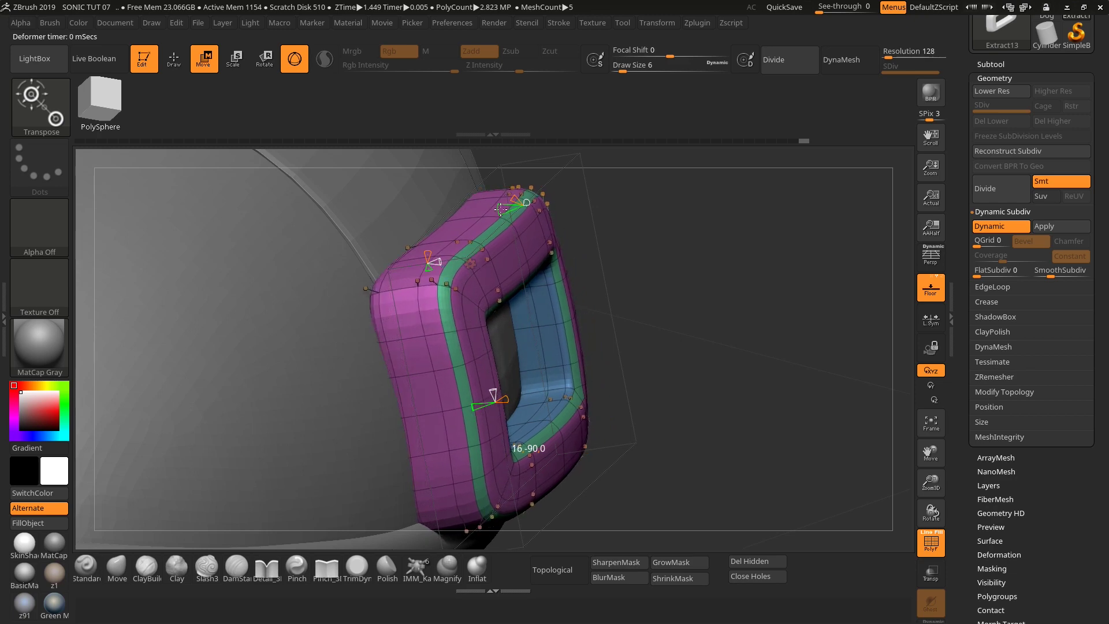
{"action": "mouse_move", "coordinate": [722, 243]}
{"action": "left_mouse_down"}
{"action": "mouse_move", "coordinate": [696, 247]}
{"action": "mouse_move", "coordinate": [691, 297]}
{"action": "mouse_move", "coordinate": [685, 184]}
{"action": "left_mouse_up"}
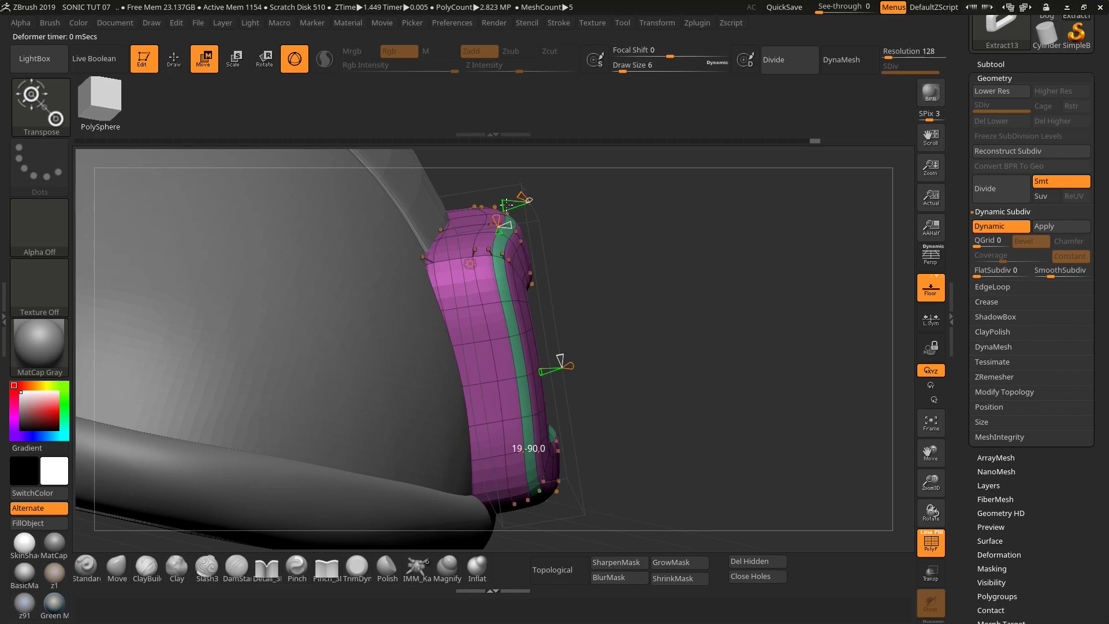
{"action": "mouse_move", "coordinate": [536, 201]}
{"action": "left_mouse_down"}
{"action": "mouse_move", "coordinate": [686, 410]}
{"action": "mouse_move", "coordinate": [482, 192]}
{"action": "left_mouse_up"}
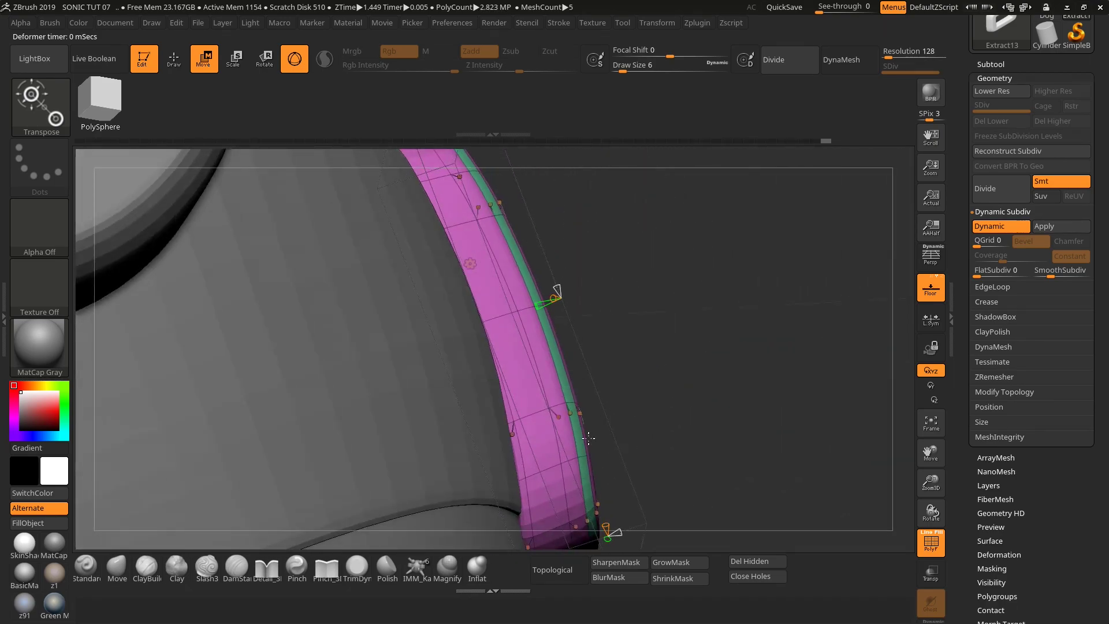
{"action": "mouse_move", "coordinate": [588, 439]}
{"action": "left_mouse_down"}
{"action": "mouse_move", "coordinate": [606, 404]}
{"action": "mouse_move", "coordinate": [604, 364]}
{"action": "mouse_move", "coordinate": [644, 384]}
{"action": "mouse_move", "coordinate": [522, 343]}
{"action": "mouse_move", "coordinate": [473, 375]}
{"action": "left_mouse_up"}
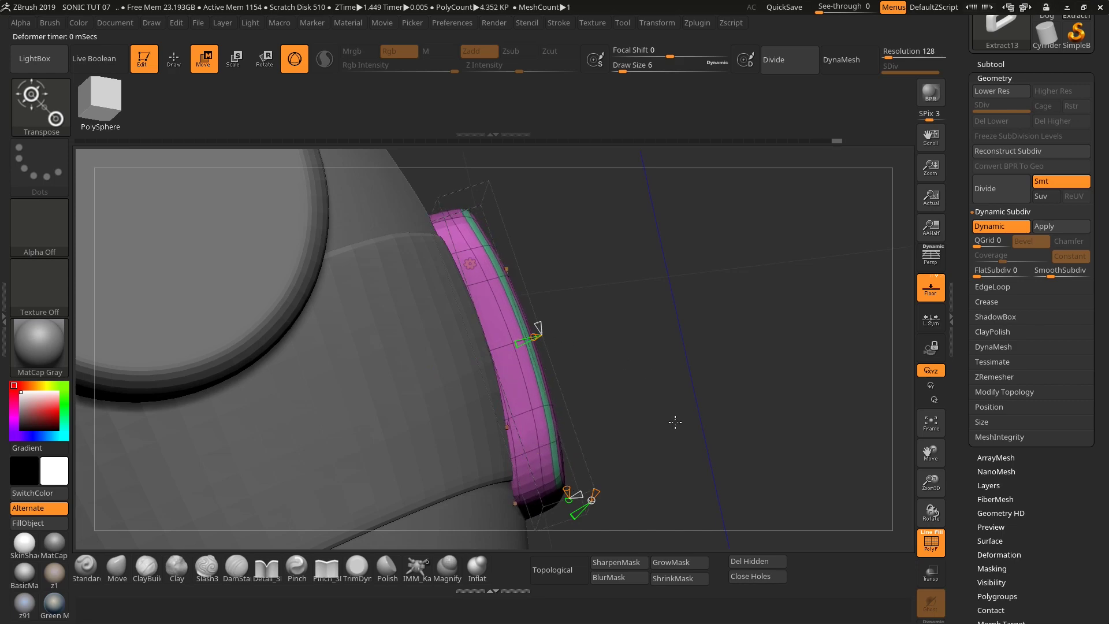
{"action": "mouse_move", "coordinate": [675, 421]}
{"action": "left_mouse_down"}
{"action": "mouse_move", "coordinate": [664, 329]}
{"action": "mouse_move", "coordinate": [701, 416]}
{"action": "mouse_move", "coordinate": [682, 382]}
{"action": "mouse_move", "coordinate": [644, 415]}
{"action": "mouse_move", "coordinate": [710, 391]}
{"action": "mouse_move", "coordinate": [664, 448]}
{"action": "mouse_move", "coordinate": [710, 410]}
{"action": "mouse_move", "coordinate": [695, 408]}
{"action": "mouse_move", "coordinate": [699, 453]}
{"action": "mouse_move", "coordinate": [616, 505]}
{"action": "mouse_move", "coordinate": [639, 439]}
{"action": "mouse_move", "coordinate": [657, 453]}
{"action": "left_mouse_up"}
Return to ZModeler, disable the buckle's Dynamic Subdiv, frame the shoe, and turn PolyF off.
{"action": "left_click", "coordinate": [183, 60]}
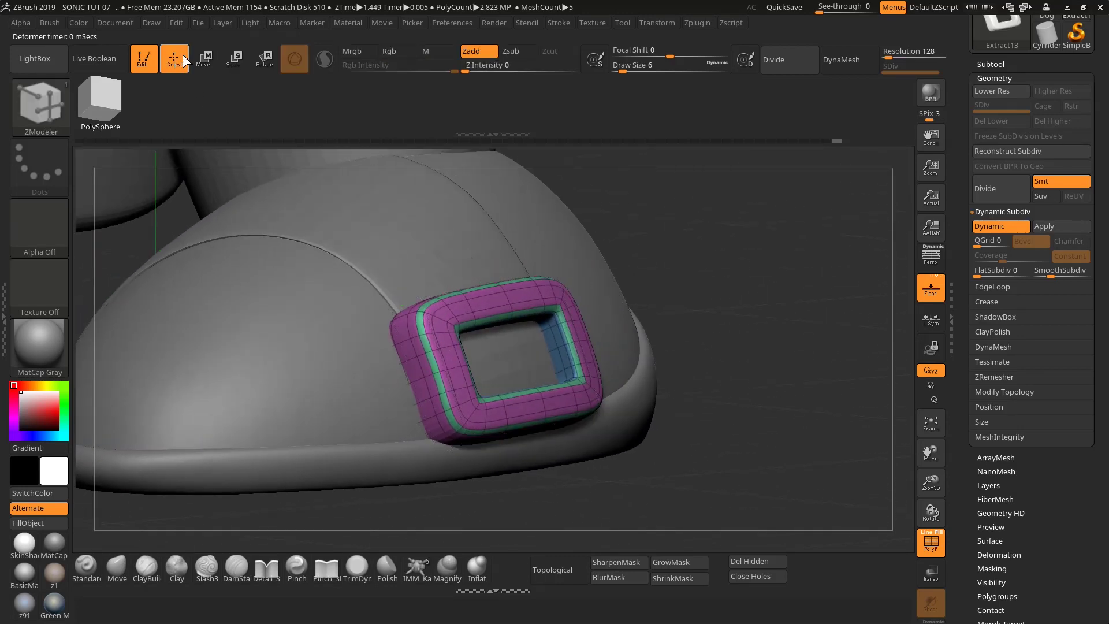
{"action": "mouse_move", "coordinate": [762, 415]}
{"action": "left_mouse_down"}
{"action": "mouse_move", "coordinate": [799, 445]}
{"action": "mouse_move", "coordinate": [736, 508]}
{"action": "mouse_move", "coordinate": [755, 517]}
{"action": "left_mouse_up"}
{"action": "left_click", "coordinate": [989, 226]}
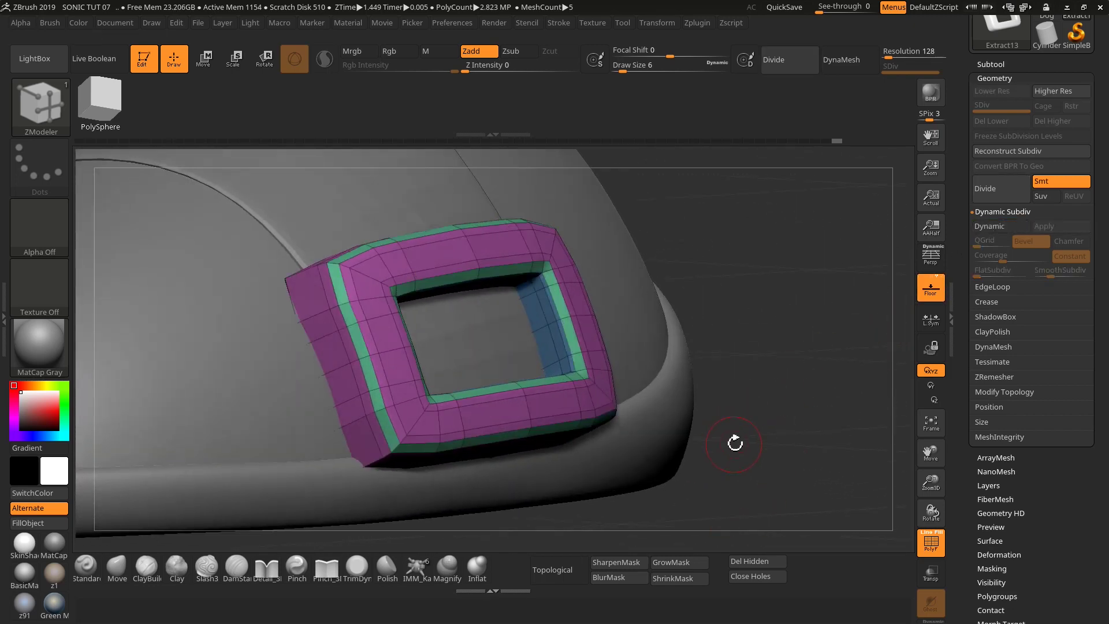
{"action": "mouse_move", "coordinate": [735, 443]}
{"action": "left_mouse_down"}
{"action": "mouse_move", "coordinate": [755, 421]}
{"action": "mouse_move", "coordinate": [671, 416]}
{"action": "mouse_move", "coordinate": [644, 519]}
{"action": "mouse_move", "coordinate": [653, 522]}
{"action": "mouse_move", "coordinate": [688, 448]}
{"action": "mouse_move", "coordinate": [715, 445]}
{"action": "mouse_move", "coordinate": [657, 507]}
{"action": "mouse_move", "coordinate": [706, 458]}
{"action": "mouse_move", "coordinate": [684, 555]}
{"action": "mouse_move", "coordinate": [715, 401]}
{"action": "mouse_move", "coordinate": [711, 433]}
{"action": "mouse_move", "coordinate": [674, 458]}
{"action": "mouse_move", "coordinate": [618, 459]}
{"action": "mouse_move", "coordinate": [649, 462]}
{"action": "mouse_move", "coordinate": [664, 439]}
{"action": "mouse_move", "coordinate": [672, 462]}
{"action": "mouse_move", "coordinate": [711, 485]}
{"action": "left_mouse_up"}
{"action": "left_click", "coordinate": [938, 424]}
{"action": "left_click", "coordinate": [931, 542]}
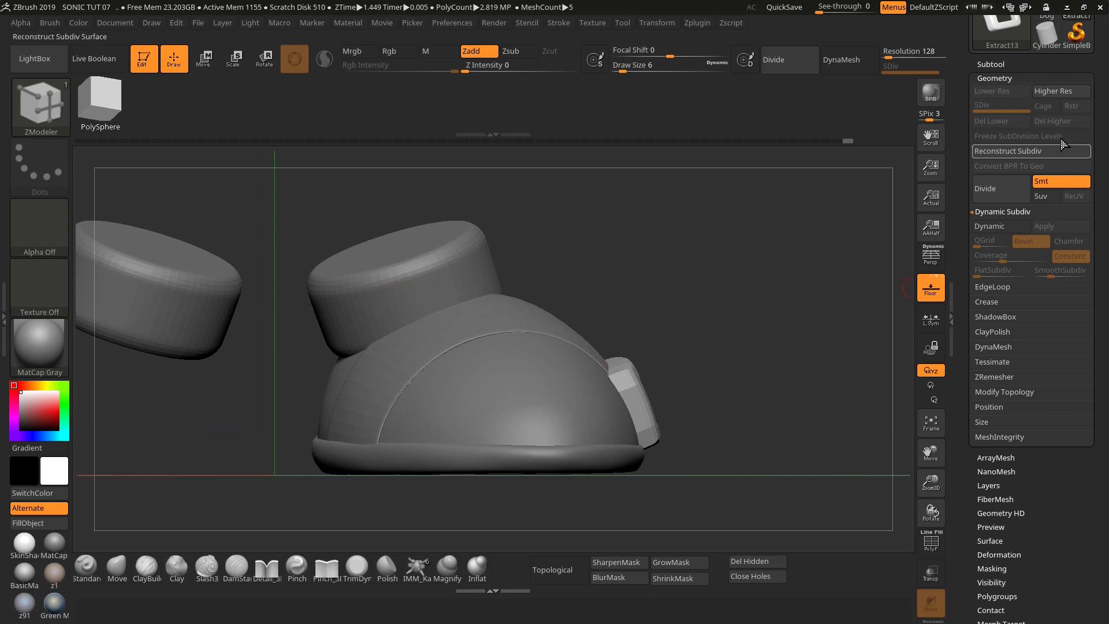
Select PolySphere4 and hide its loose left cuff with a Ctrl+Shift SelectRect.
{"action": "left_click", "coordinate": [990, 64]}
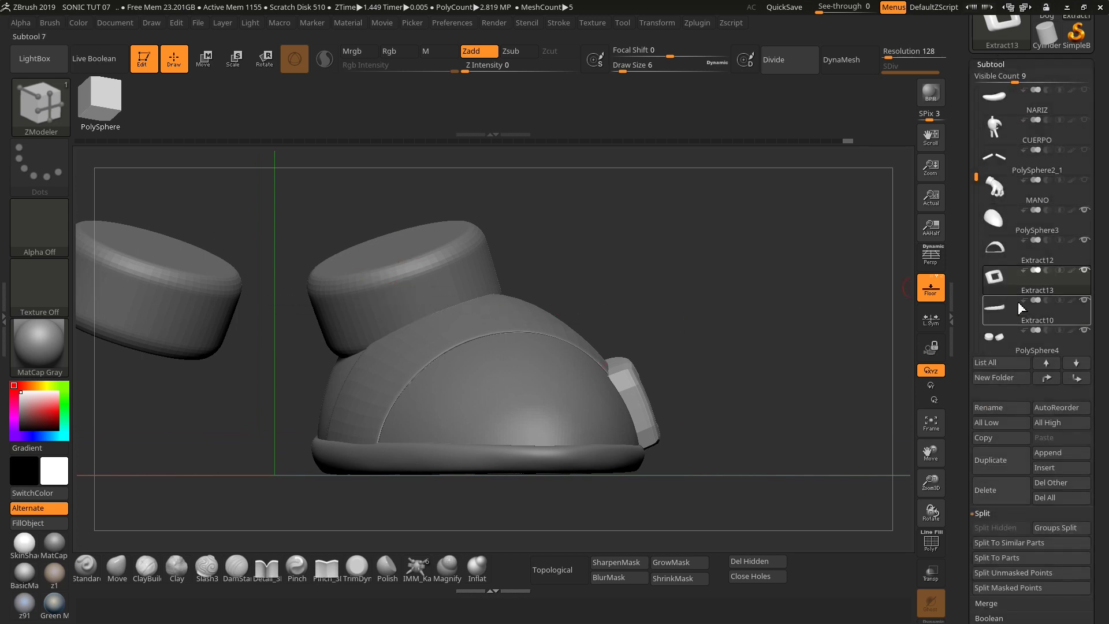
{"action": "left_click", "coordinate": [1003, 338]}
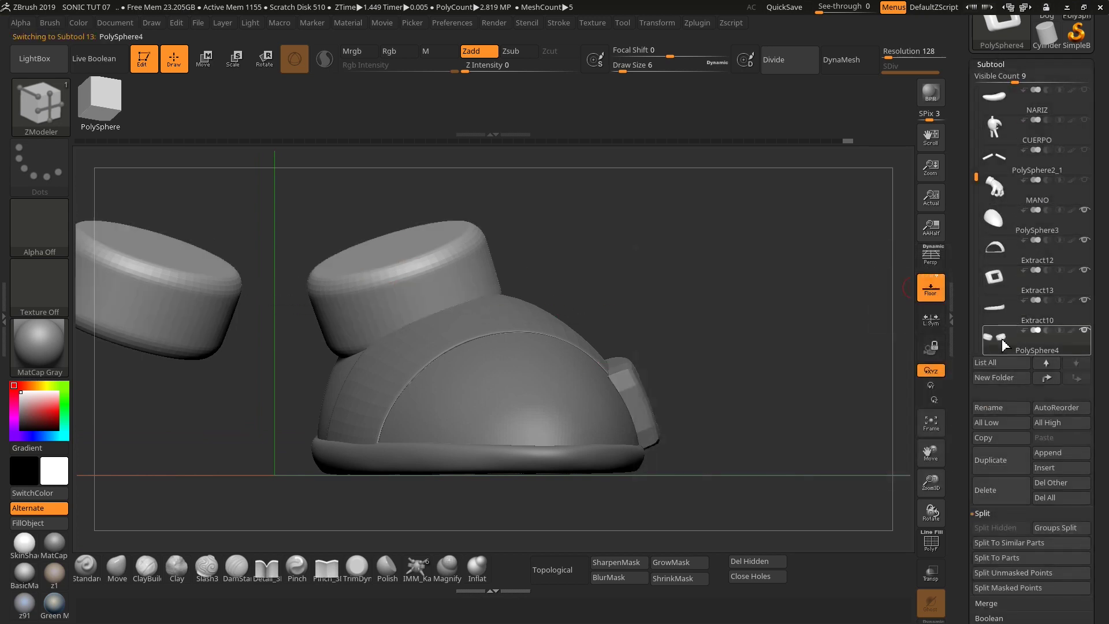
{"action": "mouse_move", "coordinate": [751, 347]}
{"action": "left_mouse_down", "text": "alt"}
{"action": "mouse_move", "coordinate": [690, 354]}
{"action": "mouse_move", "coordinate": [346, 323]}
{"action": "left_mouse_up", "text": "alt"}
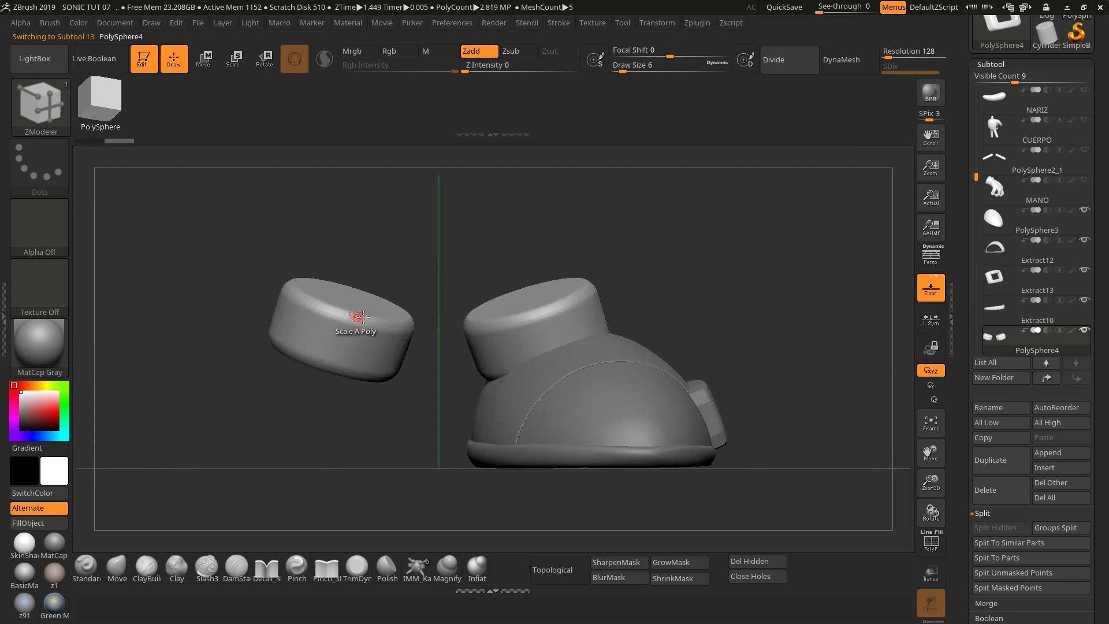
{"action": "key", "text": "ctrl"}
{"action": "key", "text": "ctrl+shift"}
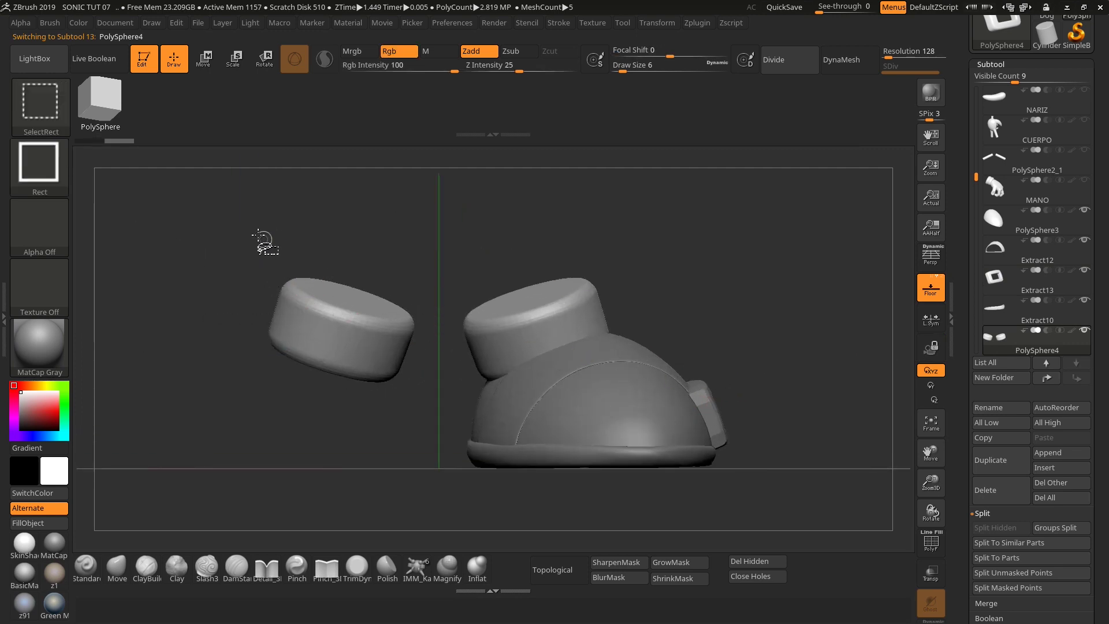
{"action": "left_click_drag", "start_coordinate": [215, 207], "coordinate": [446, 446], "text": "ctrl+shift"}
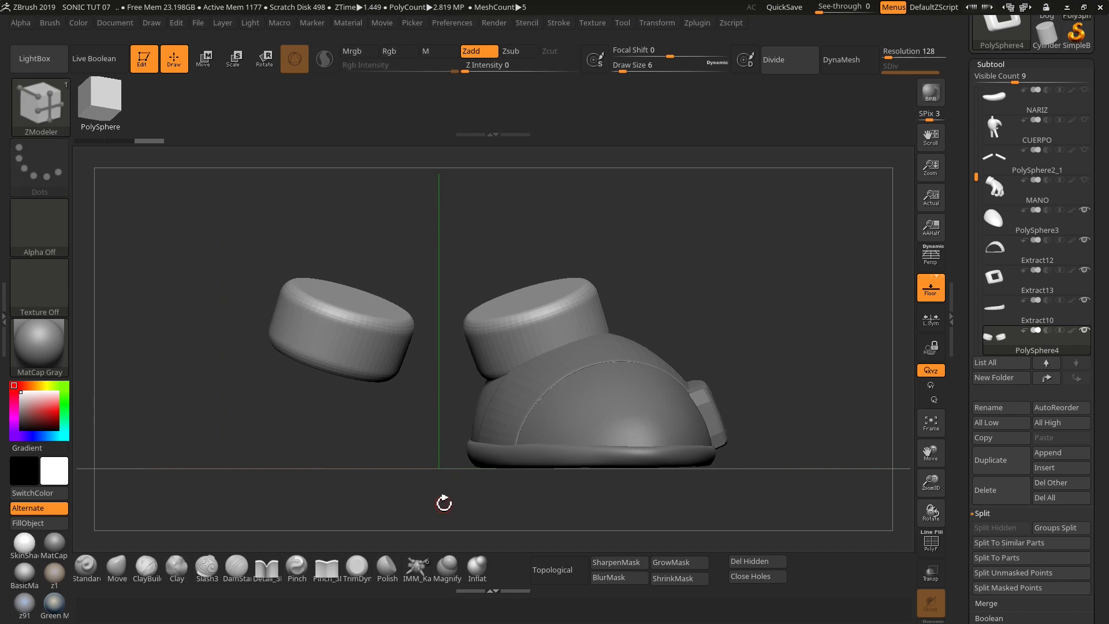
{"action": "left_click_drag", "start_coordinate": [187, 199], "coordinate": [437, 442], "text": "ctrl+shift"}
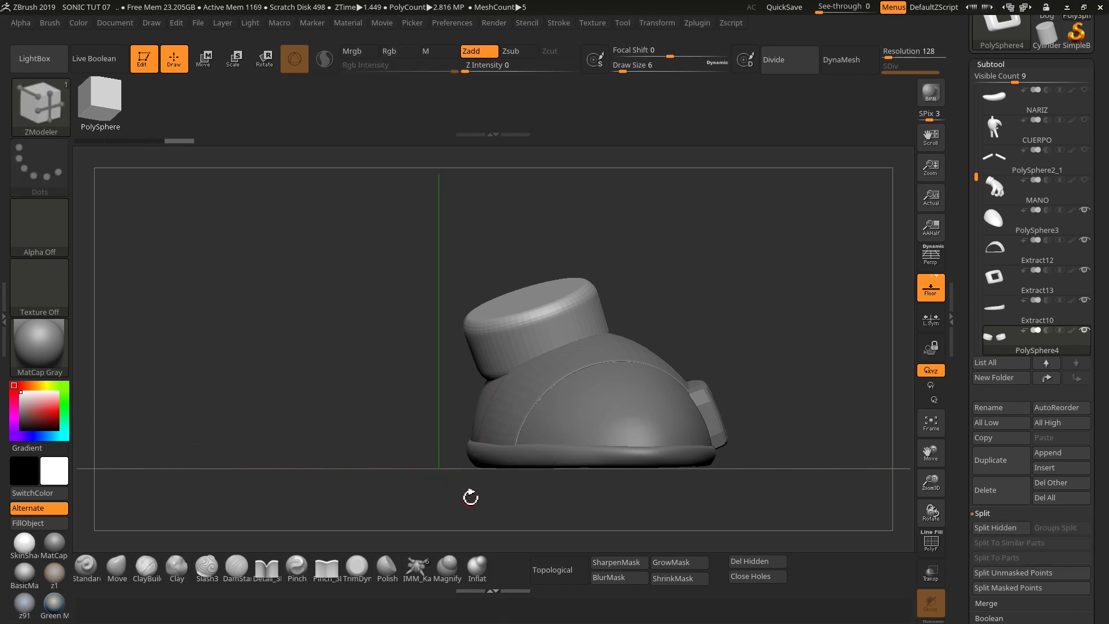
Delete the hidden cuff with Del Hidden, show PolyF, and select the DamStandard brush.
{"action": "left_click", "coordinate": [749, 561]}
{"action": "mouse_move", "coordinate": [747, 417]}
{"action": "left_mouse_down"}
{"action": "mouse_move", "coordinate": [747, 351]}
{"action": "mouse_move", "coordinate": [697, 301]}
{"action": "mouse_move", "coordinate": [731, 287]}
{"action": "left_mouse_up"}
{"action": "scroll", "coordinate": [1040, 427], "scroll_direction": "down", "scroll_amount": 2}
{"action": "left_click", "coordinate": [938, 537]}
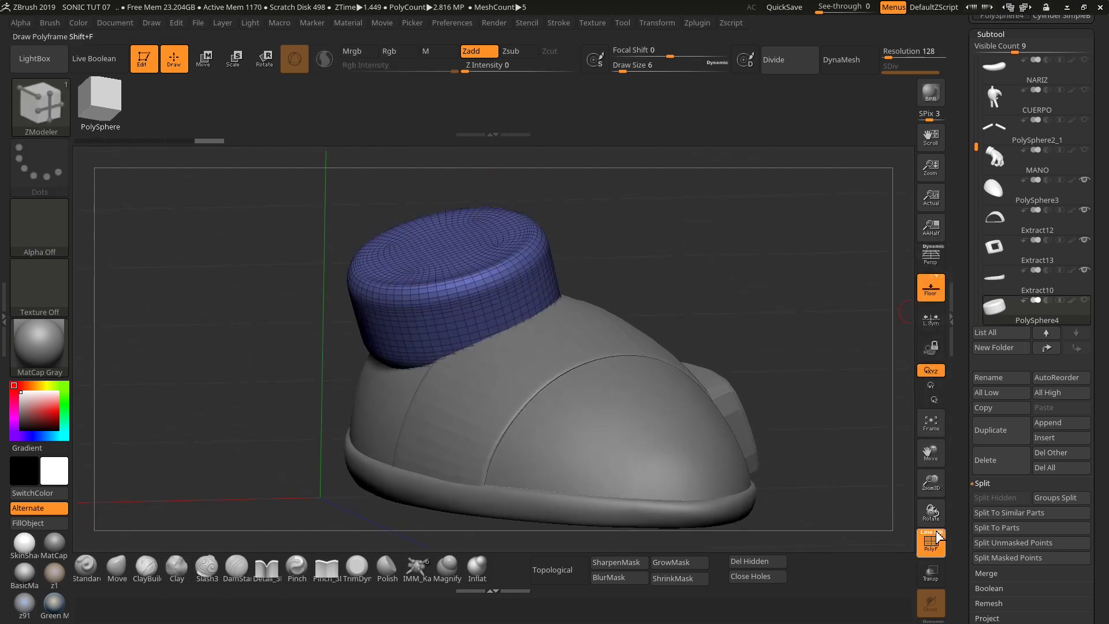
{"action": "left_click_drag", "start_coordinate": [743, 311], "coordinate": [760, 317]}
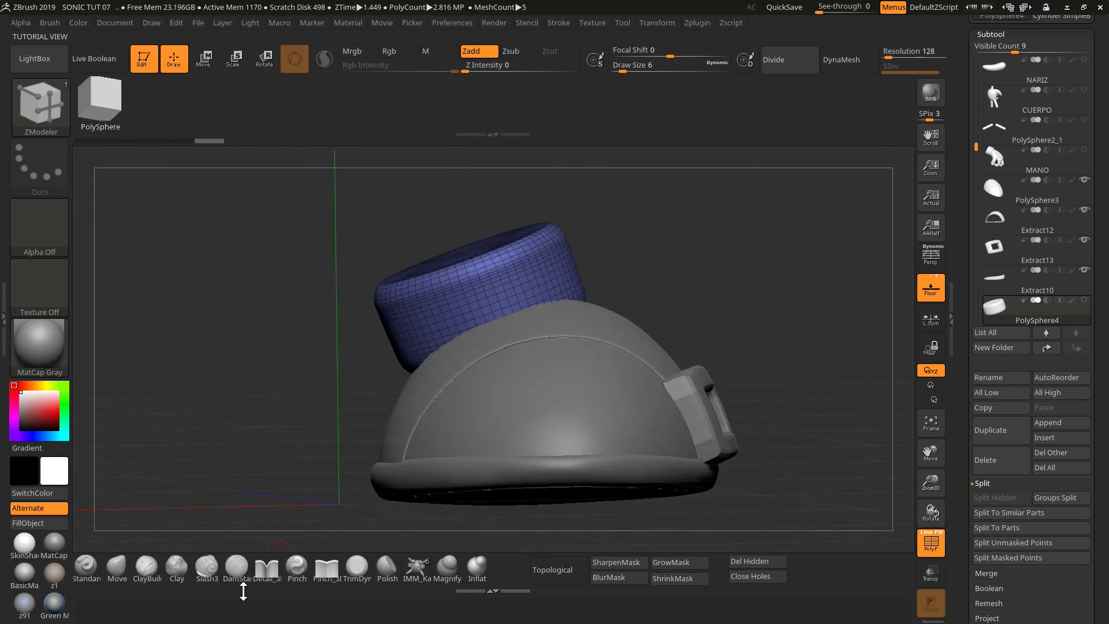
{"action": "left_click", "coordinate": [237, 569]}
Set DamStandard draw size to 24 and hide the PolyF wireframe.
{"action": "key", "text": "s"}
{"action": "mouse_move", "coordinate": [669, 255]}
{"action": "left_mouse_down"}
{"action": "mouse_move", "coordinate": [681, 252]}
{"action": "mouse_move", "coordinate": [599, 233]}
{"action": "left_mouse_up"}
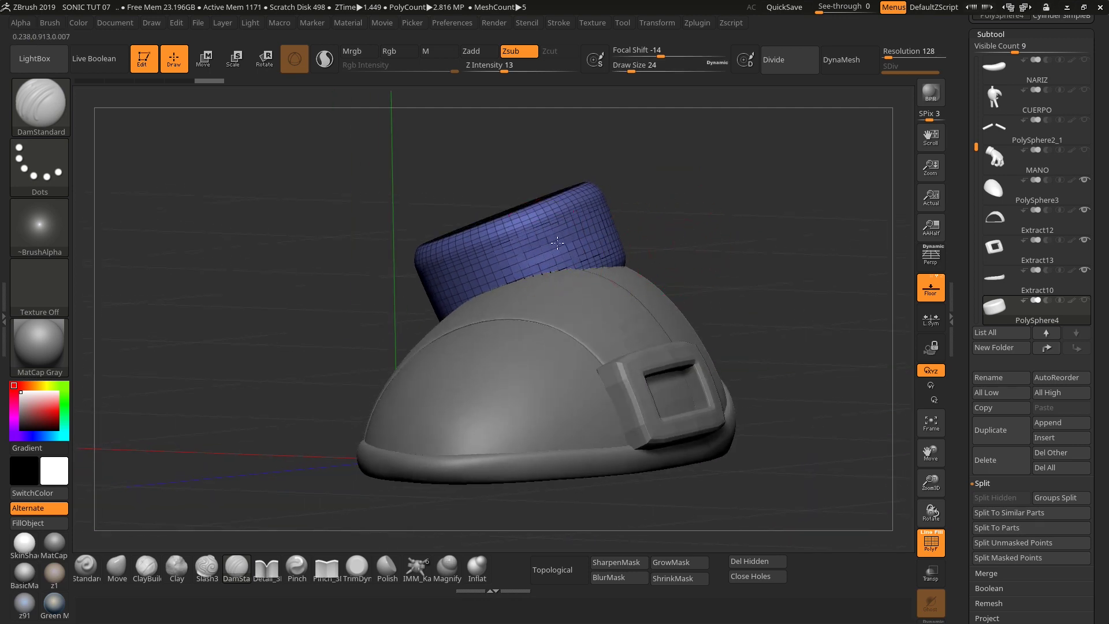
{"action": "left_click", "coordinate": [931, 543]}
{"action": "left_click_drag", "start_coordinate": [644, 258], "coordinate": [620, 236]}
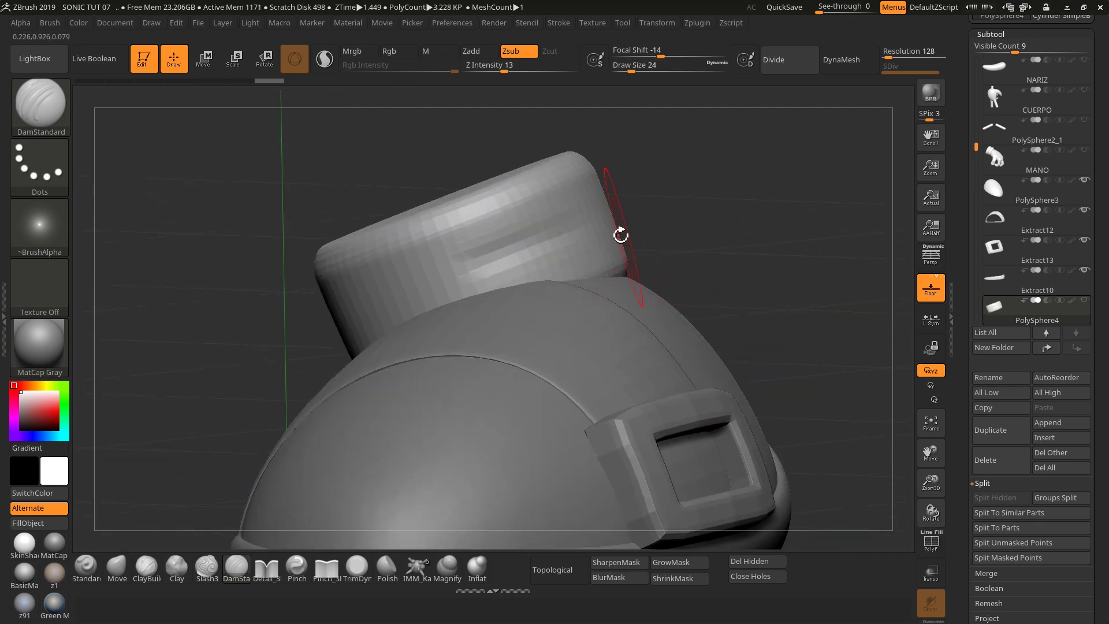
{"action": "left_click_drag", "start_coordinate": [520, 255], "coordinate": [699, 225]}
Carve a groove around the middle of the sock cuff, splitting it into two rolls.
{"action": "left_click_drag", "start_coordinate": [599, 216], "coordinate": [574, 215]}
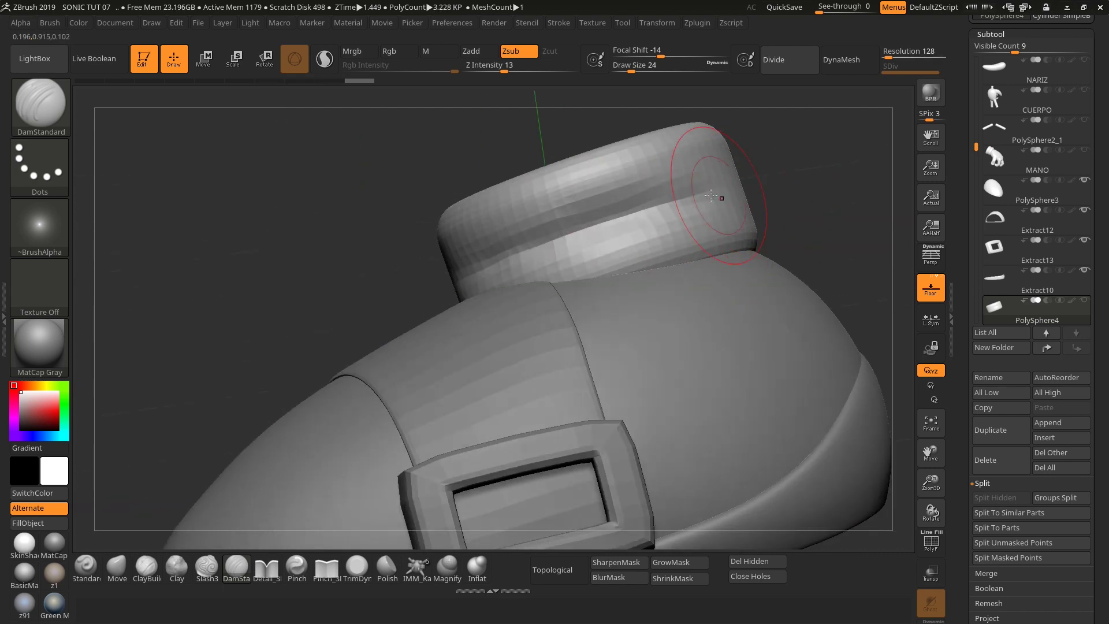
{"action": "mouse_move", "coordinate": [688, 182]}
{"action": "left_mouse_down"}
{"action": "mouse_move", "coordinate": [779, 185]}
{"action": "mouse_move", "coordinate": [780, 198]}
{"action": "left_mouse_up"}
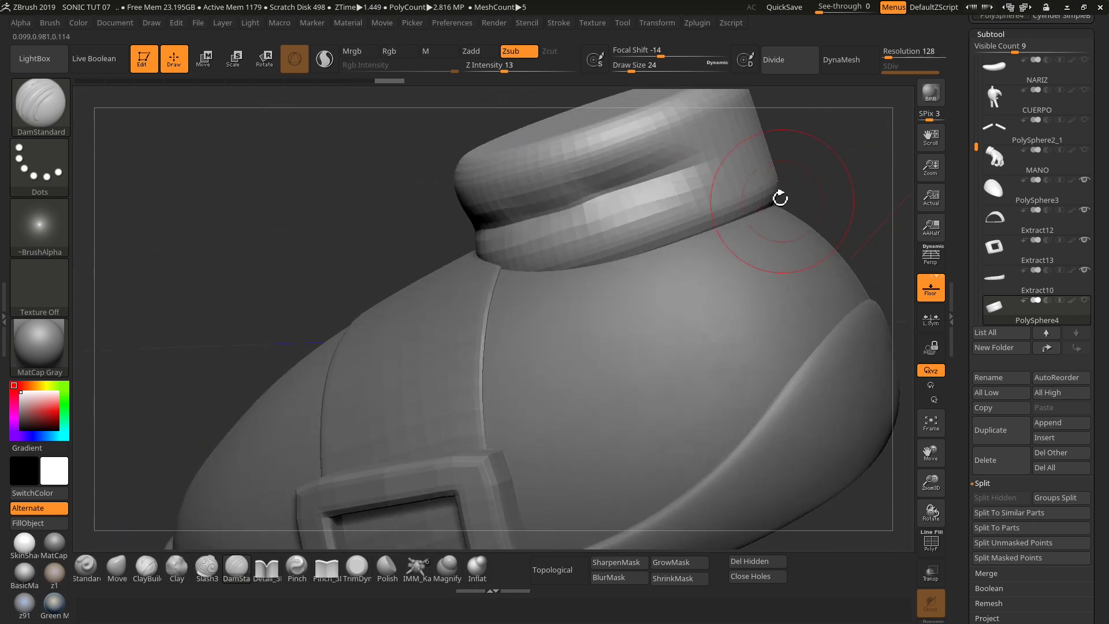
{"action": "left_click_drag", "start_coordinate": [737, 149], "coordinate": [647, 181]}
{"action": "left_click_drag", "start_coordinate": [823, 141], "coordinate": [774, 271]}
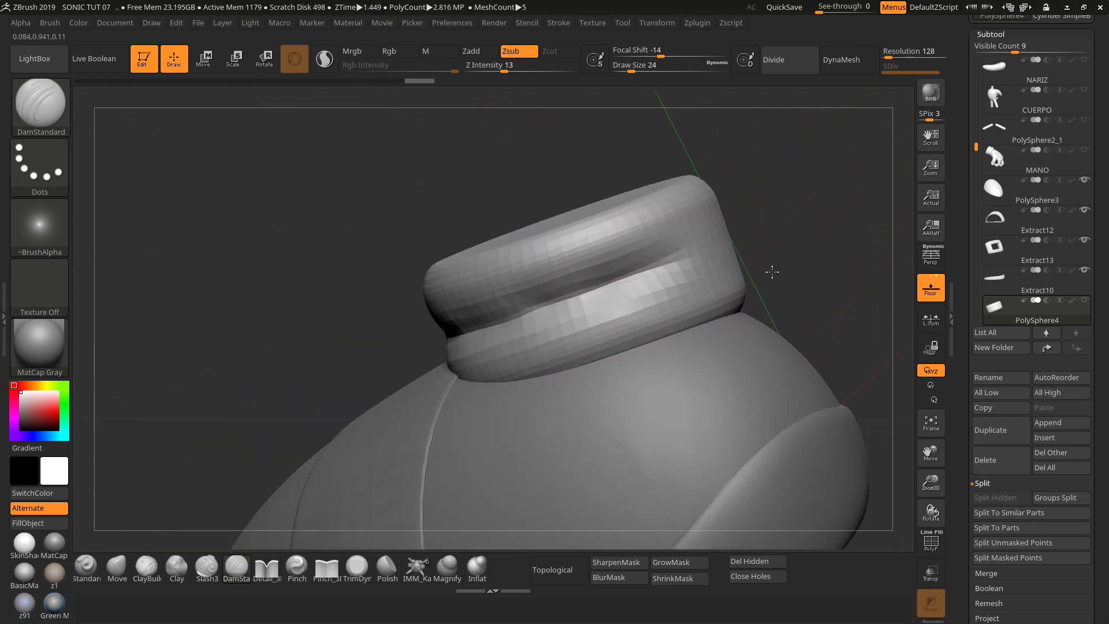
{"action": "left_click_drag", "start_coordinate": [769, 220], "coordinate": [737, 234]}
{"action": "left_click_drag", "start_coordinate": [839, 220], "coordinate": [689, 244]}
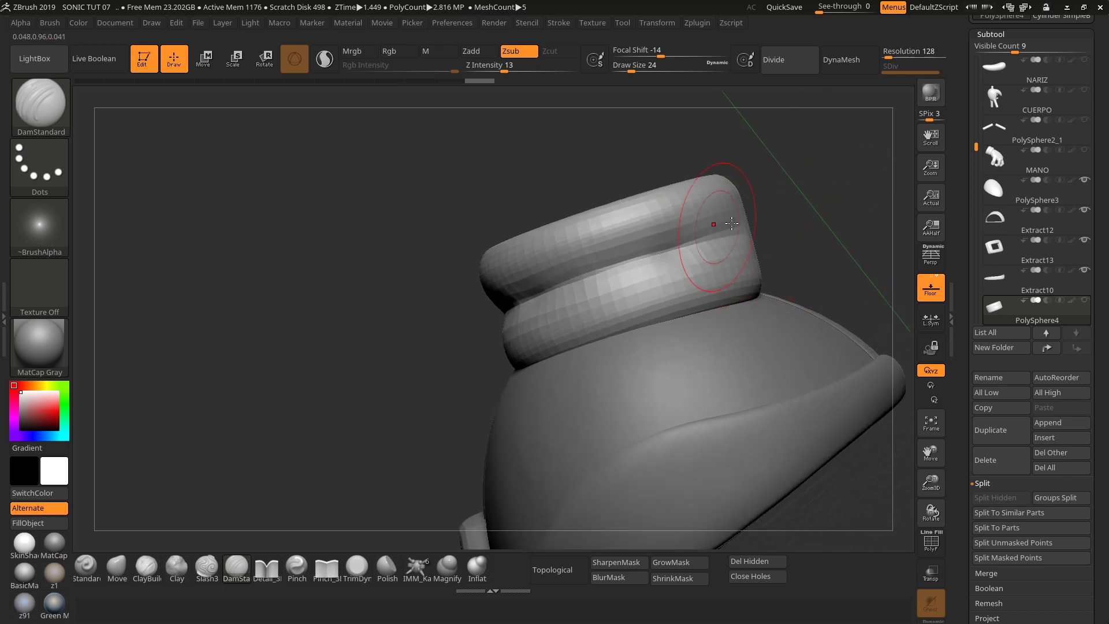
{"action": "mouse_move", "coordinate": [446, 391]}
{"action": "left_mouse_down"}
{"action": "mouse_move", "coordinate": [816, 225]}
{"action": "mouse_move", "coordinate": [865, 185]}
{"action": "mouse_move", "coordinate": [802, 223]}
{"action": "left_mouse_up"}
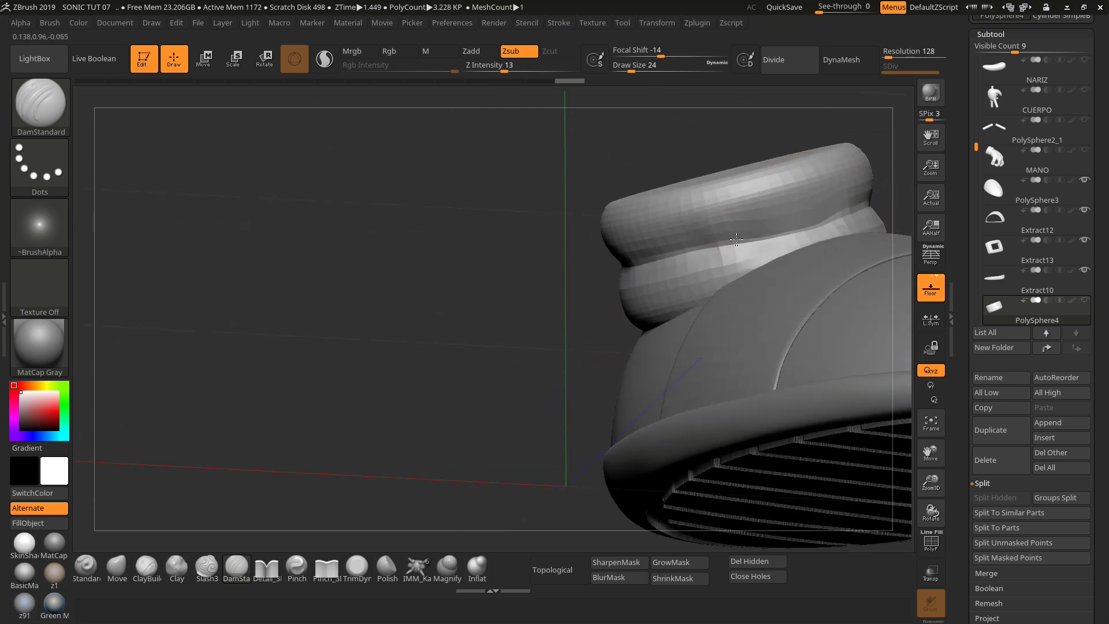
{"action": "left_click_drag", "start_coordinate": [548, 355], "coordinate": [449, 372]}
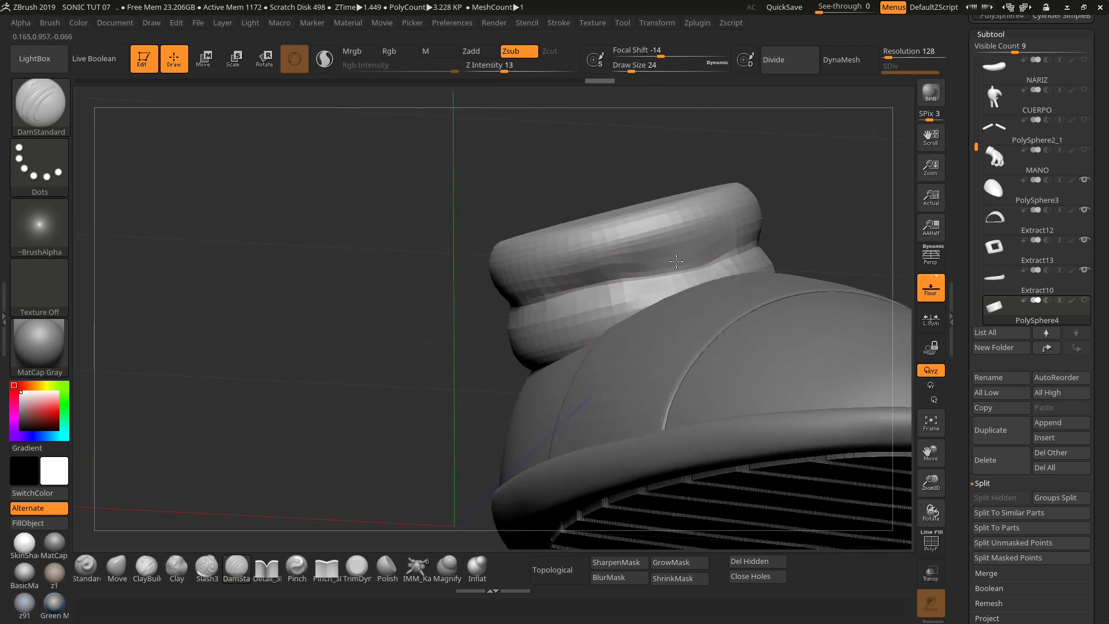
{"action": "left_click_drag", "start_coordinate": [676, 261], "coordinate": [862, 265]}
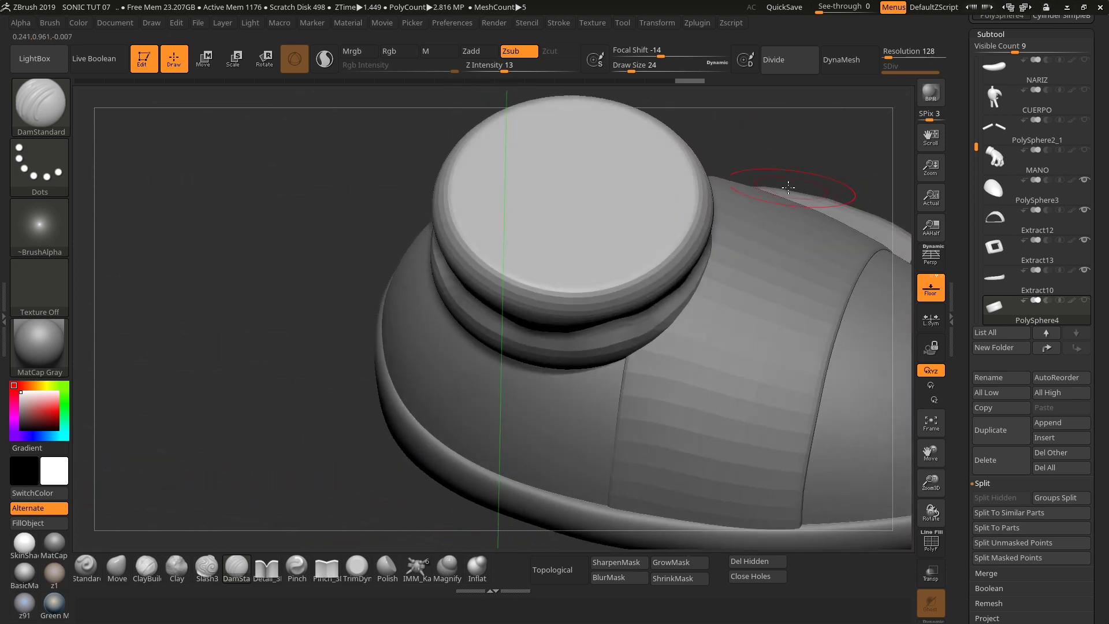
Mask a round patch on the cuff's top with the freehand MaskPen, then invert it.
{"action": "key", "text": "s"}
{"action": "key", "text": "s"}
{"action": "key", "text": "shift"}
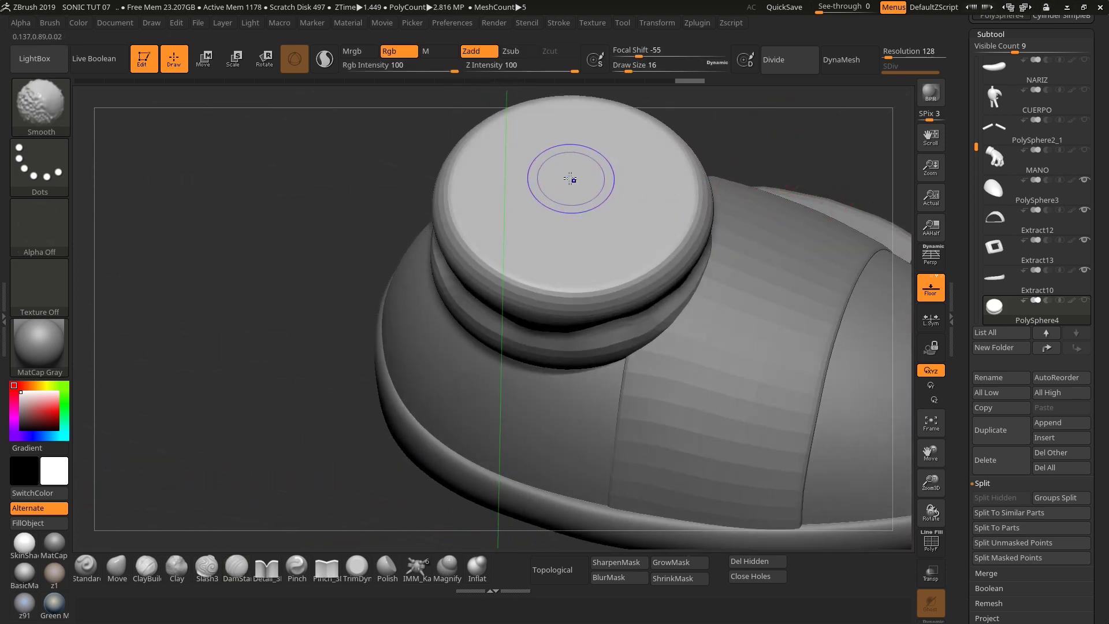
{"action": "key", "text": "ctrl"}
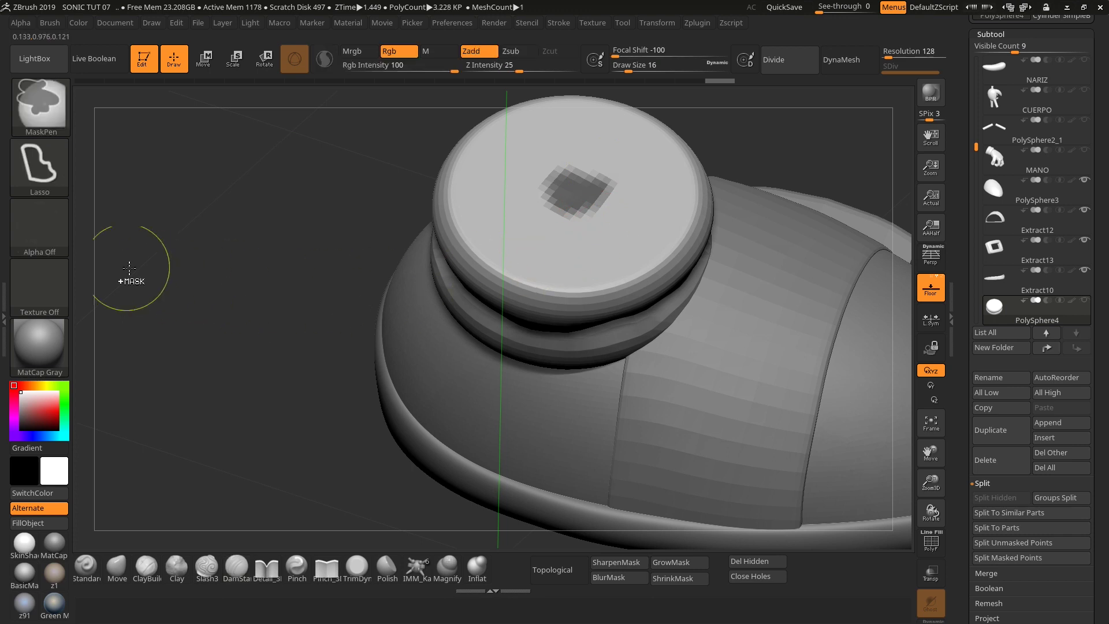
{"action": "left_click", "coordinate": [39, 168], "text": "ctrl"}
{"action": "left_click", "coordinate": [228, 173], "text": "ctrl"}
{"action": "mouse_move", "coordinate": [568, 175]}
{"action": "left_mouse_down", "text": "ctrl"}
{"action": "mouse_move", "coordinate": [540, 189]}
{"action": "mouse_move", "coordinate": [570, 169]}
{"action": "mouse_move", "coordinate": [567, 204]}
{"action": "left_mouse_up", "text": "ctrl"}
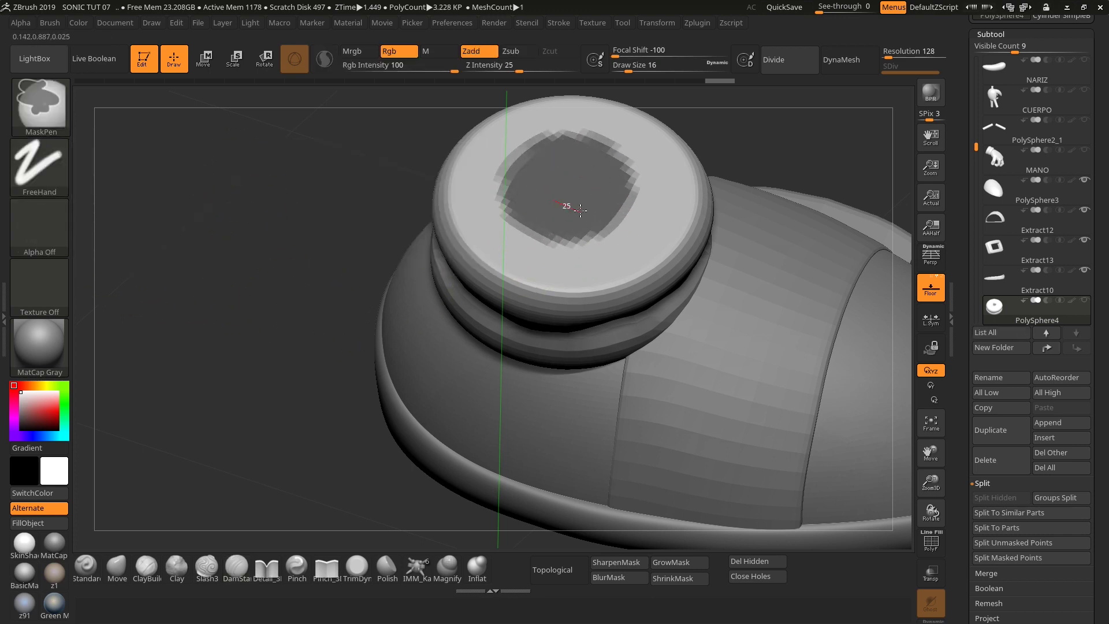
{"action": "left_click", "coordinate": [760, 148], "text": "ctrl"}
Inflate the unmasked cap-top patch, then smooth it at brush size 45.
{"action": "left_click", "coordinate": [477, 566]}
{"action": "key", "text": "s"}
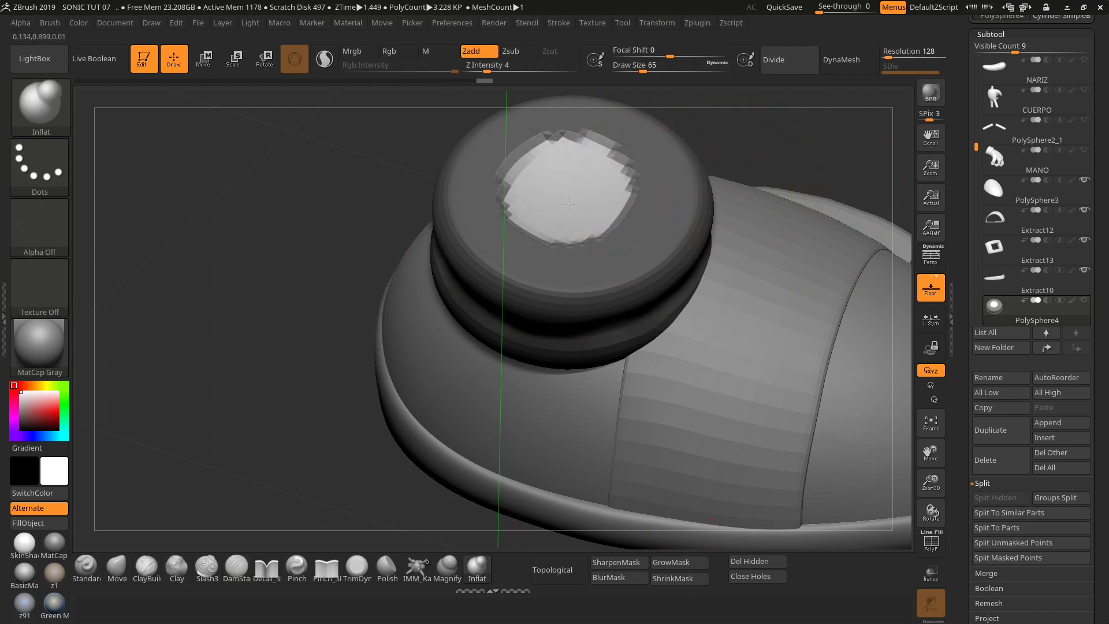
{"action": "mouse_move", "coordinate": [568, 203]}
{"action": "left_mouse_down"}
{"action": "mouse_move", "coordinate": [558, 205]}
{"action": "mouse_move", "coordinate": [578, 186]}
{"action": "mouse_move", "coordinate": [564, 201]}
{"action": "mouse_move", "coordinate": [569, 193]}
{"action": "left_mouse_up"}
{"action": "key", "text": "shift"}
{"action": "key", "text": "s"}
{"action": "key", "text": "s"}
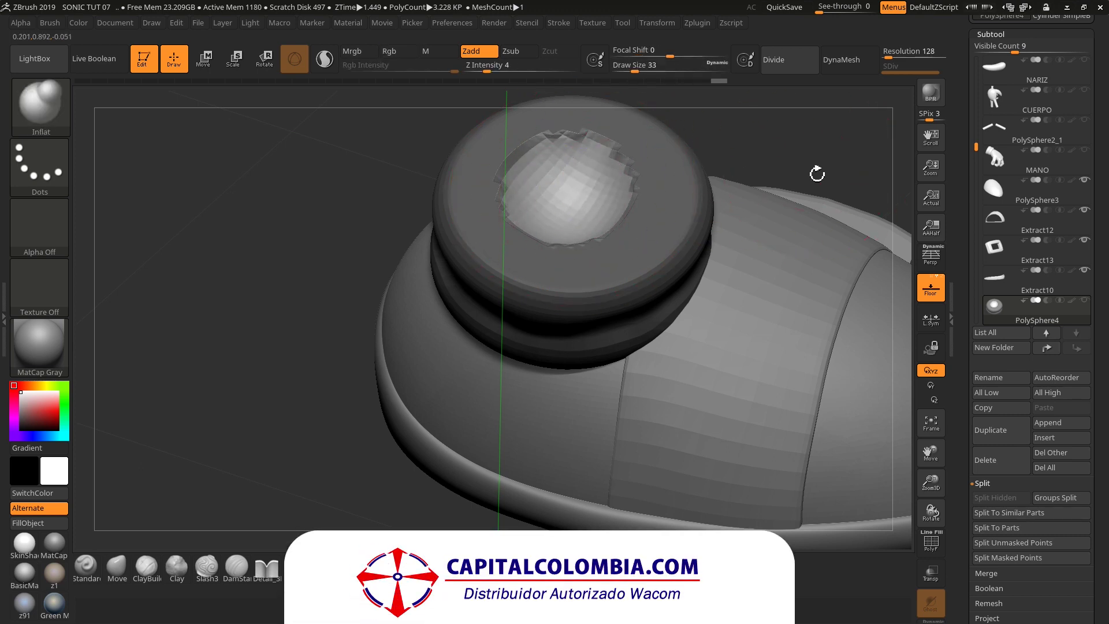
{"action": "mouse_move", "coordinate": [817, 173]}
{"action": "left_mouse_down"}
{"action": "mouse_move", "coordinate": [787, 143]}
{"action": "mouse_move", "coordinate": [783, 196]}
{"action": "left_mouse_up"}
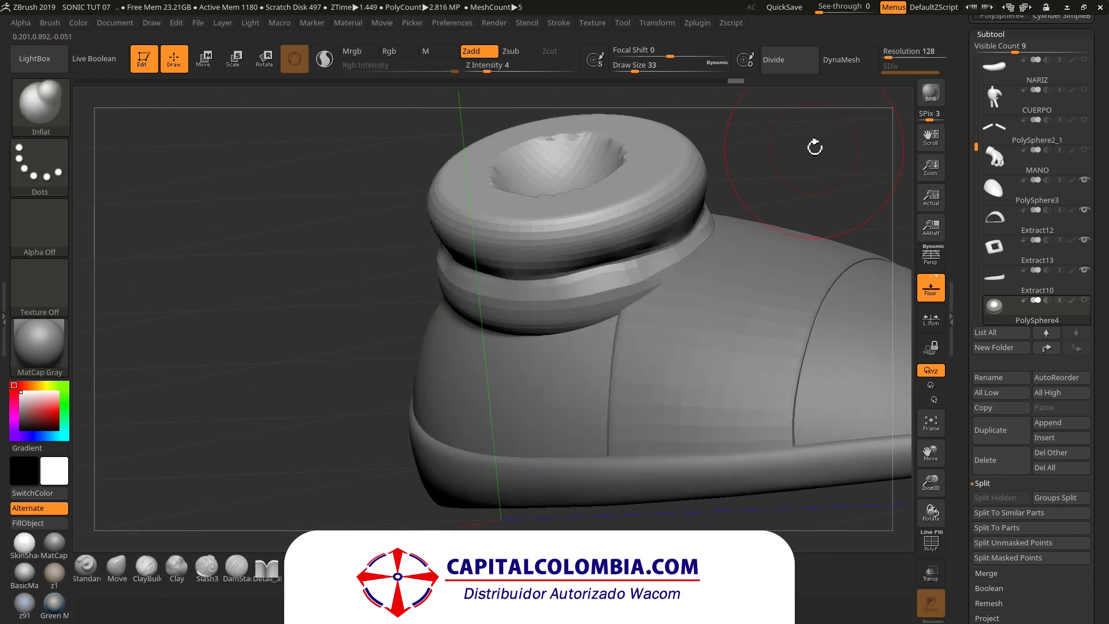
Push the cuff's inner surface in with the Move brush at size 39, then smooth it.
{"action": "key", "text": "s"}
{"action": "left_click", "coordinate": [117, 566]}
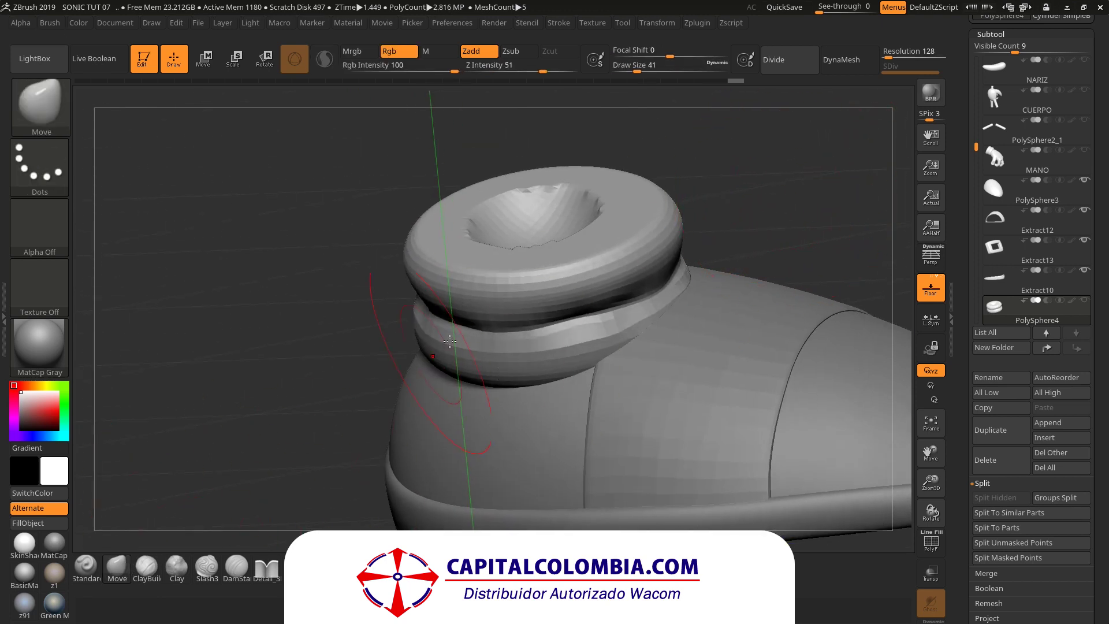
{"action": "mouse_move", "coordinate": [778, 162]}
{"action": "left_mouse_down"}
{"action": "mouse_move", "coordinate": [771, 210]}
{"action": "mouse_move", "coordinate": [787, 216]}
{"action": "left_mouse_up"}
{"action": "key", "text": "s"}
{"action": "key", "text": "s"}
{"action": "left_click_drag", "start_coordinate": [537, 248], "coordinate": [524, 235]}
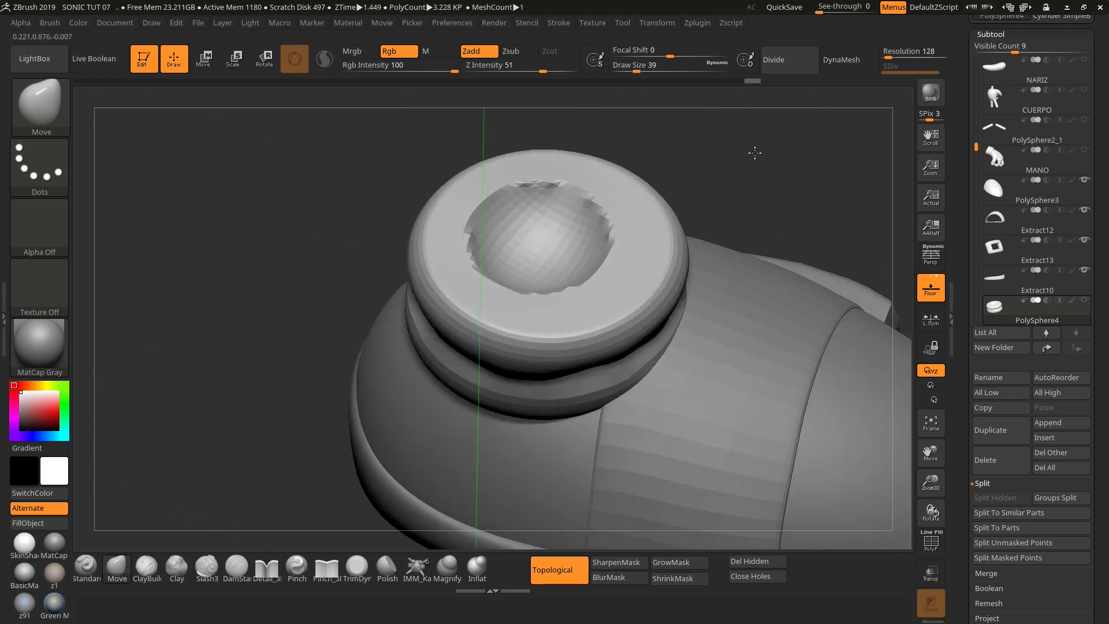
{"action": "mouse_move", "coordinate": [755, 154]}
{"action": "left_mouse_down"}
{"action": "mouse_move", "coordinate": [569, 233]}
{"action": "mouse_move", "coordinate": [735, 166]}
{"action": "mouse_move", "coordinate": [576, 277]}
{"action": "left_mouse_up"}
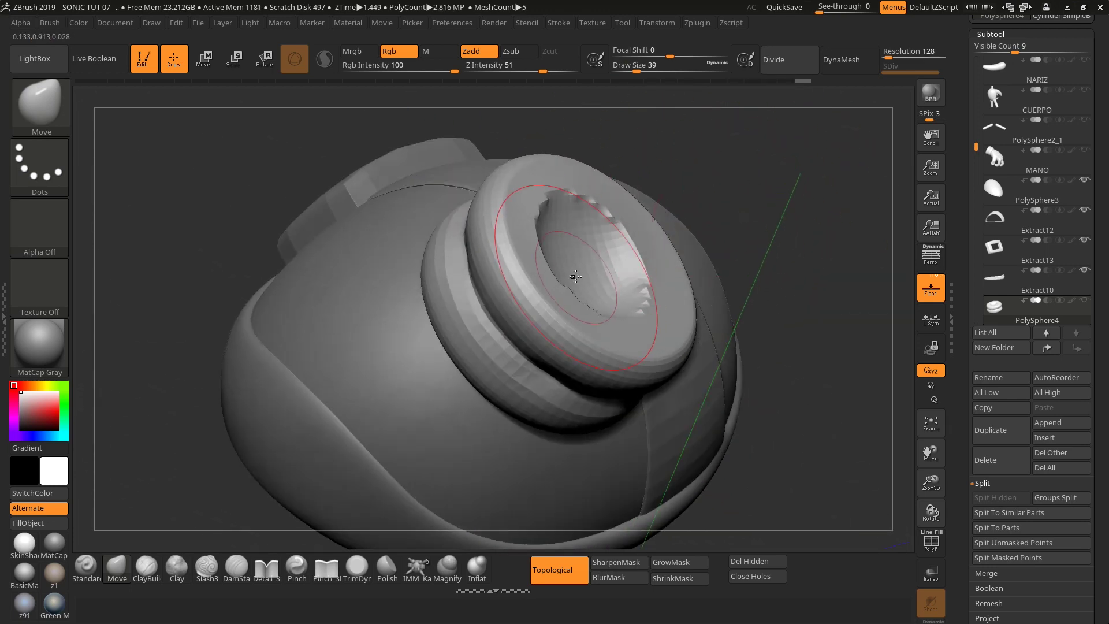
{"action": "mouse_move", "coordinate": [769, 190]}
{"action": "left_mouse_down"}
{"action": "mouse_move", "coordinate": [711, 243]}
{"action": "mouse_move", "coordinate": [578, 272]}
{"action": "left_mouse_up"}
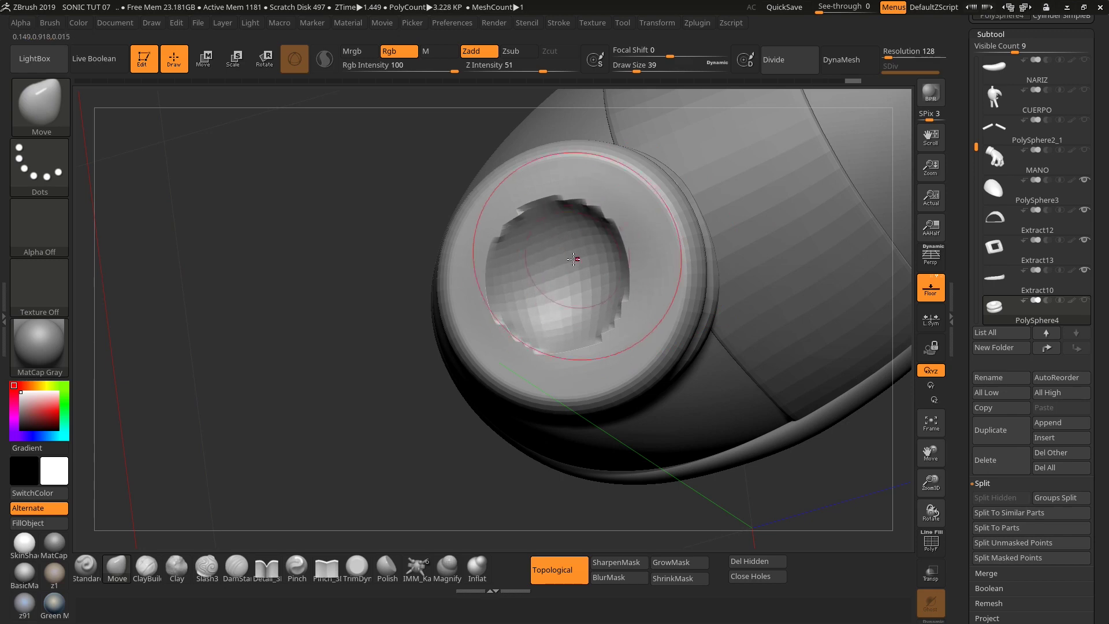
{"action": "key", "text": "shift"}
{"action": "mouse_move", "coordinate": [506, 281]}
{"action": "left_mouse_down", "text": "shift"}
{"action": "mouse_move", "coordinate": [595, 302]}
{"action": "mouse_move", "coordinate": [564, 210]}
{"action": "left_mouse_up", "text": "shift"}
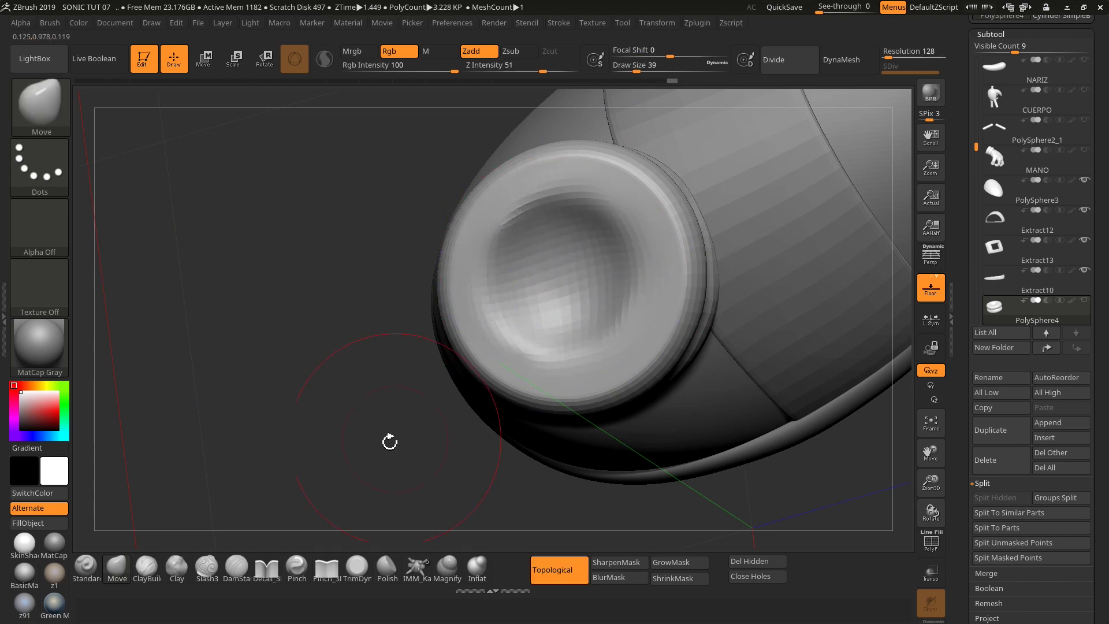
Push the inner cap surface further inward and smooth the rim into an even bowl.
{"action": "left_click_drag", "start_coordinate": [389, 441], "coordinate": [582, 260]}
{"action": "mouse_move", "coordinate": [847, 130]}
{"action": "left_mouse_down"}
{"action": "mouse_move", "coordinate": [856, 110]}
{"action": "mouse_move", "coordinate": [797, 255]}
{"action": "mouse_move", "coordinate": [771, 272]}
{"action": "left_mouse_up"}
{"action": "key", "text": "shift"}
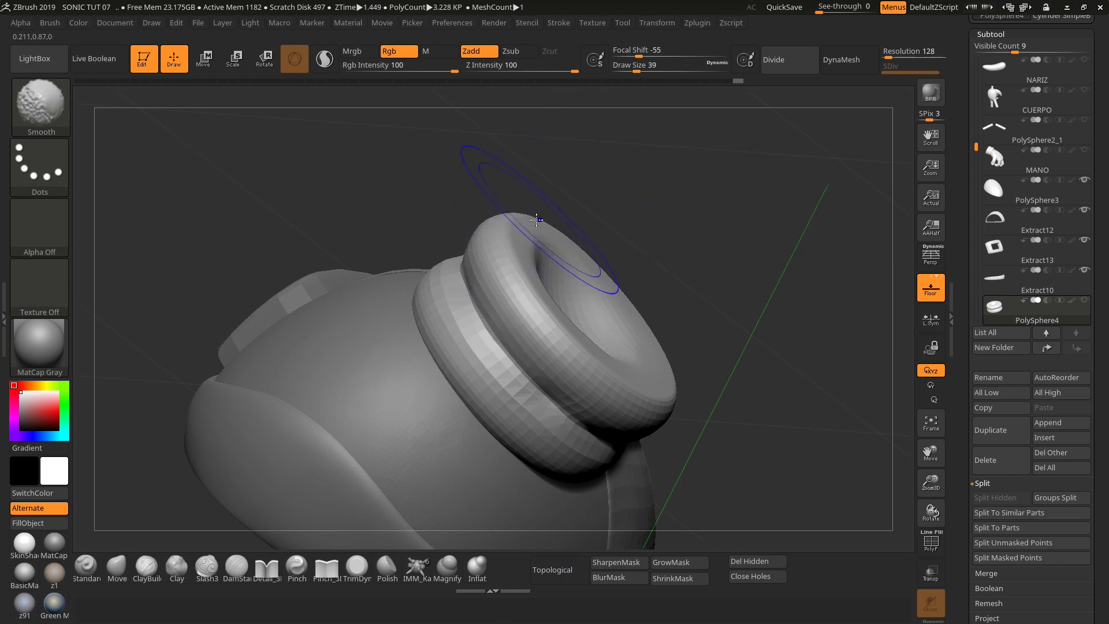
{"action": "left_click_drag", "start_coordinate": [698, 346], "coordinate": [668, 392]}
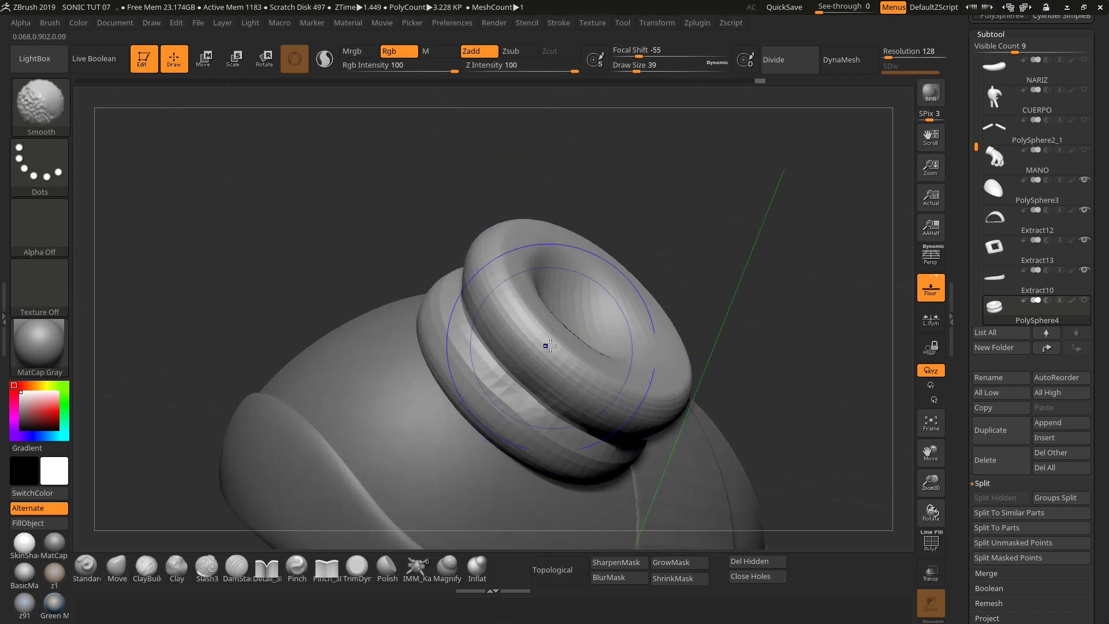
{"action": "mouse_move", "coordinate": [543, 346]}
{"action": "left_mouse_down"}
{"action": "mouse_move", "coordinate": [766, 309]}
{"action": "mouse_move", "coordinate": [730, 327]}
{"action": "mouse_move", "coordinate": [811, 166]}
{"action": "left_mouse_up"}
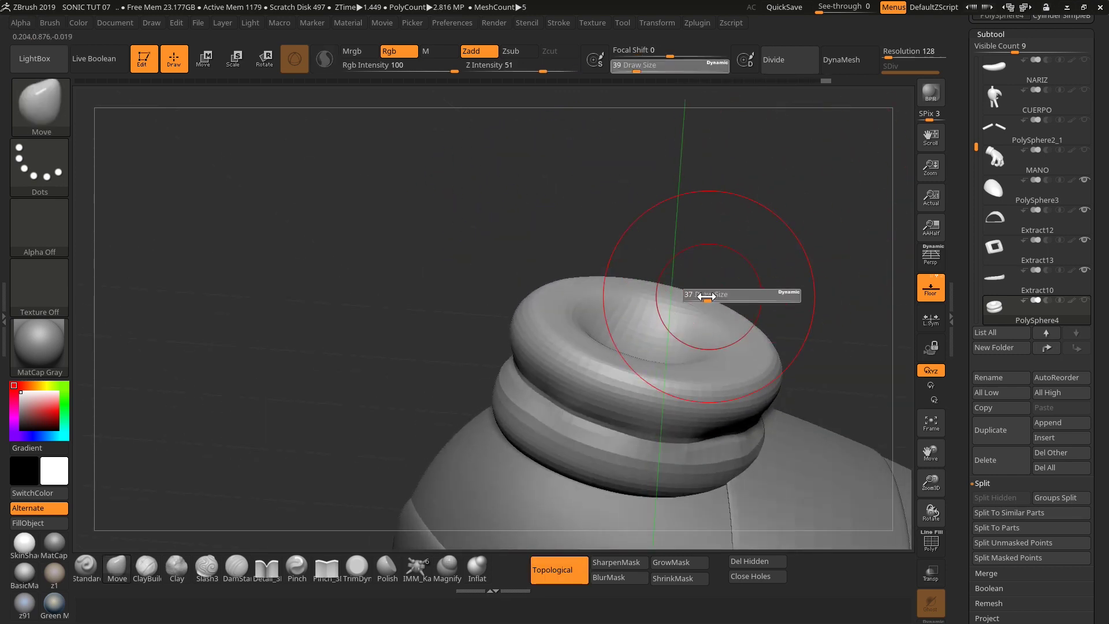
{"action": "mouse_move", "coordinate": [733, 278]}
{"action": "left_mouse_down"}
{"action": "mouse_move", "coordinate": [644, 334]}
{"action": "mouse_move", "coordinate": [741, 318]}
{"action": "mouse_move", "coordinate": [549, 311]}
{"action": "mouse_move", "coordinate": [551, 356]}
{"action": "left_mouse_up"}
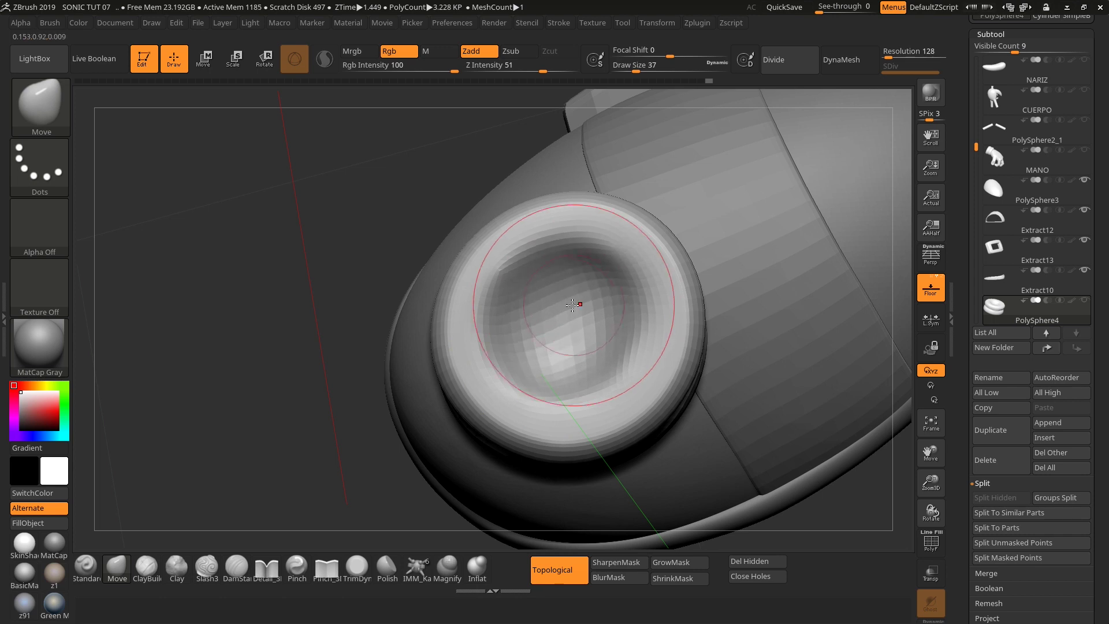
{"action": "left_click_drag", "start_coordinate": [572, 305], "coordinate": [564, 322]}
{"action": "left_click_drag", "start_coordinate": [324, 440], "coordinate": [535, 324]}
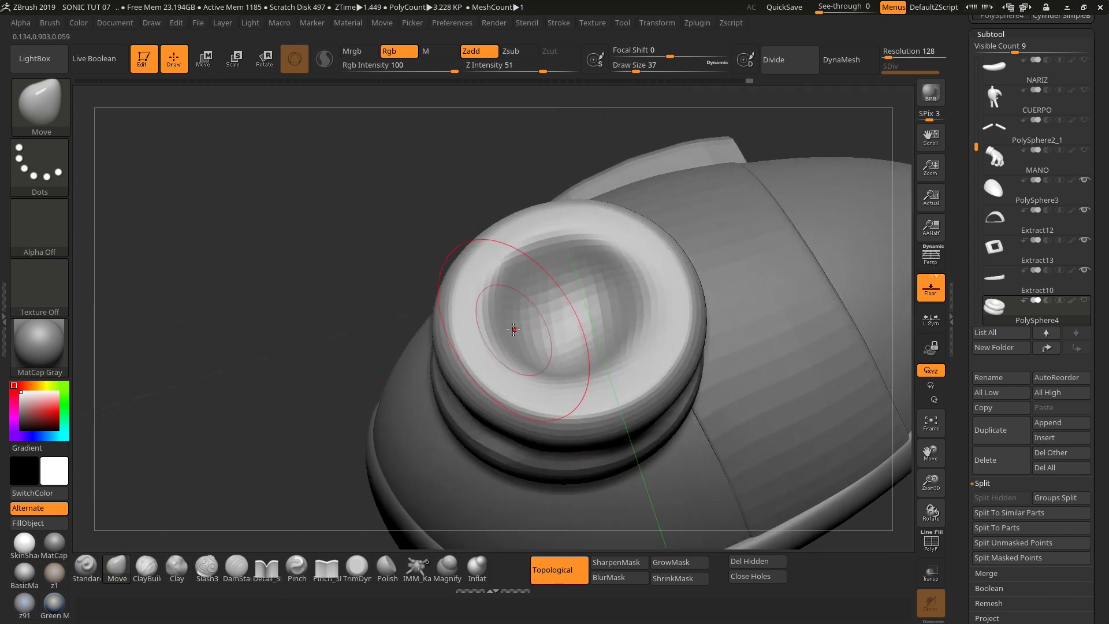
{"action": "key", "text": "shift"}
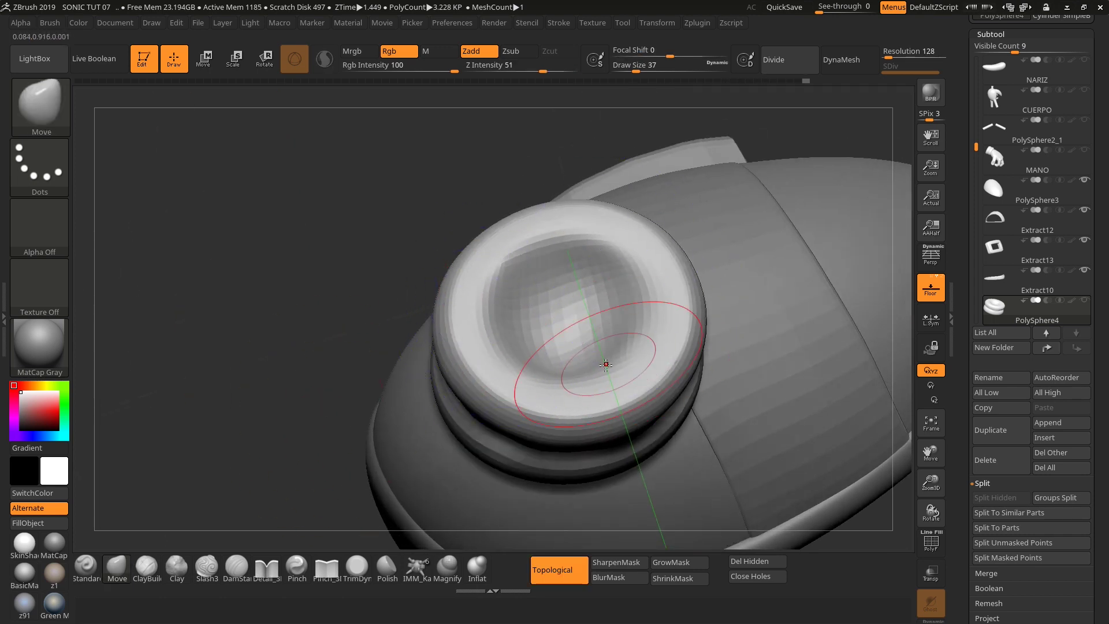
{"action": "mouse_move", "coordinate": [347, 462]}
{"action": "left_mouse_down"}
{"action": "mouse_move", "coordinate": [292, 441]}
{"action": "mouse_move", "coordinate": [799, 232]}
{"action": "mouse_move", "coordinate": [758, 251]}
{"action": "mouse_move", "coordinate": [734, 313]}
{"action": "mouse_move", "coordinate": [812, 245]}
{"action": "left_mouse_up"}
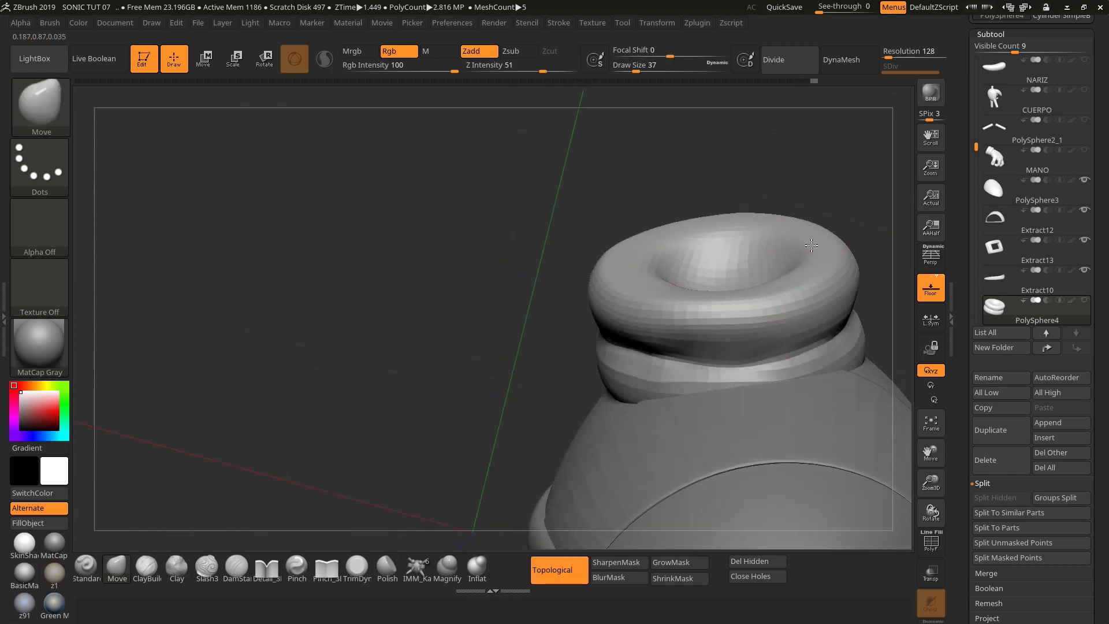
Enlarge the Move brush to 94 and turn the cuff to face the viewer.
{"action": "mouse_move", "coordinate": [827, 198]}
{"action": "left_mouse_down", "text": "alt"}
{"action": "mouse_move", "coordinate": [661, 228]}
{"action": "mouse_move", "coordinate": [708, 235]}
{"action": "left_mouse_up", "text": "alt"}
{"action": "key", "text": "s"}
{"action": "key", "text": "s"}
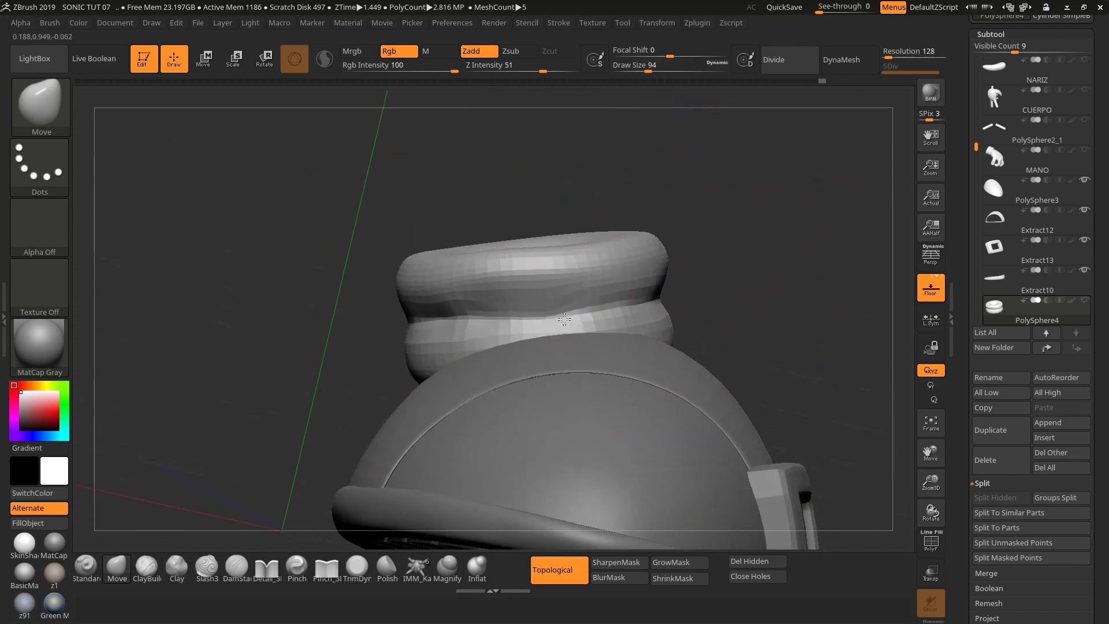
{"action": "key", "text": "s"}
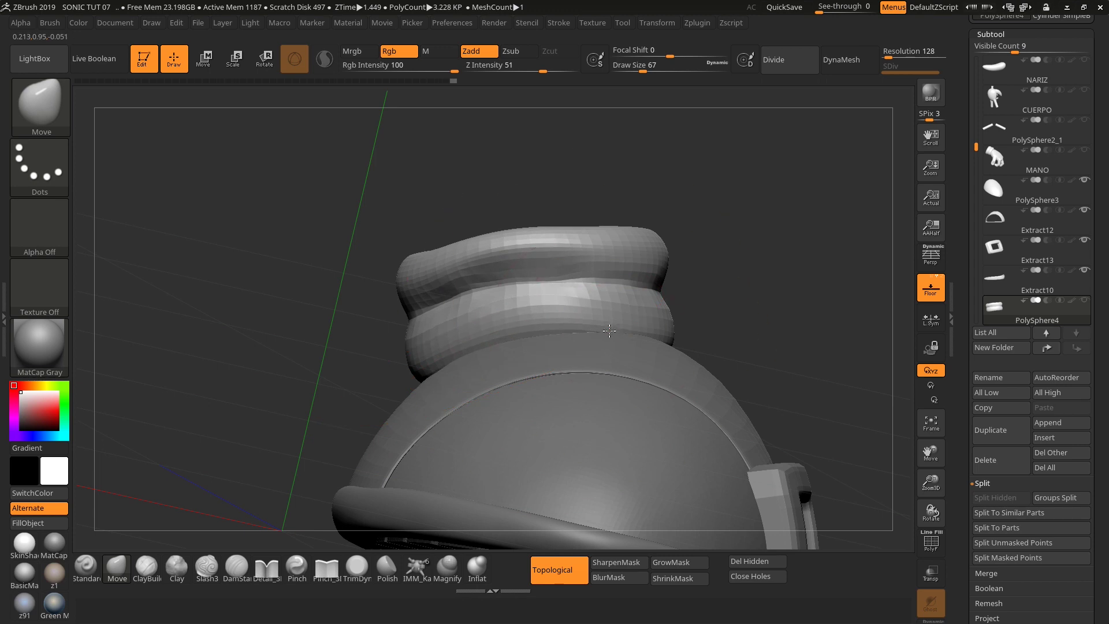
{"action": "left_click_drag", "start_coordinate": [681, 279], "coordinate": [676, 292]}
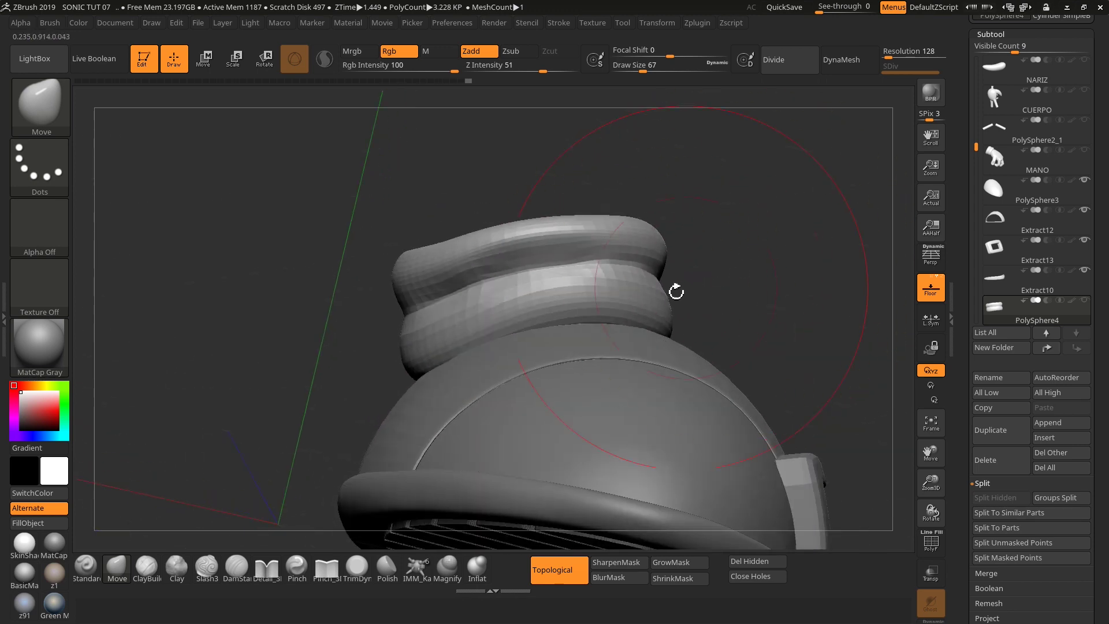
{"action": "left_click_drag", "start_coordinate": [711, 239], "coordinate": [560, 289]}
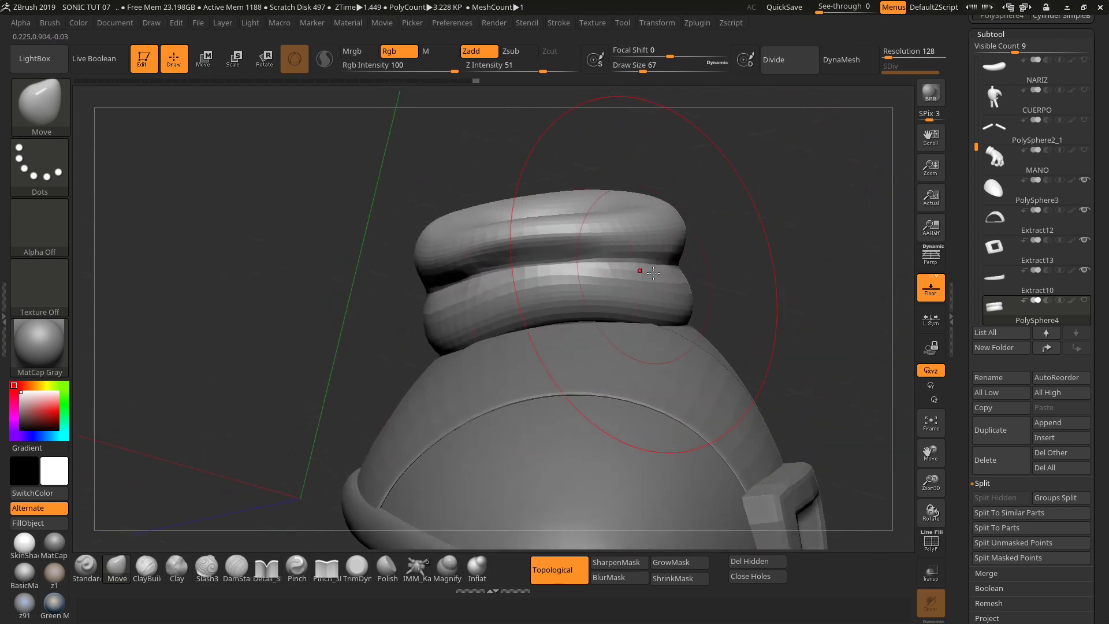
{"action": "left_click_drag", "start_coordinate": [722, 260], "coordinate": [715, 252]}
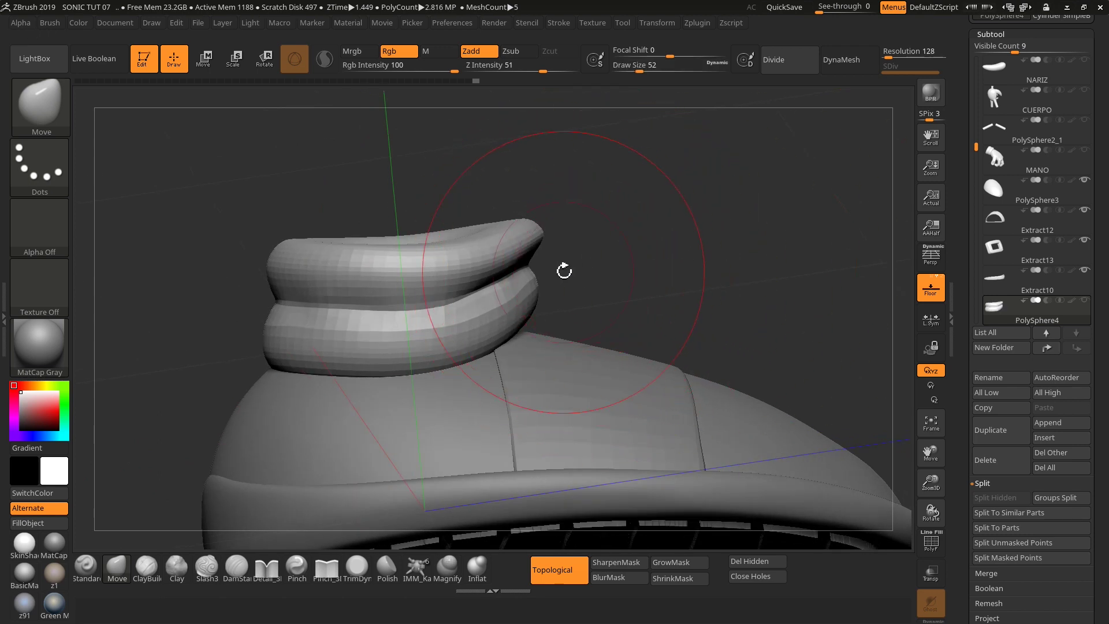
{"action": "left_click_drag", "start_coordinate": [564, 270], "coordinate": [538, 280]}
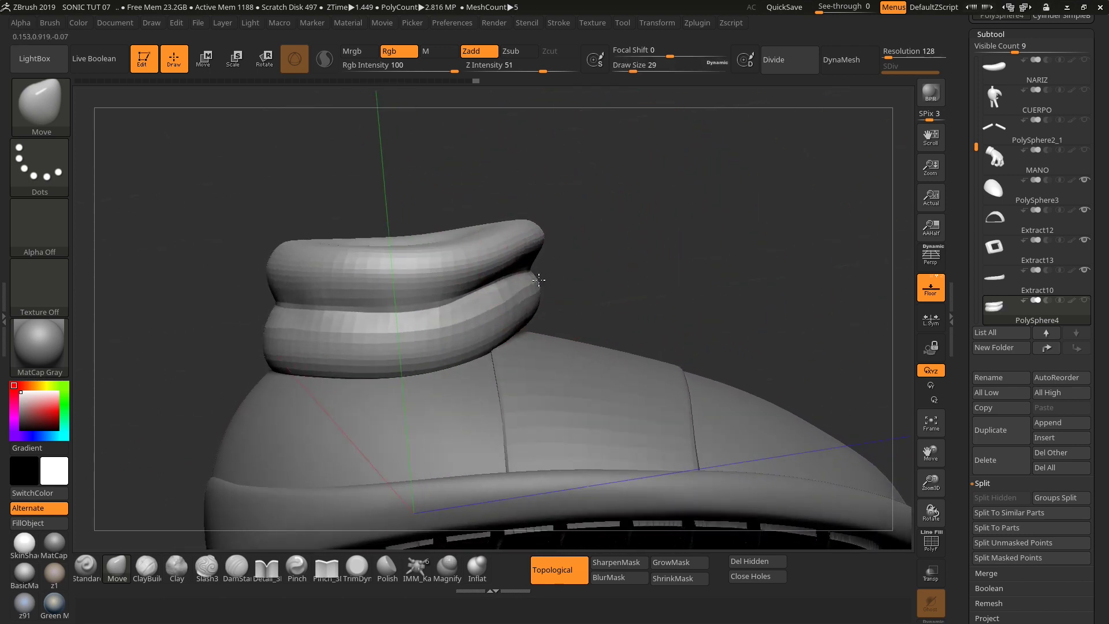
Smooth the cuff rings with the brush resized to 65.
{"action": "key", "text": "shift"}
{"action": "key", "text": "s"}
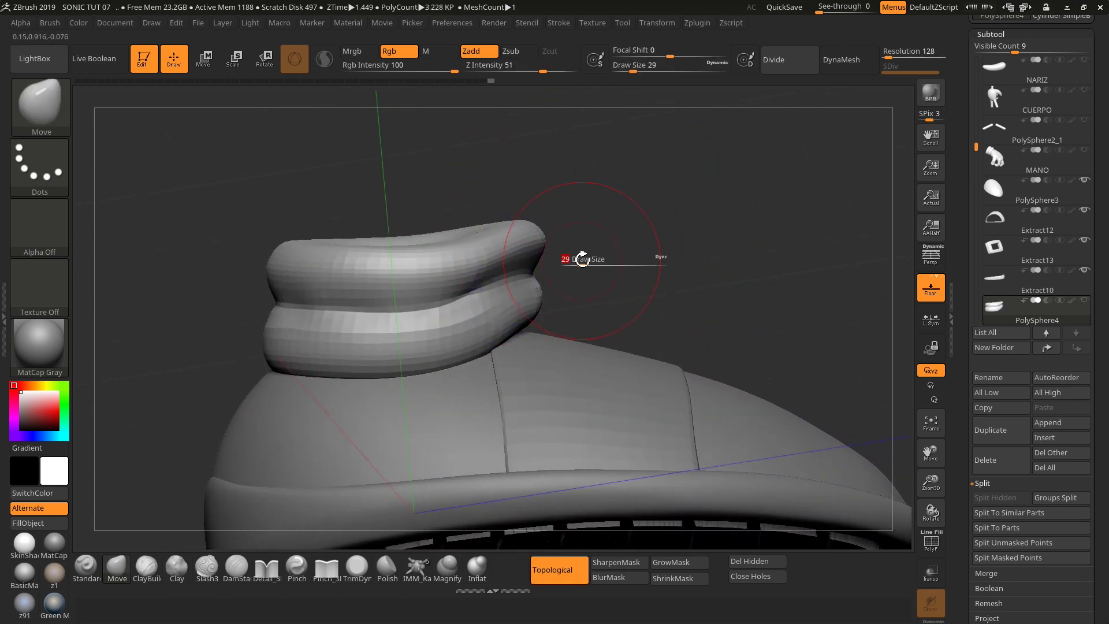
{"action": "key", "text": "s"}
{"action": "mouse_move", "coordinate": [538, 294]}
{"action": "left_mouse_down"}
{"action": "mouse_move", "coordinate": [554, 292]}
{"action": "mouse_move", "coordinate": [508, 404]}
{"action": "left_mouse_up"}
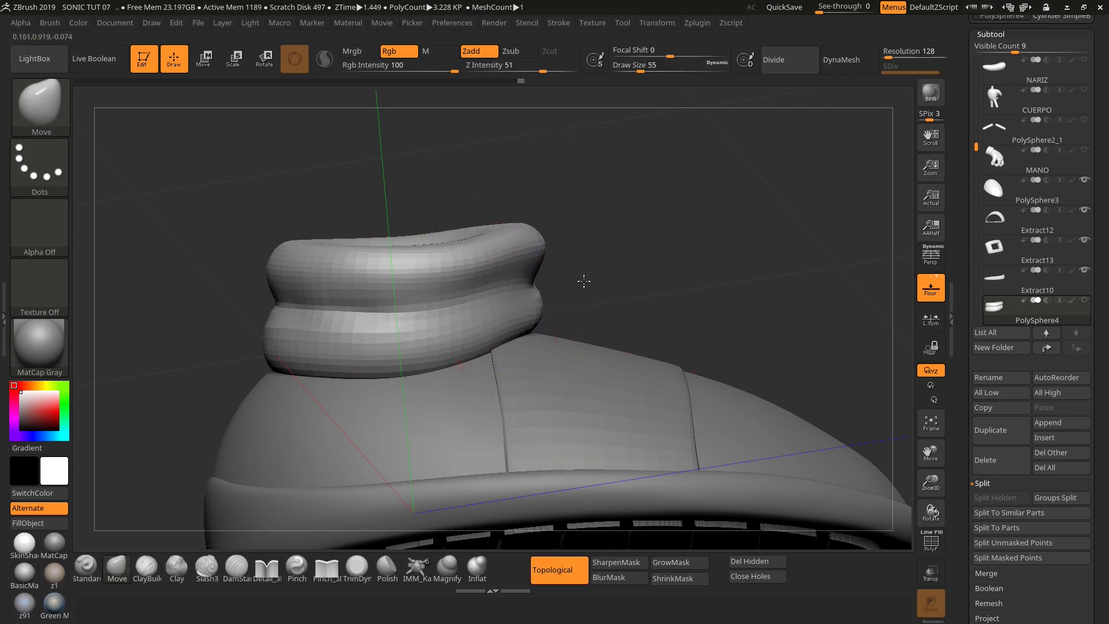
{"action": "mouse_move", "coordinate": [584, 279]}
{"action": "right_mouse_down"}
{"action": "mouse_move", "coordinate": [578, 293]}
{"action": "mouse_move", "coordinate": [623, 271]}
{"action": "mouse_move", "coordinate": [792, 250]}
{"action": "mouse_move", "coordinate": [753, 285]}
{"action": "mouse_move", "coordinate": [745, 272]}
{"action": "right_mouse_up"}
Lasso-mask an area over the cuff, then undo the edit.
{"action": "key", "text": "ctrl"}
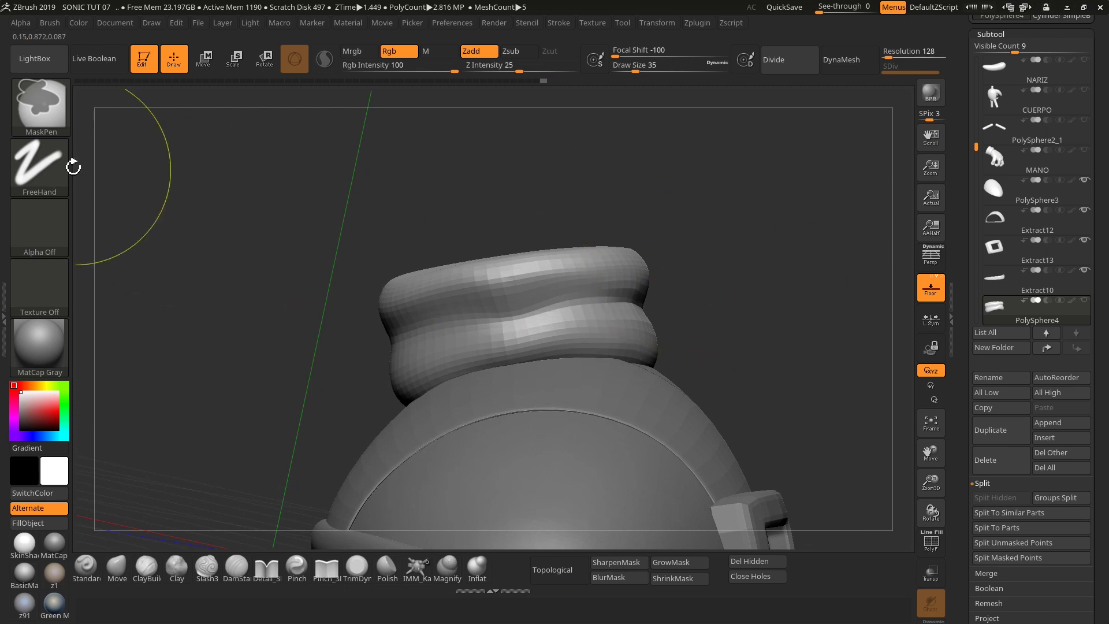
{"action": "left_click", "coordinate": [52, 162]}
{"action": "left_click", "coordinate": [238, 211]}
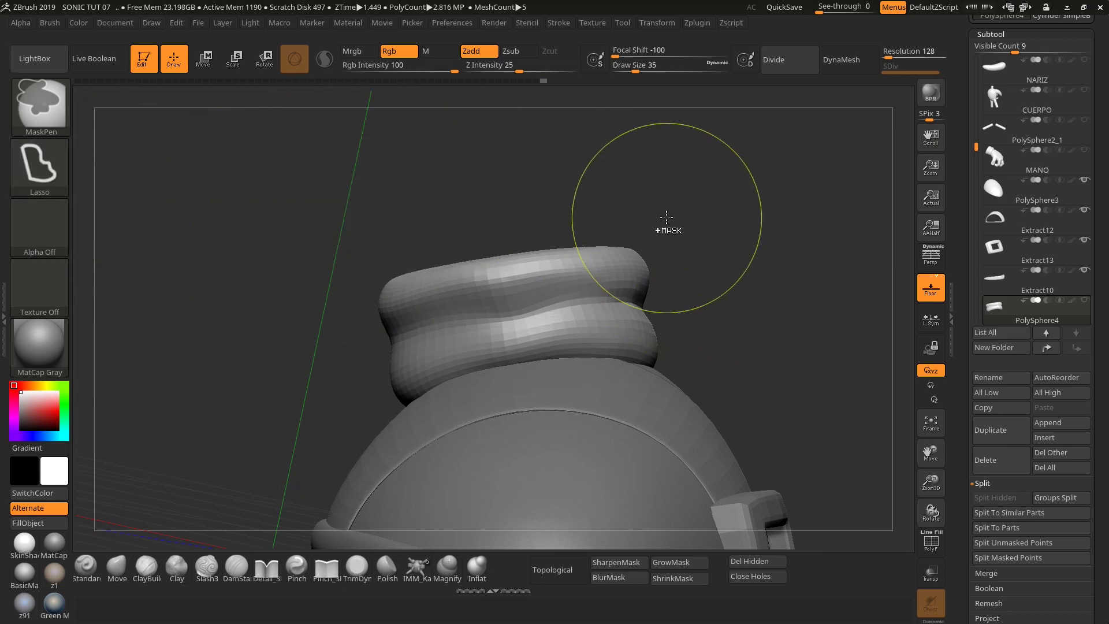
{"action": "left_click_drag", "start_coordinate": [666, 218], "coordinate": [668, 289], "text": "ctrl"}
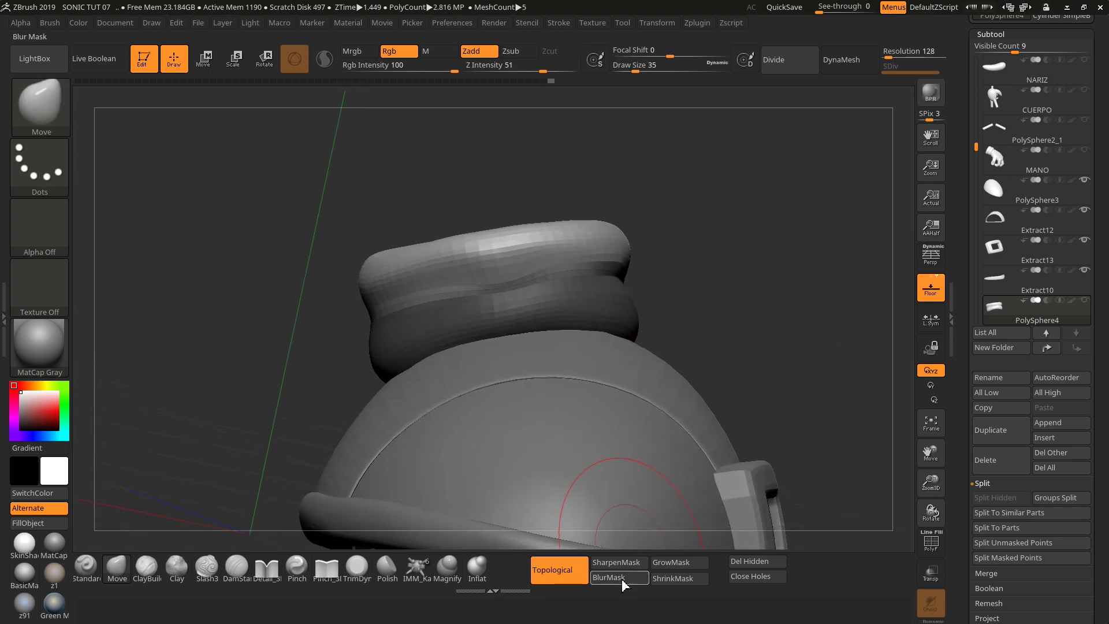
{"action": "key", "text": "s"}
Lift the sock cuff slightly higher on the shoe with the W gizmo.
{"action": "left_click_drag", "start_coordinate": [688, 238], "coordinate": [692, 233]}
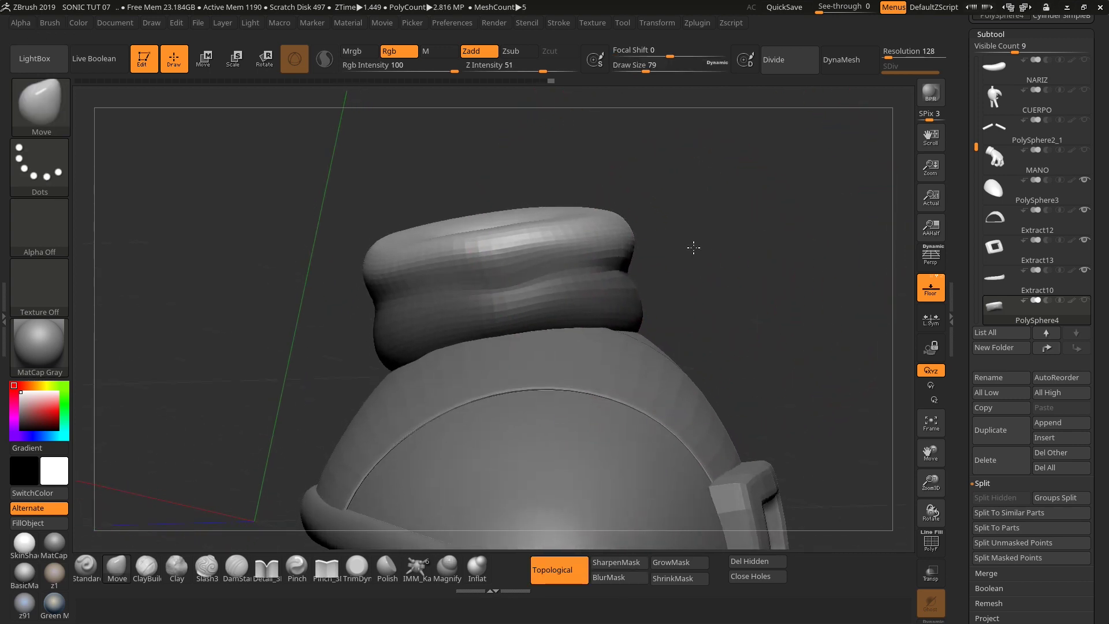
{"action": "key", "text": "w"}
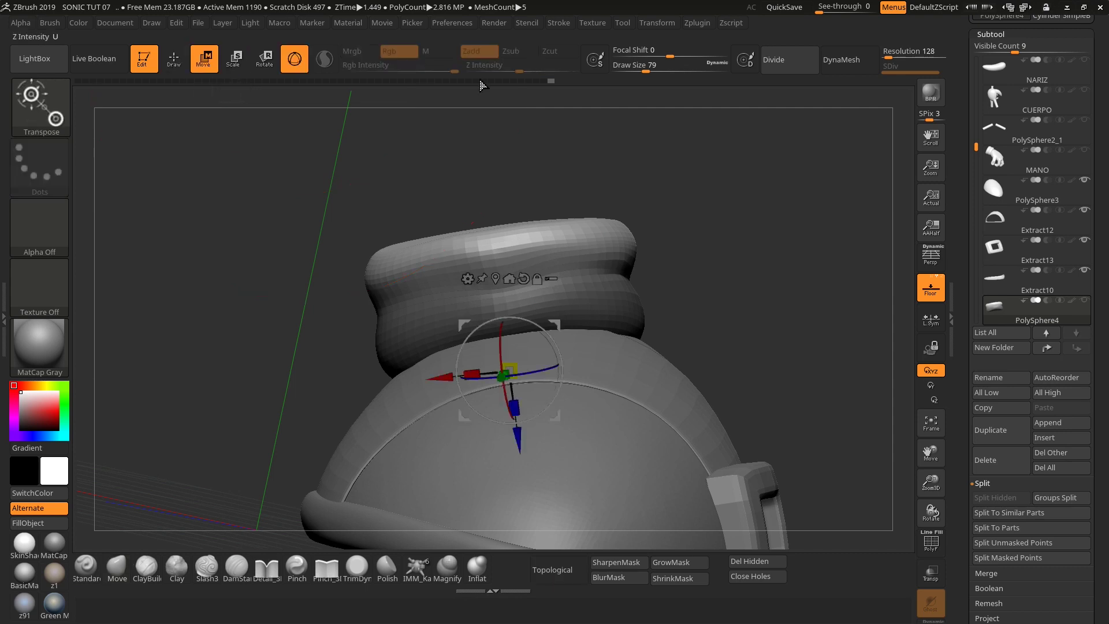
{"action": "left_click_drag", "start_coordinate": [553, 348], "coordinate": [556, 304]}
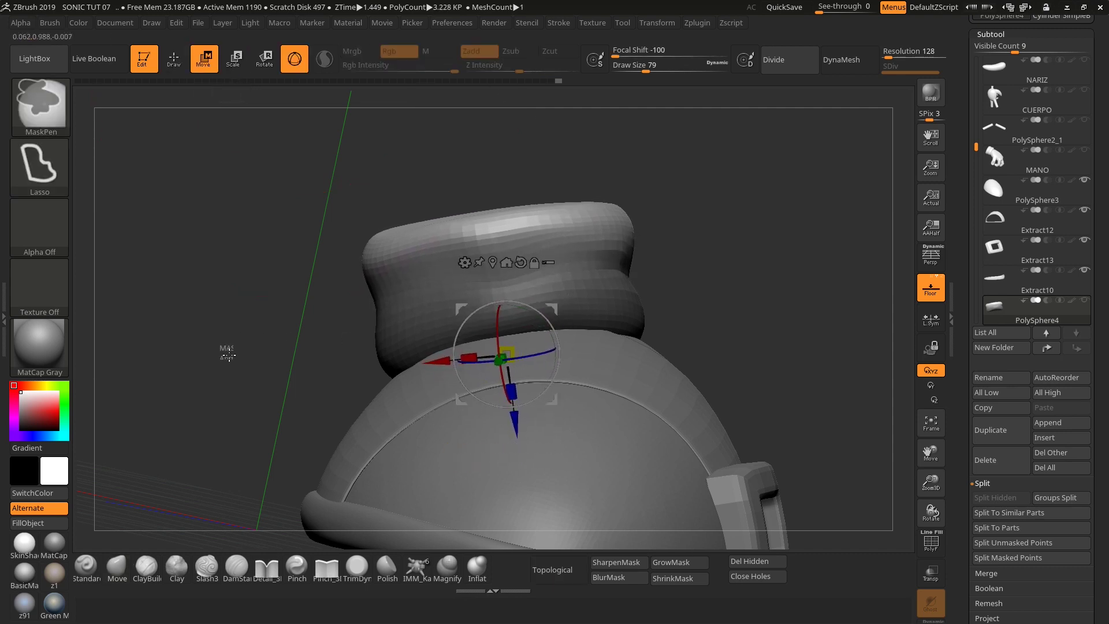
{"action": "mouse_move", "coordinate": [702, 299]}
{"action": "left_mouse_down"}
{"action": "mouse_move", "coordinate": [757, 327]}
{"action": "mouse_move", "coordinate": [743, 297]}
{"action": "left_mouse_up"}
Pick the Inflat brush at draw size 24 to puff the cuff's upper roll.
{"action": "left_click", "coordinate": [477, 566]}
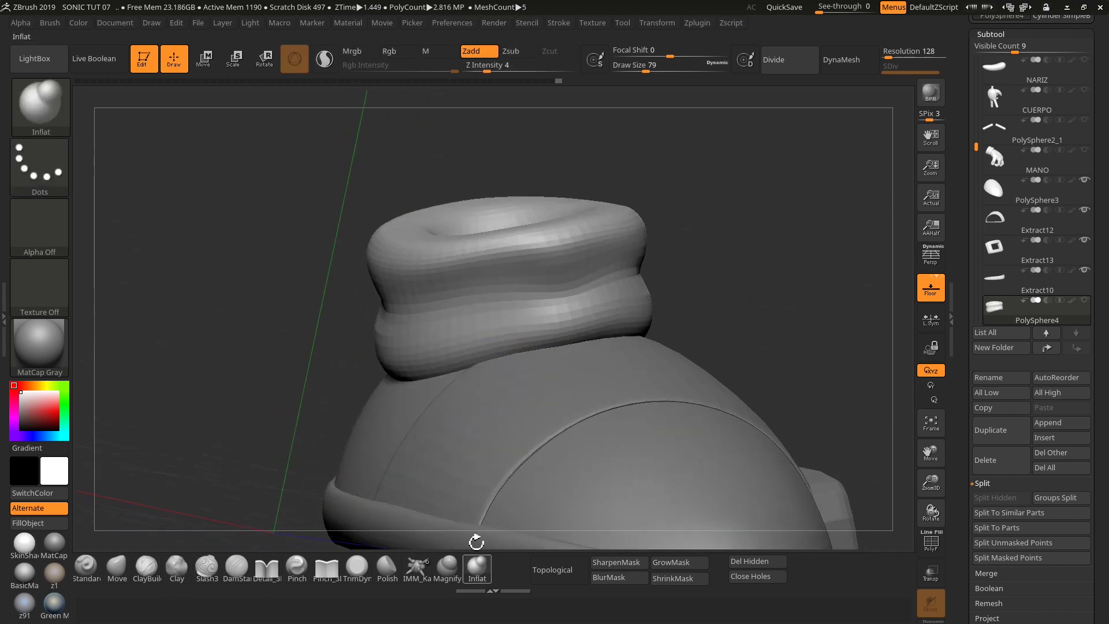
{"action": "key", "text": "s"}
{"action": "key", "text": "s"}
{"action": "left_click_drag", "start_coordinate": [479, 267], "coordinate": [466, 267]}
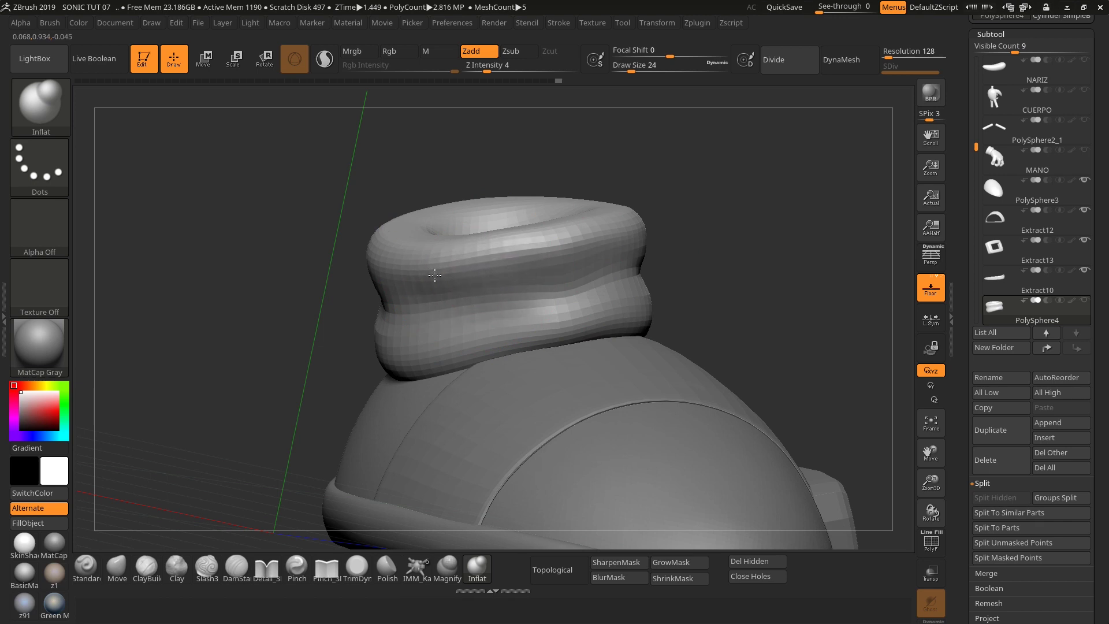
{"action": "right_click_drag", "start_coordinate": [557, 255], "coordinate": [546, 264]}
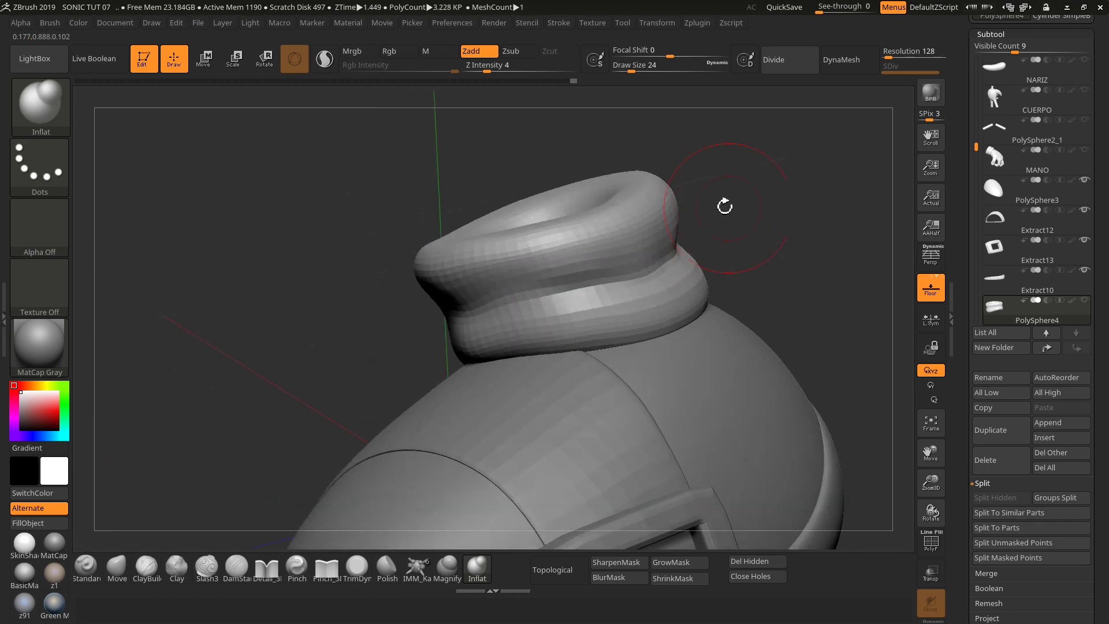
Select the Move brush and orbit in close to the sock cuff.
{"action": "right_click_drag", "start_coordinate": [725, 206], "coordinate": [483, 285]}
{"action": "right_click_drag", "start_coordinate": [714, 235], "coordinate": [725, 222]}
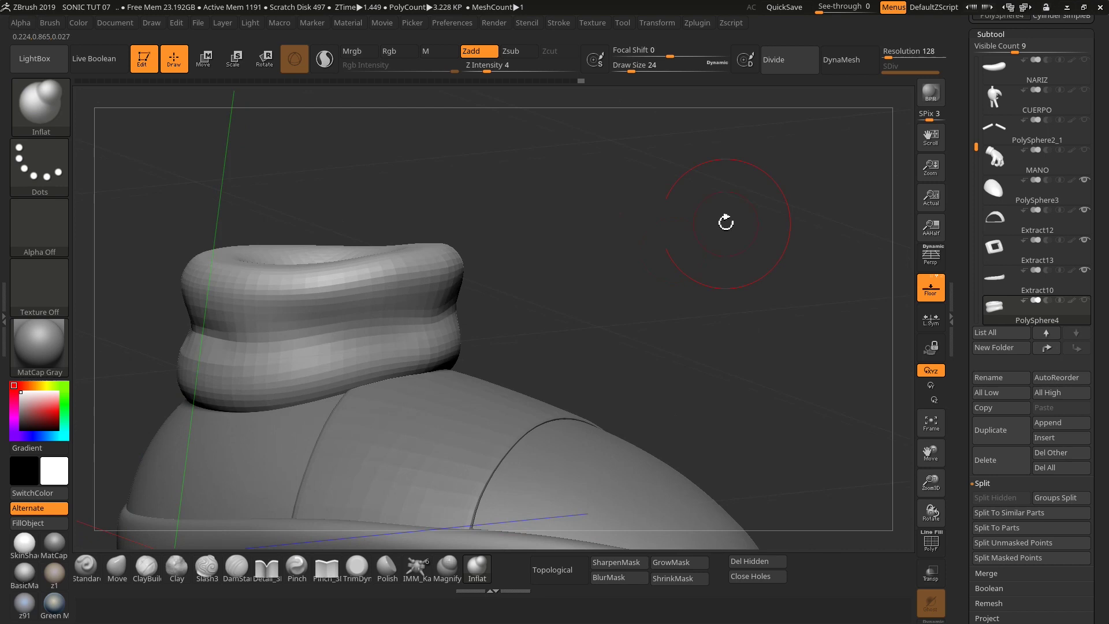
{"action": "left_click", "coordinate": [130, 571]}
{"action": "mouse_move", "coordinate": [606, 240]}
{"action": "right_mouse_down"}
{"action": "mouse_move", "coordinate": [612, 283]}
{"action": "mouse_move", "coordinate": [643, 245]}
{"action": "mouse_move", "coordinate": [501, 293]}
{"action": "right_mouse_up"}
{"action": "key", "text": "s"}
{"action": "mouse_move", "coordinate": [359, 341]}
{"action": "right_mouse_down"}
{"action": "mouse_move", "coordinate": [655, 262]}
{"action": "mouse_move", "coordinate": [562, 265]}
{"action": "mouse_move", "coordinate": [604, 262]}
{"action": "right_mouse_up"}
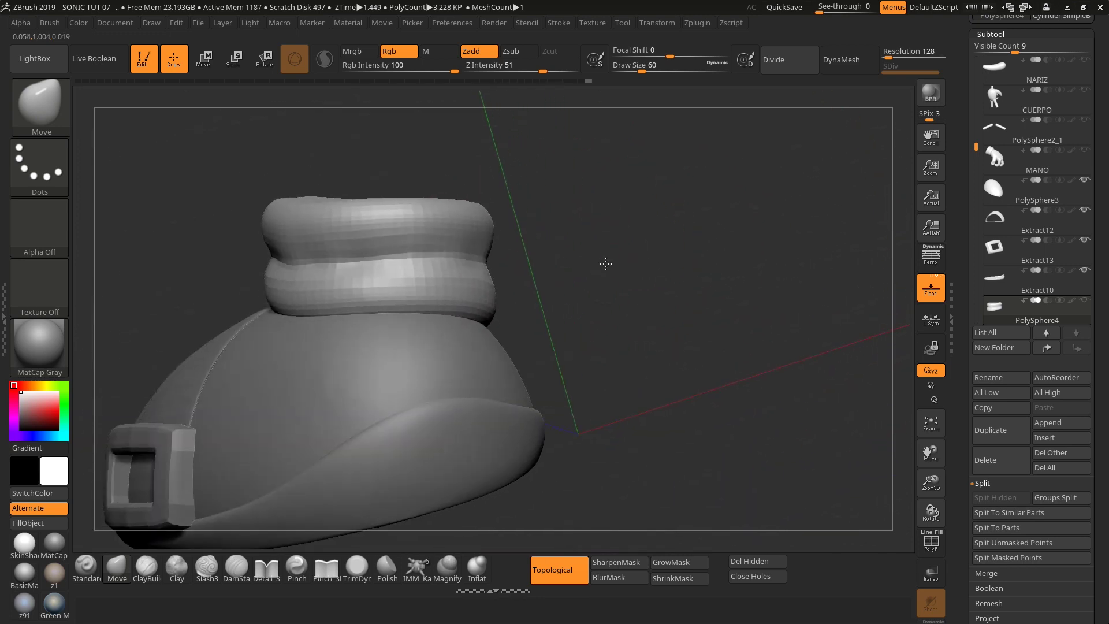
{"action": "mouse_move", "coordinate": [259, 306]}
{"action": "right_mouse_down"}
{"action": "mouse_move", "coordinate": [593, 271]}
{"action": "mouse_move", "coordinate": [413, 329]}
{"action": "right_mouse_up"}
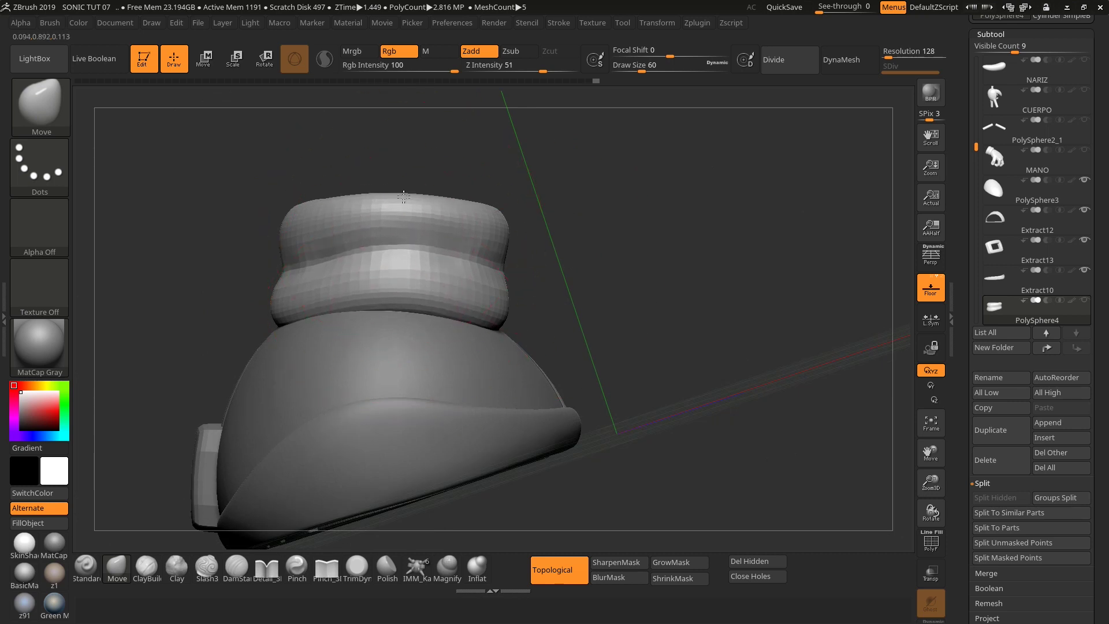
{"action": "mouse_move", "coordinate": [404, 197]}
{"action": "right_mouse_down"}
{"action": "mouse_move", "coordinate": [643, 186]}
{"action": "mouse_move", "coordinate": [551, 204]}
{"action": "right_mouse_up"}
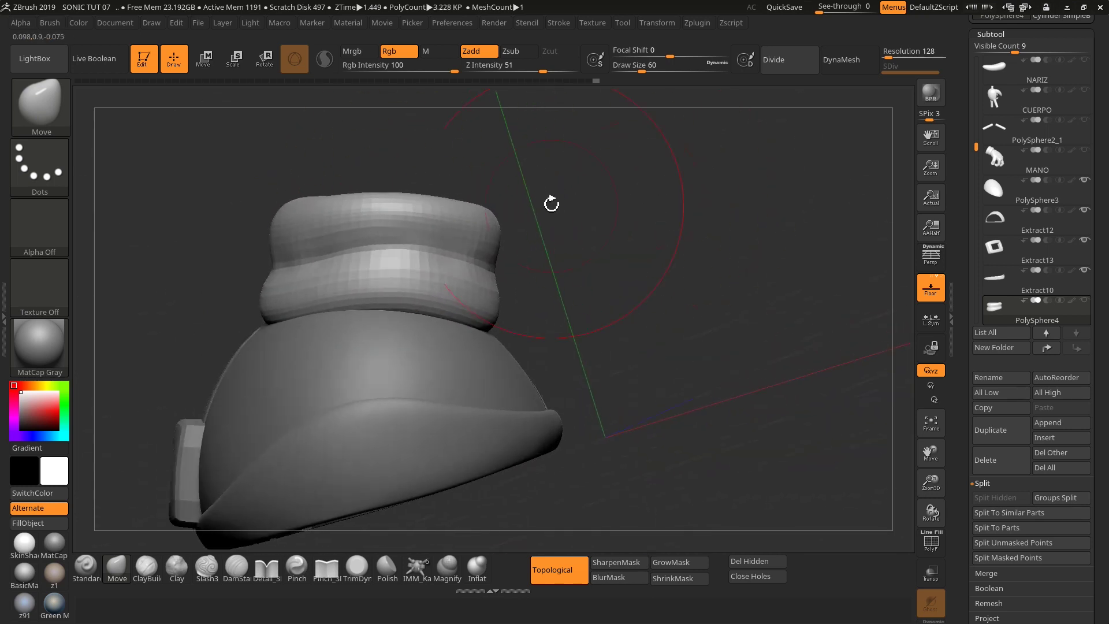
Pull the cuff's top band into a dome, resizing the brush to 35, 57 and 65.
{"action": "left_click_drag", "start_coordinate": [352, 222], "coordinate": [354, 209]}
{"action": "key", "text": "s"}
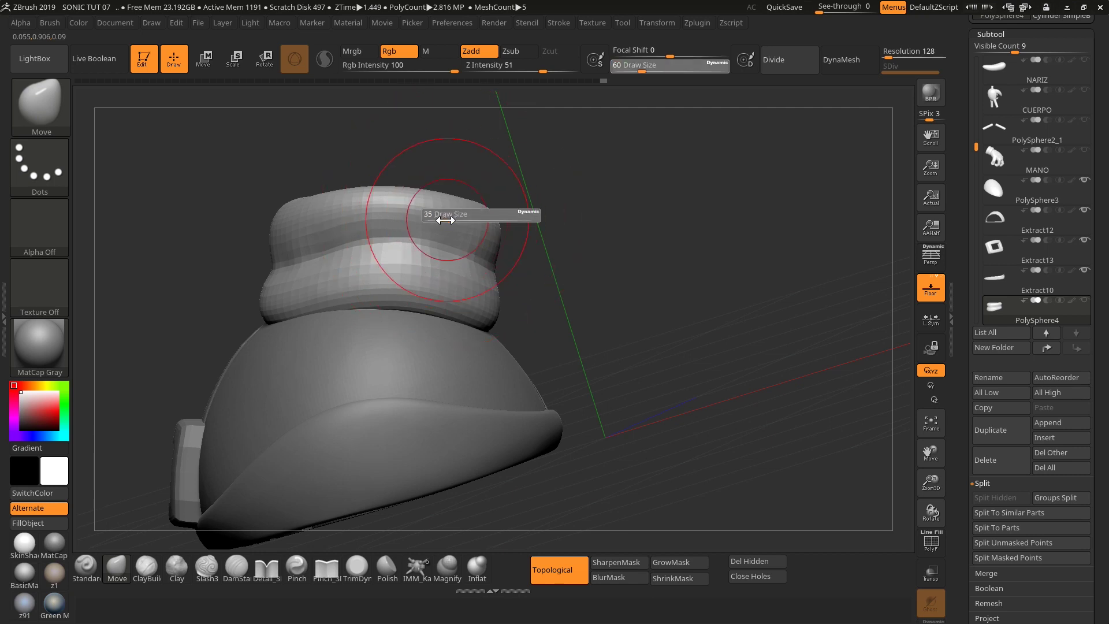
{"action": "left_click_drag", "start_coordinate": [445, 219], "coordinate": [430, 218]}
{"action": "mouse_move", "coordinate": [333, 197]}
{"action": "right_mouse_down"}
{"action": "mouse_move", "coordinate": [608, 206]}
{"action": "mouse_move", "coordinate": [564, 241]}
{"action": "mouse_move", "coordinate": [584, 268]}
{"action": "mouse_move", "coordinate": [543, 226]}
{"action": "right_mouse_up"}
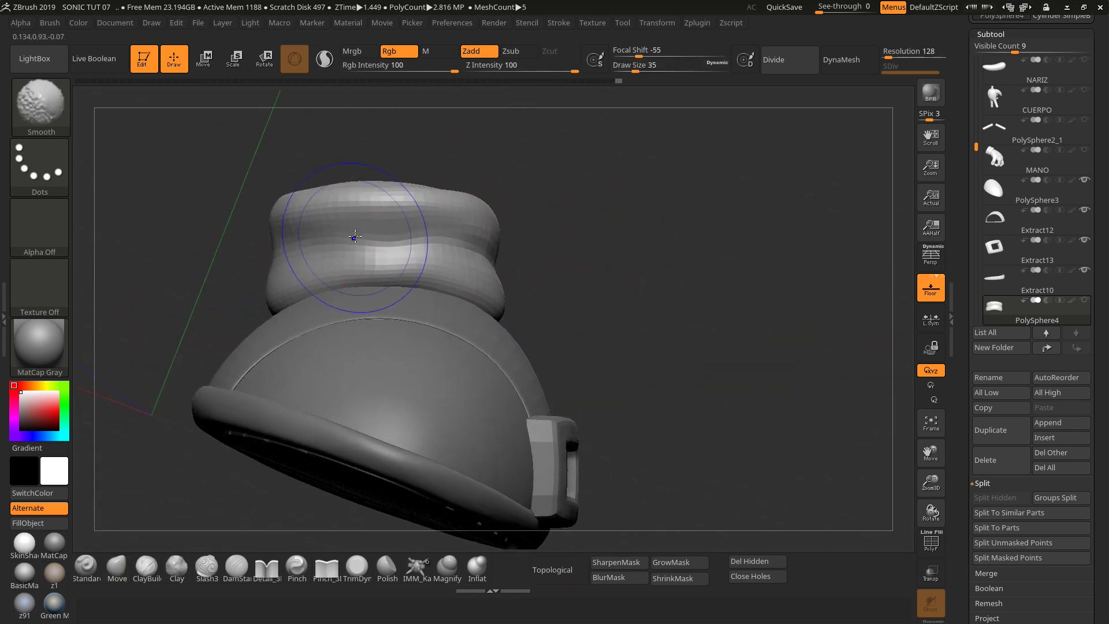
{"action": "key", "text": "s"}
{"action": "left_click_drag", "start_coordinate": [540, 206], "coordinate": [556, 201]}
{"action": "right_click_drag", "start_coordinate": [556, 202], "coordinate": [565, 277], "text": "alt"}
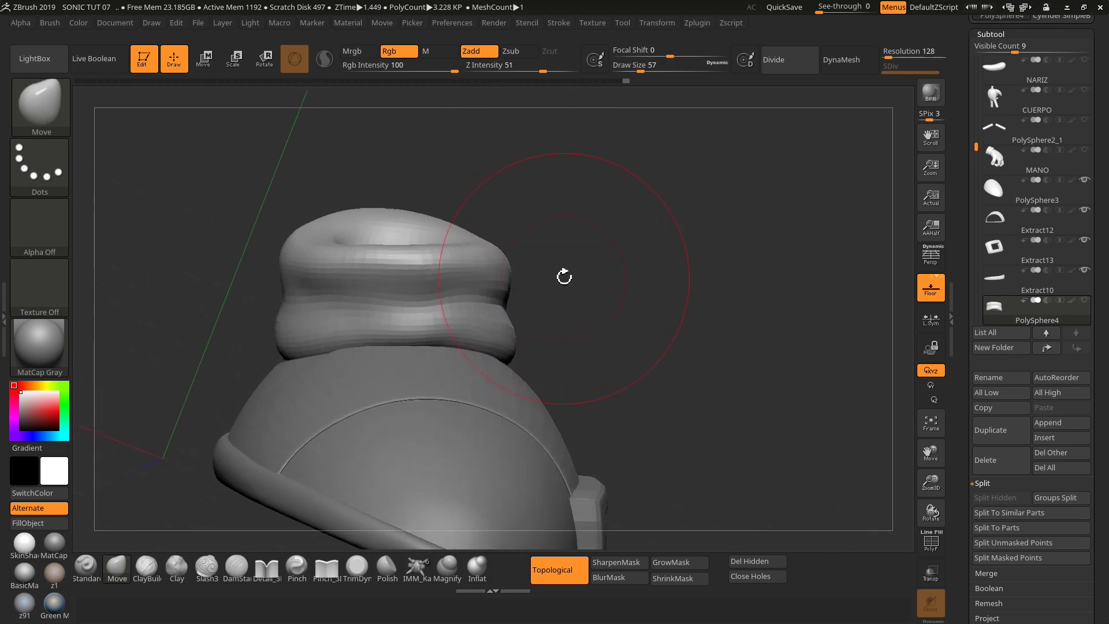
{"action": "key", "text": "s"}
{"action": "mouse_move", "coordinate": [565, 278]}
{"action": "left_mouse_down"}
{"action": "mouse_move", "coordinate": [551, 278]}
{"action": "mouse_move", "coordinate": [577, 248]}
{"action": "left_mouse_up"}
{"action": "key", "text": "s"}
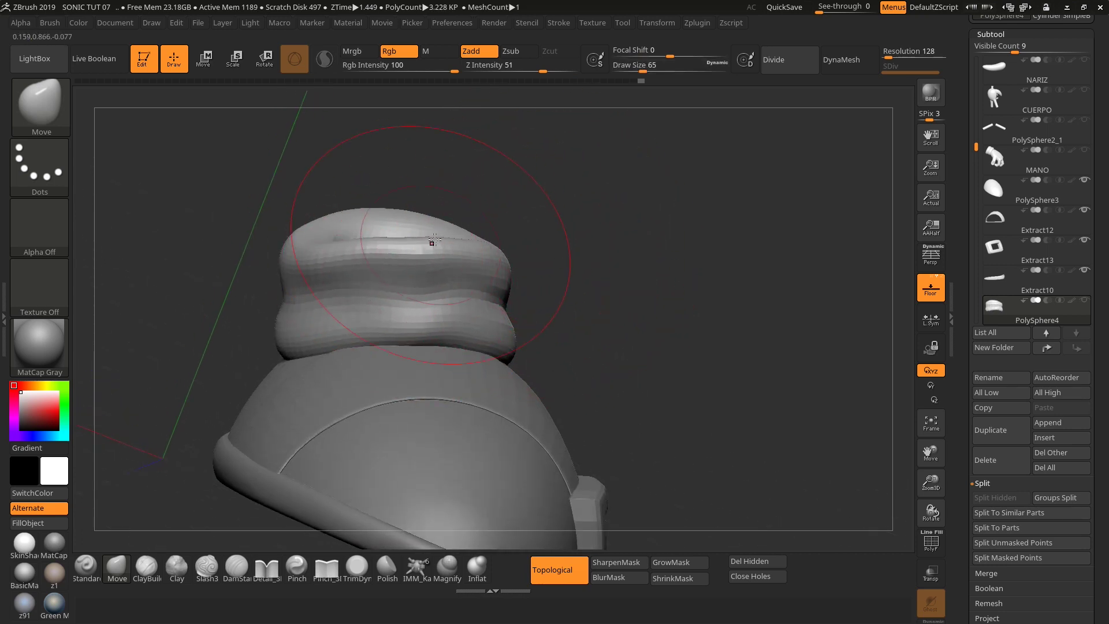
{"action": "right_click_drag", "start_coordinate": [555, 248], "coordinate": [582, 248]}
Smooth the cuff rolls at brush size 43 and divide the mesh to level 2.
{"action": "mouse_move", "coordinate": [414, 285]}
{"action": "right_mouse_down"}
{"action": "mouse_move", "coordinate": [539, 317]}
{"action": "mouse_move", "coordinate": [599, 292]}
{"action": "right_mouse_up"}
{"action": "key", "text": "s"}
{"action": "left_click_drag", "start_coordinate": [600, 292], "coordinate": [597, 296]}
{"action": "mouse_move", "coordinate": [596, 297]}
{"action": "right_mouse_down"}
{"action": "mouse_move", "coordinate": [517, 290]}
{"action": "mouse_move", "coordinate": [641, 391]}
{"action": "mouse_move", "coordinate": [324, 305]}
{"action": "right_mouse_up"}
{"action": "key", "text": "shift"}
{"action": "key", "text": "shift"}
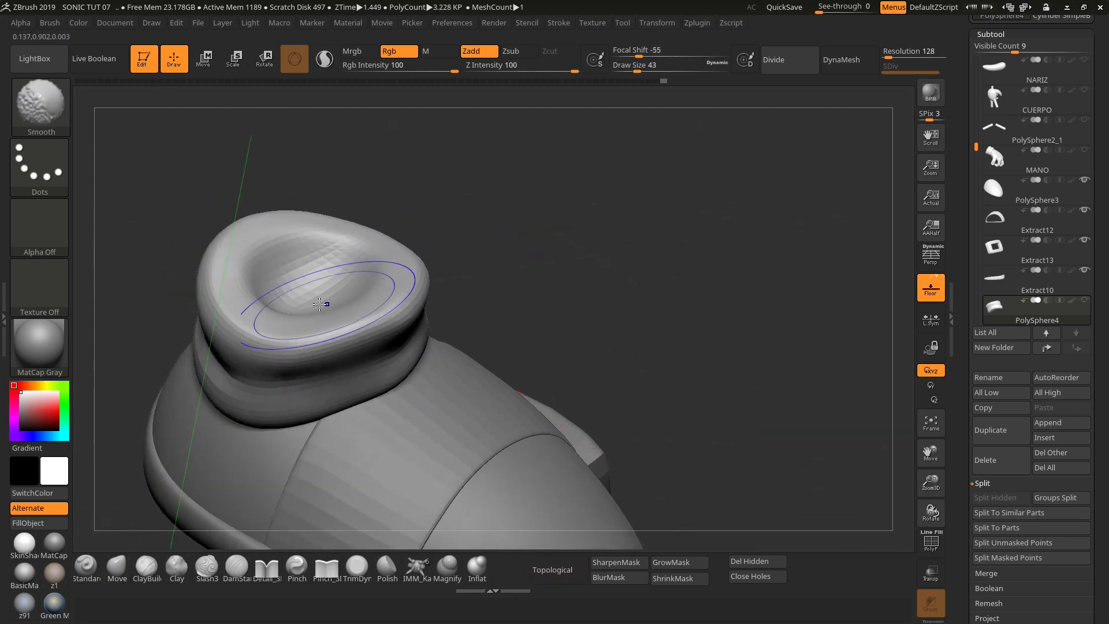
{"action": "mouse_move", "coordinate": [398, 272]}
{"action": "right_mouse_down"}
{"action": "mouse_move", "coordinate": [609, 327]}
{"action": "mouse_move", "coordinate": [694, 264]}
{"action": "right_mouse_up"}
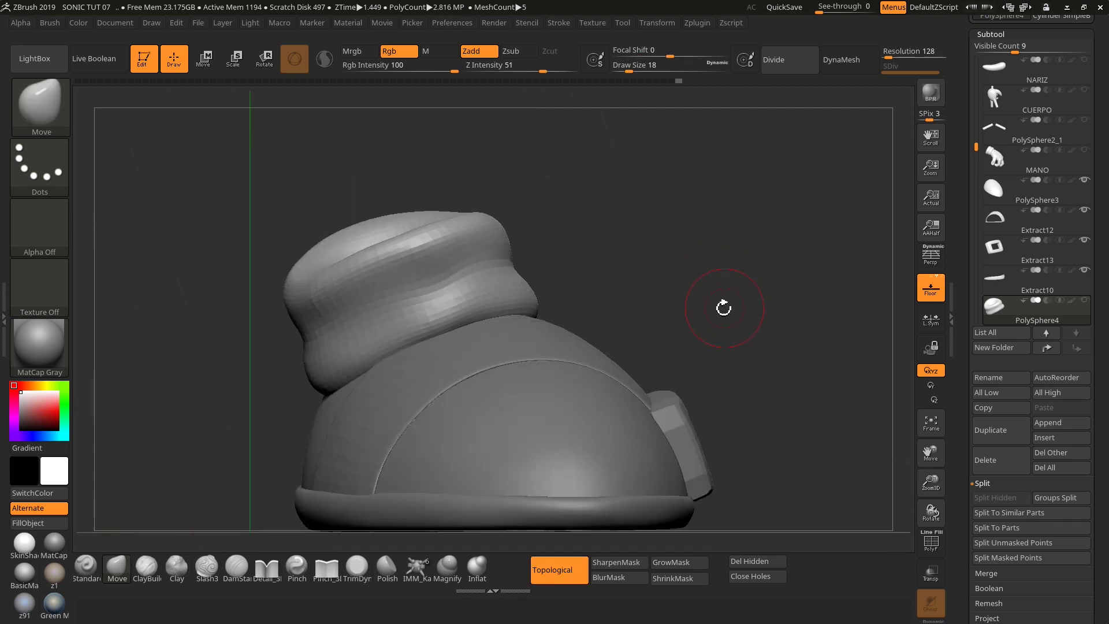
{"action": "key", "text": "ctrl+d"}
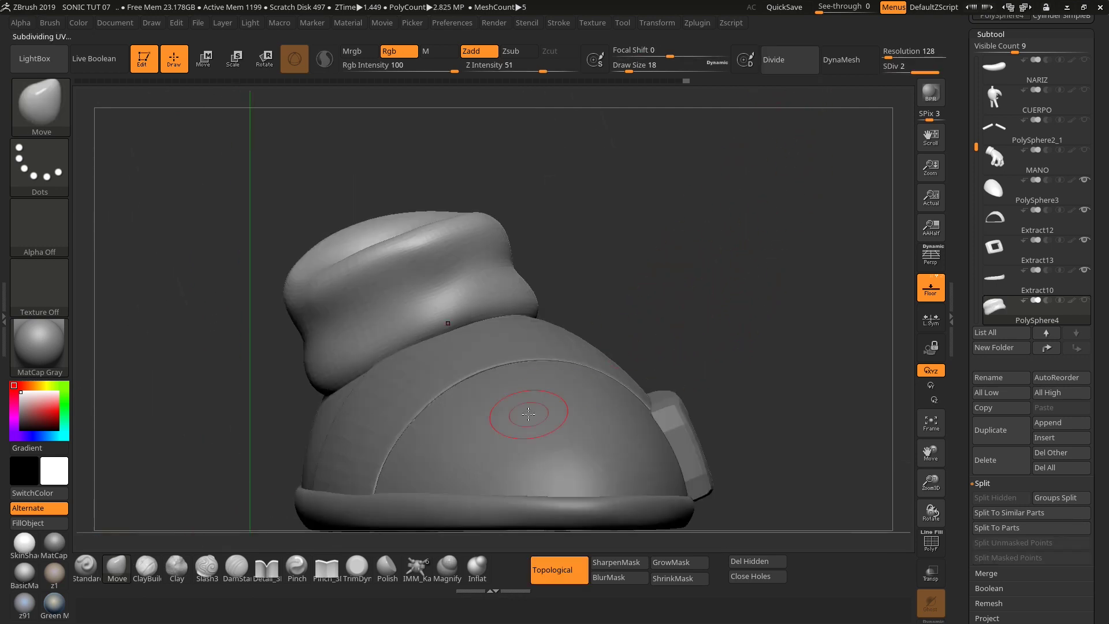
Carve a groove along the cuff fold with Slash3 at draw size 13 and Z Intensity 28.
{"action": "left_click", "coordinate": [207, 569]}
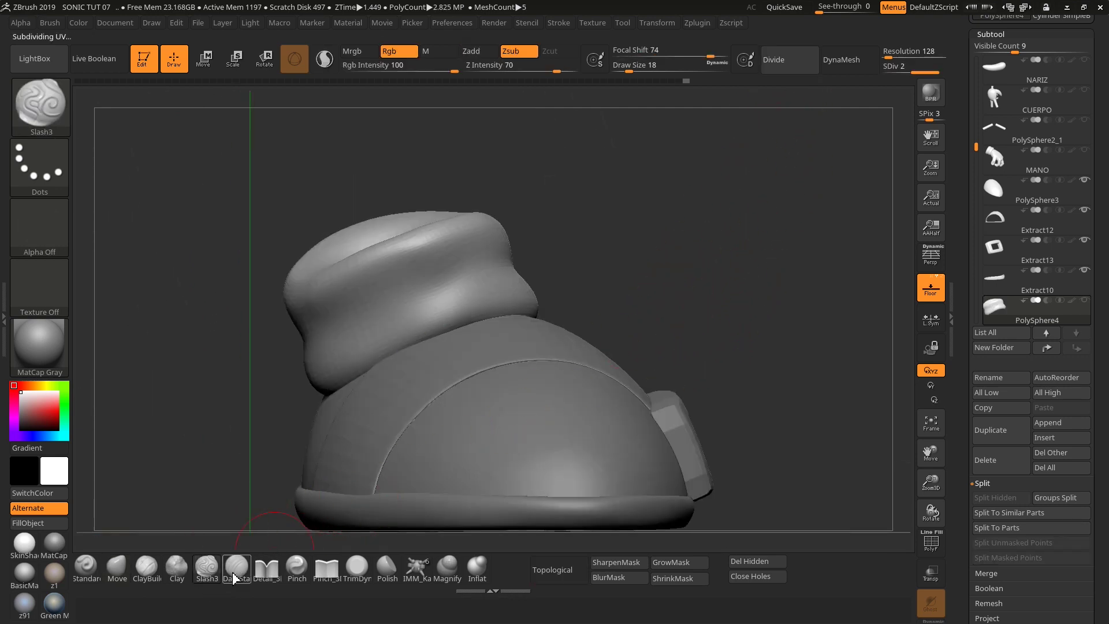
{"action": "key", "text": "s"}
{"action": "left_click", "coordinate": [569, 222]}
{"action": "left_click_drag", "start_coordinate": [404, 300], "coordinate": [479, 271]}
{"action": "mouse_move", "coordinate": [617, 247]}
{"action": "left_mouse_down"}
{"action": "mouse_move", "coordinate": [607, 280]}
{"action": "mouse_move", "coordinate": [531, 209]}
{"action": "left_mouse_up"}
{"action": "left_click_drag", "start_coordinate": [537, 66], "coordinate": [501, 70]}
{"action": "left_click_drag", "start_coordinate": [555, 155], "coordinate": [599, 193]}
{"action": "type", "text": "s28"}
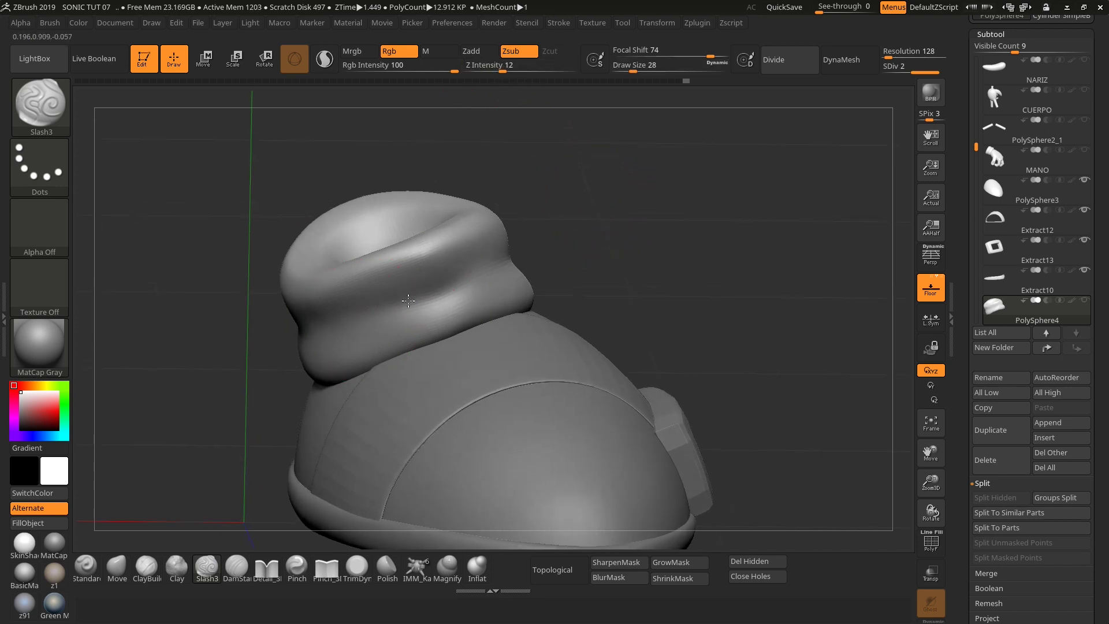
{"action": "type", "text": "u"}
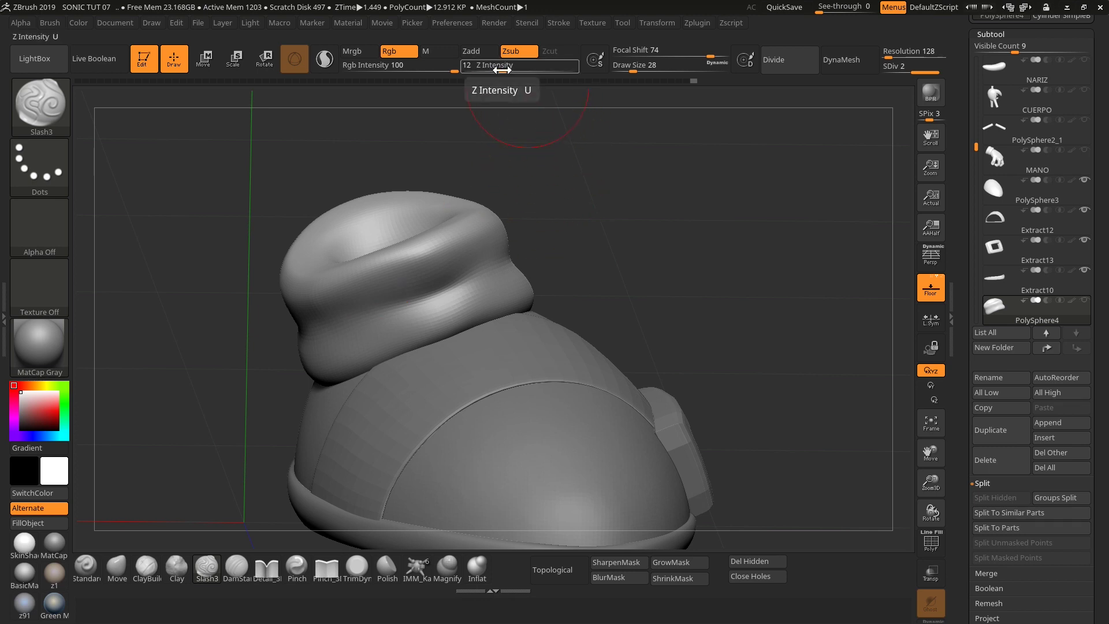
{"action": "type", "text": "14s21"}
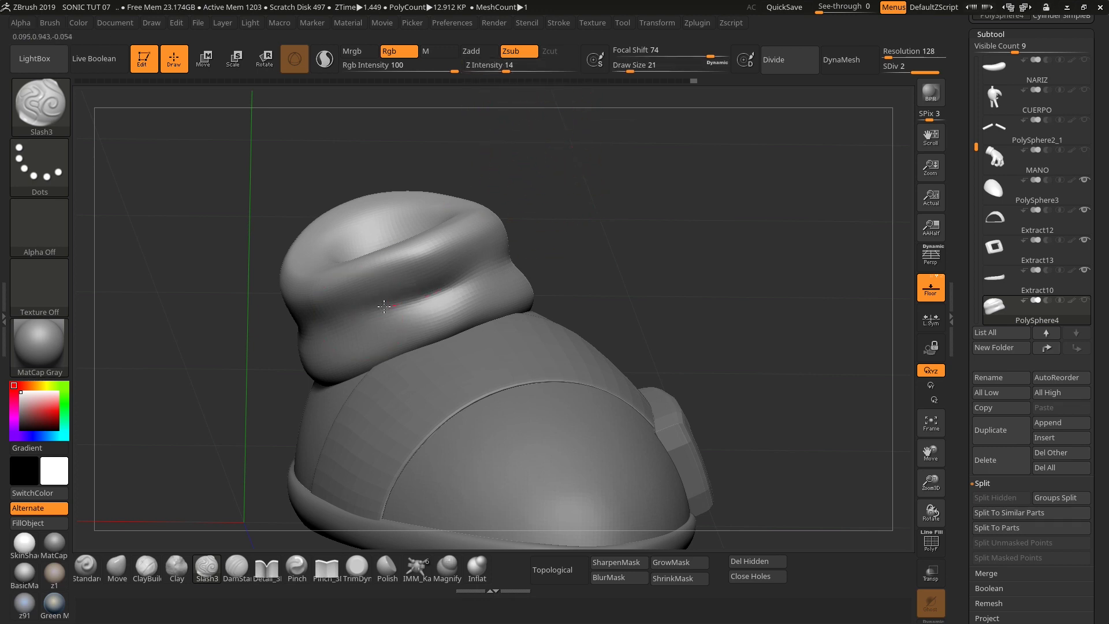
Inspect the cuff folds from several angles and smooth the rough crease on the top roll.
{"action": "right_click_drag", "start_coordinate": [480, 272], "coordinate": [463, 275]}
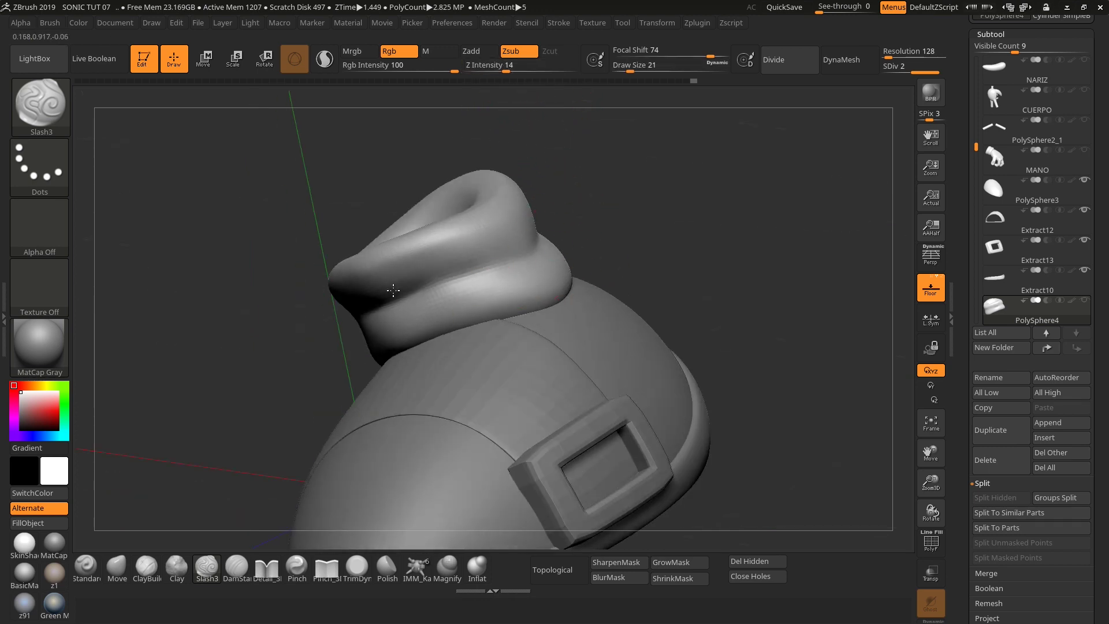
{"action": "right_click_drag", "start_coordinate": [478, 271], "coordinate": [598, 240]}
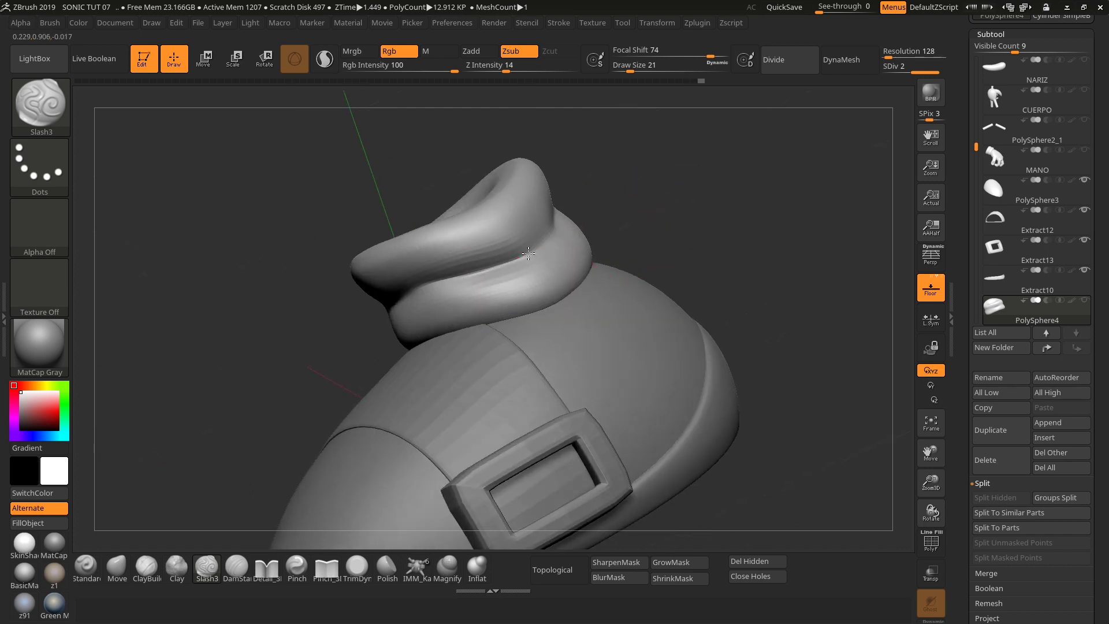
{"action": "right_click_drag", "start_coordinate": [659, 196], "coordinate": [525, 257]}
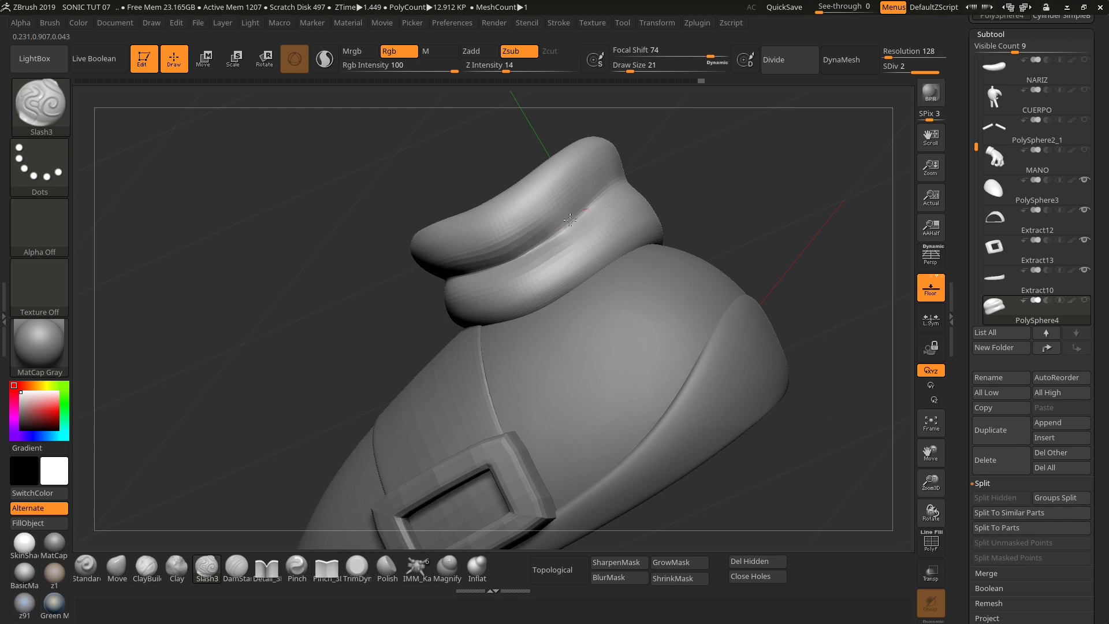
{"action": "right_click_drag", "start_coordinate": [627, 171], "coordinate": [596, 216]}
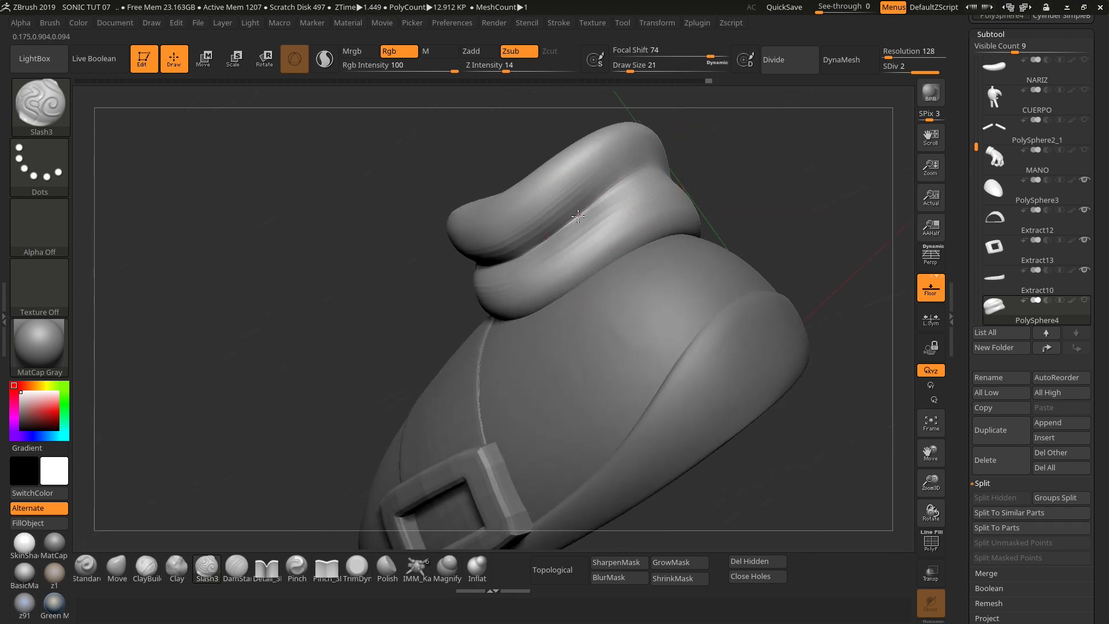
{"action": "mouse_move", "coordinate": [702, 172]}
{"action": "right_mouse_down"}
{"action": "mouse_move", "coordinate": [599, 197]}
{"action": "mouse_move", "coordinate": [716, 155]}
{"action": "mouse_move", "coordinate": [837, 141]}
{"action": "mouse_move", "coordinate": [575, 235]}
{"action": "right_mouse_up"}
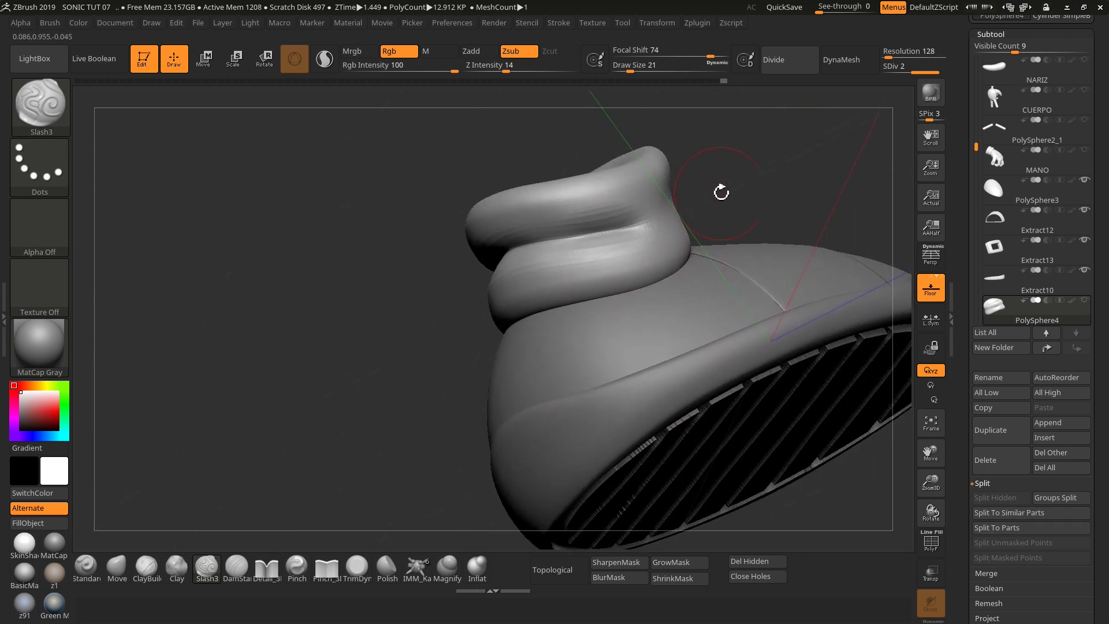
{"action": "right_click_drag", "start_coordinate": [721, 192], "coordinate": [615, 228]}
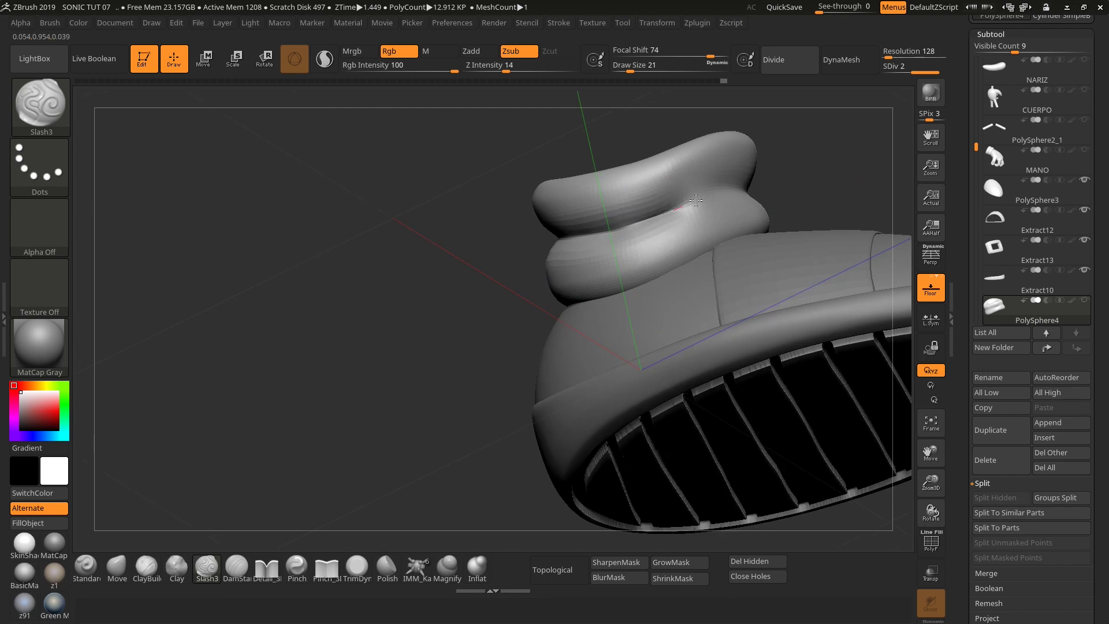
{"action": "right_click_drag", "start_coordinate": [695, 200], "coordinate": [726, 195]}
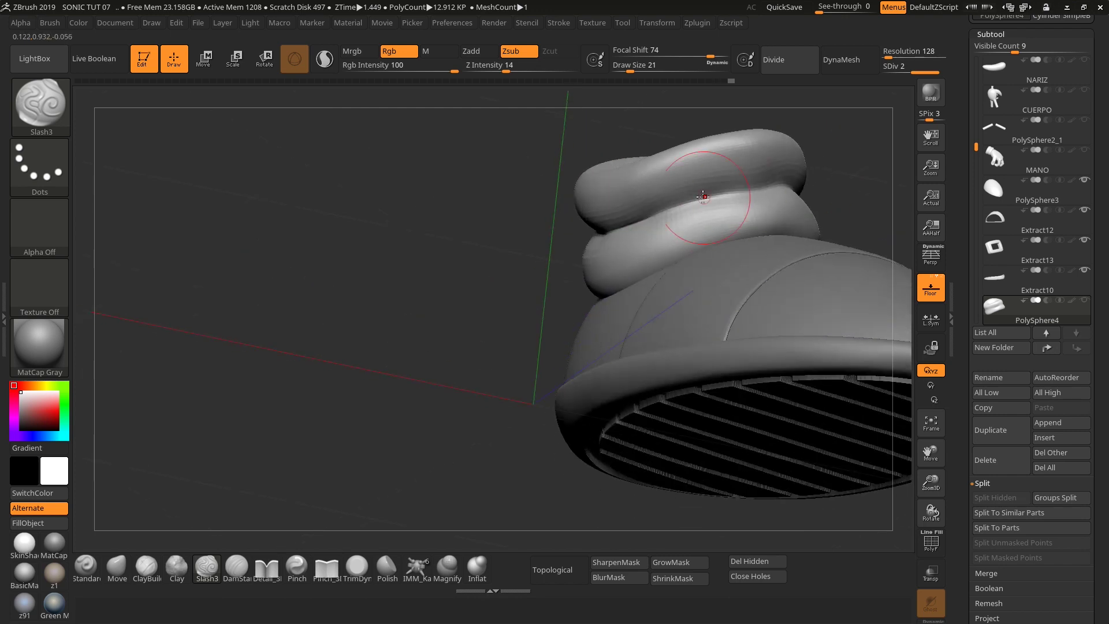
{"action": "left_click_drag", "start_coordinate": [666, 212], "coordinate": [634, 191], "text": "shift"}
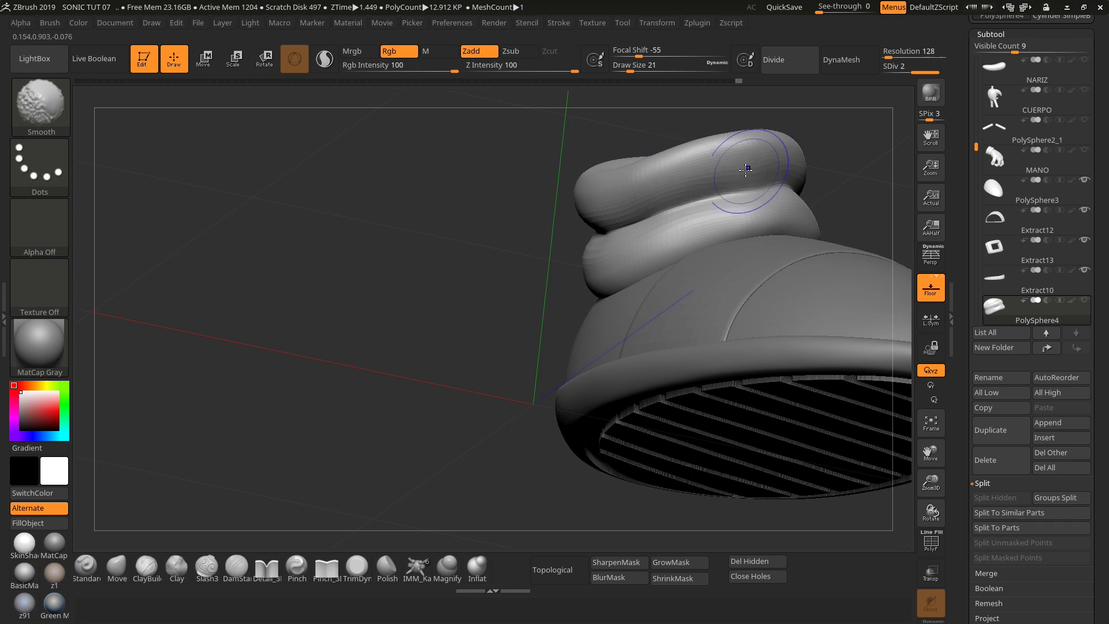
{"action": "right_click_drag", "start_coordinate": [597, 221], "coordinate": [587, 248]}
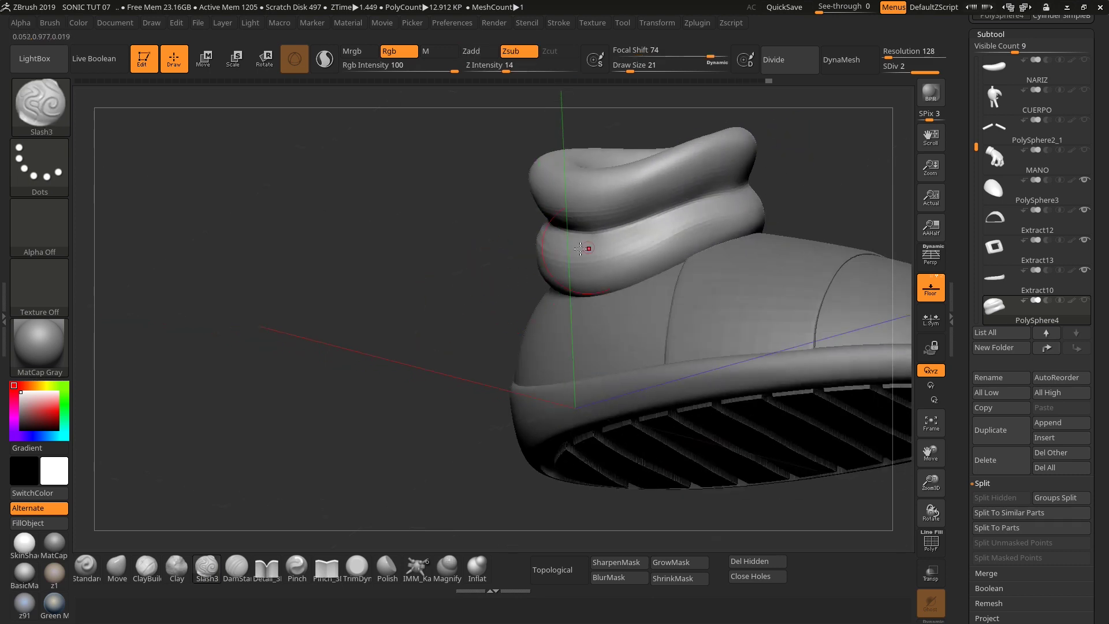
{"action": "right_click_drag", "start_coordinate": [533, 223], "coordinate": [801, 168]}
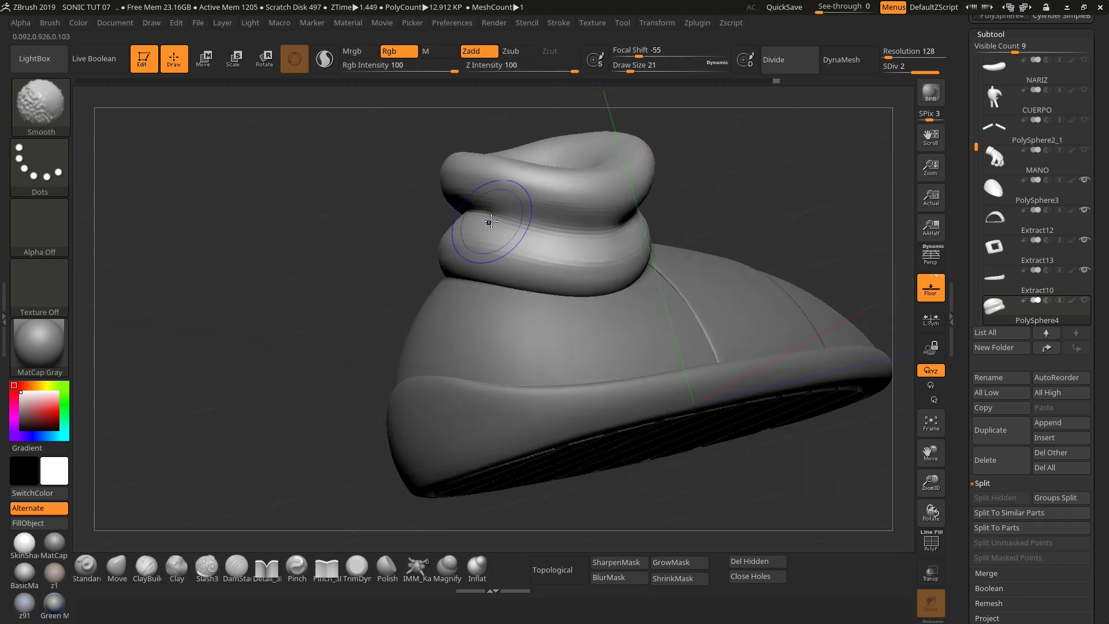
{"action": "mouse_move", "coordinate": [490, 221]}
{"action": "right_mouse_down"}
{"action": "mouse_move", "coordinate": [743, 206]}
{"action": "mouse_move", "coordinate": [407, 218]}
{"action": "right_mouse_up"}
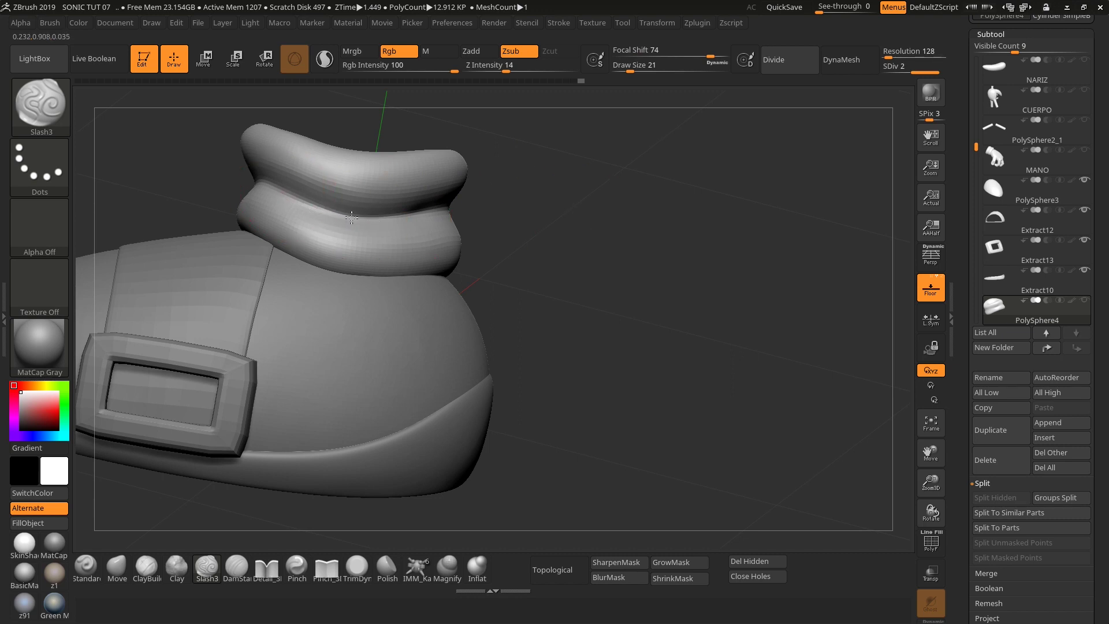
{"action": "right_click_drag", "start_coordinate": [392, 217], "coordinate": [551, 207]}
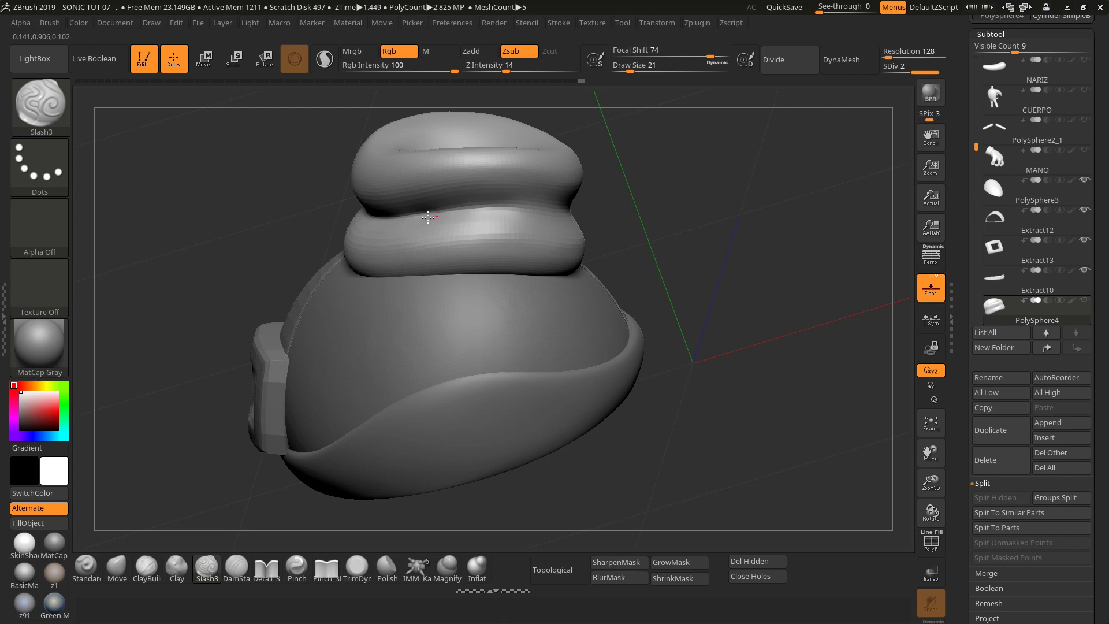
{"action": "mouse_move", "coordinate": [428, 217]}
{"action": "right_mouse_down"}
{"action": "mouse_move", "coordinate": [602, 212]}
{"action": "mouse_move", "coordinate": [501, 212]}
{"action": "right_mouse_up"}
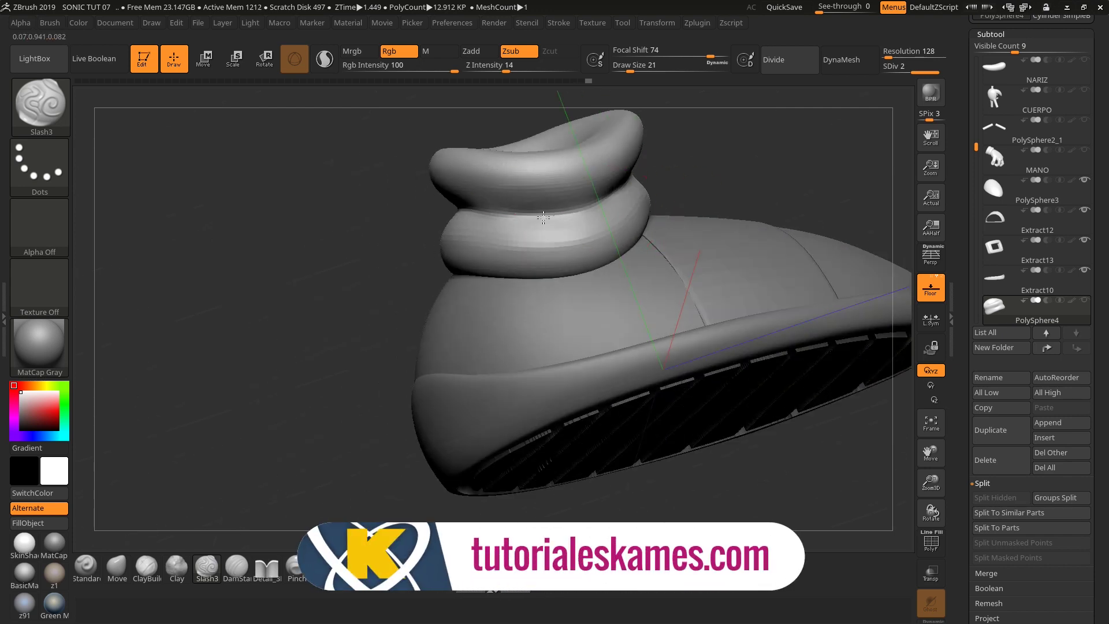
{"action": "right_click_drag", "start_coordinate": [688, 173], "coordinate": [538, 212]}
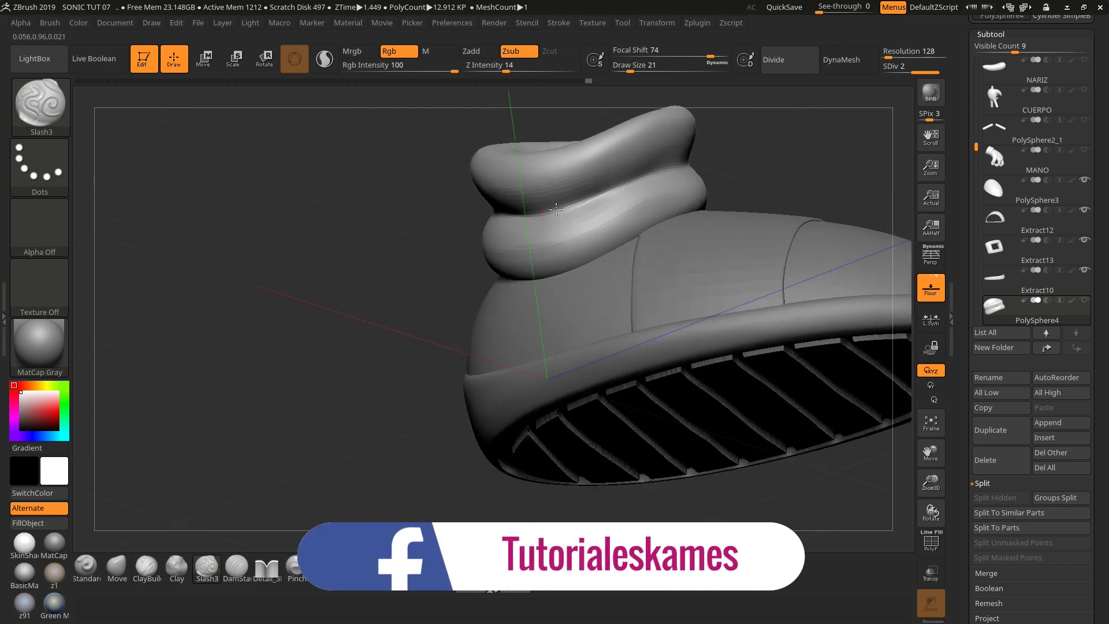
{"action": "right_click_drag", "start_coordinate": [690, 162], "coordinate": [613, 189]}
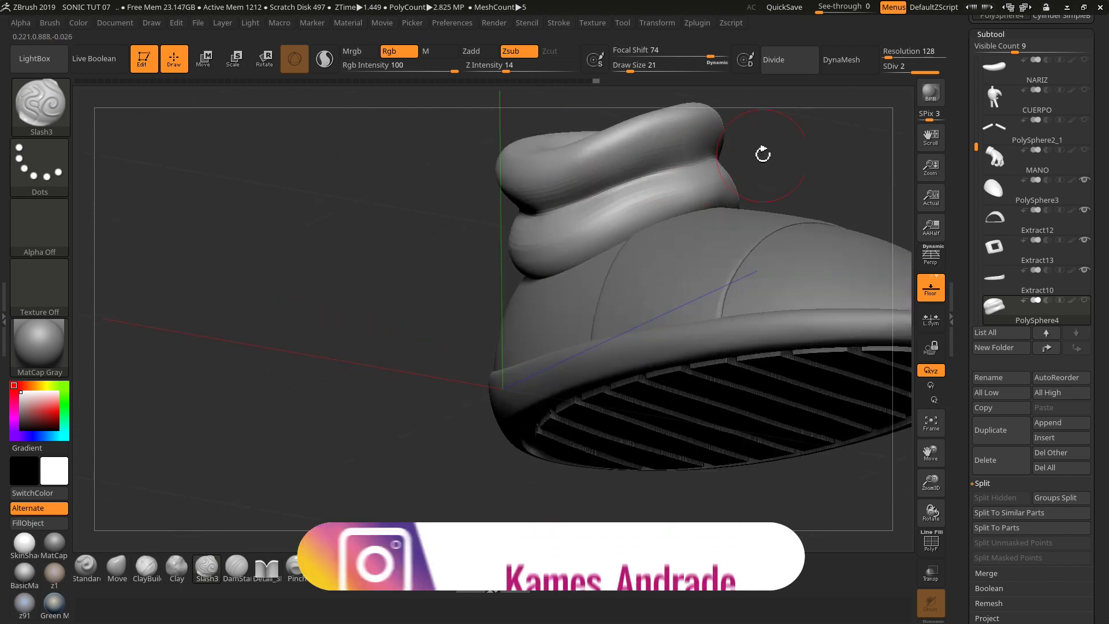
{"action": "right_click_drag", "start_coordinate": [763, 154], "coordinate": [662, 170]}
{"action": "right_click_drag", "start_coordinate": [732, 156], "coordinate": [751, 153]}
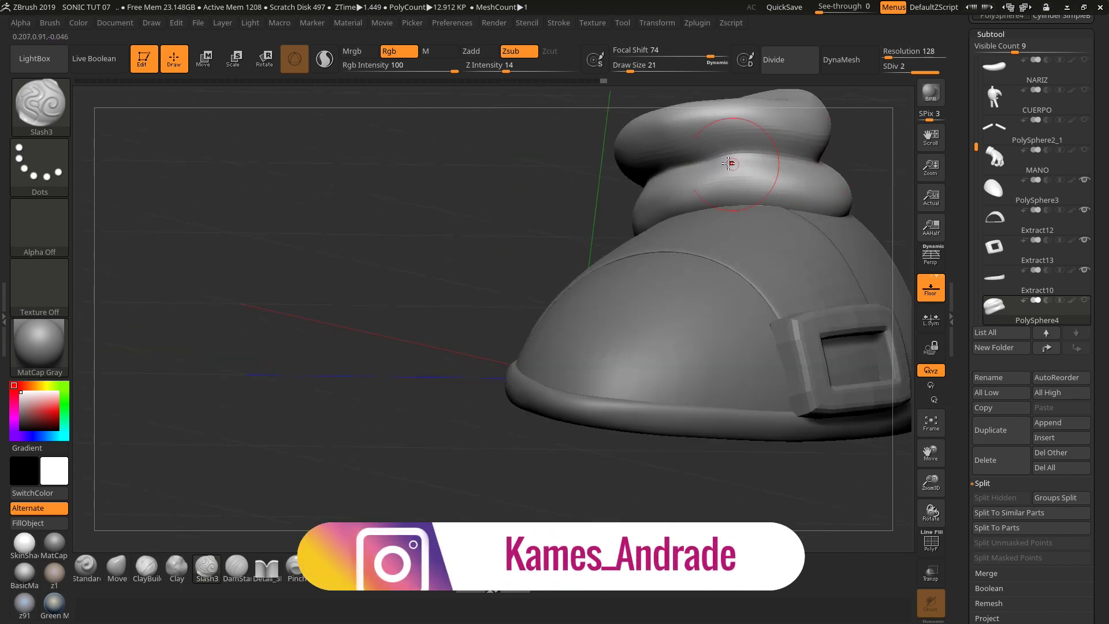
{"action": "mouse_move", "coordinate": [839, 143]}
{"action": "right_mouse_down"}
{"action": "mouse_move", "coordinate": [792, 161]}
{"action": "mouse_move", "coordinate": [619, 159]}
{"action": "right_mouse_up"}
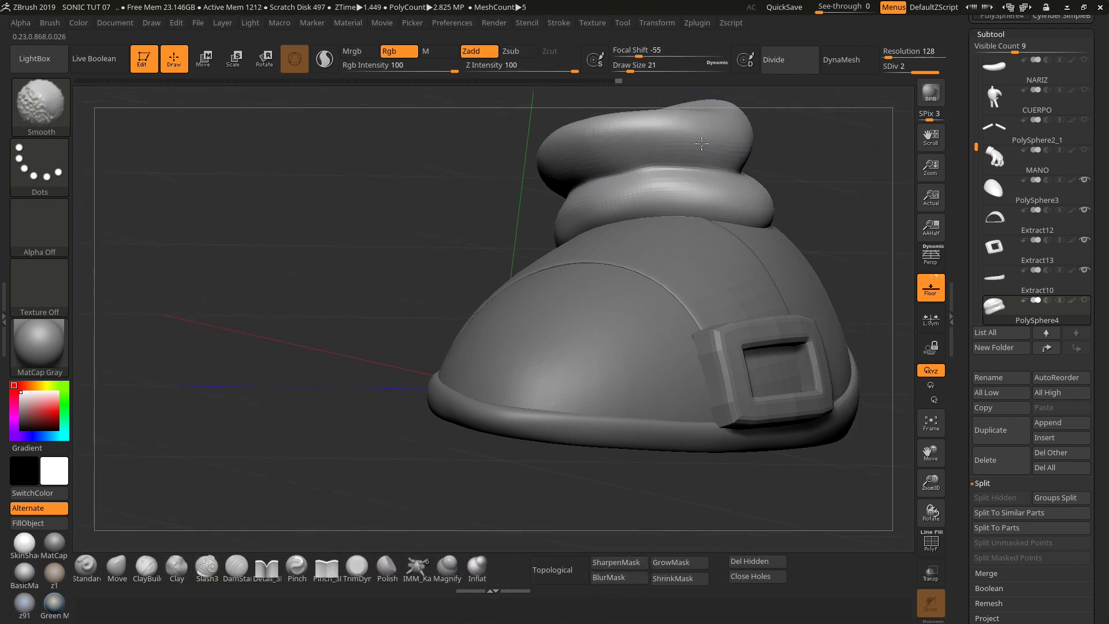
{"action": "right_click_drag", "start_coordinate": [807, 168], "coordinate": [582, 184]}
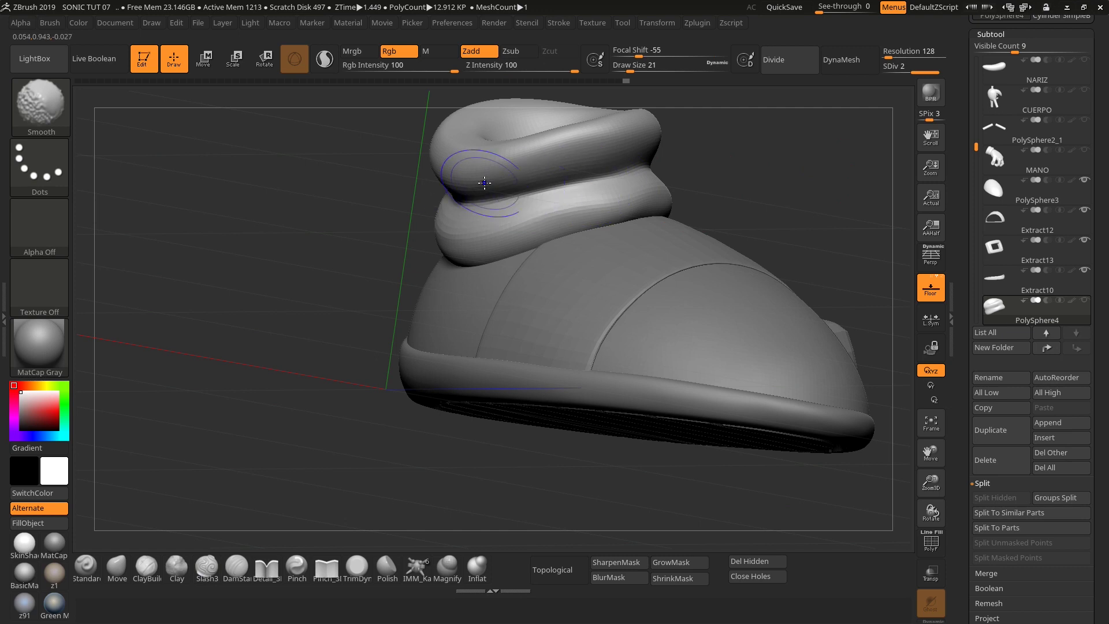
{"action": "mouse_move", "coordinate": [484, 183]}
{"action": "right_mouse_down"}
{"action": "mouse_move", "coordinate": [400, 236]}
{"action": "mouse_move", "coordinate": [606, 193]}
{"action": "right_mouse_up"}
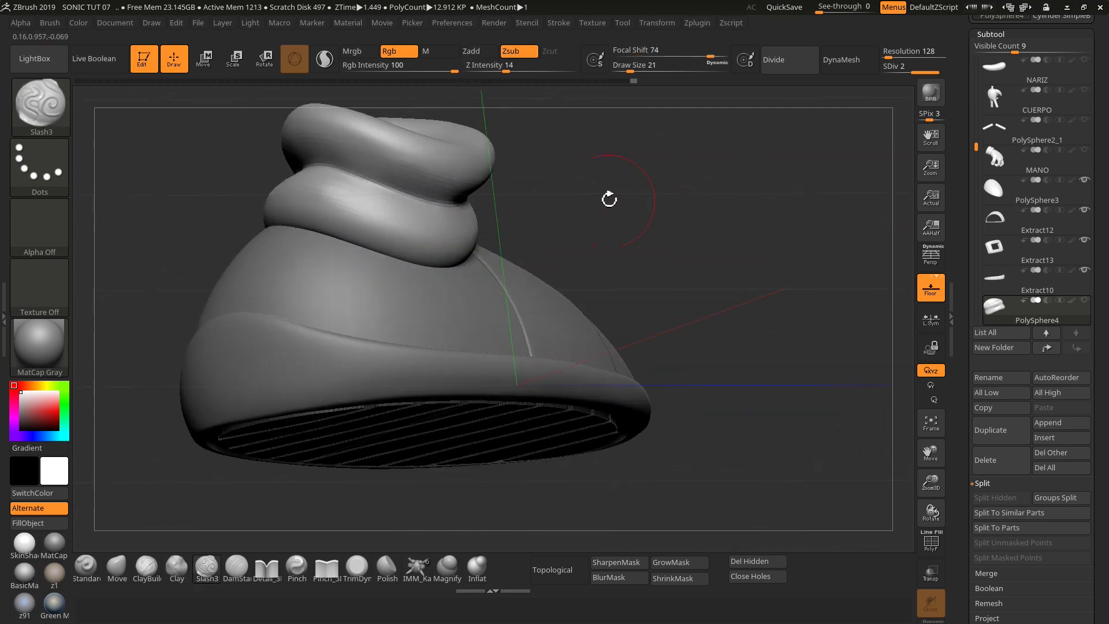
{"action": "right_click_drag", "start_coordinate": [482, 194], "coordinate": [626, 202]}
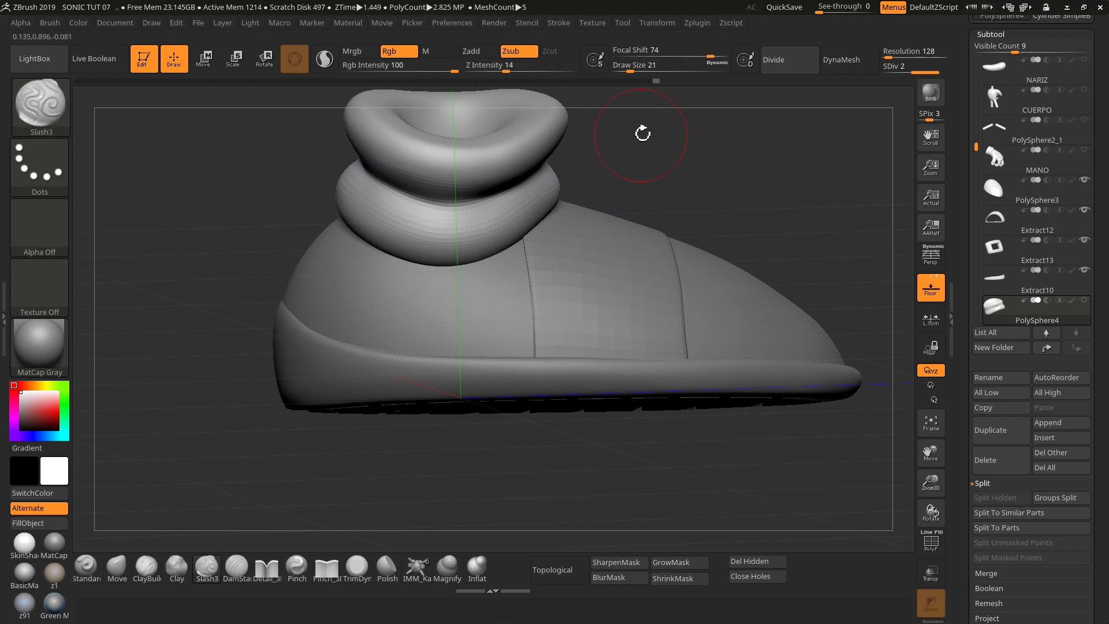
{"action": "mouse_move", "coordinate": [644, 136]}
{"action": "right_mouse_down"}
{"action": "mouse_move", "coordinate": [593, 111]}
{"action": "mouse_move", "coordinate": [562, 111]}
{"action": "mouse_move", "coordinate": [652, 176]}
{"action": "mouse_move", "coordinate": [742, 198]}
{"action": "right_mouse_up"}
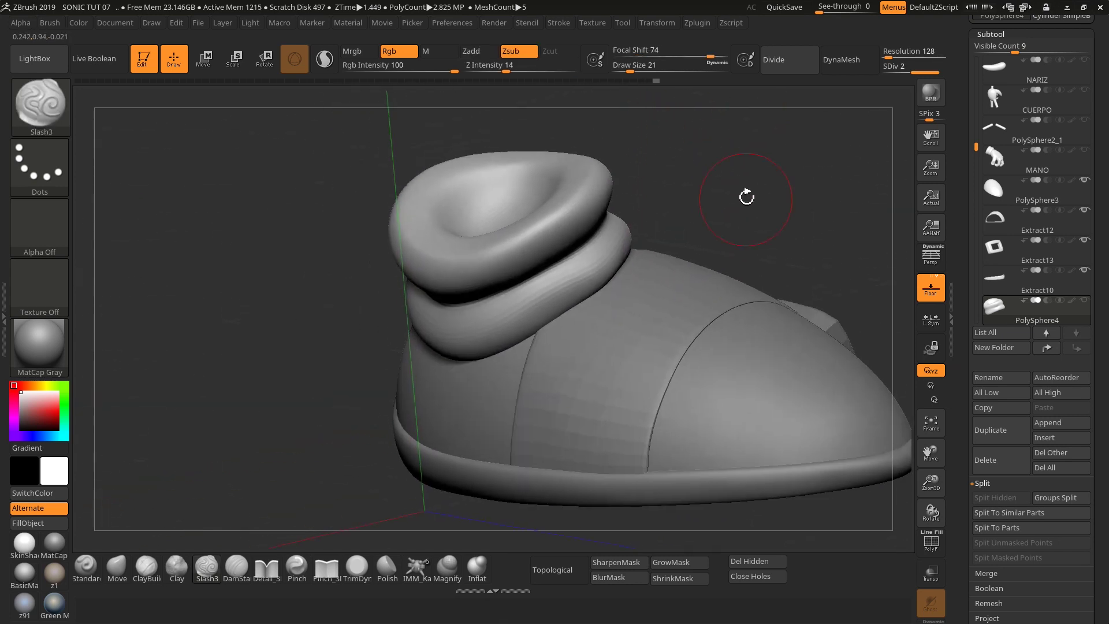
{"action": "mouse_move", "coordinate": [703, 145]}
{"action": "right_mouse_down"}
{"action": "mouse_move", "coordinate": [637, 215]}
{"action": "mouse_move", "coordinate": [692, 202]}
{"action": "right_mouse_up"}
{"action": "mouse_move", "coordinate": [638, 178]}
{"action": "right_mouse_down"}
{"action": "mouse_move", "coordinate": [725, 154]}
{"action": "mouse_move", "coordinate": [650, 206]}
{"action": "right_mouse_up"}
{"action": "right_click_drag", "start_coordinate": [722, 196], "coordinate": [576, 223]}
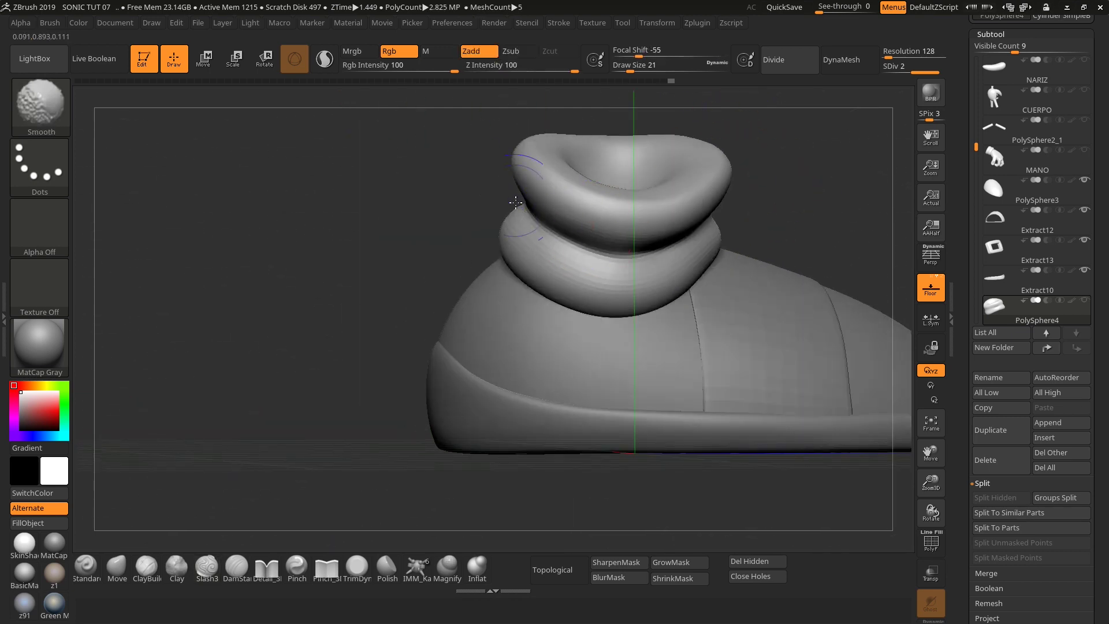
{"action": "right_click_drag", "start_coordinate": [805, 149], "coordinate": [516, 154]}
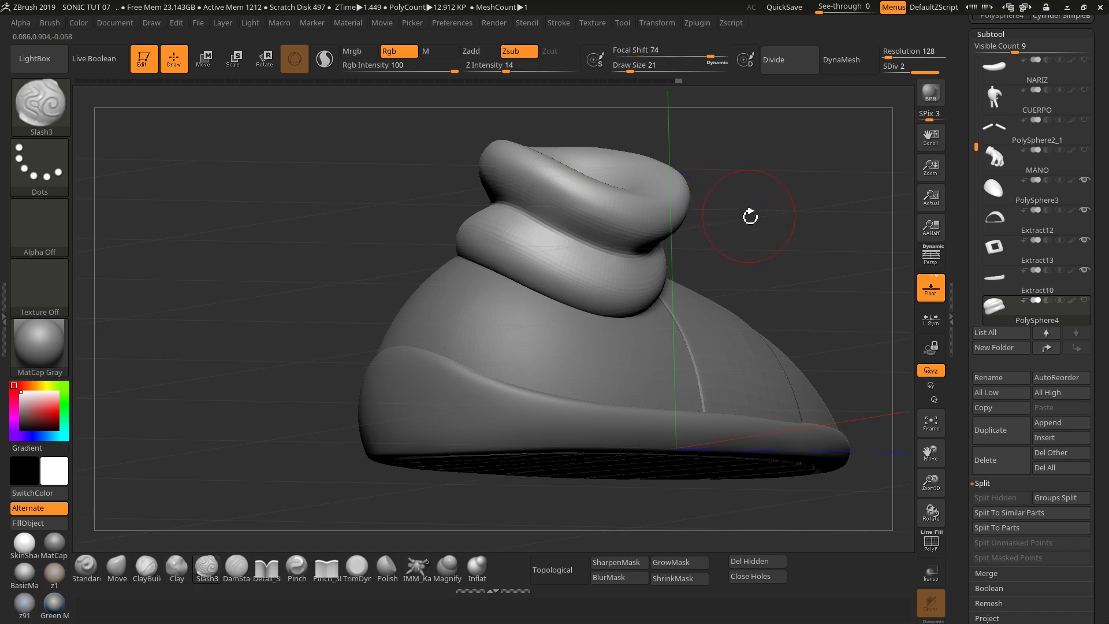
{"action": "mouse_move", "coordinate": [748, 216]}
{"action": "right_mouse_down"}
{"action": "mouse_move", "coordinate": [763, 193]}
{"action": "mouse_move", "coordinate": [732, 220]}
{"action": "right_mouse_up"}
{"action": "mouse_move", "coordinate": [755, 287]}
{"action": "right_mouse_down"}
{"action": "mouse_move", "coordinate": [765, 356]}
{"action": "mouse_move", "coordinate": [722, 383]}
{"action": "mouse_move", "coordinate": [738, 460]}
{"action": "mouse_move", "coordinate": [717, 427]}
{"action": "right_mouse_up"}
{"action": "mouse_move", "coordinate": [531, 218]}
{"action": "right_mouse_down"}
{"action": "mouse_move", "coordinate": [723, 359]}
{"action": "mouse_move", "coordinate": [763, 438]}
{"action": "mouse_move", "coordinate": [695, 255]}
{"action": "mouse_move", "coordinate": [749, 320]}
{"action": "mouse_move", "coordinate": [691, 389]}
{"action": "mouse_move", "coordinate": [820, 386]}
{"action": "mouse_move", "coordinate": [782, 441]}
{"action": "mouse_move", "coordinate": [735, 465]}
{"action": "mouse_move", "coordinate": [755, 500]}
{"action": "mouse_move", "coordinate": [759, 383]}
{"action": "right_mouse_up"}
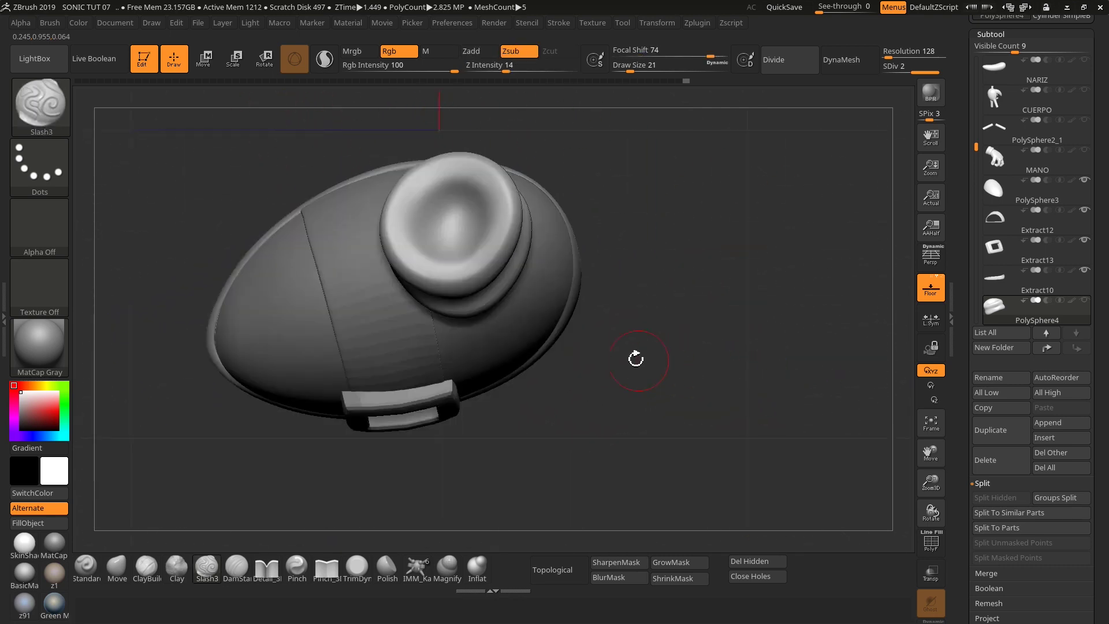
{"action": "mouse_move", "coordinate": [616, 345]}
{"action": "right_mouse_down"}
{"action": "mouse_move", "coordinate": [639, 263]}
{"action": "mouse_move", "coordinate": [664, 383]}
{"action": "mouse_move", "coordinate": [715, 404]}
{"action": "mouse_move", "coordinate": [895, 400]}
{"action": "right_mouse_up"}
Zoom and orbit to inspect the cuff's wireframe, then make PolySphere3 the active subtool.
{"action": "right_click_drag", "start_coordinate": [725, 397], "coordinate": [739, 417], "text": "ctrl"}
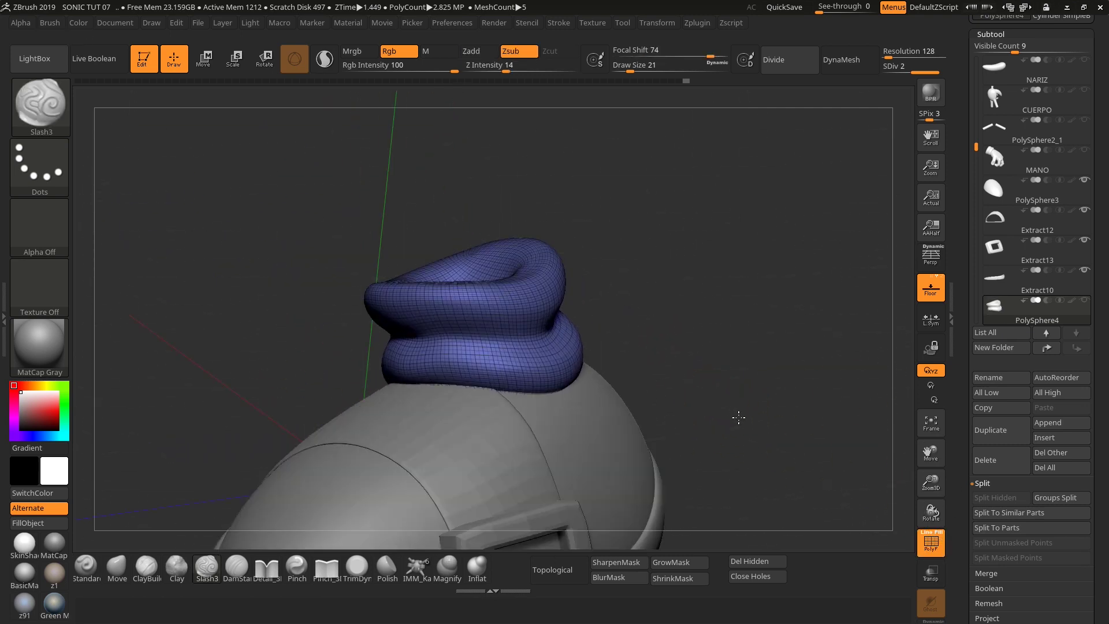
{"action": "mouse_move", "coordinate": [823, 147]}
{"action": "right_mouse_down"}
{"action": "mouse_move", "coordinate": [686, 386]}
{"action": "mouse_move", "coordinate": [678, 374]}
{"action": "mouse_move", "coordinate": [716, 339]}
{"action": "mouse_move", "coordinate": [785, 344]}
{"action": "mouse_move", "coordinate": [775, 352]}
{"action": "mouse_move", "coordinate": [817, 303]}
{"action": "right_mouse_up"}
{"action": "mouse_move", "coordinate": [738, 220]}
{"action": "right_mouse_down"}
{"action": "mouse_move", "coordinate": [762, 280]}
{"action": "mouse_move", "coordinate": [726, 335]}
{"action": "mouse_move", "coordinate": [729, 404]}
{"action": "mouse_move", "coordinate": [763, 302]}
{"action": "mouse_move", "coordinate": [723, 324]}
{"action": "mouse_move", "coordinate": [770, 359]}
{"action": "mouse_move", "coordinate": [737, 399]}
{"action": "mouse_move", "coordinate": [790, 330]}
{"action": "right_mouse_up"}
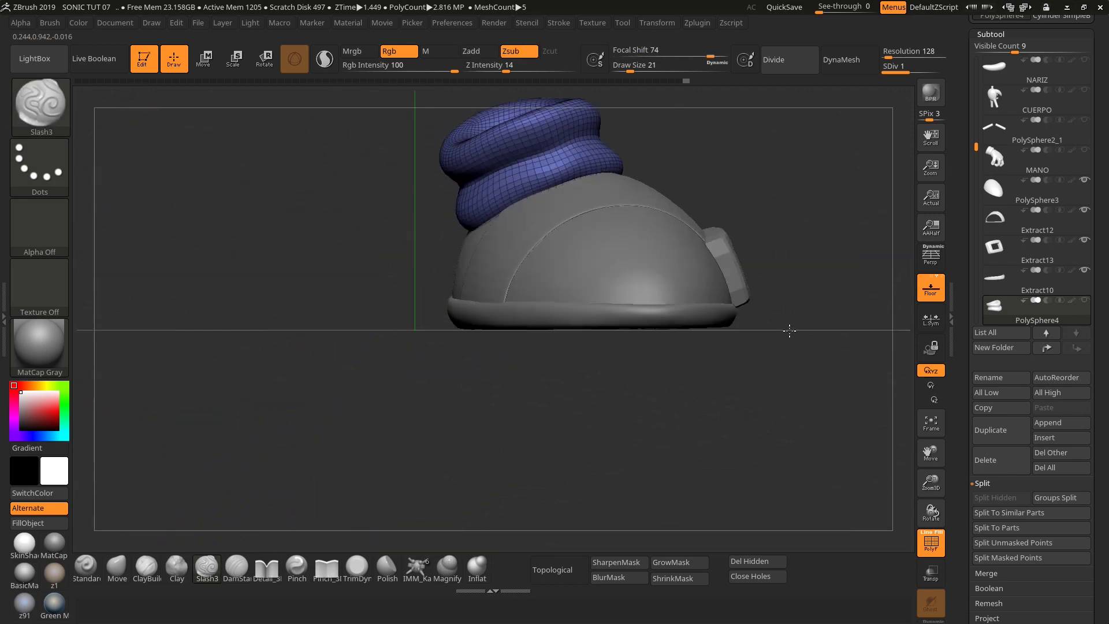
{"action": "right_click_drag", "start_coordinate": [746, 400], "coordinate": [725, 427], "text": "alt"}
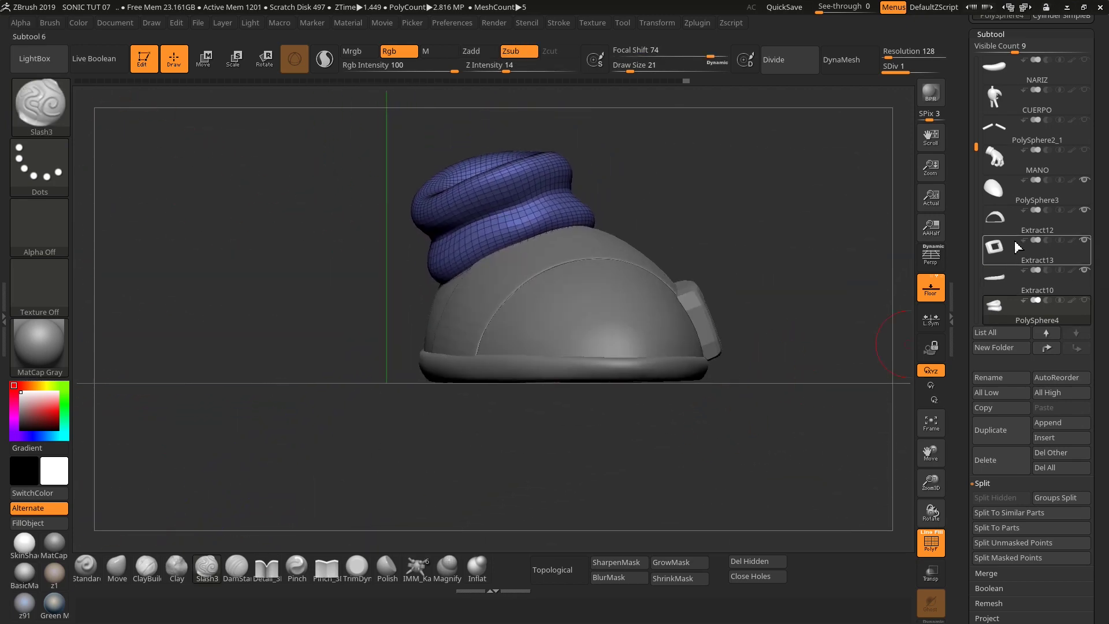
{"action": "left_click", "coordinate": [988, 187]}
{"action": "mouse_move", "coordinate": [792, 358]}
{"action": "right_mouse_down"}
{"action": "mouse_move", "coordinate": [733, 476]}
{"action": "mouse_move", "coordinate": [733, 445]}
{"action": "mouse_move", "coordinate": [695, 421]}
{"action": "mouse_move", "coordinate": [713, 493]}
{"action": "mouse_move", "coordinate": [725, 458]}
{"action": "mouse_move", "coordinate": [853, 369]}
{"action": "right_mouse_up"}
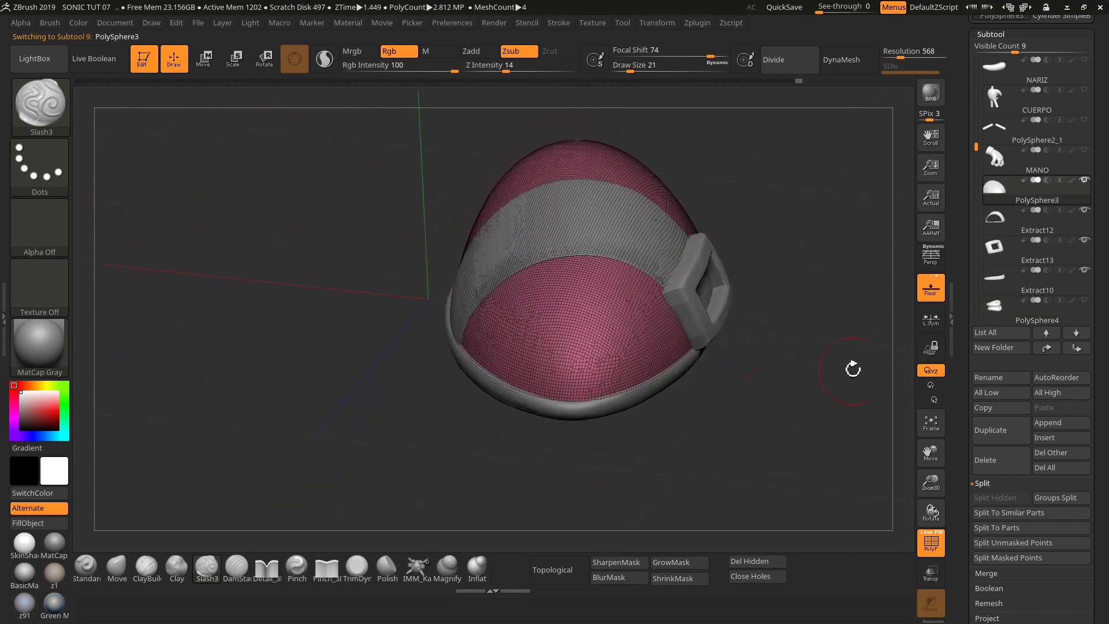
Remesh the PolySphere3 shoe body with ZRemesher from Tool > Geometry.
{"action": "scroll", "coordinate": [1103, 300], "scroll_direction": "down", "scroll_amount": 3}
{"action": "scroll", "coordinate": [1103, 280], "scroll_direction": "down", "scroll_amount": 1}
{"action": "scroll", "coordinate": [1104, 280], "scroll_direction": "down", "scroll_amount": 2}
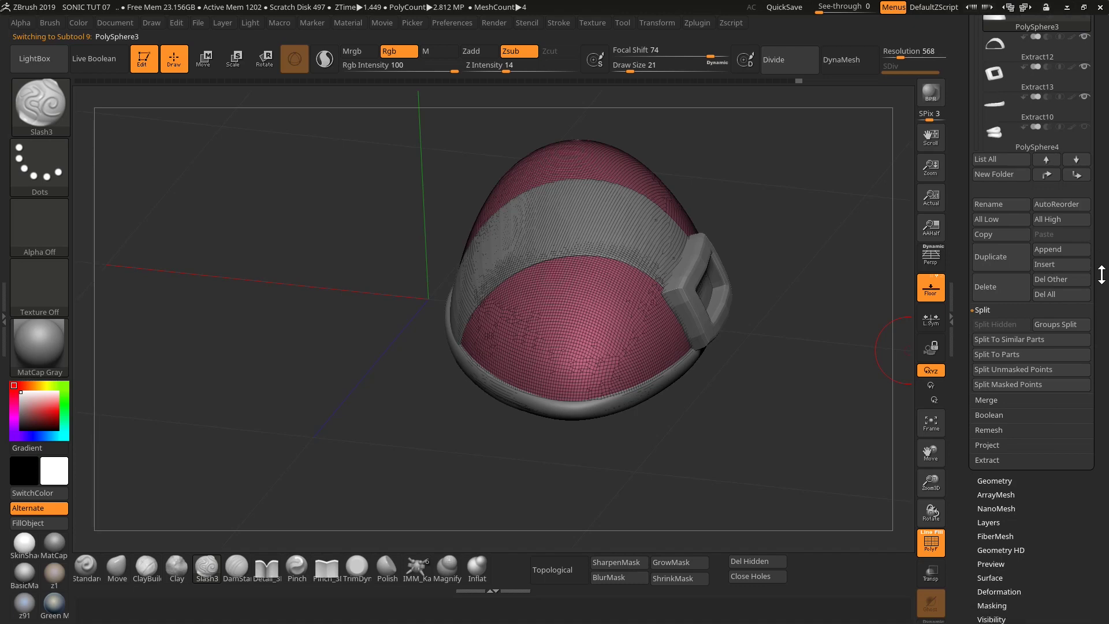
{"action": "scroll", "coordinate": [1104, 272], "scroll_direction": "down", "scroll_amount": 1}
{"action": "left_click", "coordinate": [1008, 427]}
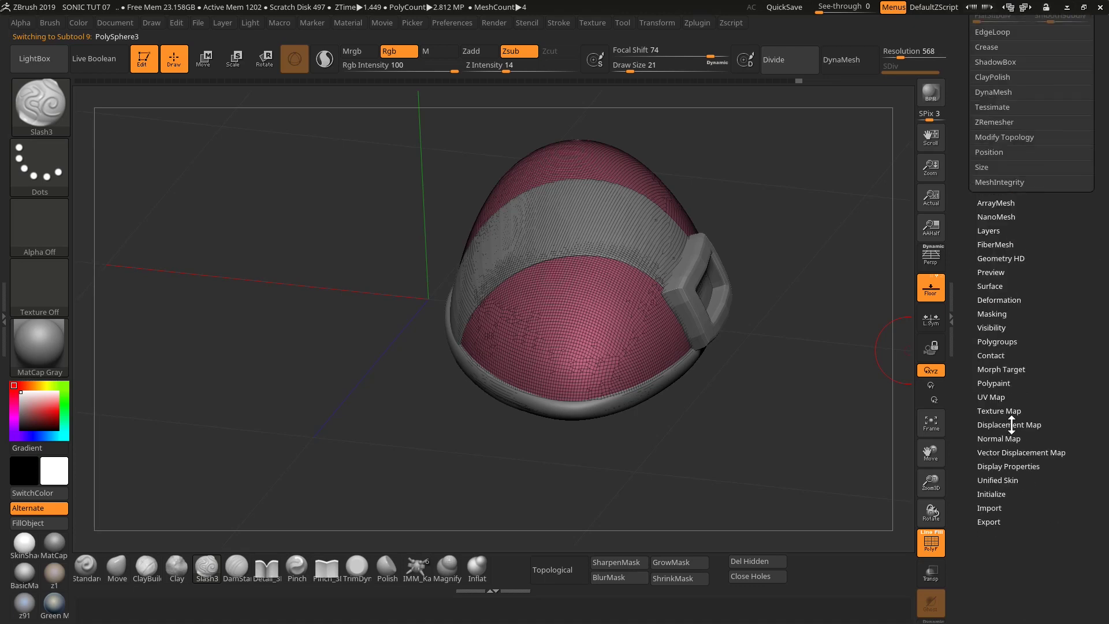
{"action": "left_click", "coordinate": [995, 122]}
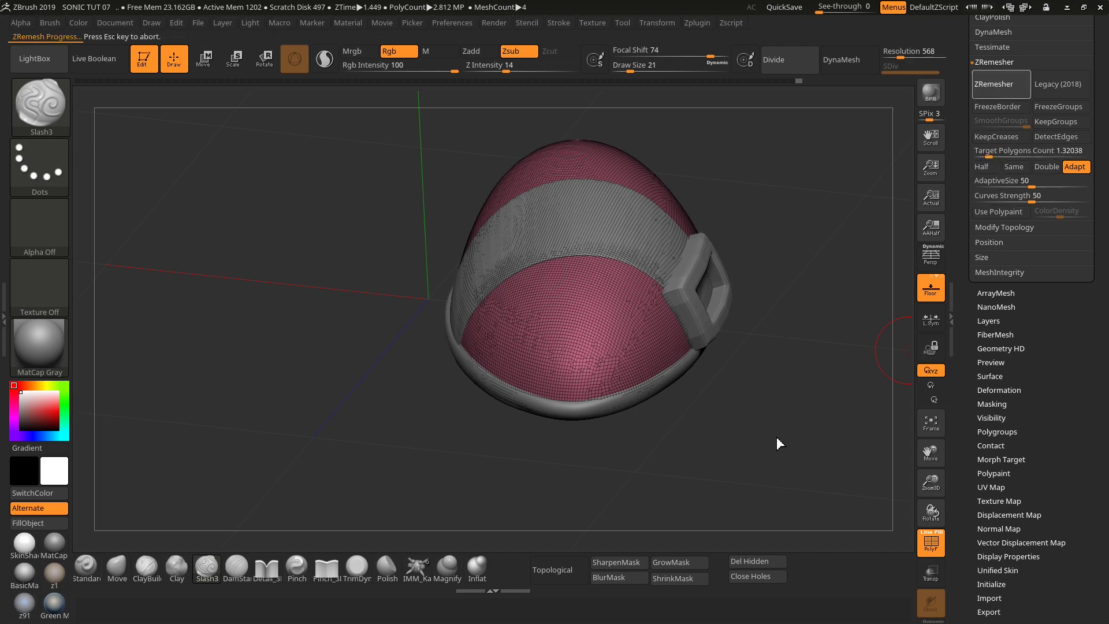
{"action": "mouse_move", "coordinate": [782, 421]}
{"action": "left_mouse_down"}
{"action": "mouse_move", "coordinate": [800, 405]}
{"action": "mouse_move", "coordinate": [799, 415]}
{"action": "left_mouse_up"}
{"action": "mouse_move", "coordinate": [803, 365]}
{"action": "left_mouse_down"}
{"action": "mouse_move", "coordinate": [718, 410]}
{"action": "mouse_move", "coordinate": [700, 502]}
{"action": "mouse_move", "coordinate": [727, 438]}
{"action": "left_mouse_up"}
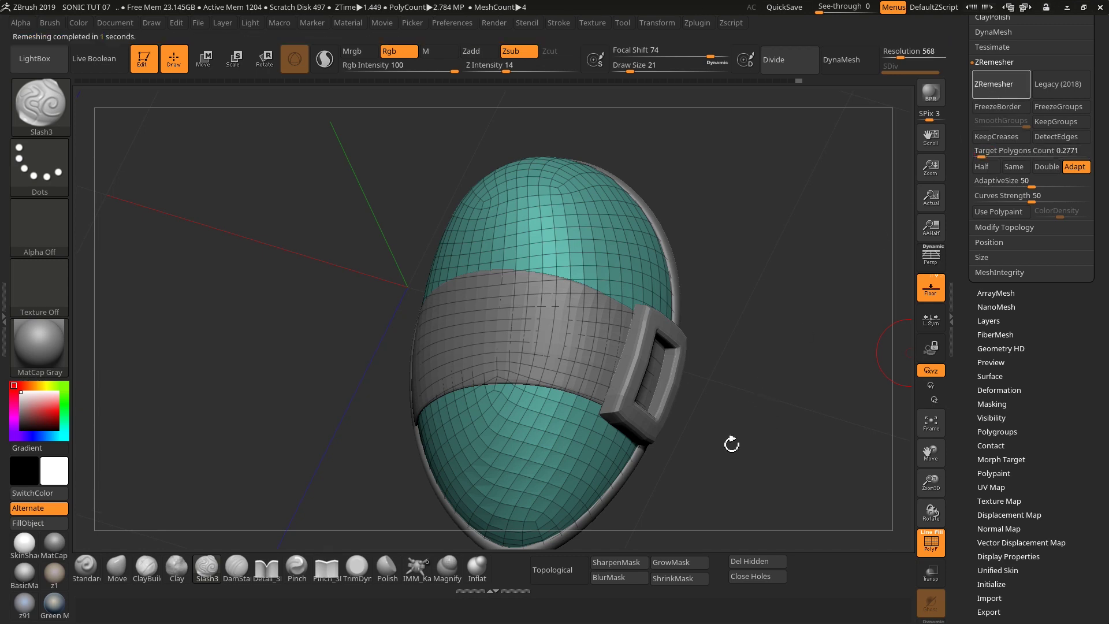
Compare the topology before and after remeshing with undo and redo, keeping the remesh.
{"action": "key", "text": "ctrl+z"}
{"action": "mouse_move", "coordinate": [728, 453]}
{"action": "left_mouse_down"}
{"action": "mouse_move", "coordinate": [756, 441]}
{"action": "mouse_move", "coordinate": [696, 456]}
{"action": "mouse_move", "coordinate": [760, 446]}
{"action": "mouse_move", "coordinate": [733, 492]}
{"action": "mouse_move", "coordinate": [749, 479]}
{"action": "mouse_move", "coordinate": [737, 431]}
{"action": "mouse_move", "coordinate": [733, 480]}
{"action": "left_mouse_up"}
{"action": "key", "text": "ctrl+shift+z"}
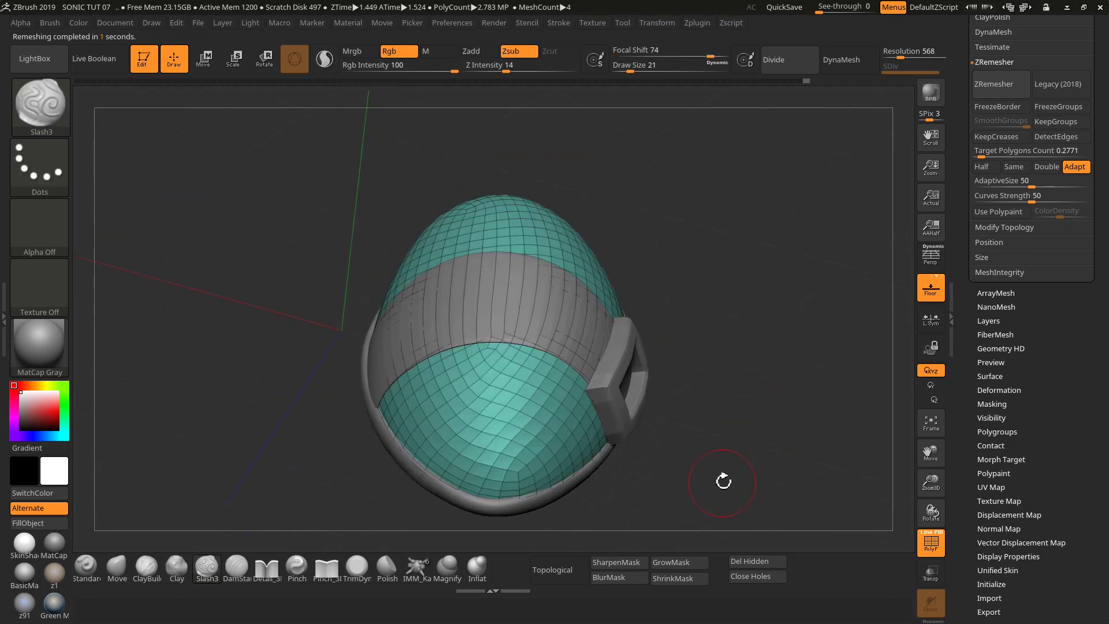
{"action": "mouse_move", "coordinate": [751, 411]}
{"action": "left_mouse_down"}
{"action": "mouse_move", "coordinate": [715, 495]}
{"action": "mouse_move", "coordinate": [732, 428]}
{"action": "mouse_move", "coordinate": [755, 455]}
{"action": "left_mouse_up"}
{"action": "left_click_drag", "start_coordinate": [1070, 394], "coordinate": [1067, 428]}
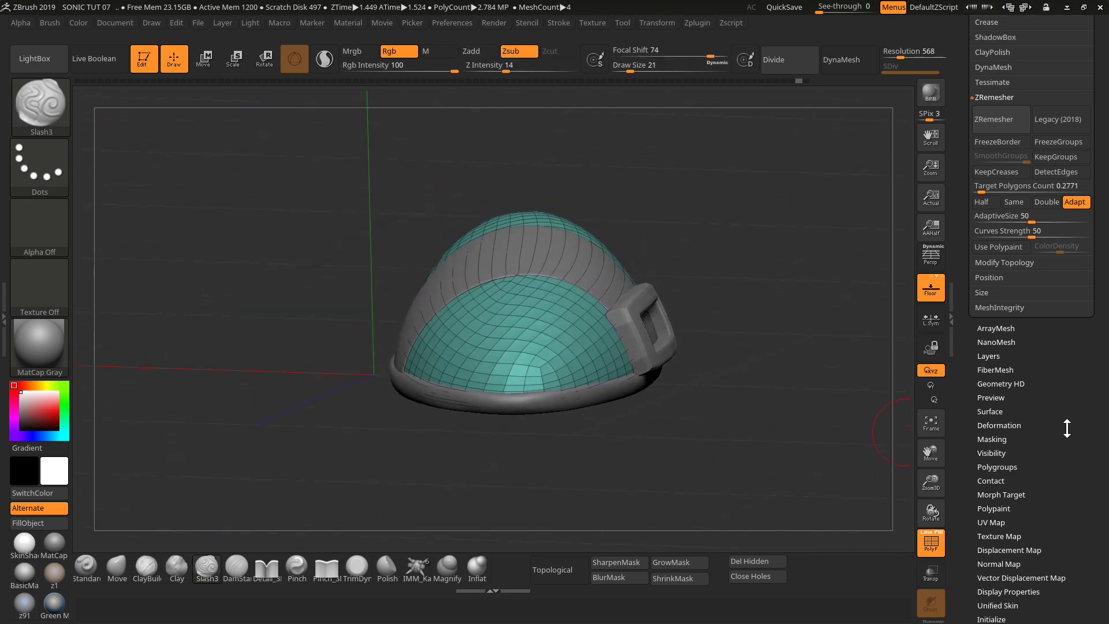
{"action": "mouse_move", "coordinate": [729, 453]}
{"action": "left_mouse_down"}
{"action": "mouse_move", "coordinate": [711, 354]}
{"action": "mouse_move", "coordinate": [718, 471]}
{"action": "mouse_move", "coordinate": [745, 462]}
{"action": "left_mouse_up"}
Hide the polygon wireframe with PolyF and collapse the Geometry settings.
{"action": "left_click", "coordinate": [926, 544]}
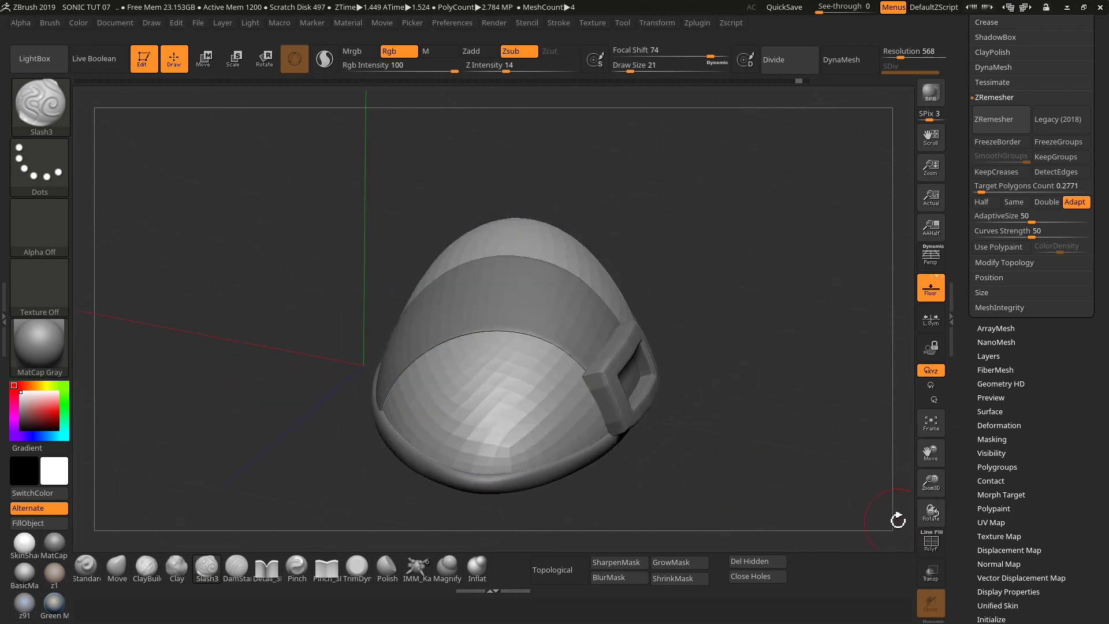
{"action": "mouse_move", "coordinate": [792, 491]}
{"action": "left_mouse_down"}
{"action": "mouse_move", "coordinate": [738, 494]}
{"action": "mouse_move", "coordinate": [717, 461]}
{"action": "mouse_move", "coordinate": [691, 464]}
{"action": "mouse_move", "coordinate": [711, 495]}
{"action": "mouse_move", "coordinate": [714, 483]}
{"action": "left_mouse_up"}
{"action": "left_click_drag", "start_coordinate": [1102, 115], "coordinate": [1086, 192]}
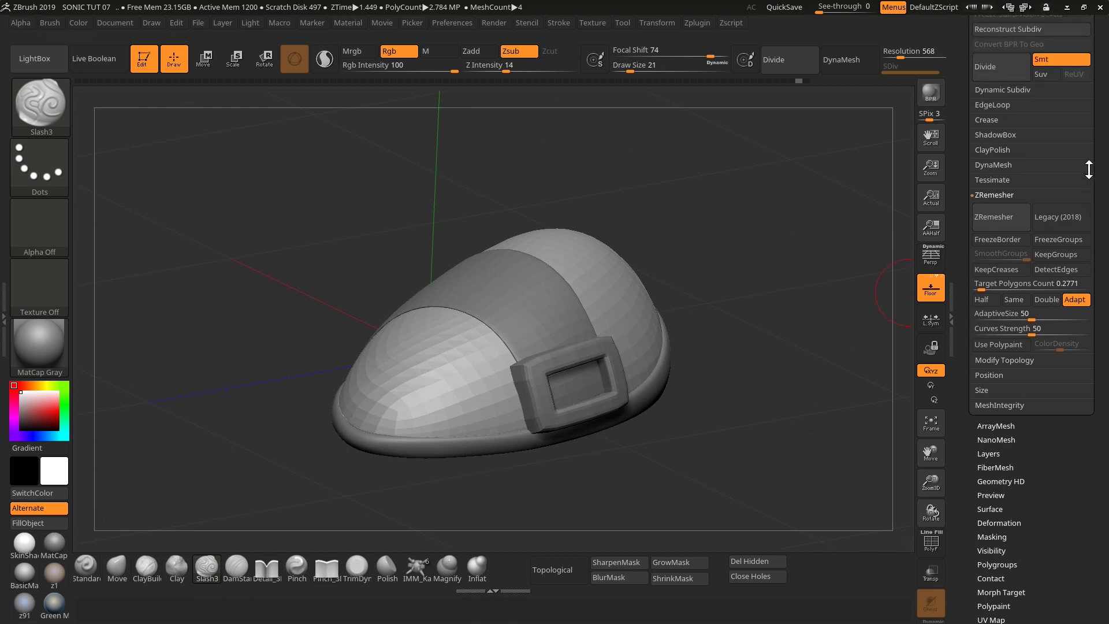
{"action": "left_click", "coordinate": [994, 42]}
{"action": "mouse_move", "coordinate": [792, 368]}
{"action": "left_mouse_down"}
{"action": "mouse_move", "coordinate": [792, 354]}
{"action": "mouse_move", "coordinate": [785, 423]}
{"action": "mouse_move", "coordinate": [753, 460]}
{"action": "mouse_move", "coordinate": [725, 468]}
{"action": "mouse_move", "coordinate": [866, 277]}
{"action": "left_mouse_up"}
{"action": "left_click_drag", "start_coordinate": [994, 29], "coordinate": [999, 175]}
Reorder the subtools so PolySphere4 sits below PolySphere3, then reselect the shoe body.
{"action": "left_click", "coordinate": [999, 179]}
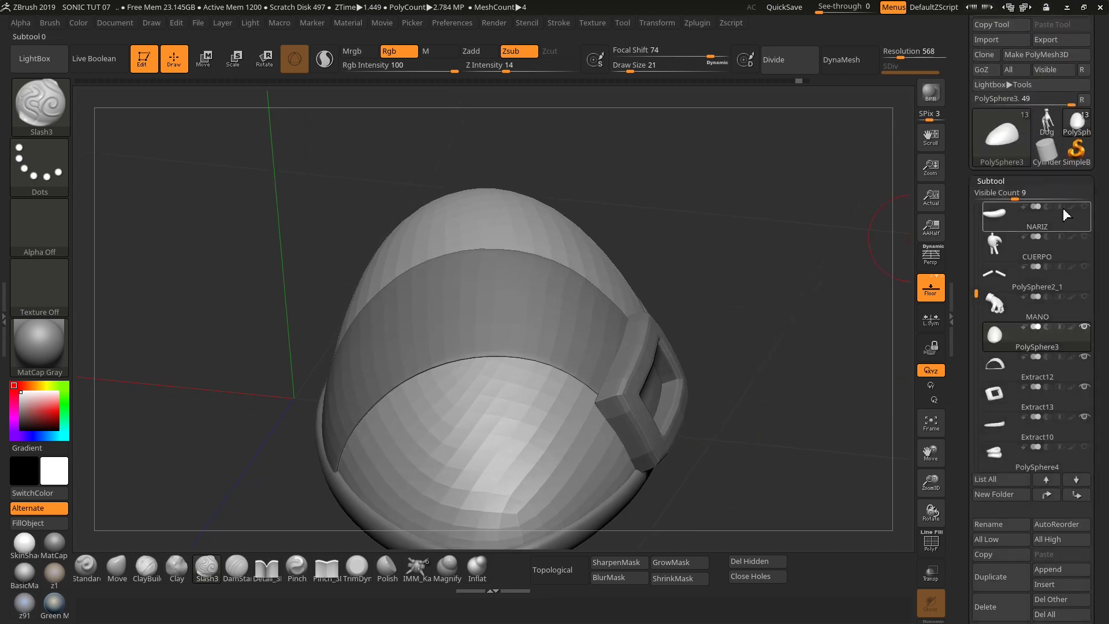
{"action": "left_click_drag", "start_coordinate": [977, 281], "coordinate": [980, 319]}
{"action": "left_click", "coordinate": [998, 284]}
{"action": "mouse_move", "coordinate": [1036, 366]}
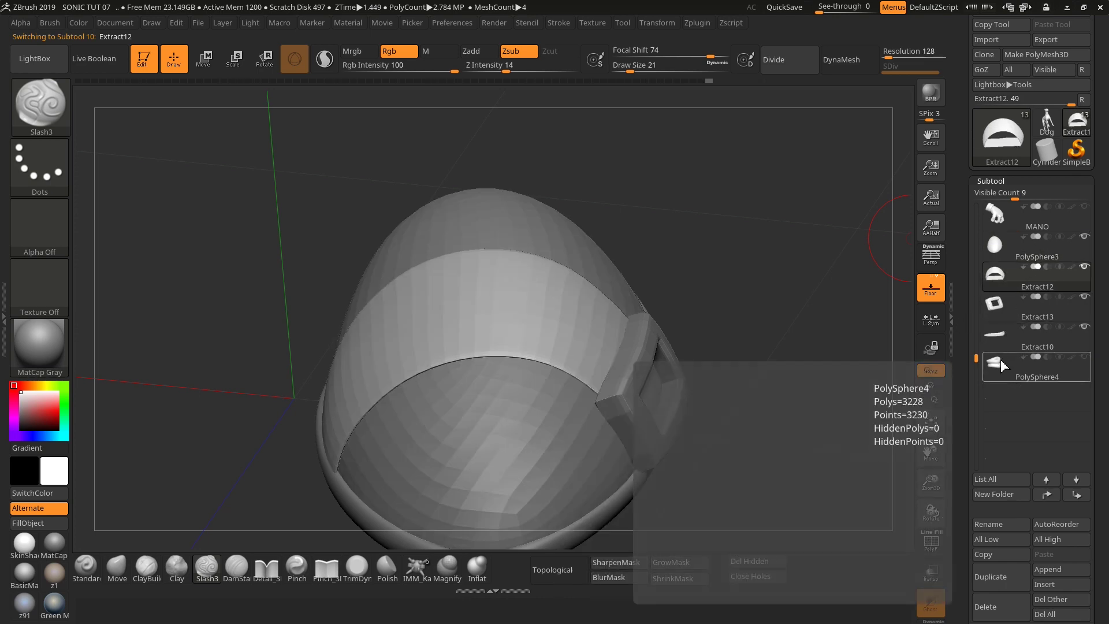
{"action": "left_click", "coordinate": [1034, 369]}
{"action": "left_click", "coordinate": [1047, 495]}
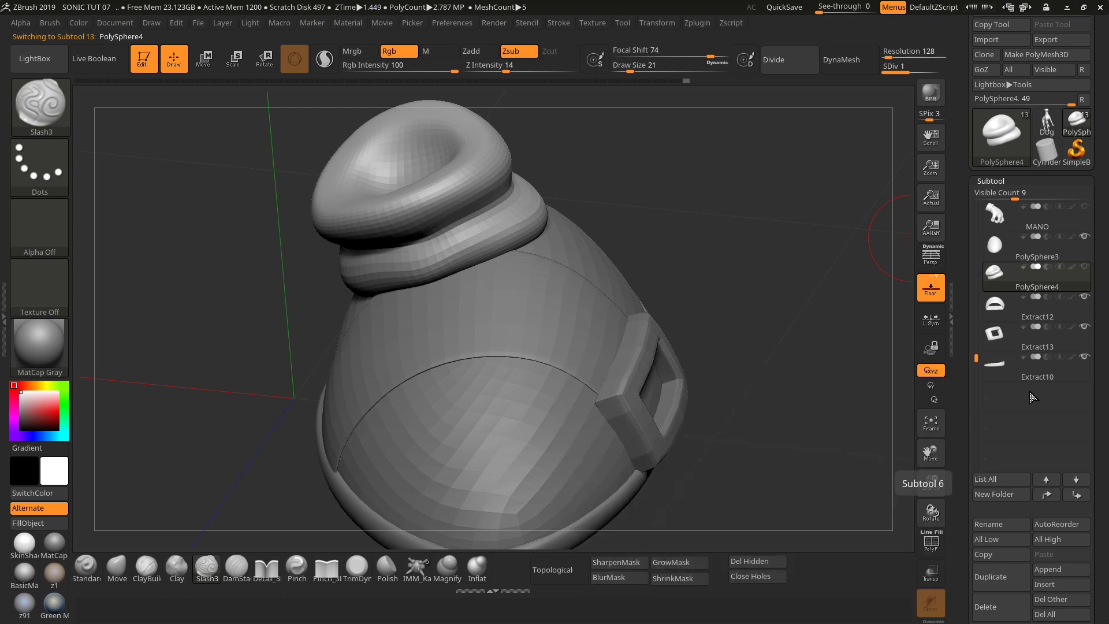
{"action": "left_click", "coordinate": [995, 246]}
{"action": "left_click_drag", "start_coordinate": [865, 368], "coordinate": [860, 357]}
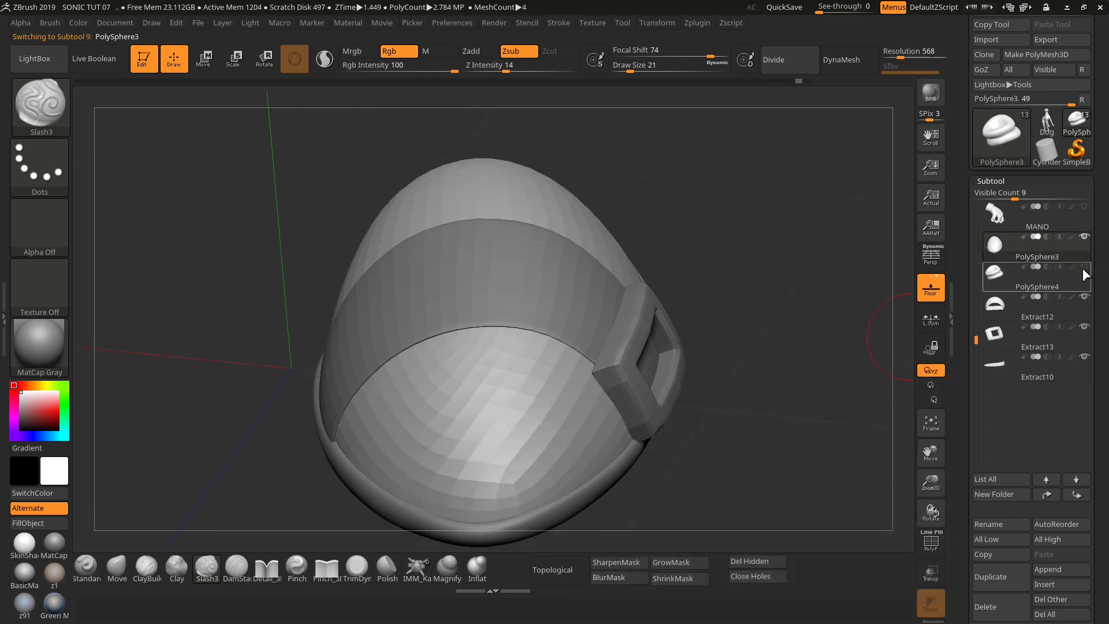
{"action": "left_click", "coordinate": [1084, 269]}
{"action": "left_click", "coordinate": [1052, 277]}
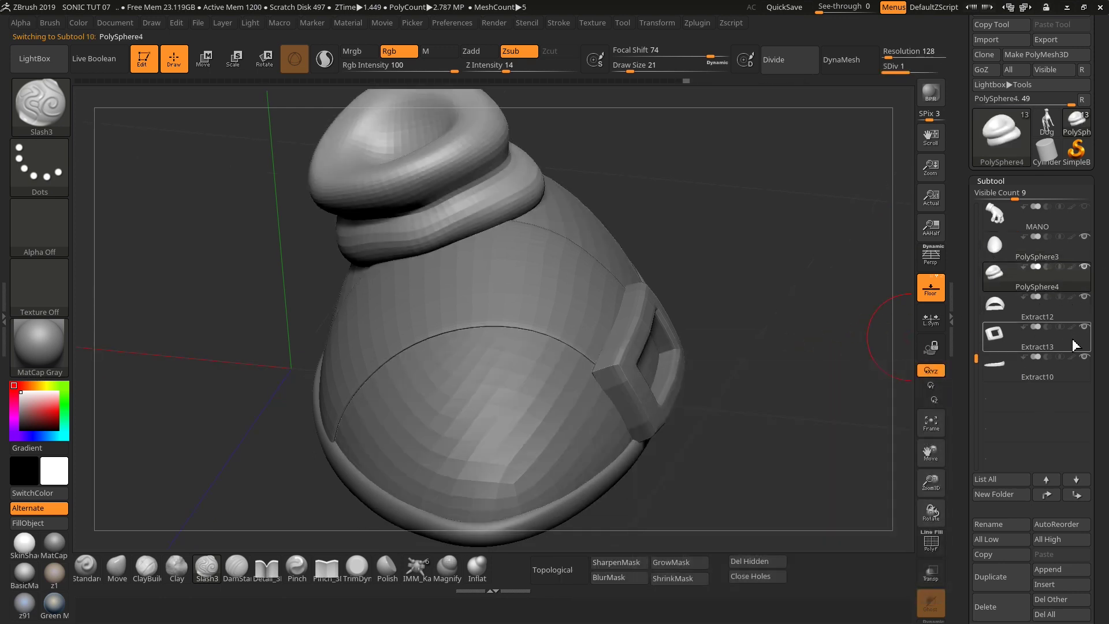
{"action": "left_click", "coordinate": [1019, 251]}
{"action": "left_click_drag", "start_coordinate": [1104, 472], "coordinate": [1092, 356]}
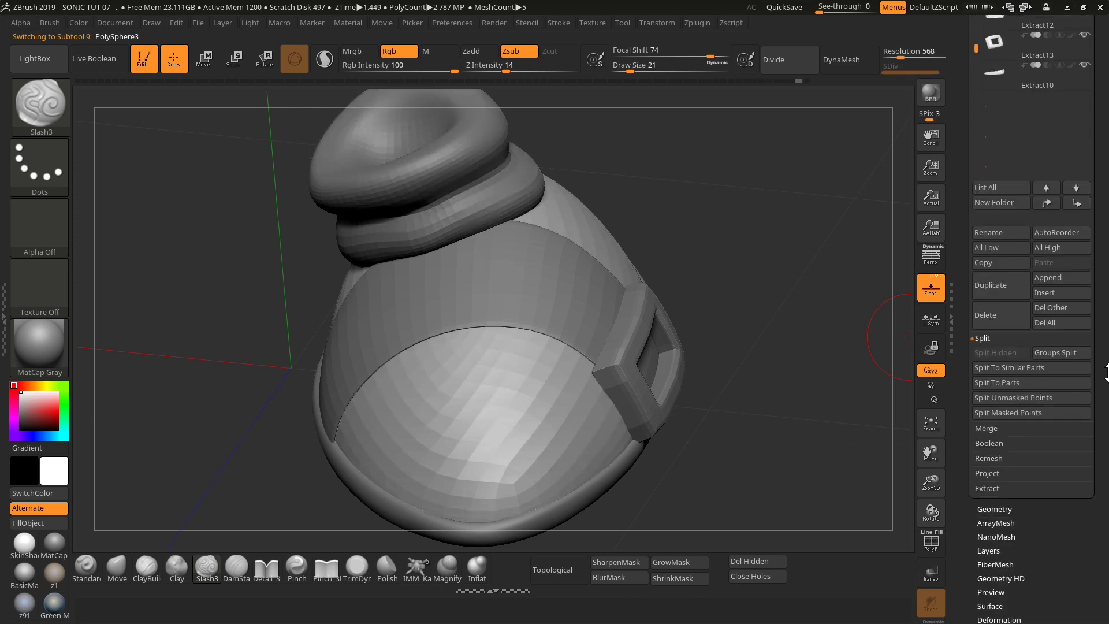
MergeDown the sock cuff PolySphere4 into the PolySphere3 shoe body.
{"action": "left_click", "coordinate": [994, 412]}
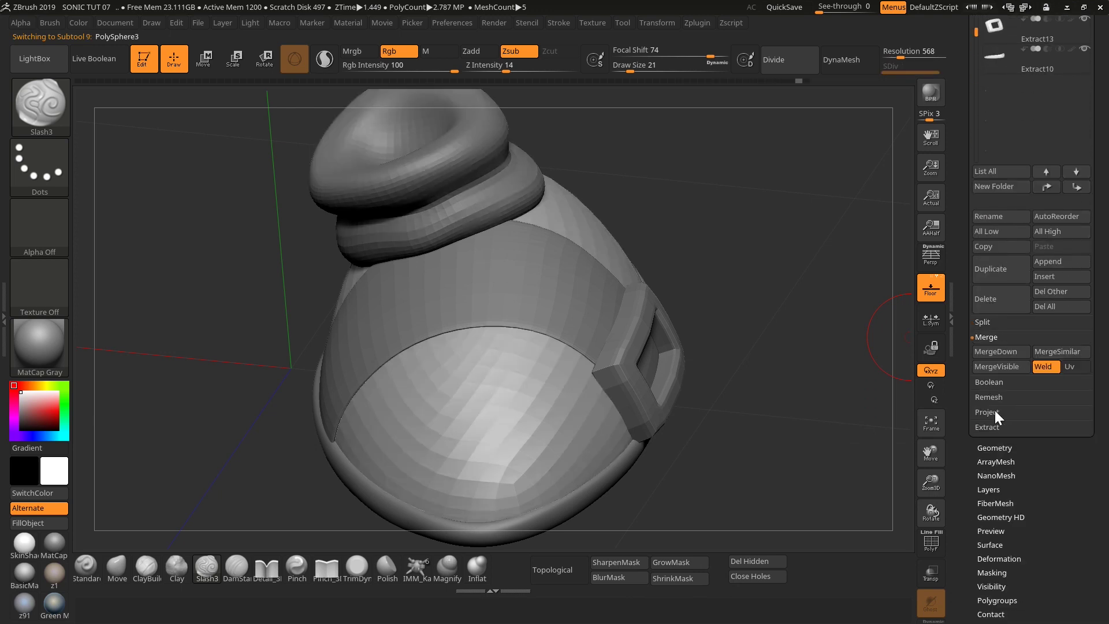
{"action": "left_click", "coordinate": [998, 352]}
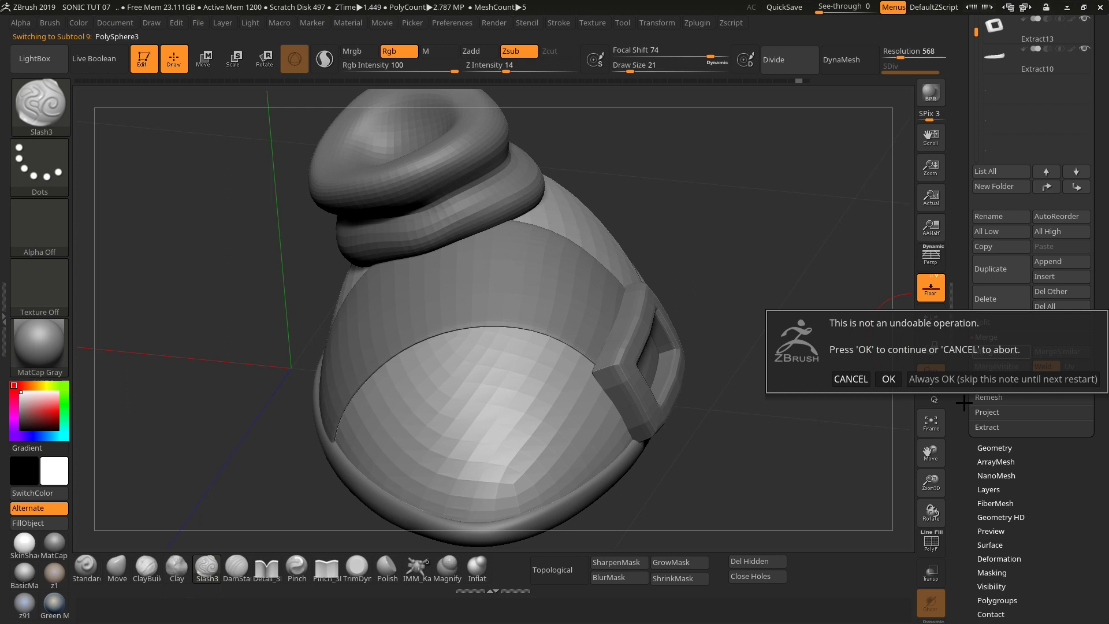
{"action": "left_click", "coordinate": [887, 378]}
{"action": "left_click_drag", "start_coordinate": [1093, 157], "coordinate": [1094, 224]}
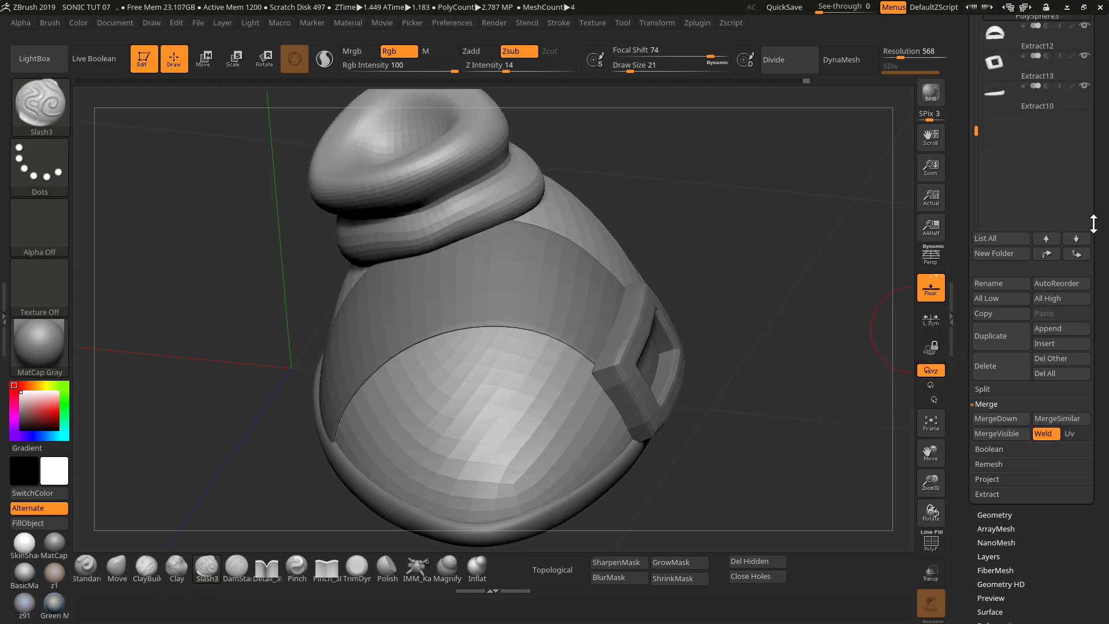
{"action": "scroll", "coordinate": [1051, 231], "scroll_direction": "up", "scroll_amount": 2}
{"action": "scroll", "coordinate": [1051, 225], "scroll_direction": "up", "scroll_amount": 2}
{"action": "scroll", "coordinate": [1051, 215], "scroll_direction": "up", "scroll_amount": 1}
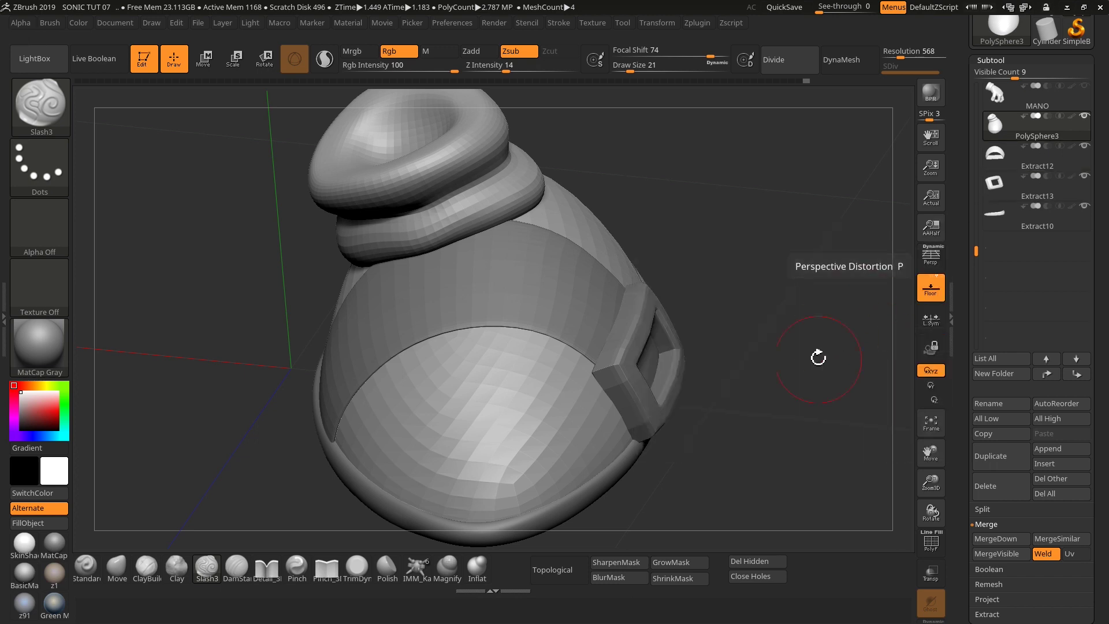
{"action": "left_click_drag", "start_coordinate": [817, 359], "coordinate": [820, 381]}
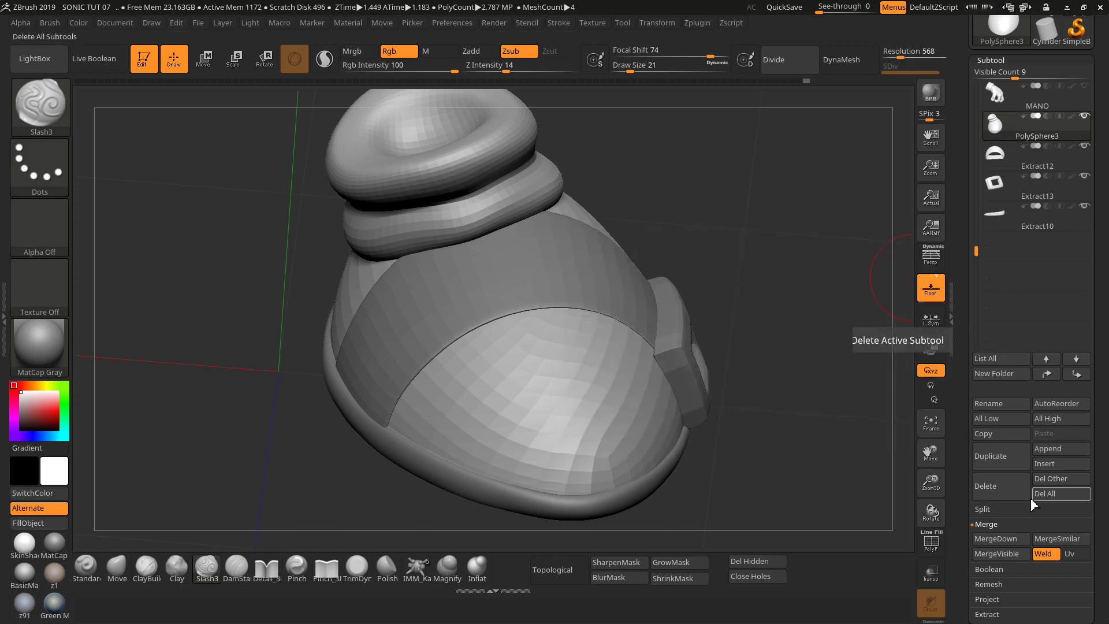
Merge Extract12 and the Extract13 buckle down into the shoe body.
{"action": "left_click", "coordinate": [999, 536]}
{"action": "left_click", "coordinate": [891, 566]}
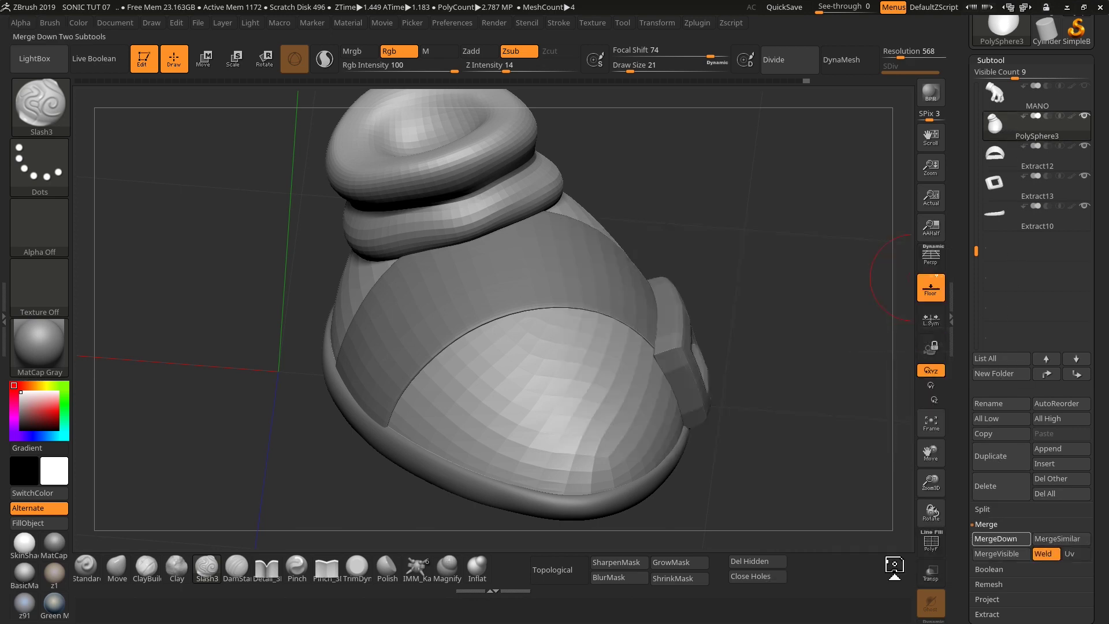
{"action": "mouse_move", "coordinate": [828, 480]}
{"action": "left_mouse_down"}
{"action": "mouse_move", "coordinate": [783, 478]}
{"action": "mouse_move", "coordinate": [803, 450]}
{"action": "left_mouse_up"}
{"action": "left_click", "coordinate": [1001, 167]}
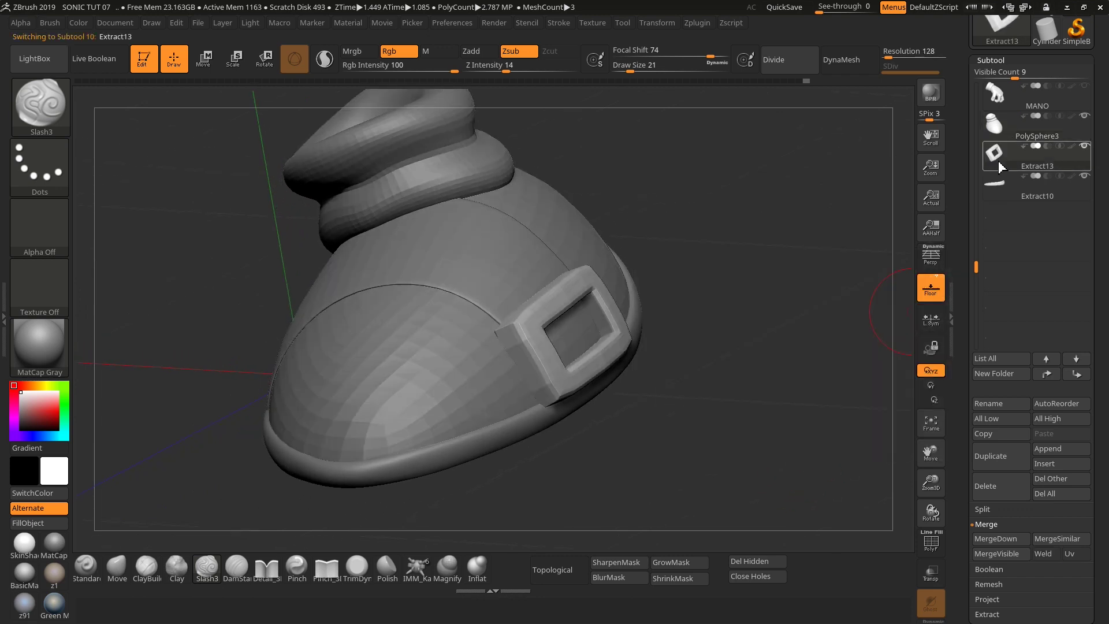
{"action": "left_click", "coordinate": [1007, 125]}
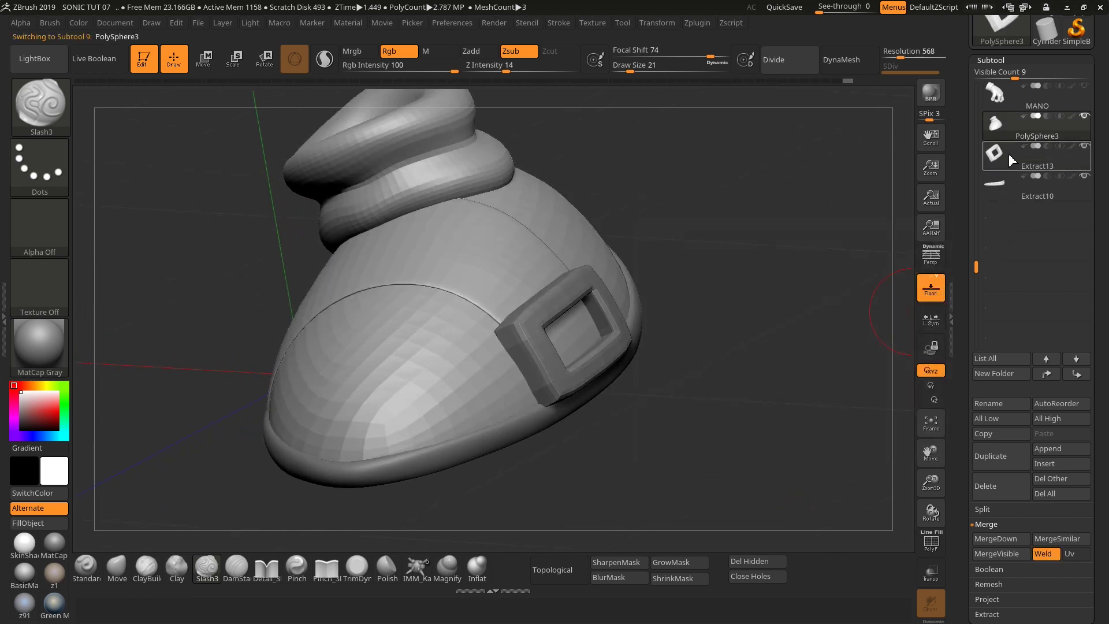
{"action": "left_click", "coordinate": [989, 539]}
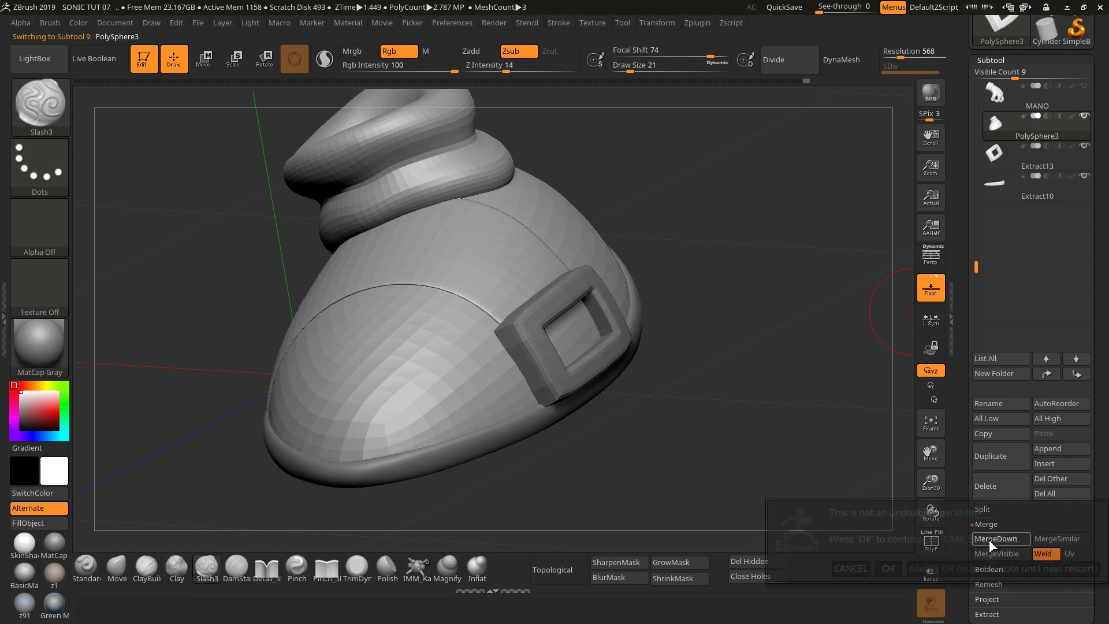
{"action": "left_click", "coordinate": [892, 565]}
Orbit around the striped sole and open its Geometry settings.
{"action": "mouse_move", "coordinate": [808, 500]}
{"action": "left_mouse_down"}
{"action": "mouse_move", "coordinate": [755, 488]}
{"action": "mouse_move", "coordinate": [668, 433]}
{"action": "mouse_move", "coordinate": [755, 446]}
{"action": "mouse_move", "coordinate": [734, 335]}
{"action": "mouse_move", "coordinate": [730, 463]}
{"action": "mouse_move", "coordinate": [743, 470]}
{"action": "mouse_move", "coordinate": [865, 344]}
{"action": "mouse_move", "coordinate": [762, 485]}
{"action": "mouse_move", "coordinate": [805, 446]}
{"action": "left_mouse_up"}
{"action": "mouse_move", "coordinate": [843, 240]}
{"action": "left_mouse_down"}
{"action": "mouse_move", "coordinate": [773, 247]}
{"action": "mouse_move", "coordinate": [768, 205]}
{"action": "mouse_move", "coordinate": [805, 185]}
{"action": "mouse_move", "coordinate": [797, 436]}
{"action": "mouse_move", "coordinate": [806, 372]}
{"action": "mouse_move", "coordinate": [774, 419]}
{"action": "left_mouse_up"}
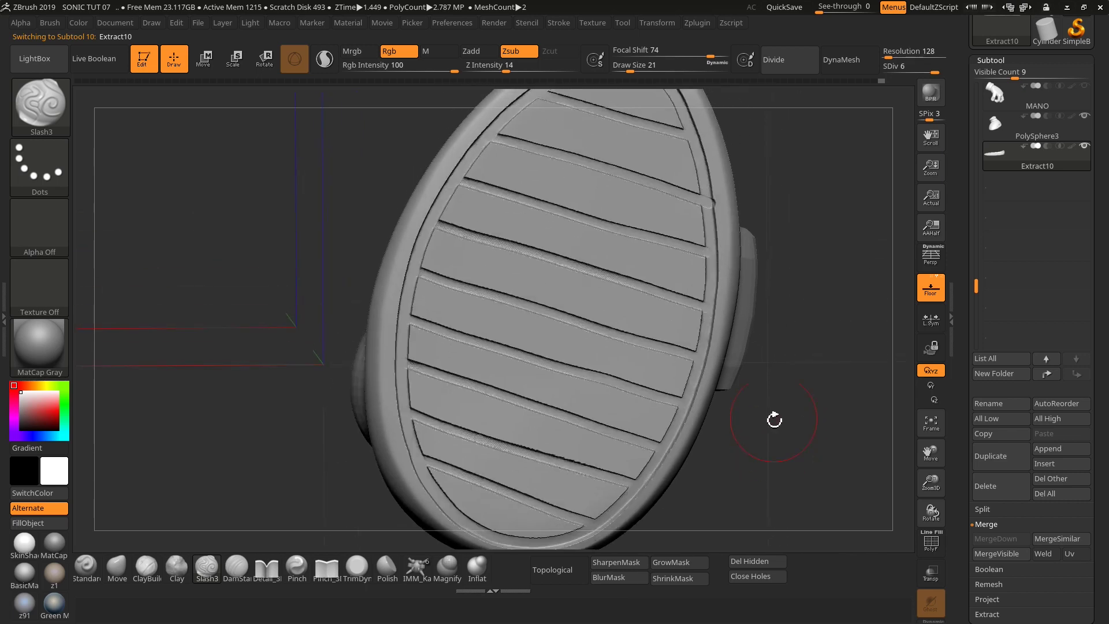
{"action": "left_click_drag", "start_coordinate": [784, 184], "coordinate": [749, 235]}
{"action": "mouse_move", "coordinate": [725, 296]}
{"action": "left_mouse_down"}
{"action": "mouse_move", "coordinate": [747, 257]}
{"action": "mouse_move", "coordinate": [753, 403]}
{"action": "mouse_move", "coordinate": [710, 367]}
{"action": "mouse_move", "coordinate": [729, 401]}
{"action": "left_mouse_up"}
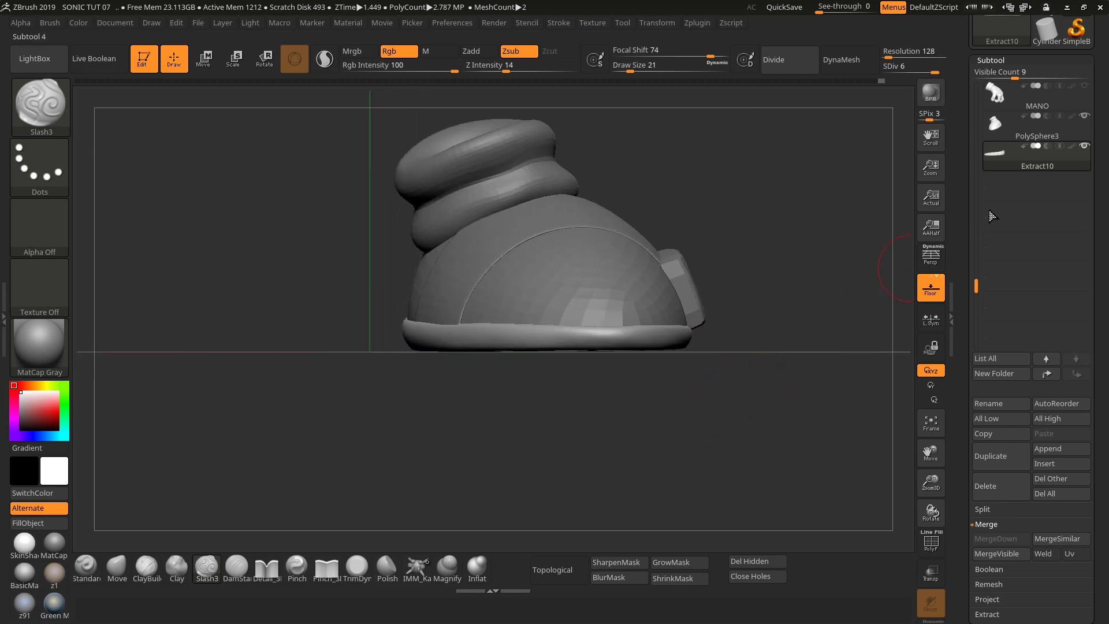
{"action": "scroll", "coordinate": [1102, 241], "scroll_direction": "down", "scroll_amount": 3}
{"action": "scroll", "coordinate": [1102, 247], "scroll_direction": "down", "scroll_amount": 3}
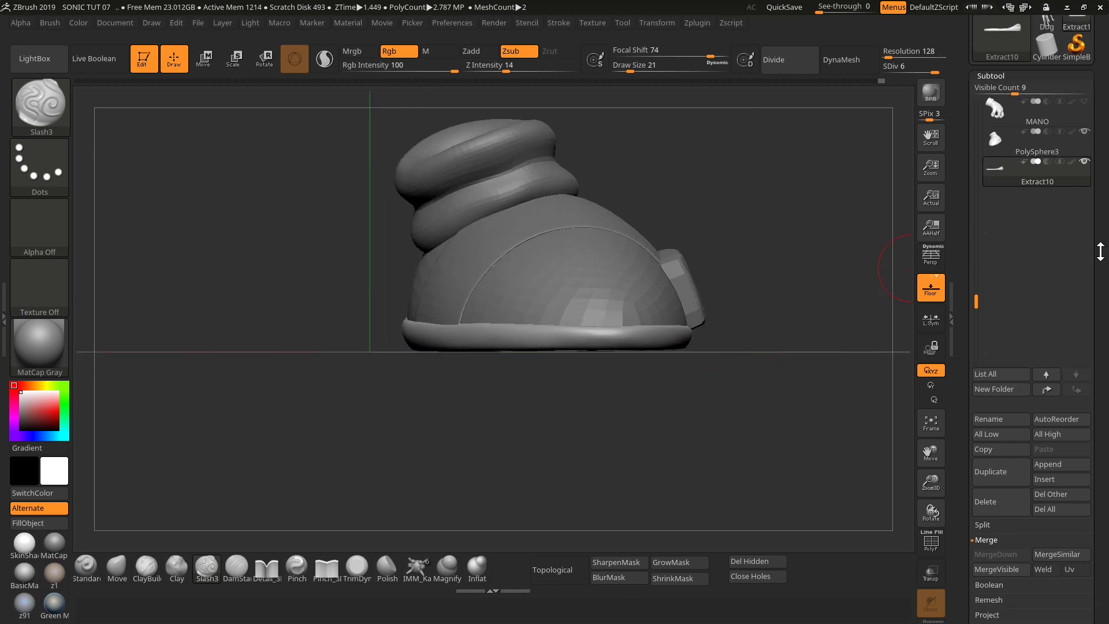
{"action": "scroll", "coordinate": [1101, 190], "scroll_direction": "down", "scroll_amount": 3}
{"action": "scroll", "coordinate": [1094, 142], "scroll_direction": "down", "scroll_amount": 2}
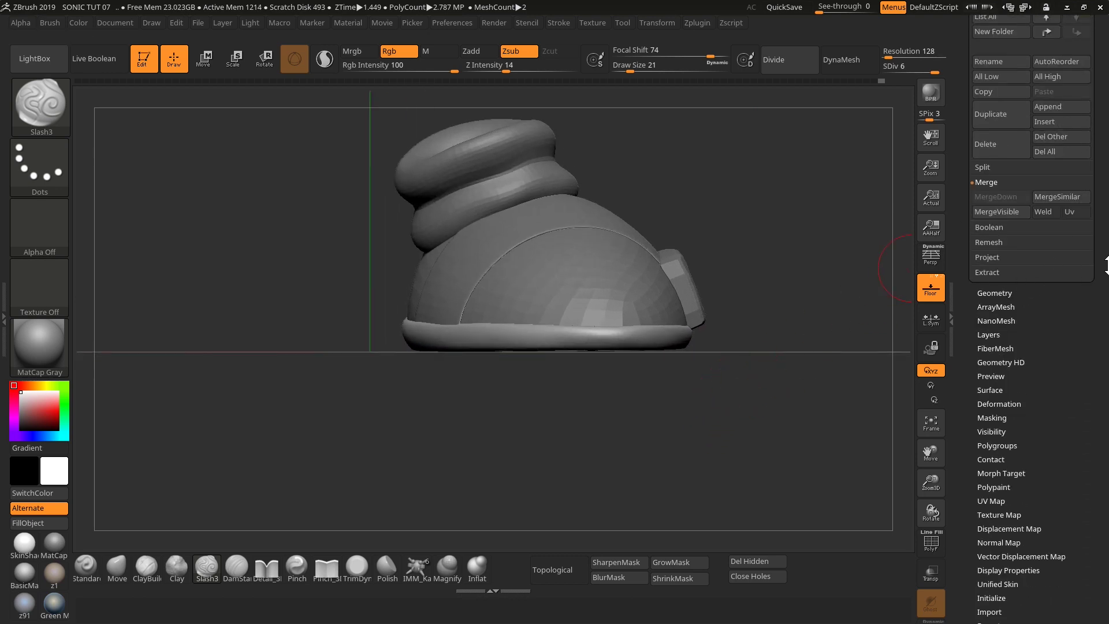
{"action": "left_click_drag", "start_coordinate": [1084, 264], "coordinate": [1059, 346]}
{"action": "left_click", "coordinate": [1001, 309]}
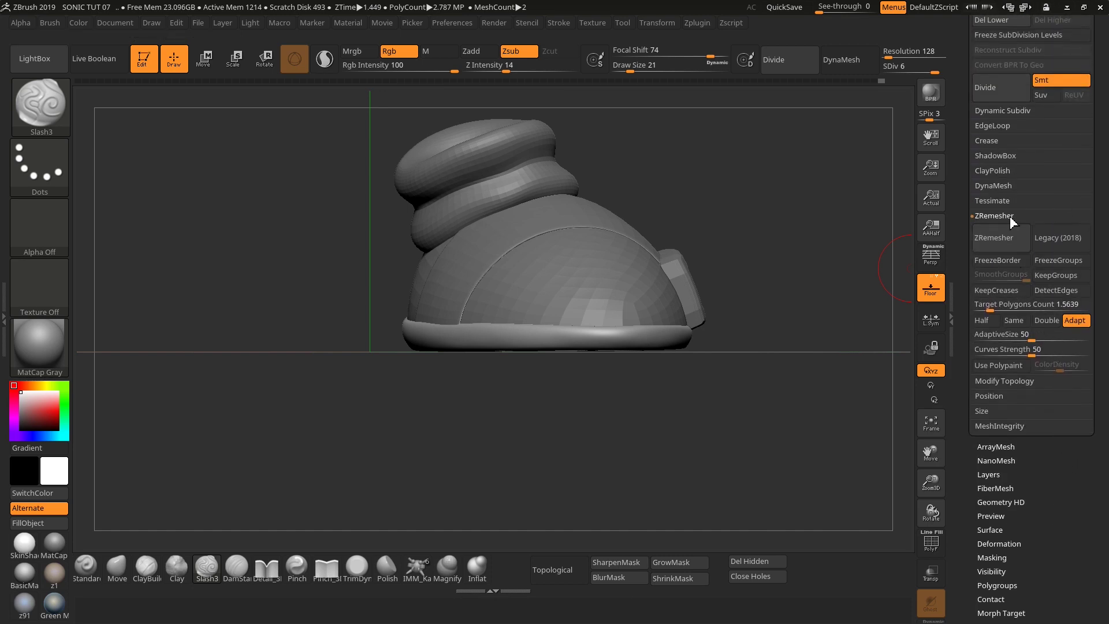
{"action": "left_click", "coordinate": [1010, 216]}
{"action": "left_click_drag", "start_coordinate": [1101, 192], "coordinate": [1077, 303]}
Check the sole's subdivision levels, dropping to SDiv 1 and back up to 6.
{"action": "left_click_drag", "start_coordinate": [978, 111], "coordinate": [975, 110]}
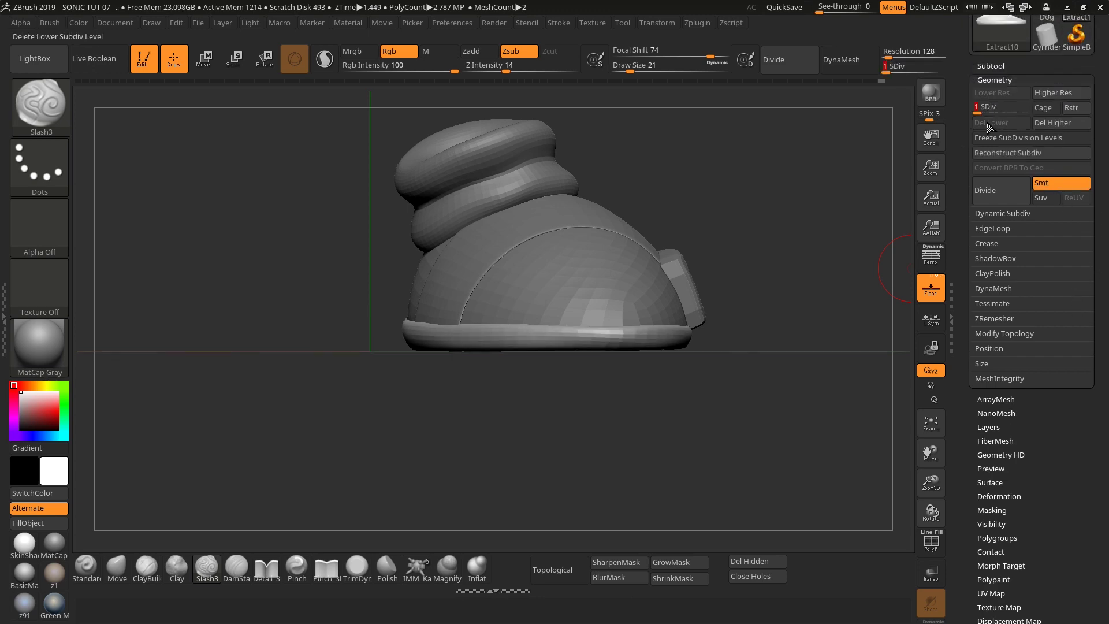
{"action": "left_click_drag", "start_coordinate": [884, 341], "coordinate": [626, 376]}
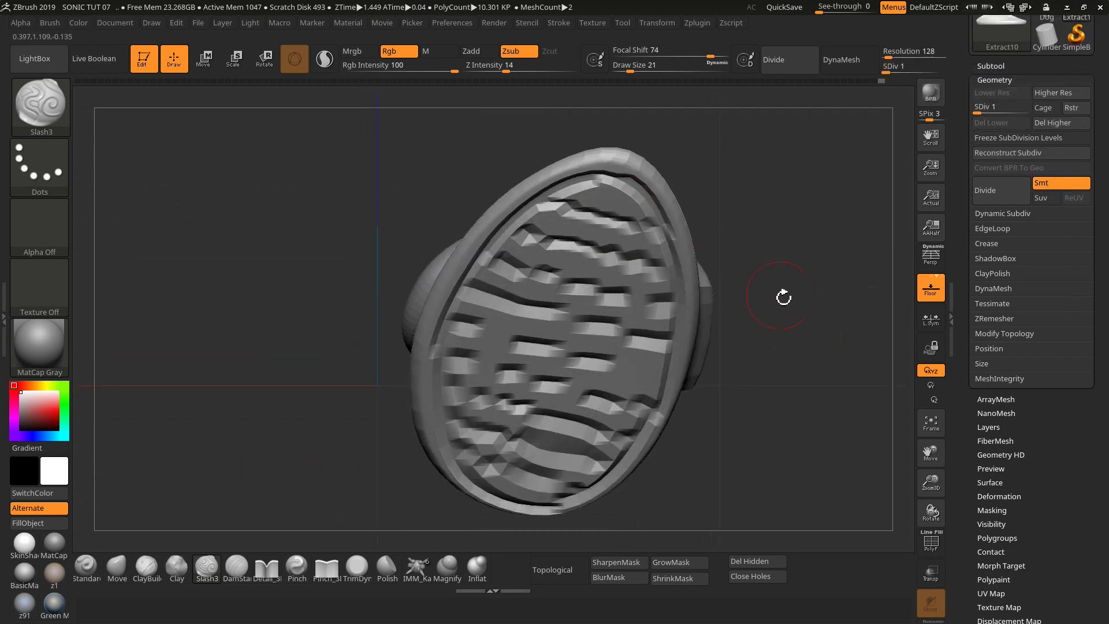
{"action": "left_click_drag", "start_coordinate": [783, 297], "coordinate": [630, 424]}
{"action": "mouse_move", "coordinate": [755, 231]}
{"action": "left_mouse_down"}
{"action": "mouse_move", "coordinate": [782, 287]}
{"action": "mouse_move", "coordinate": [781, 239]}
{"action": "mouse_move", "coordinate": [775, 312]}
{"action": "mouse_move", "coordinate": [782, 304]}
{"action": "mouse_move", "coordinate": [767, 344]}
{"action": "left_mouse_up"}
{"action": "mouse_move", "coordinate": [708, 414]}
{"action": "left_mouse_down"}
{"action": "mouse_move", "coordinate": [713, 302]}
{"action": "mouse_move", "coordinate": [688, 330]}
{"action": "mouse_move", "coordinate": [758, 265]}
{"action": "mouse_move", "coordinate": [667, 199]}
{"action": "left_mouse_up"}
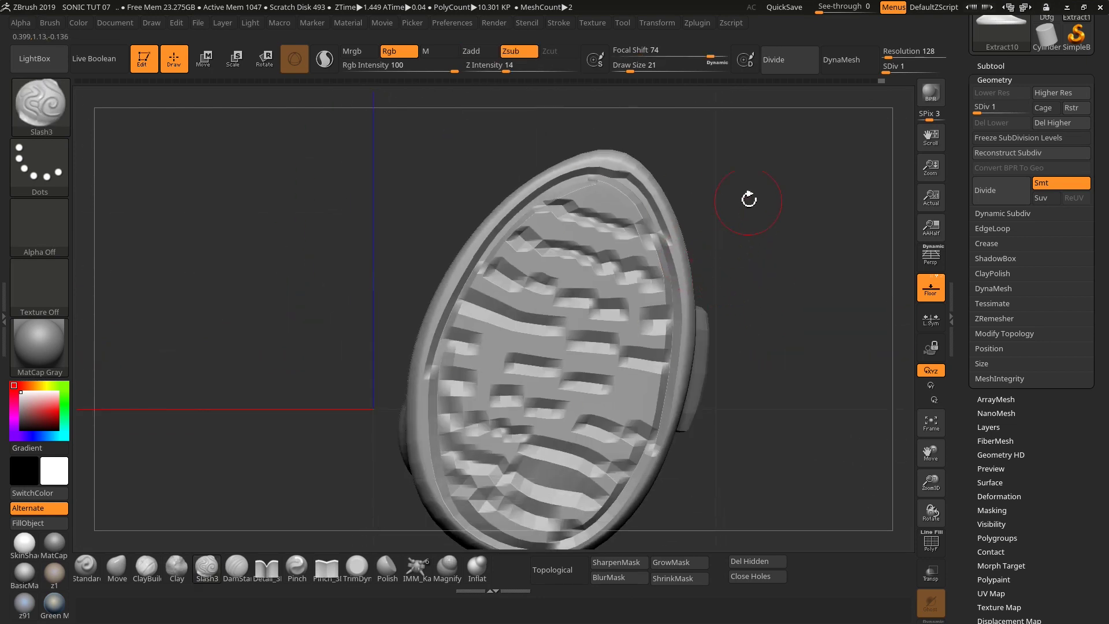
{"action": "left_click_drag", "start_coordinate": [991, 107], "coordinate": [1028, 110]}
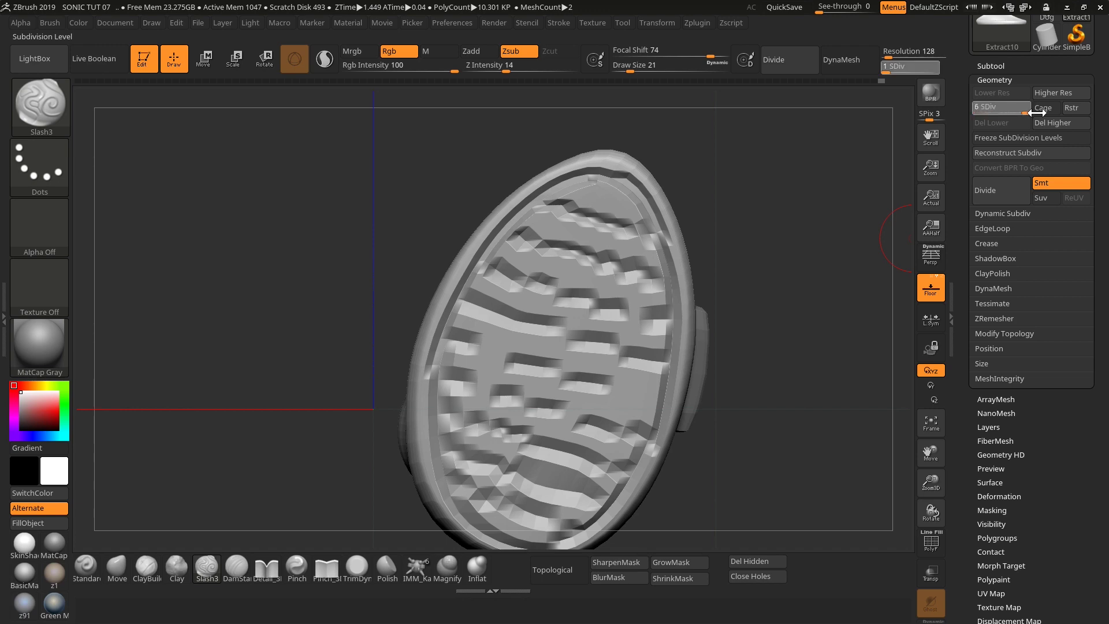
Duplicate the striped sole Extract10 into a new subtool, Extract11.
{"action": "left_click", "coordinate": [1044, 78]}
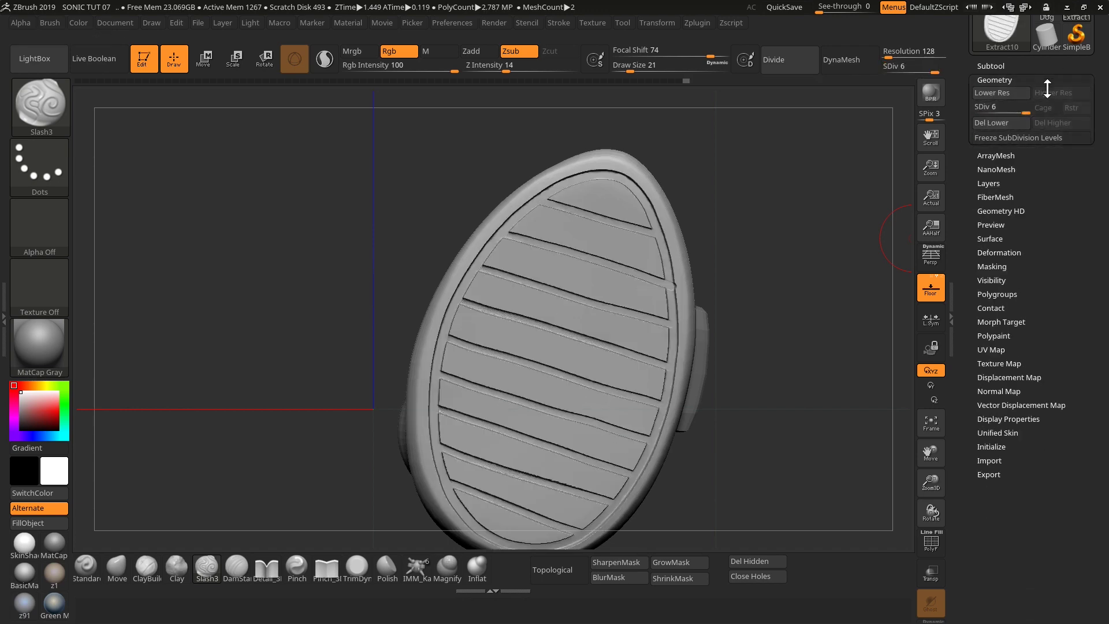
{"action": "left_click", "coordinate": [1007, 66]}
{"action": "mouse_move", "coordinate": [846, 365]}
{"action": "left_mouse_down"}
{"action": "mouse_move", "coordinate": [733, 379]}
{"action": "mouse_move", "coordinate": [735, 401]}
{"action": "left_mouse_up"}
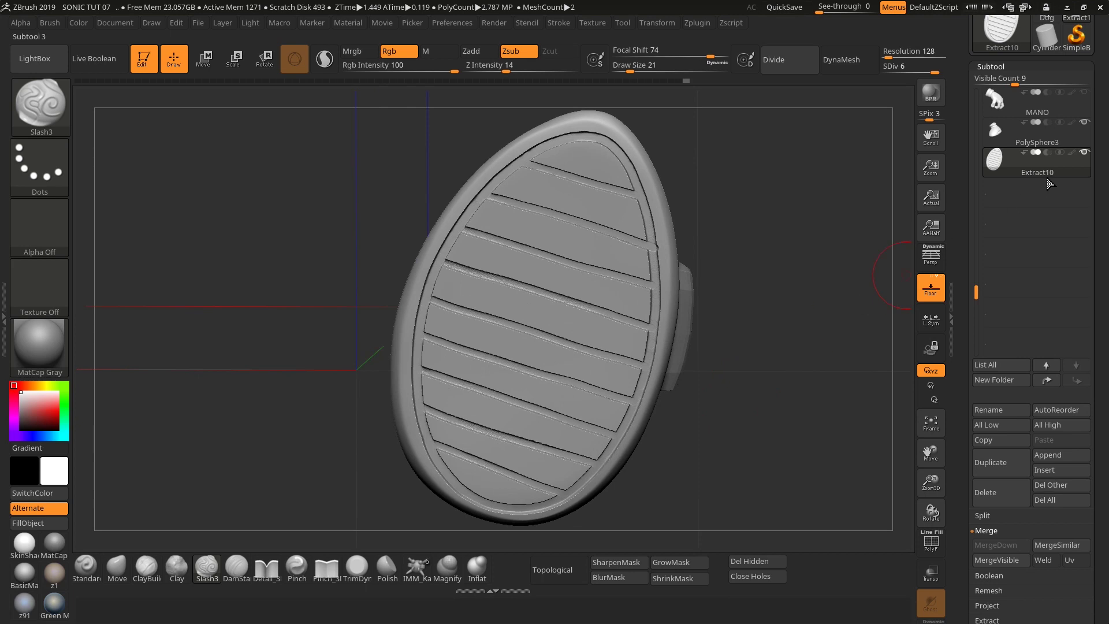
{"action": "left_click", "coordinate": [995, 469]}
{"action": "mouse_move", "coordinate": [1036, 192]}
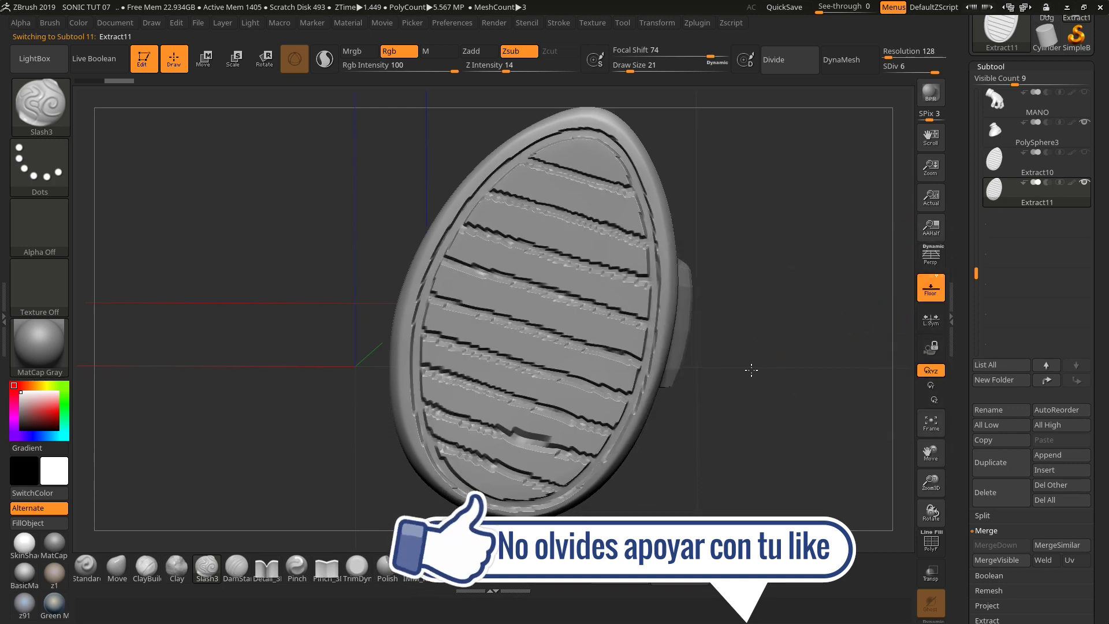
{"action": "scroll", "coordinate": [1095, 271], "scroll_direction": "down", "scroll_amount": 5}
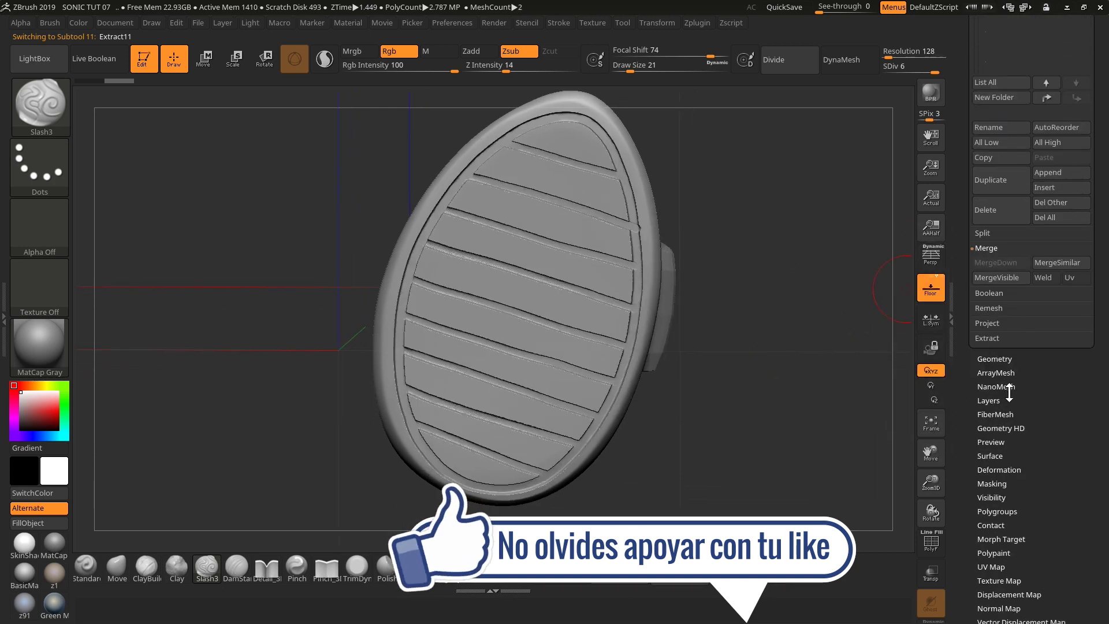
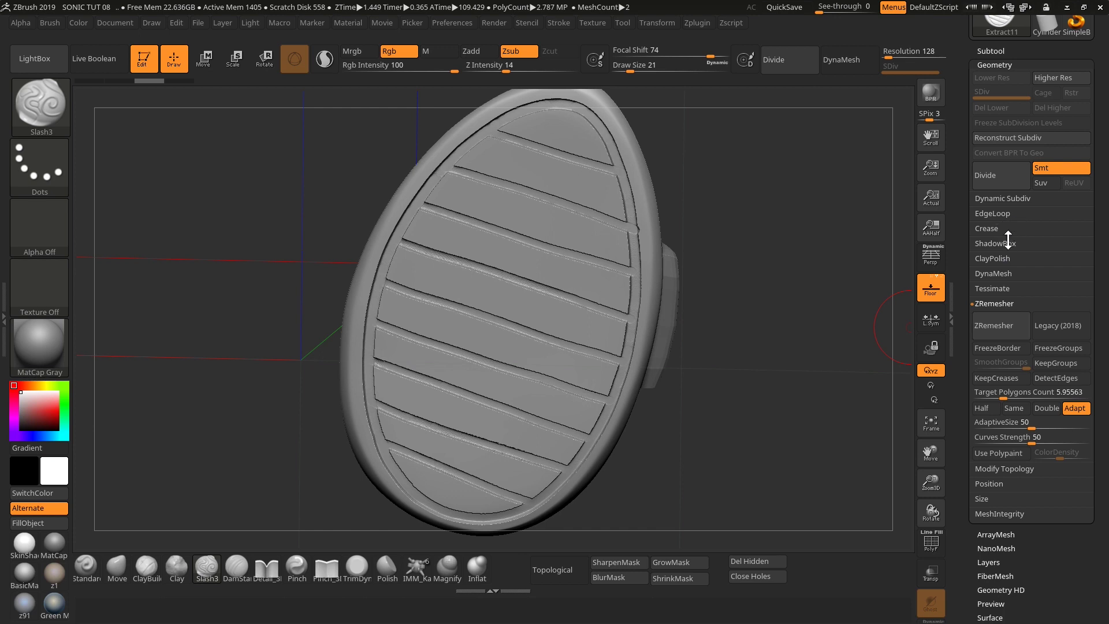
DynaMesh the sole at resolution 1192, reducing it to about 148K polygons with the grooves intact.
{"action": "left_click", "coordinate": [1005, 274]}
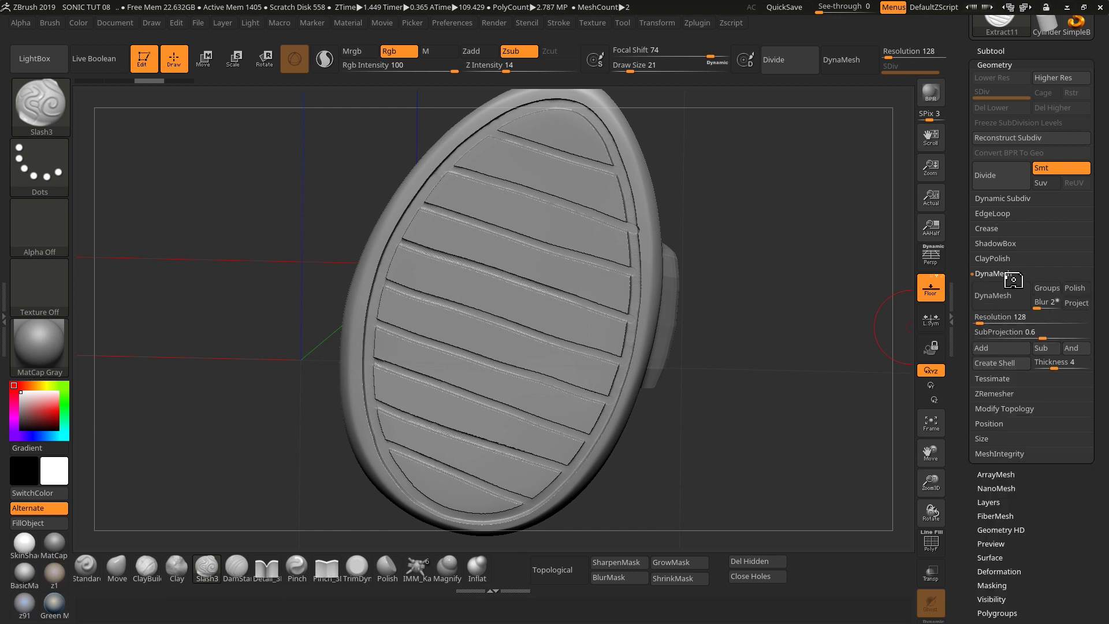
{"action": "left_click", "coordinate": [988, 321]}
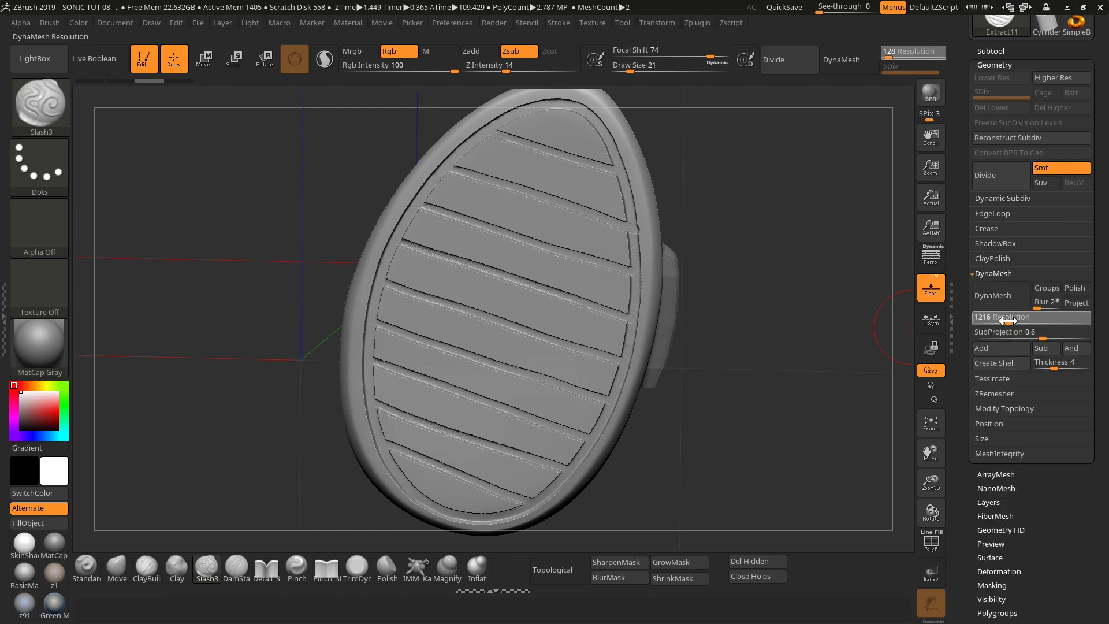
{"action": "left_click_drag", "start_coordinate": [1008, 320], "coordinate": [1004, 322]}
{"action": "left_click", "coordinate": [995, 302]}
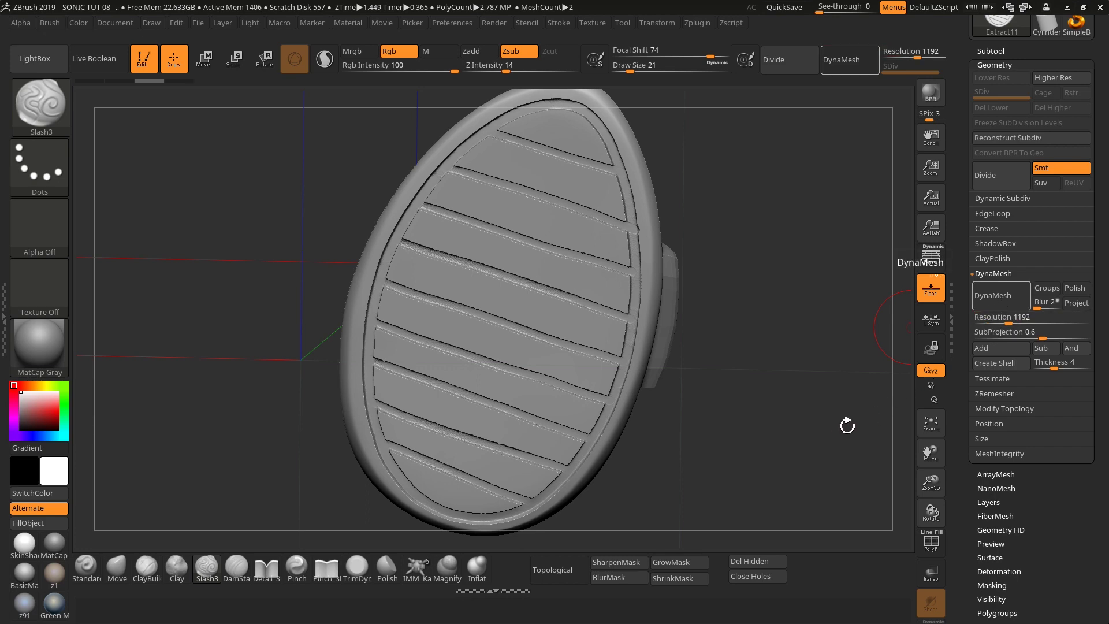
{"action": "mouse_move", "coordinate": [674, 406]}
{"action": "left_mouse_down"}
{"action": "mouse_move", "coordinate": [722, 385]}
{"action": "mouse_move", "coordinate": [710, 435]}
{"action": "mouse_move", "coordinate": [713, 386]}
{"action": "mouse_move", "coordinate": [718, 470]}
{"action": "mouse_move", "coordinate": [698, 389]}
{"action": "mouse_move", "coordinate": [733, 426]}
{"action": "mouse_move", "coordinate": [734, 407]}
{"action": "left_mouse_up"}
{"action": "left_click_drag", "start_coordinate": [669, 504], "coordinate": [706, 458]}
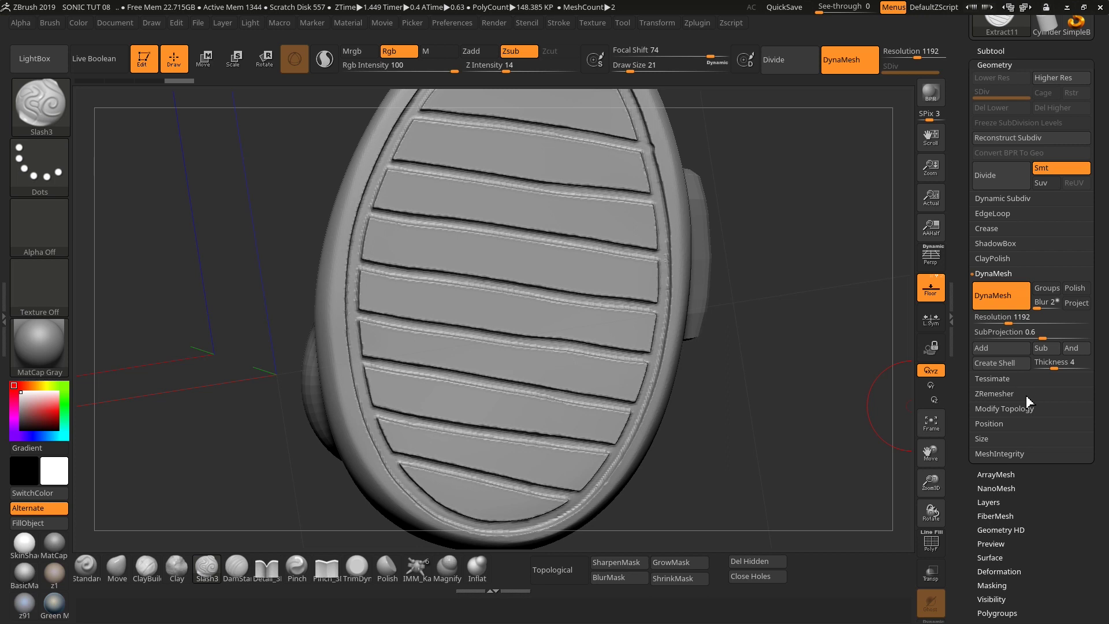
ZRemesh the sole with DetectEdges on to about 23.7K polygons and show it in PolyF wireframe.
{"action": "left_click", "coordinate": [1004, 273]}
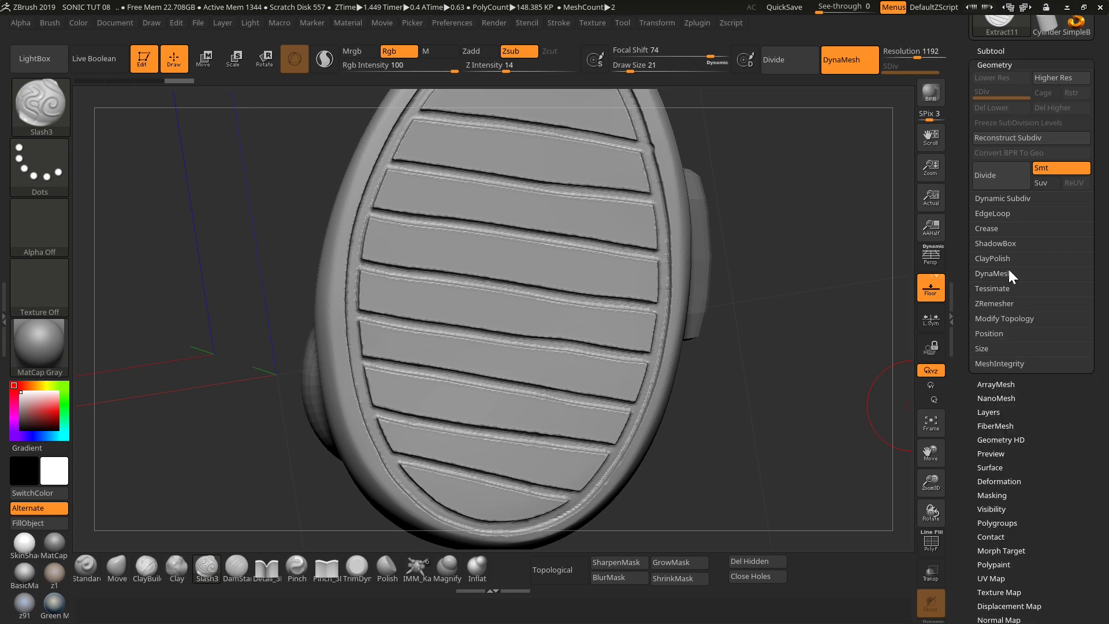
{"action": "left_click", "coordinate": [1007, 303]}
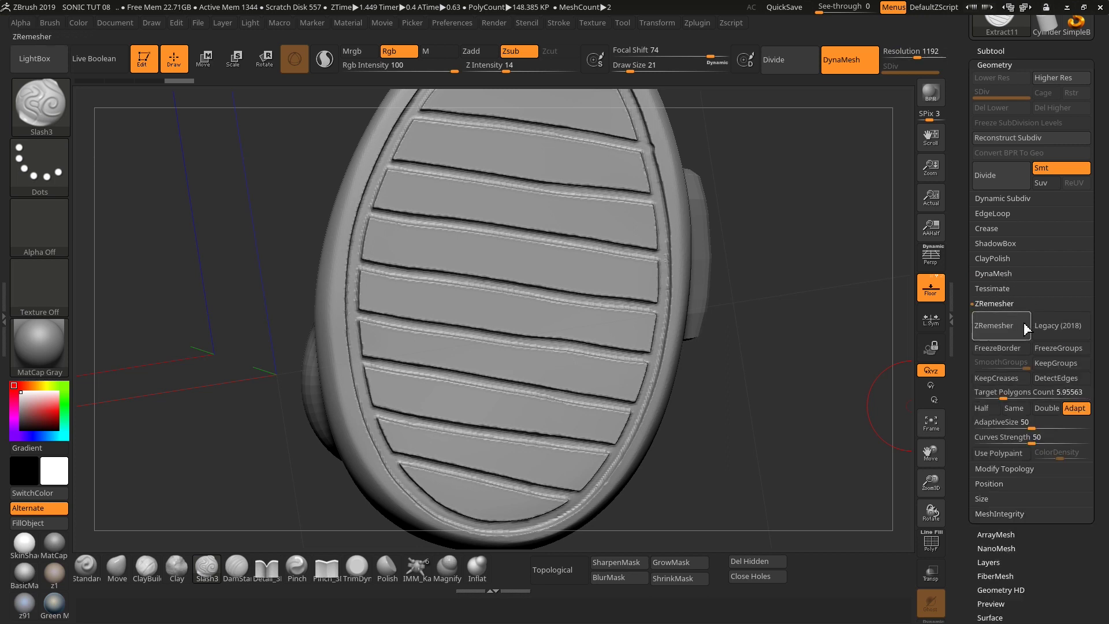
{"action": "left_click", "coordinate": [1046, 378]}
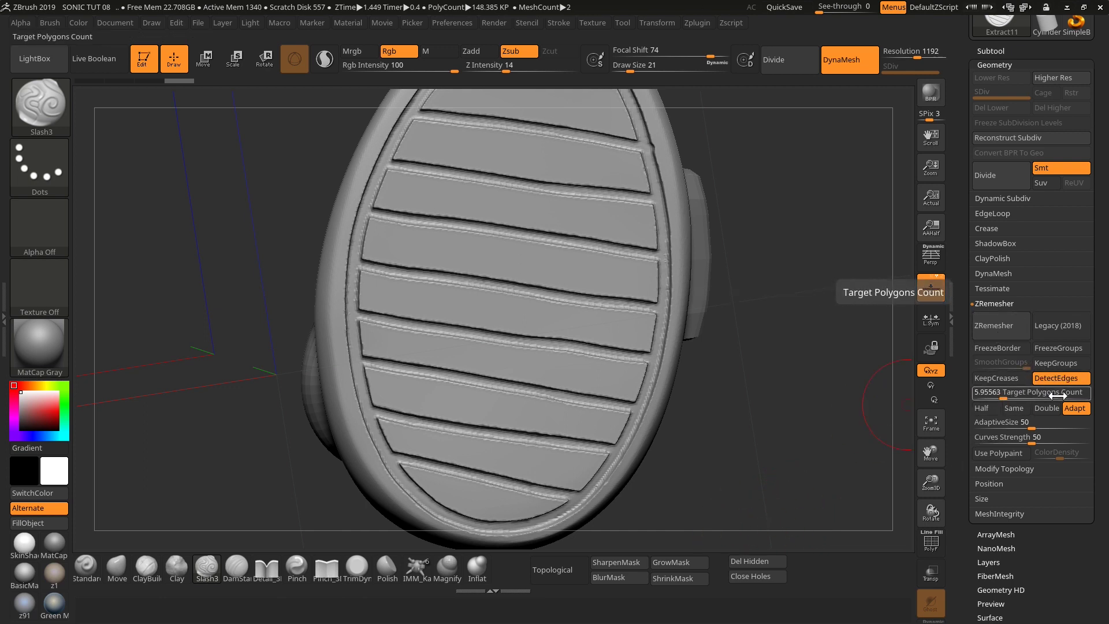
{"action": "left_click", "coordinate": [993, 326]}
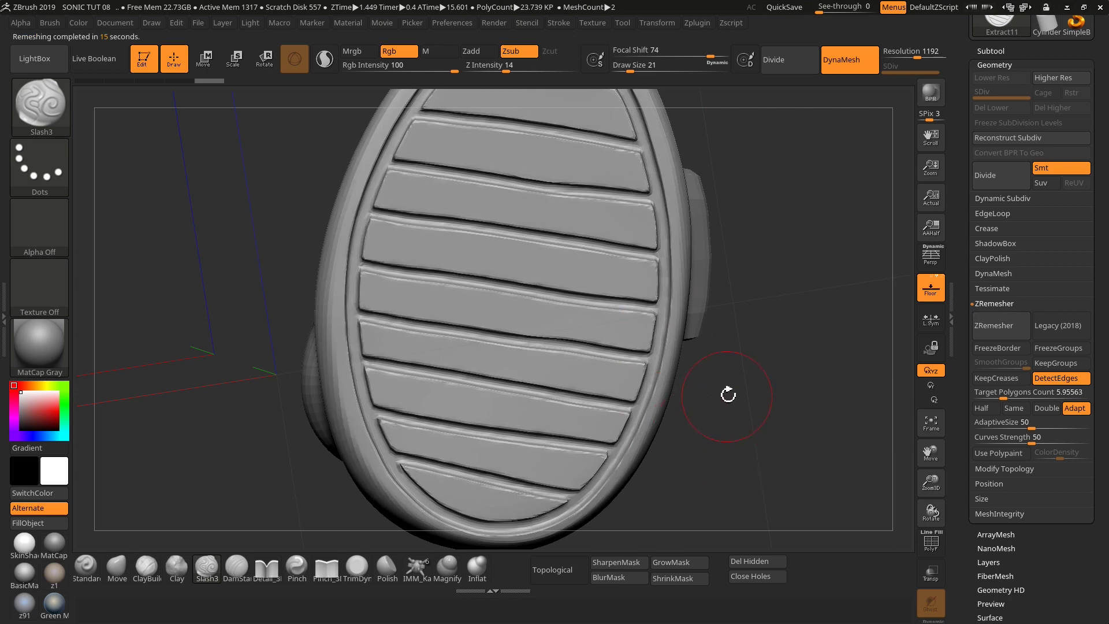
{"action": "mouse_move", "coordinate": [728, 395]}
{"action": "left_mouse_down"}
{"action": "mouse_move", "coordinate": [774, 449]}
{"action": "mouse_move", "coordinate": [779, 400]}
{"action": "mouse_move", "coordinate": [803, 453]}
{"action": "mouse_move", "coordinate": [894, 349]}
{"action": "left_mouse_up"}
{"action": "left_click", "coordinate": [931, 543]}
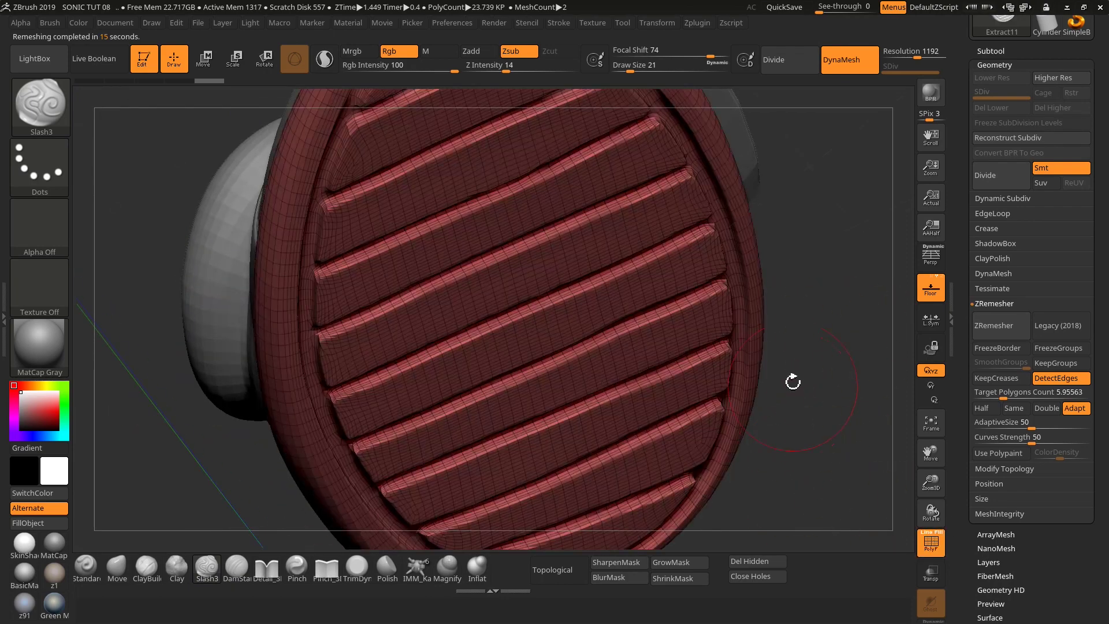
{"action": "mouse_move", "coordinate": [791, 379]}
{"action": "left_mouse_down"}
{"action": "mouse_move", "coordinate": [809, 322]}
{"action": "mouse_move", "coordinate": [792, 416]}
{"action": "mouse_move", "coordinate": [783, 416]}
{"action": "mouse_move", "coordinate": [809, 426]}
{"action": "mouse_move", "coordinate": [849, 398]}
{"action": "mouse_move", "coordinate": [826, 404]}
{"action": "mouse_move", "coordinate": [854, 409]}
{"action": "left_mouse_up"}
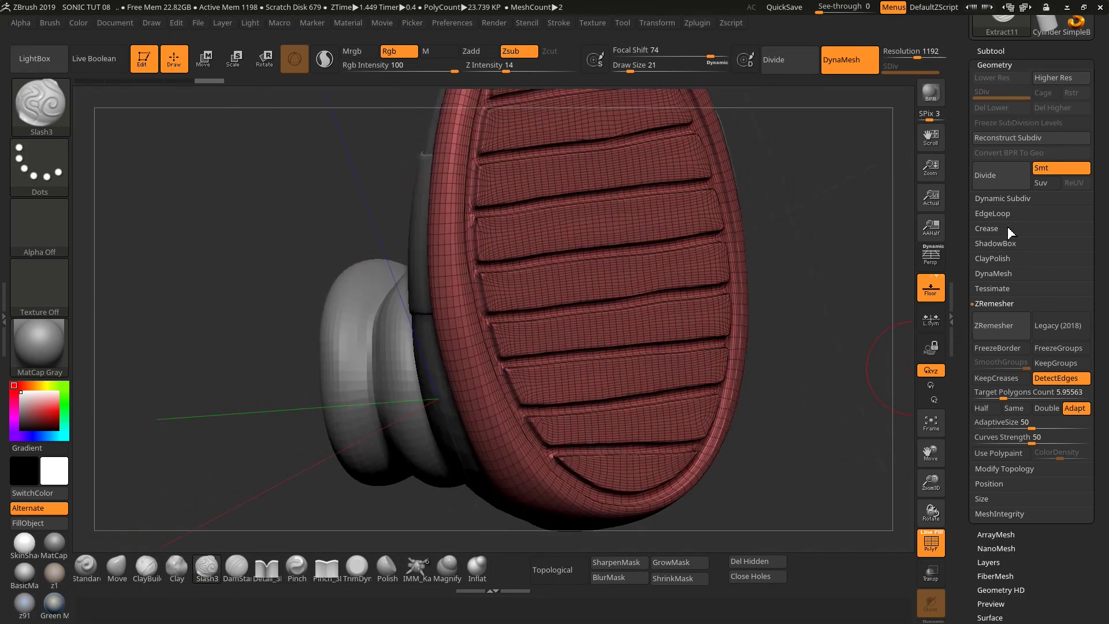
Hide the wireframe, turn the tread face toward the viewer, and select the Move brush.
{"action": "left_click", "coordinate": [993, 259]}
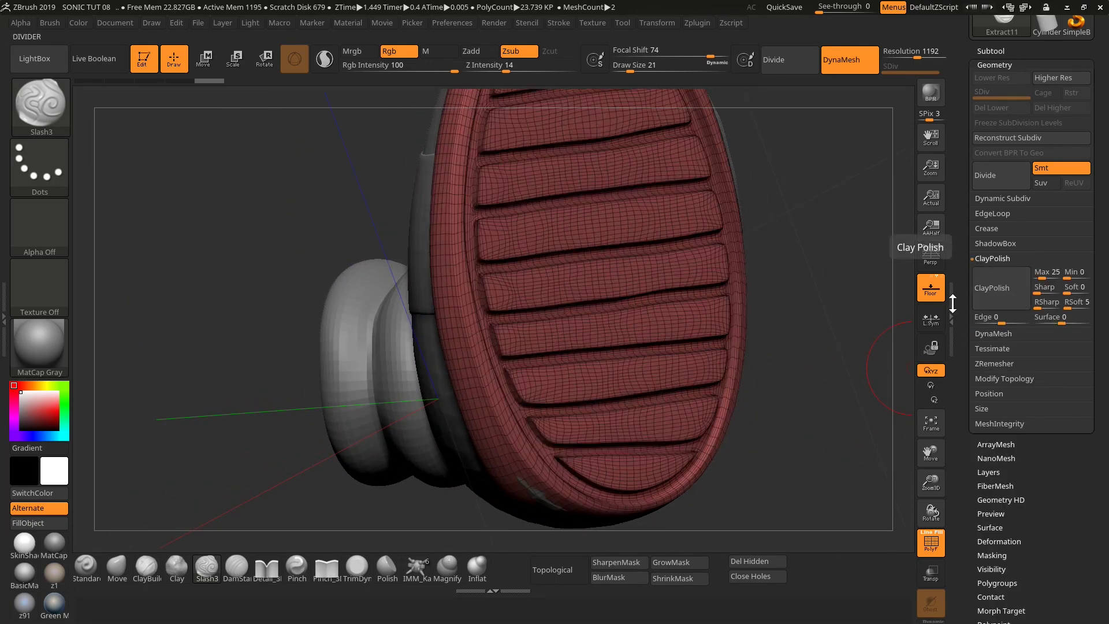
{"action": "mouse_move", "coordinate": [820, 364]}
{"action": "left_mouse_down"}
{"action": "mouse_move", "coordinate": [789, 379]}
{"action": "mouse_move", "coordinate": [867, 382]}
{"action": "left_mouse_up"}
{"action": "left_click", "coordinate": [931, 543]}
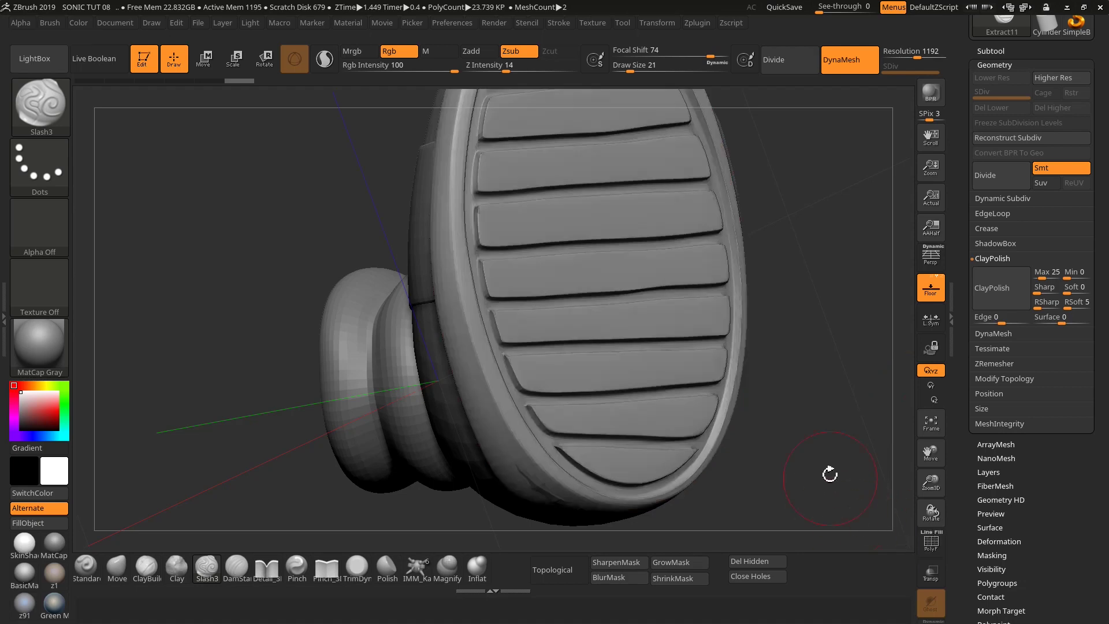
{"action": "mouse_move", "coordinate": [829, 470]}
{"action": "left_mouse_down"}
{"action": "mouse_move", "coordinate": [797, 456]}
{"action": "mouse_move", "coordinate": [807, 444]}
{"action": "left_mouse_up"}
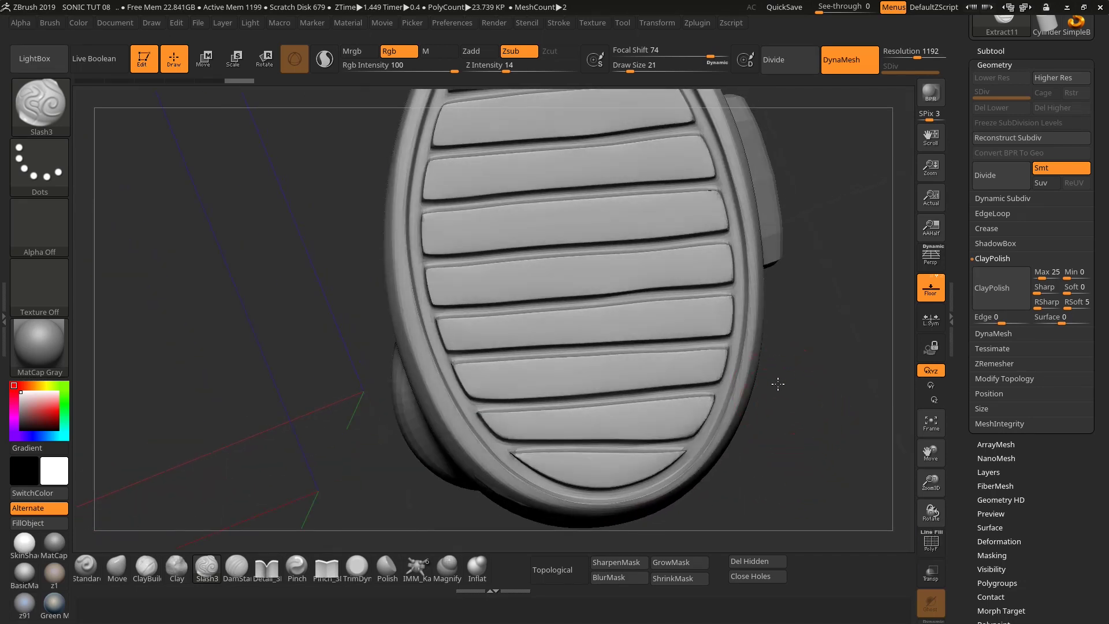
{"action": "mouse_move", "coordinate": [774, 383]}
{"action": "left_mouse_down"}
{"action": "mouse_move", "coordinate": [805, 388]}
{"action": "mouse_move", "coordinate": [809, 421]}
{"action": "mouse_move", "coordinate": [807, 387]}
{"action": "left_mouse_up"}
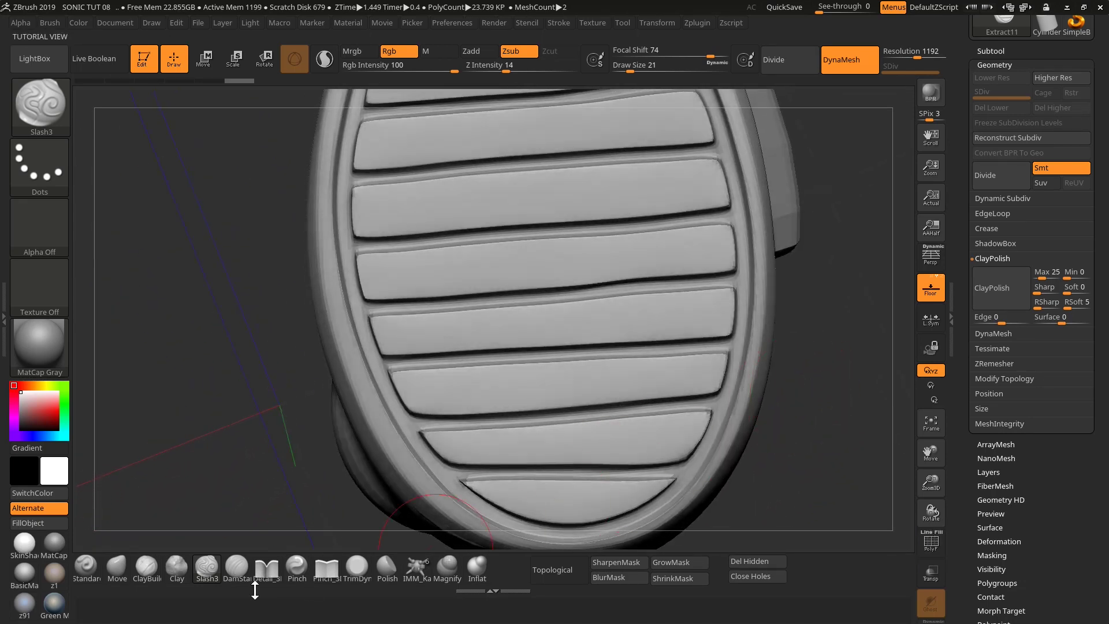
{"action": "left_click", "coordinate": [117, 569]}
Set the Move brush to size 20 and straighten the first grooves between the slats.
{"action": "key", "text": "s"}
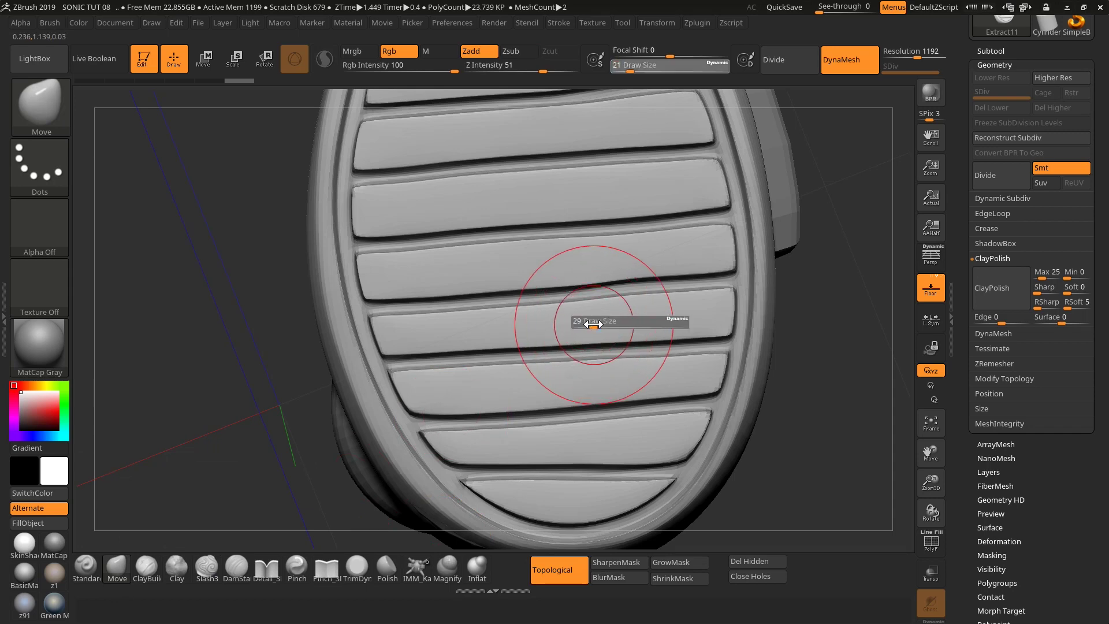
{"action": "left_click_drag", "start_coordinate": [593, 324], "coordinate": [592, 324]}
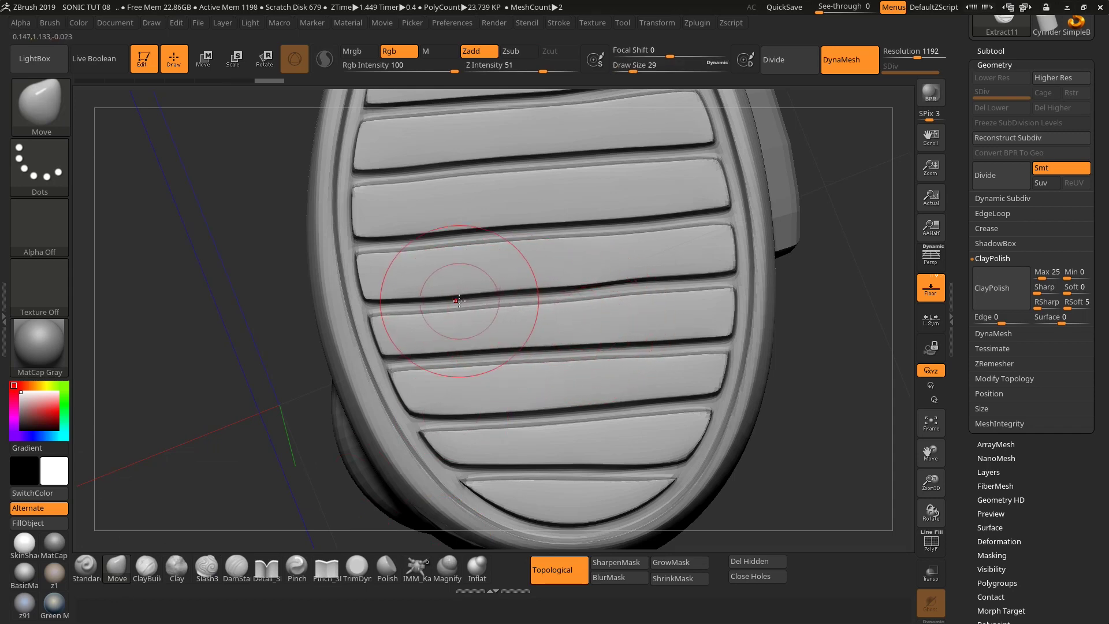
{"action": "key", "text": "bracketleft"}
{"action": "left_click_drag", "start_coordinate": [582, 322], "coordinate": [595, 319]}
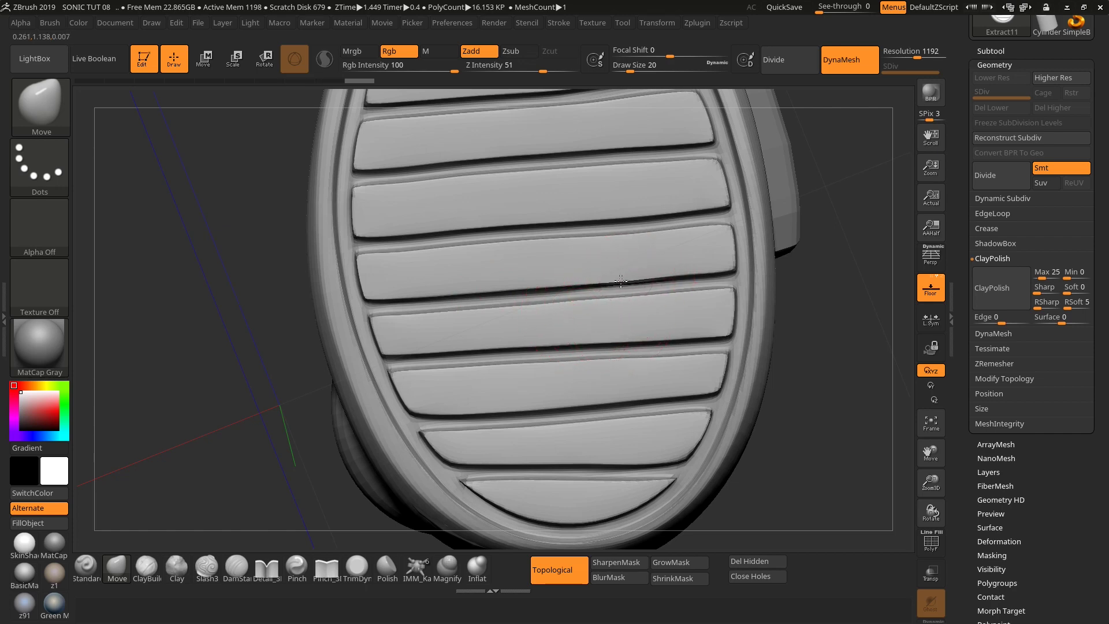
{"action": "mouse_move", "coordinate": [621, 281]}
{"action": "left_mouse_down"}
{"action": "mouse_move", "coordinate": [693, 285]}
{"action": "mouse_move", "coordinate": [751, 311]}
{"action": "left_mouse_up"}
With brush size 26, even out the grooves along the lower and upper slats.
{"action": "key", "text": "s"}
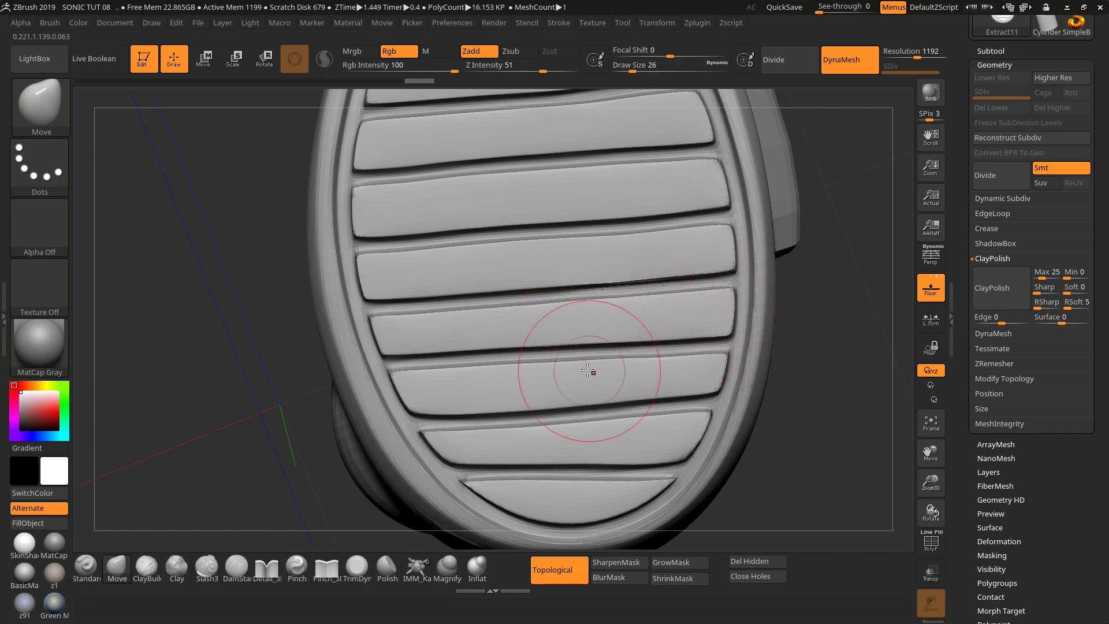
{"action": "left_click_drag", "start_coordinate": [578, 404], "coordinate": [436, 430]}
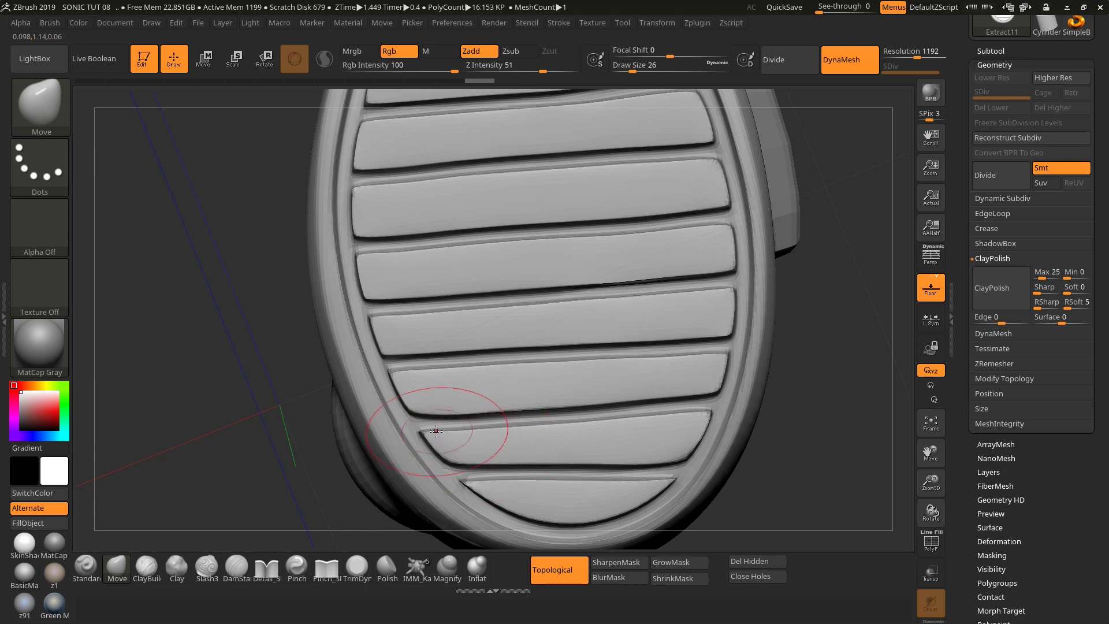
{"action": "left_click_drag", "start_coordinate": [609, 423], "coordinate": [628, 468]}
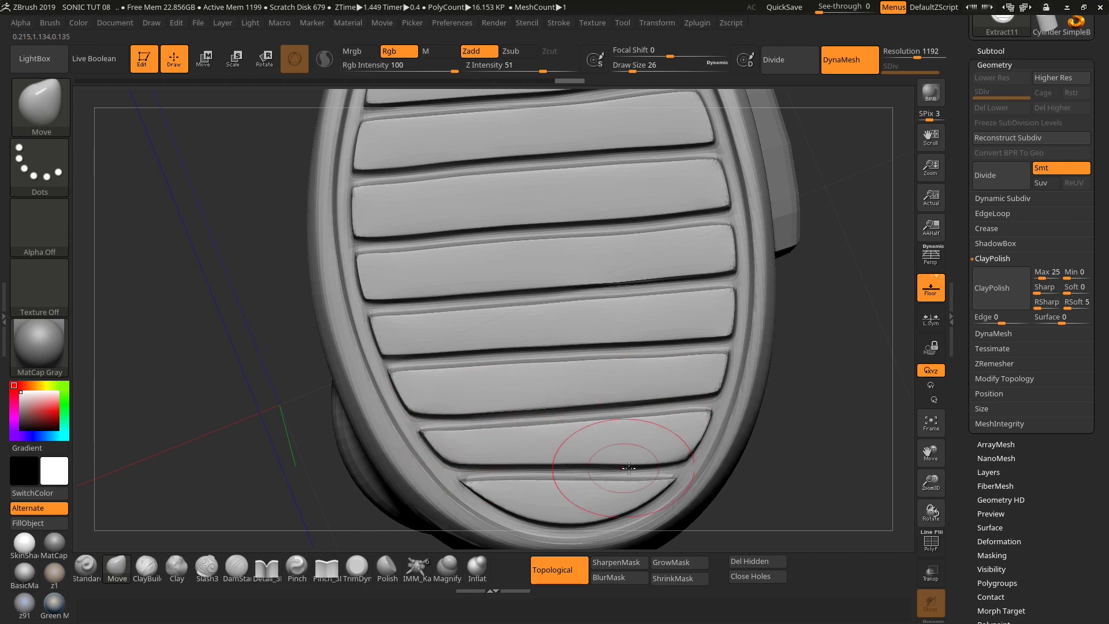
{"action": "left_click_drag", "start_coordinate": [832, 352], "coordinate": [840, 395]}
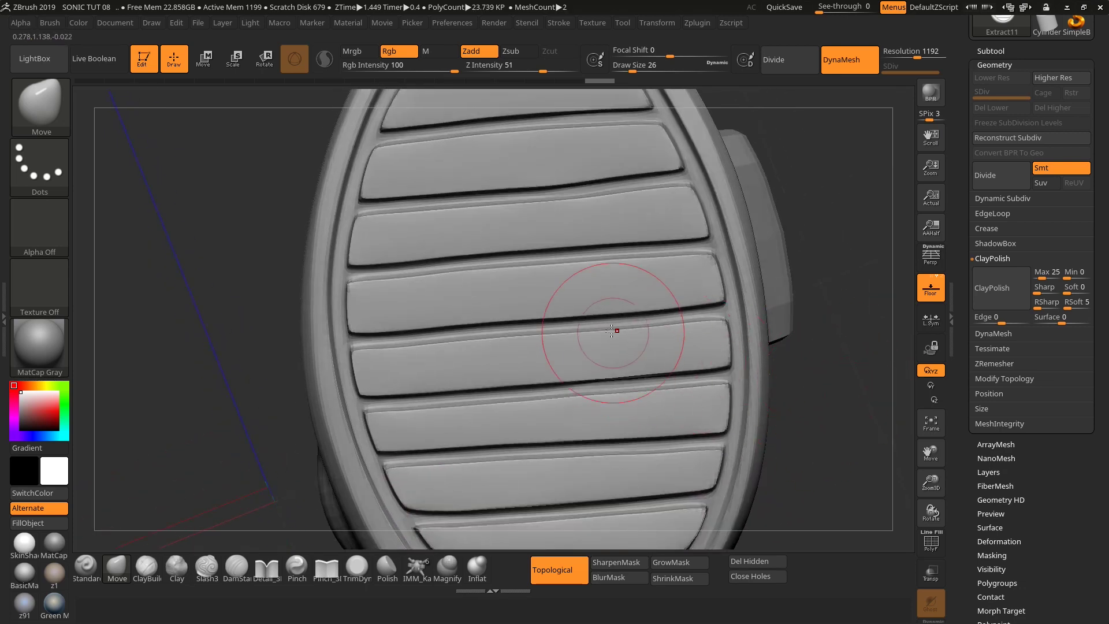
{"action": "left_click_drag", "start_coordinate": [833, 208], "coordinate": [670, 263]}
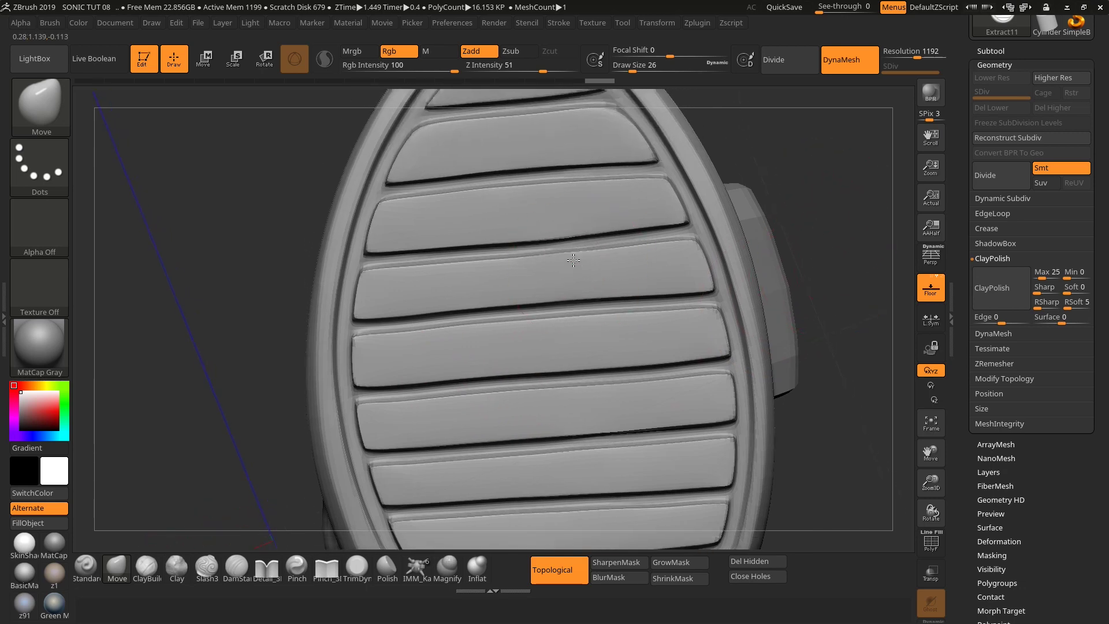
{"action": "left_click_drag", "start_coordinate": [562, 252], "coordinate": [508, 259]}
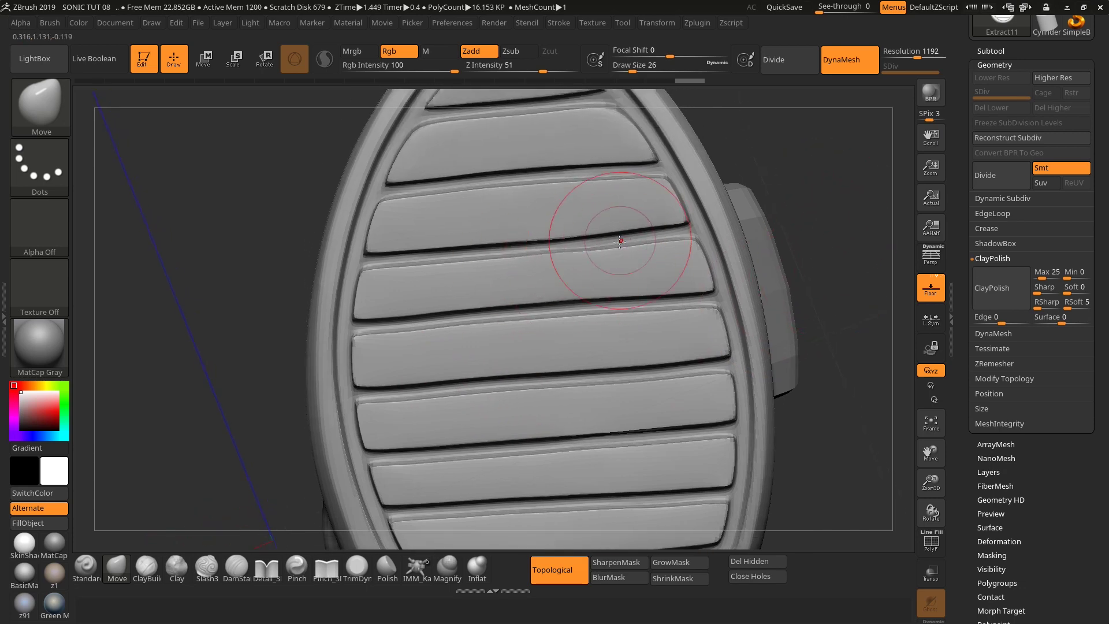
{"action": "mouse_move", "coordinate": [830, 235]}
{"action": "left_mouse_down"}
{"action": "mouse_move", "coordinate": [777, 310]}
{"action": "mouse_move", "coordinate": [824, 349]}
{"action": "left_mouse_up"}
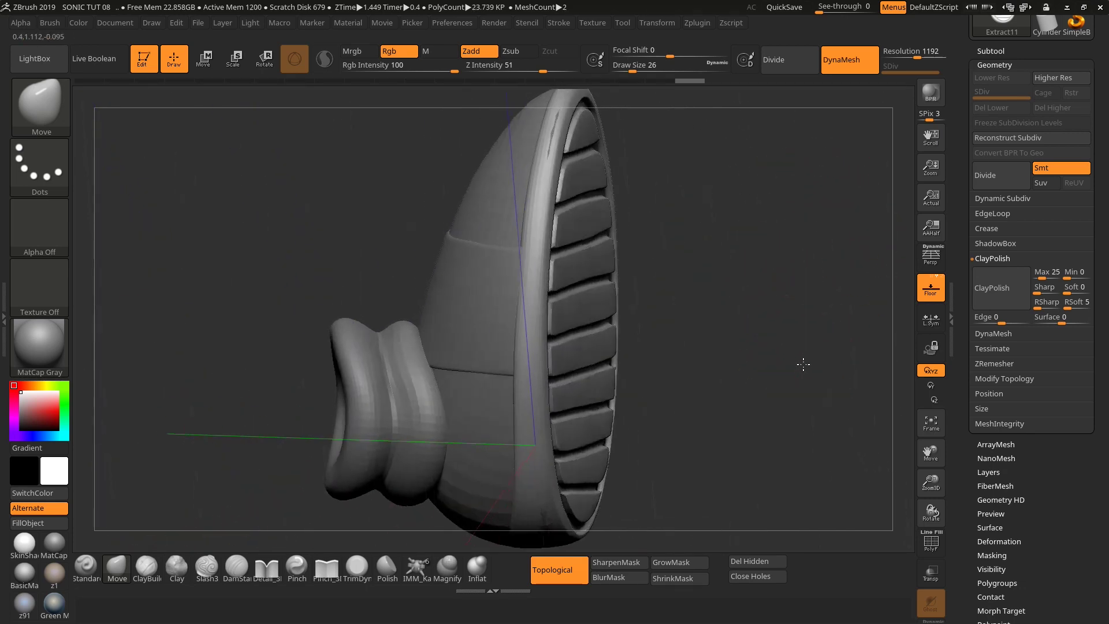
{"action": "mouse_move", "coordinate": [744, 412]}
{"action": "left_mouse_down"}
{"action": "mouse_move", "coordinate": [748, 426]}
{"action": "mouse_move", "coordinate": [742, 367]}
{"action": "mouse_move", "coordinate": [763, 324]}
{"action": "mouse_move", "coordinate": [740, 288]}
{"action": "mouse_move", "coordinate": [751, 280]}
{"action": "mouse_move", "coordinate": [713, 376]}
{"action": "mouse_move", "coordinate": [800, 317]}
{"action": "mouse_move", "coordinate": [792, 325]}
{"action": "mouse_move", "coordinate": [812, 339]}
{"action": "mouse_move", "coordinate": [700, 389]}
{"action": "mouse_move", "coordinate": [654, 347]}
{"action": "left_mouse_up"}
{"action": "key", "text": "s"}
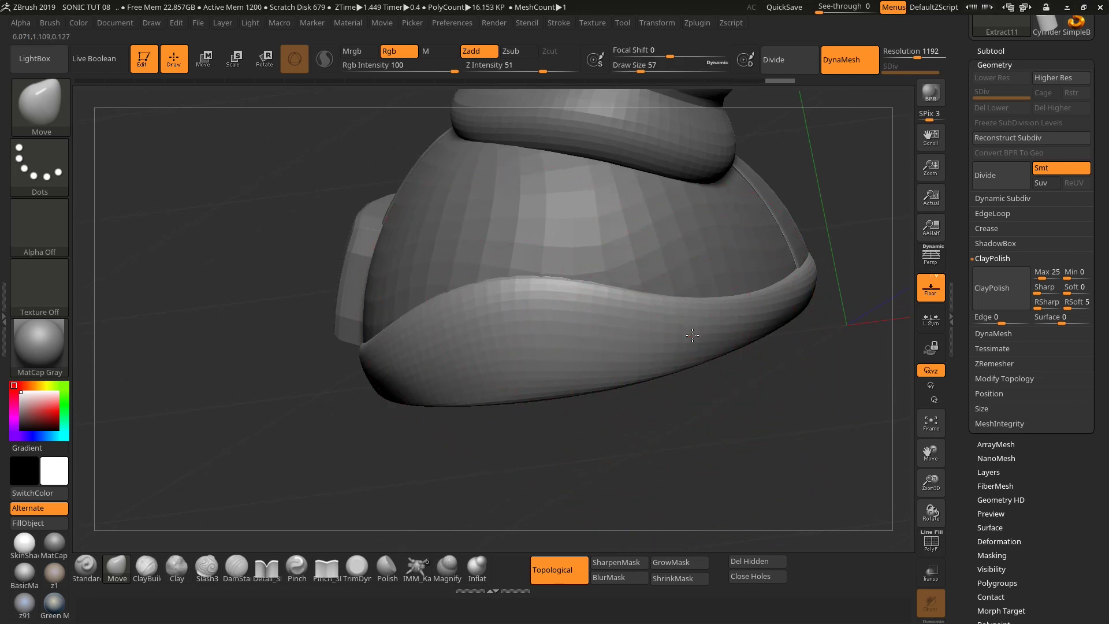
{"action": "mouse_move", "coordinate": [692, 335]}
{"action": "left_mouse_down"}
{"action": "mouse_move", "coordinate": [788, 383]}
{"action": "mouse_move", "coordinate": [803, 359]}
{"action": "mouse_move", "coordinate": [683, 371]}
{"action": "mouse_move", "coordinate": [780, 421]}
{"action": "mouse_move", "coordinate": [751, 416]}
{"action": "mouse_move", "coordinate": [787, 333]}
{"action": "mouse_move", "coordinate": [825, 366]}
{"action": "mouse_move", "coordinate": [794, 366]}
{"action": "mouse_move", "coordinate": [789, 442]}
{"action": "mouse_move", "coordinate": [772, 426]}
{"action": "mouse_move", "coordinate": [743, 450]}
{"action": "mouse_move", "coordinate": [646, 383]}
{"action": "mouse_move", "coordinate": [641, 423]}
{"action": "mouse_move", "coordinate": [641, 392]}
{"action": "left_mouse_up"}
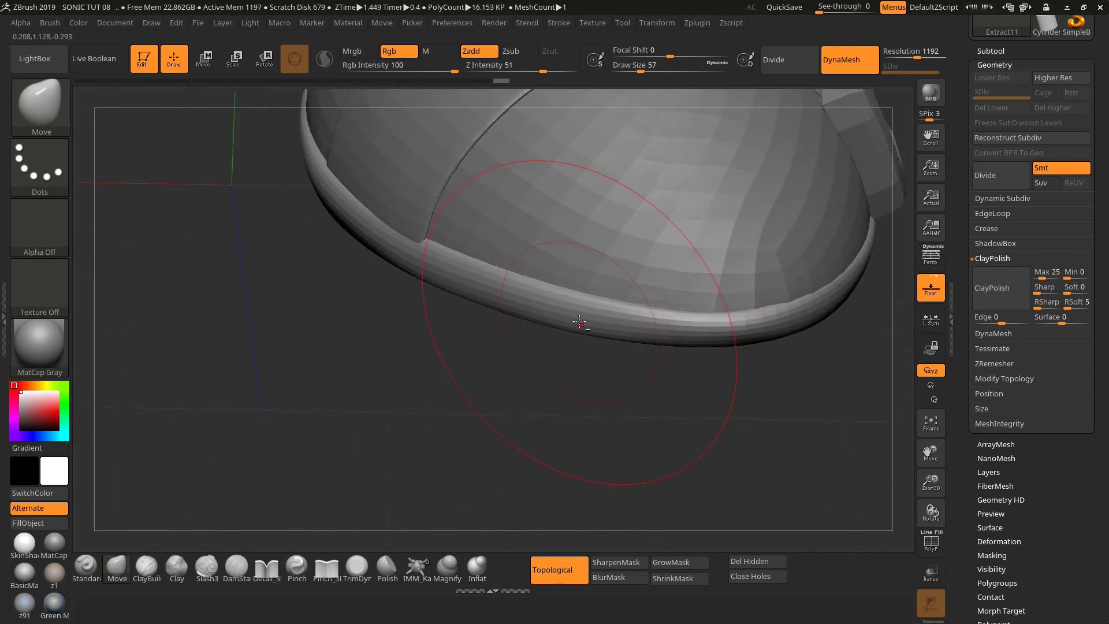
{"action": "mouse_move", "coordinate": [579, 322]}
{"action": "left_mouse_down"}
{"action": "mouse_move", "coordinate": [716, 416]}
{"action": "mouse_move", "coordinate": [744, 418]}
{"action": "mouse_move", "coordinate": [722, 372]}
{"action": "mouse_move", "coordinate": [726, 441]}
{"action": "left_mouse_up"}
{"action": "mouse_move", "coordinate": [723, 366]}
{"action": "left_mouse_down"}
{"action": "mouse_move", "coordinate": [738, 409]}
{"action": "mouse_move", "coordinate": [738, 349]}
{"action": "mouse_move", "coordinate": [743, 445]}
{"action": "mouse_move", "coordinate": [731, 410]}
{"action": "mouse_move", "coordinate": [664, 440]}
{"action": "left_mouse_up"}
{"action": "key", "text": "s"}
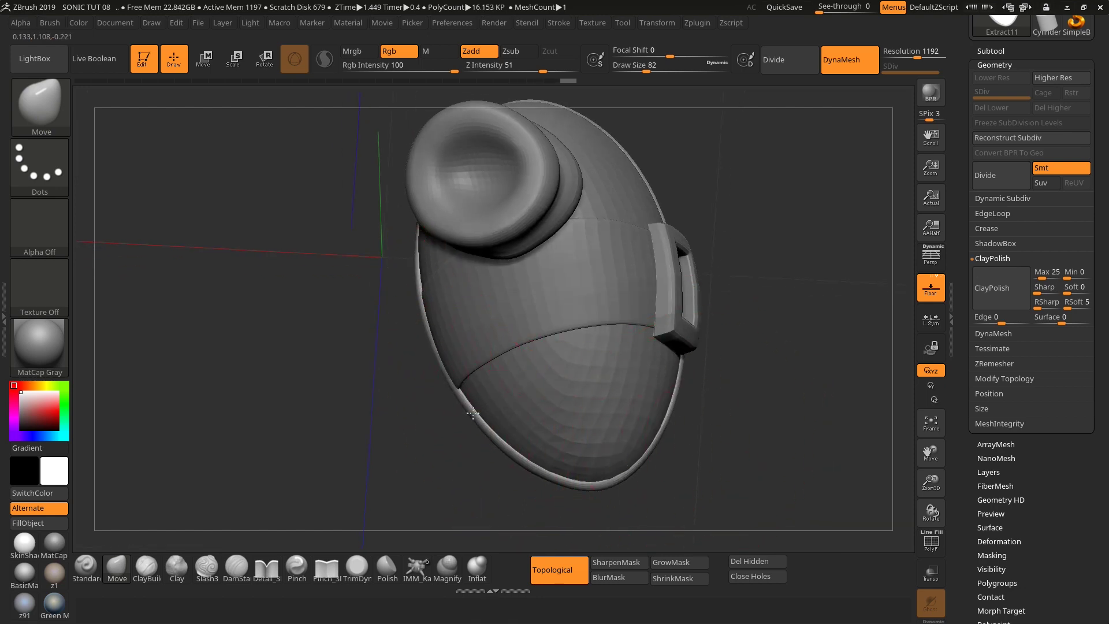
{"action": "mouse_move", "coordinate": [698, 451]}
{"action": "left_mouse_down"}
{"action": "mouse_move", "coordinate": [642, 452]}
{"action": "mouse_move", "coordinate": [715, 421]}
{"action": "mouse_move", "coordinate": [745, 297]}
{"action": "mouse_move", "coordinate": [675, 263]}
{"action": "mouse_move", "coordinate": [705, 226]}
{"action": "left_mouse_up"}
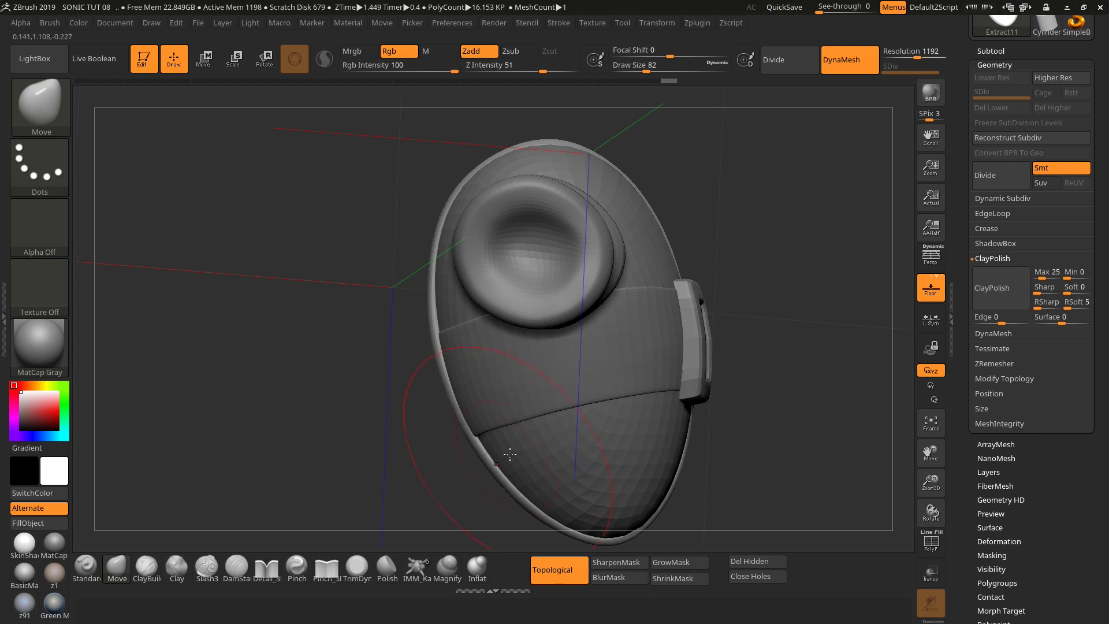
{"action": "mouse_move", "coordinate": [741, 461]}
{"action": "left_mouse_down"}
{"action": "mouse_move", "coordinate": [671, 432]}
{"action": "mouse_move", "coordinate": [691, 393]}
{"action": "left_mouse_up"}
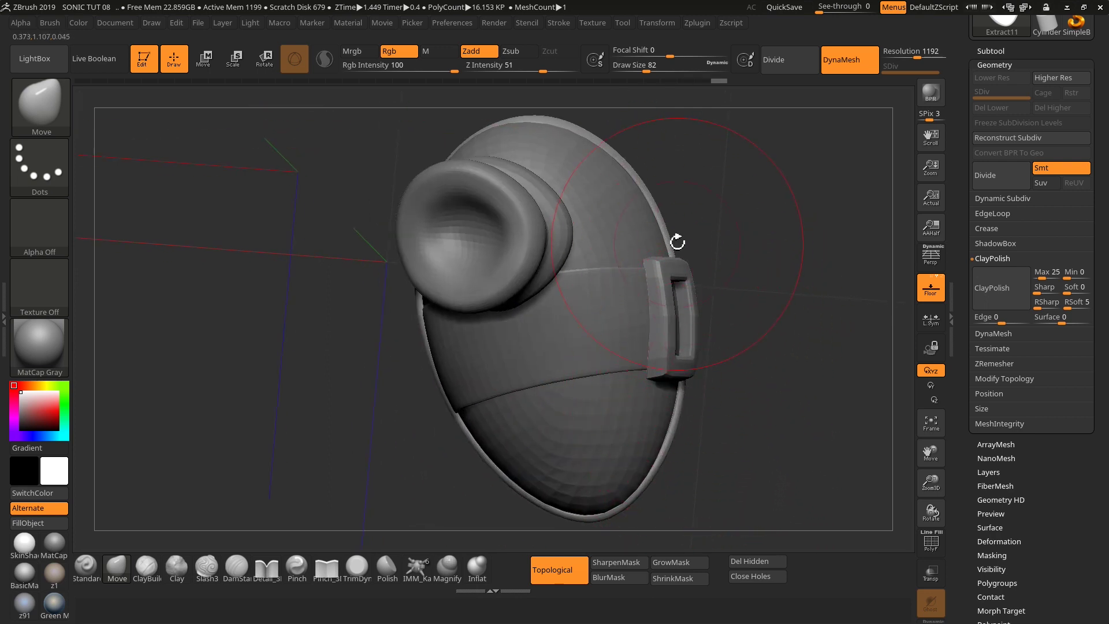
{"action": "mouse_move", "coordinate": [677, 241]}
{"action": "left_mouse_down"}
{"action": "mouse_move", "coordinate": [718, 216]}
{"action": "mouse_move", "coordinate": [657, 180]}
{"action": "mouse_move", "coordinate": [692, 160]}
{"action": "left_mouse_up"}
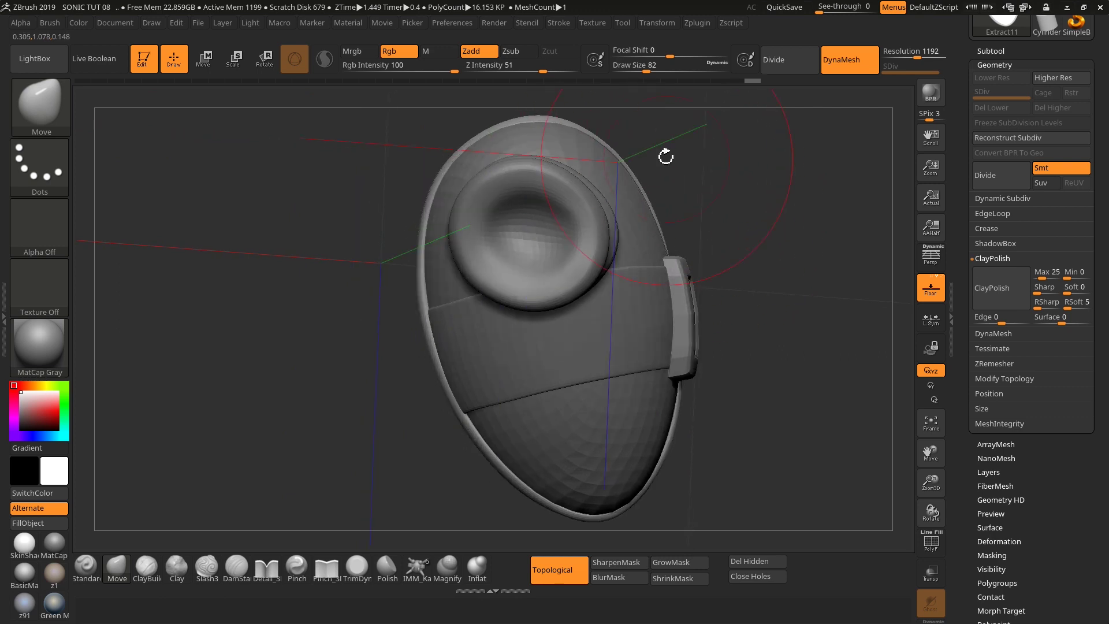
{"action": "mouse_move", "coordinate": [778, 321]}
{"action": "left_mouse_down"}
{"action": "mouse_move", "coordinate": [765, 256]}
{"action": "mouse_move", "coordinate": [771, 426]}
{"action": "mouse_move", "coordinate": [726, 430]}
{"action": "mouse_move", "coordinate": [643, 401]}
{"action": "mouse_move", "coordinate": [705, 396]}
{"action": "mouse_move", "coordinate": [741, 335]}
{"action": "mouse_move", "coordinate": [755, 431]}
{"action": "mouse_move", "coordinate": [733, 431]}
{"action": "mouse_move", "coordinate": [755, 453]}
{"action": "mouse_move", "coordinate": [763, 445]}
{"action": "left_mouse_up"}
{"action": "key", "text": "s"}
{"action": "left_click_drag", "start_coordinate": [1103, 183], "coordinate": [1105, 210]}
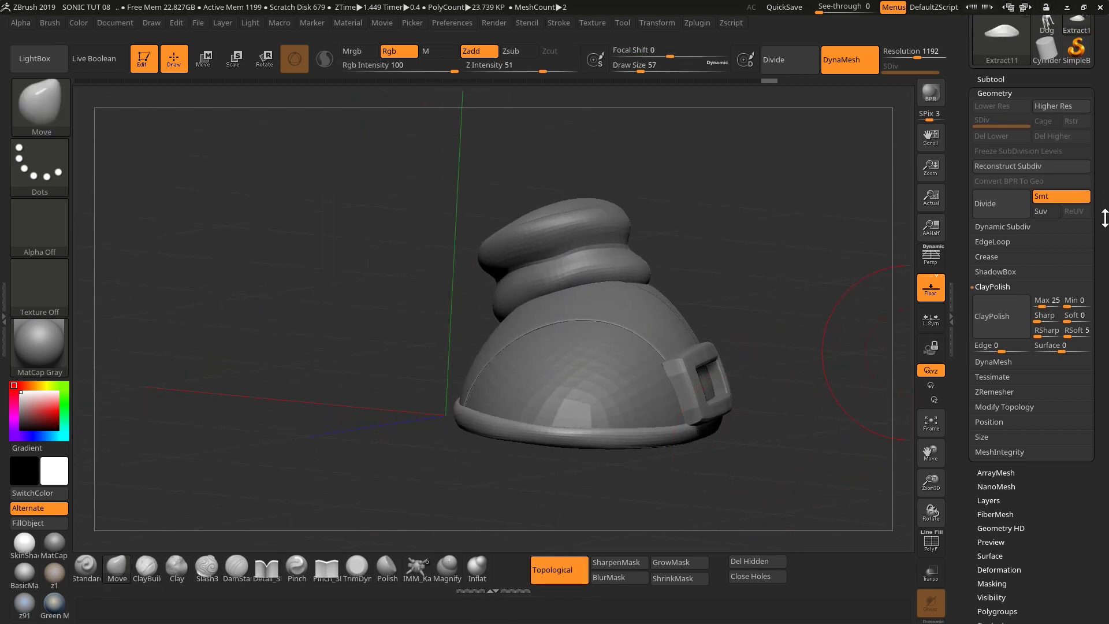